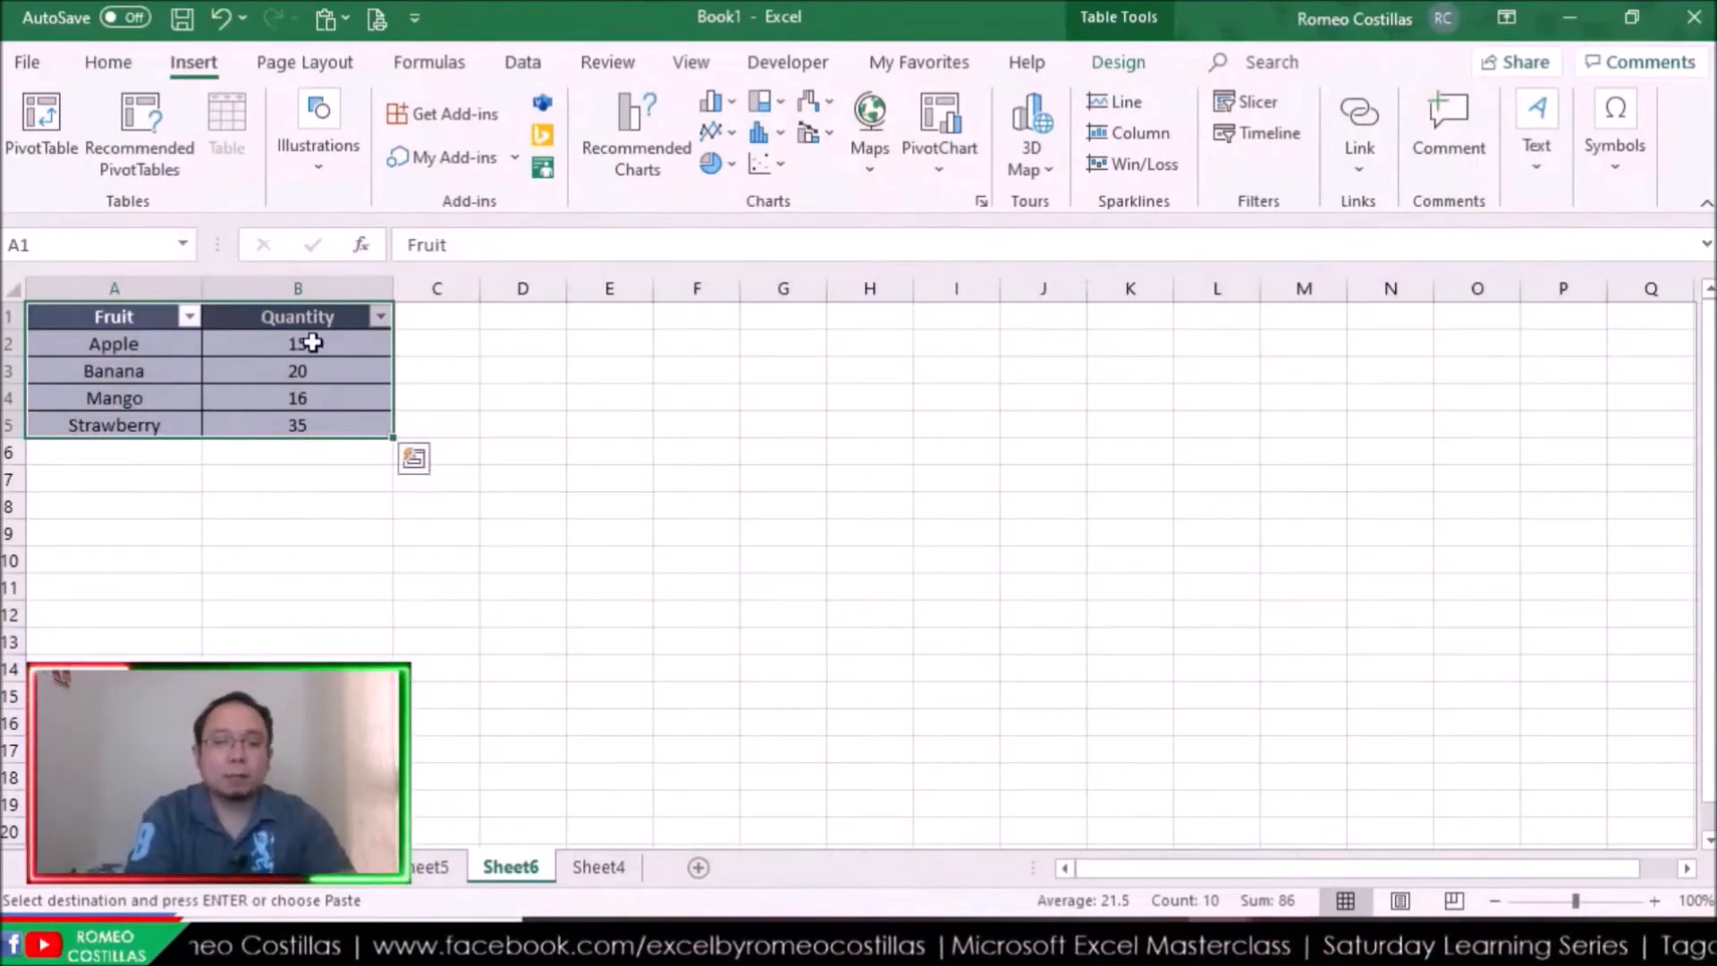
Insert a clustered column chart of the Fruit and Quantity table, using the variant with a separately coloured column per fruit
left_click(609, 170)
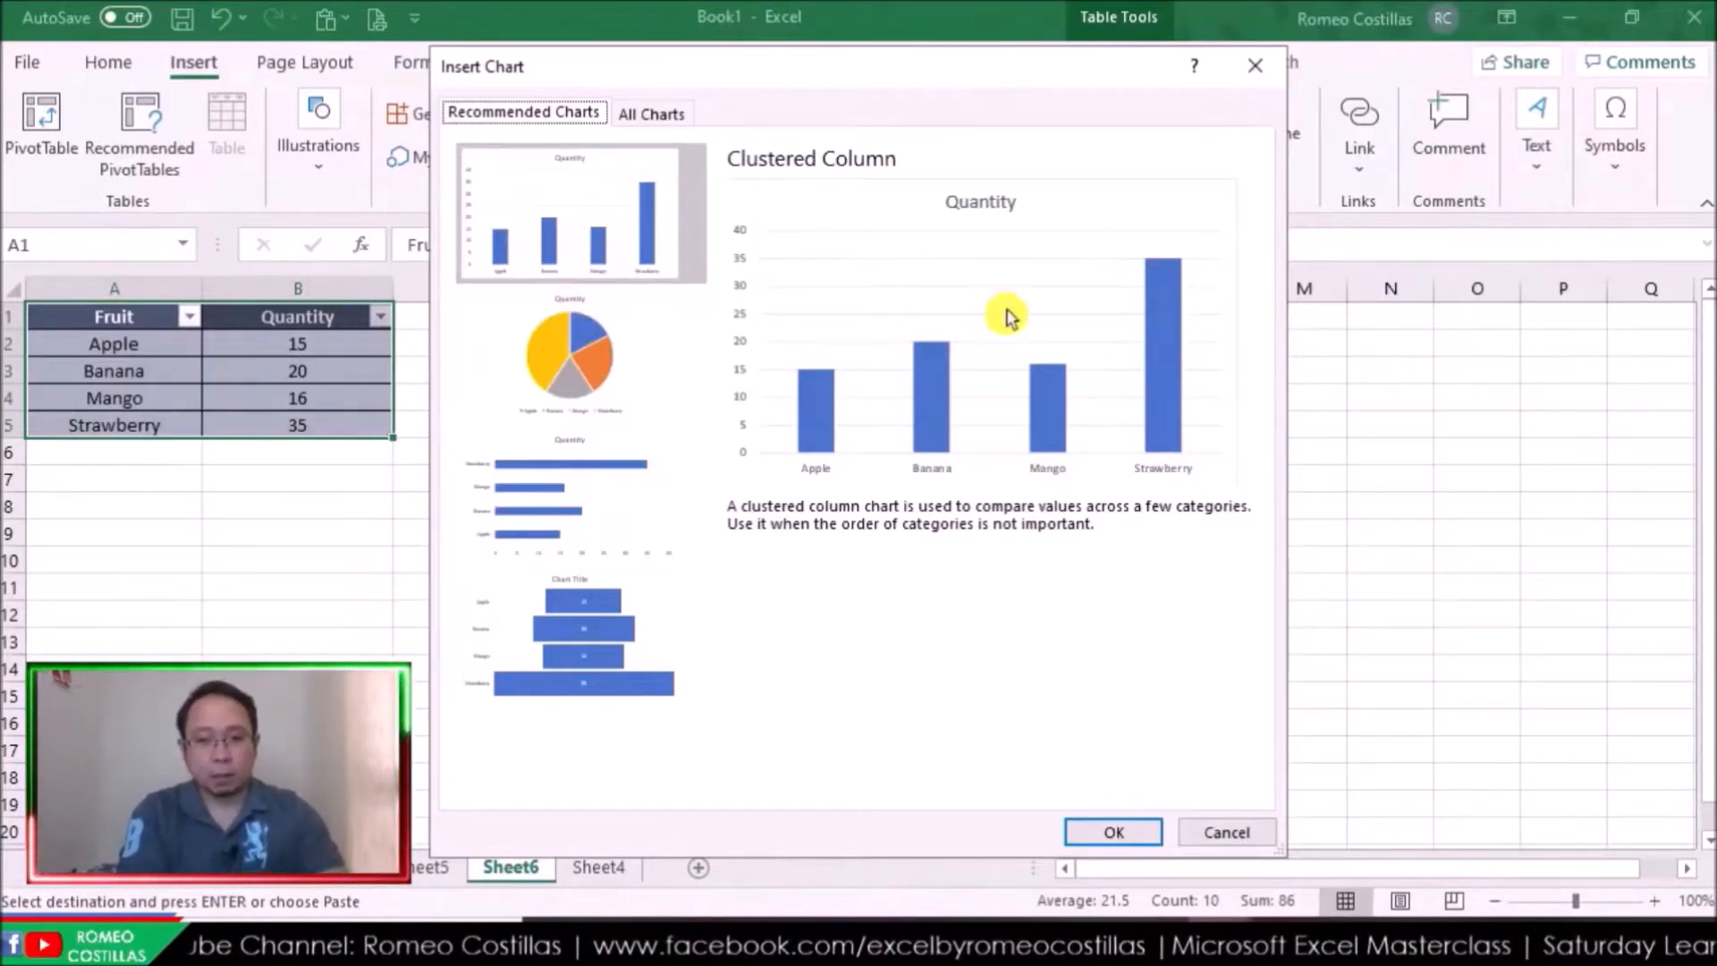
left_click(578, 368)
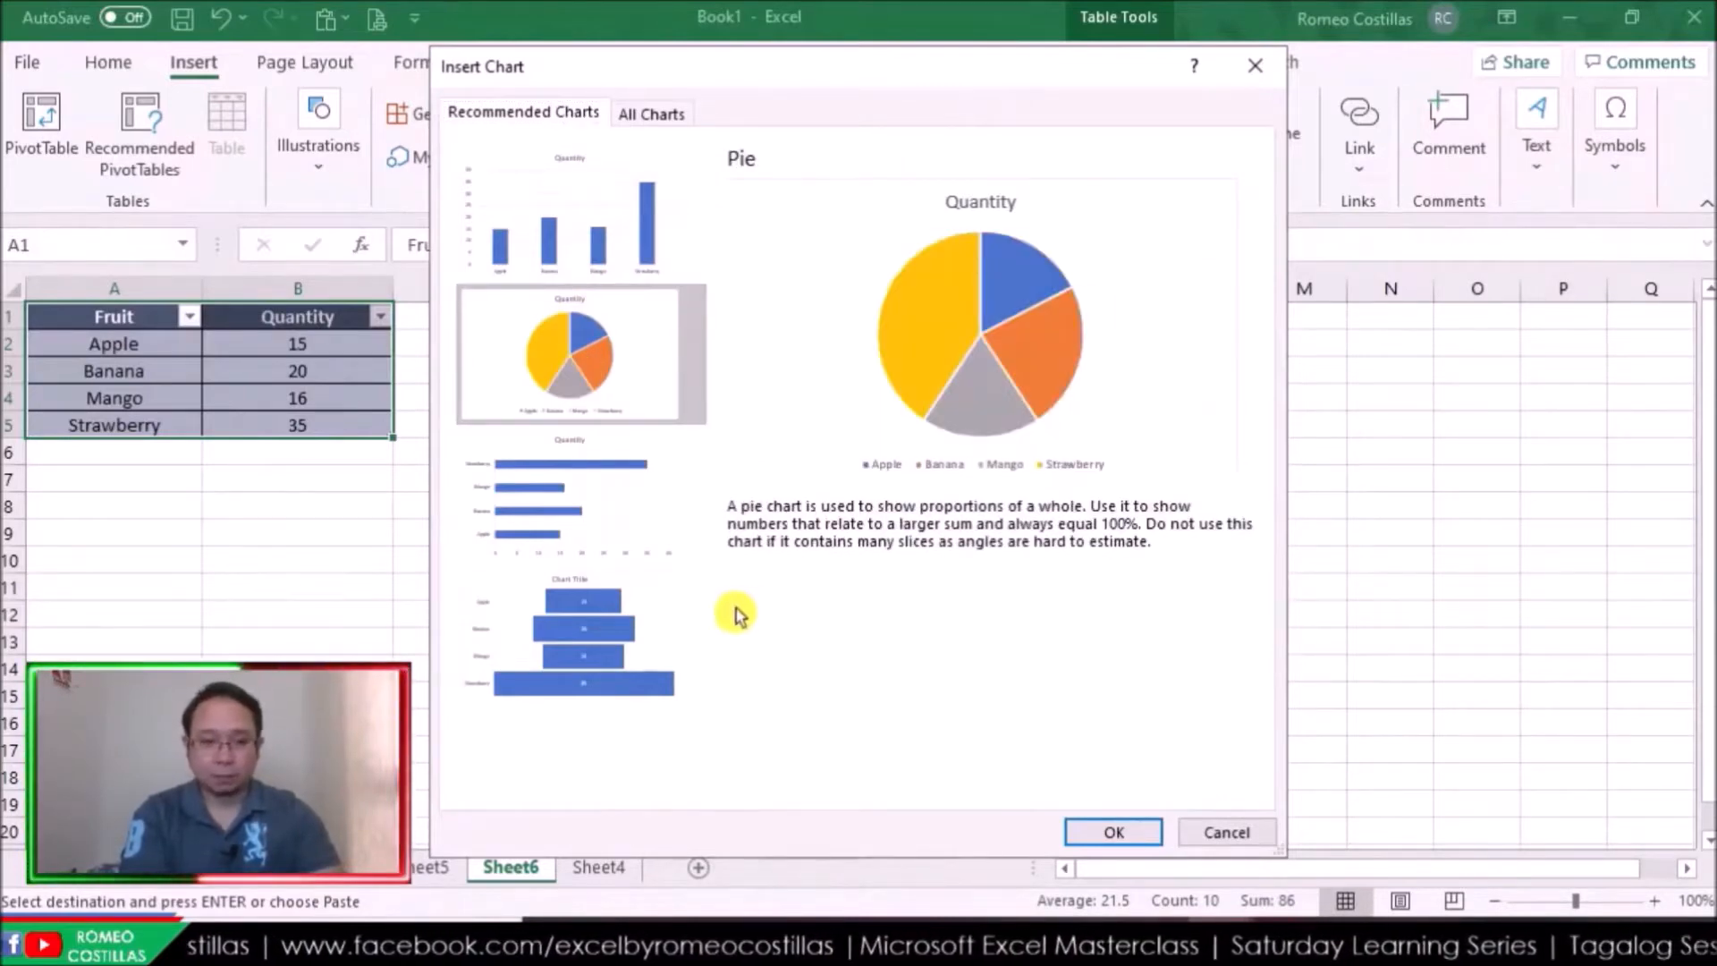
left_click(576, 470)
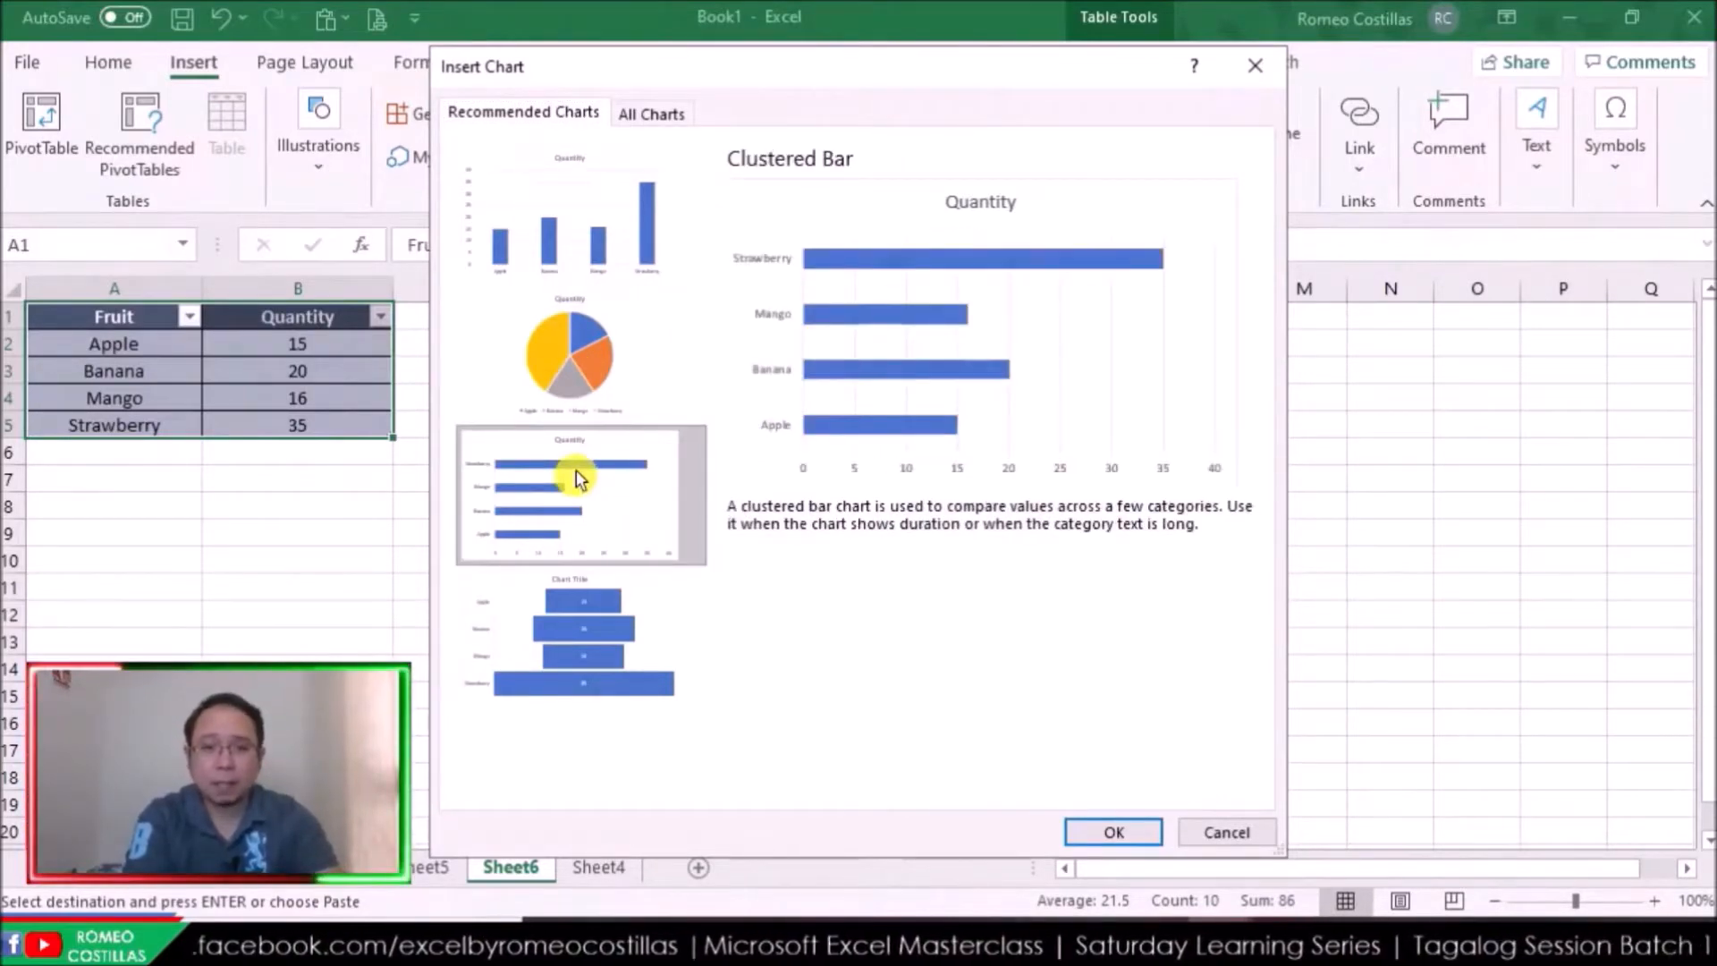
left_click(619, 664)
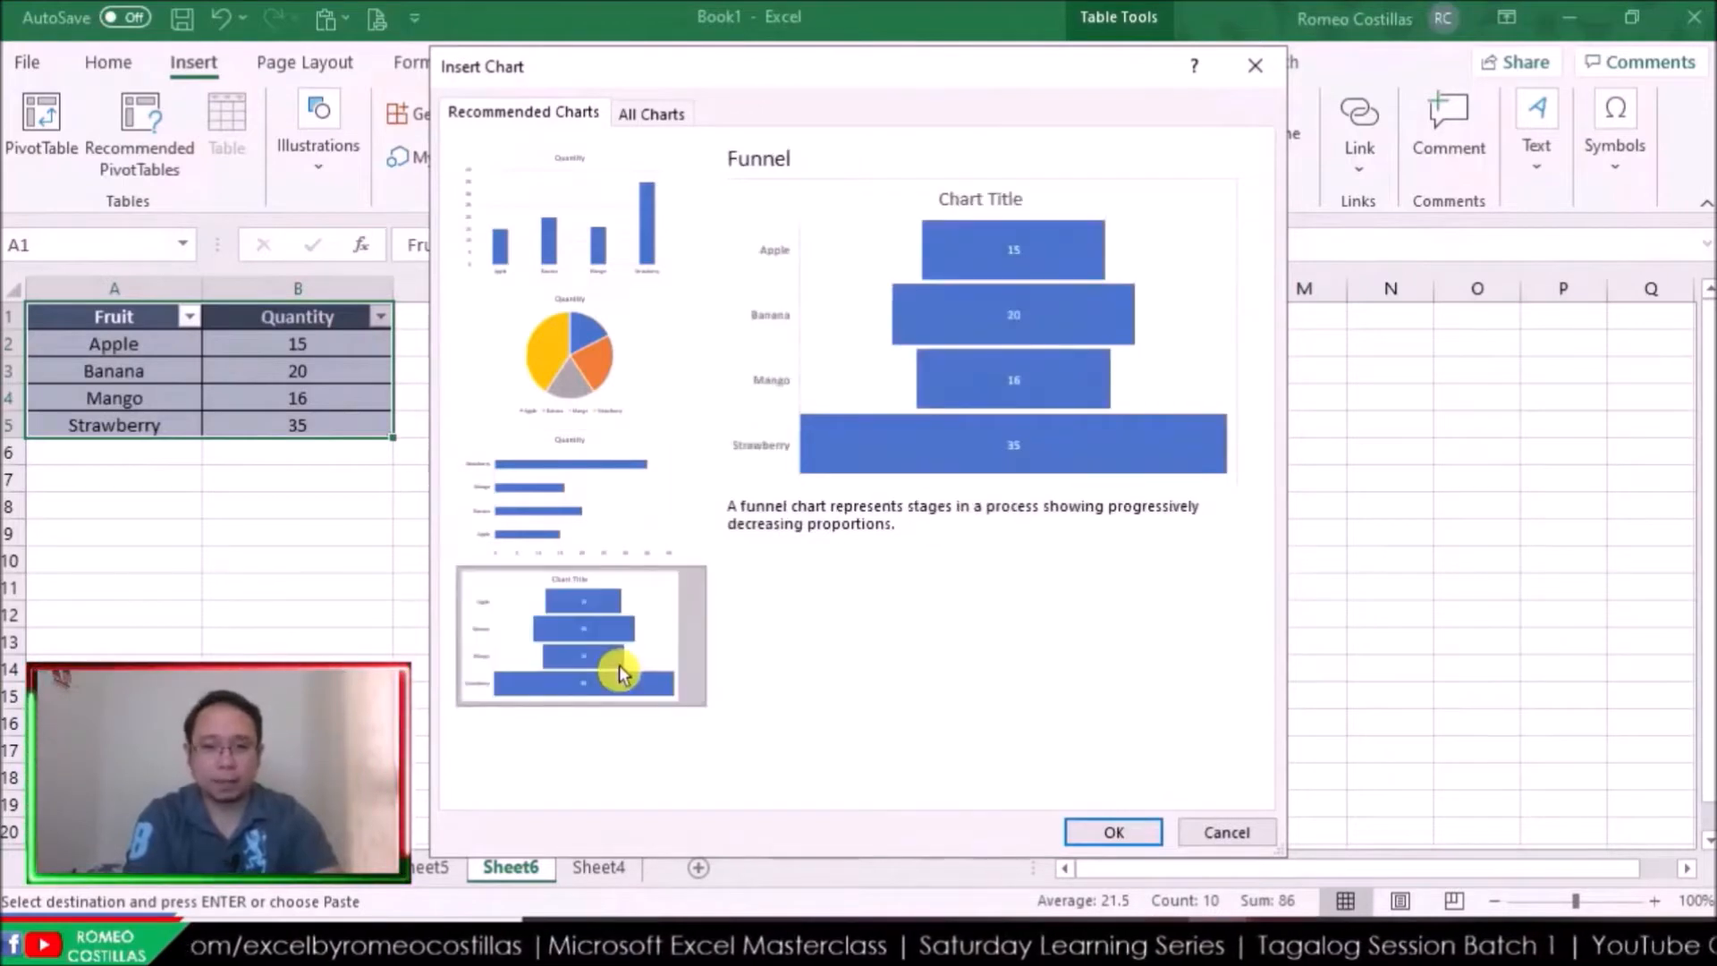
left_click(633, 117)
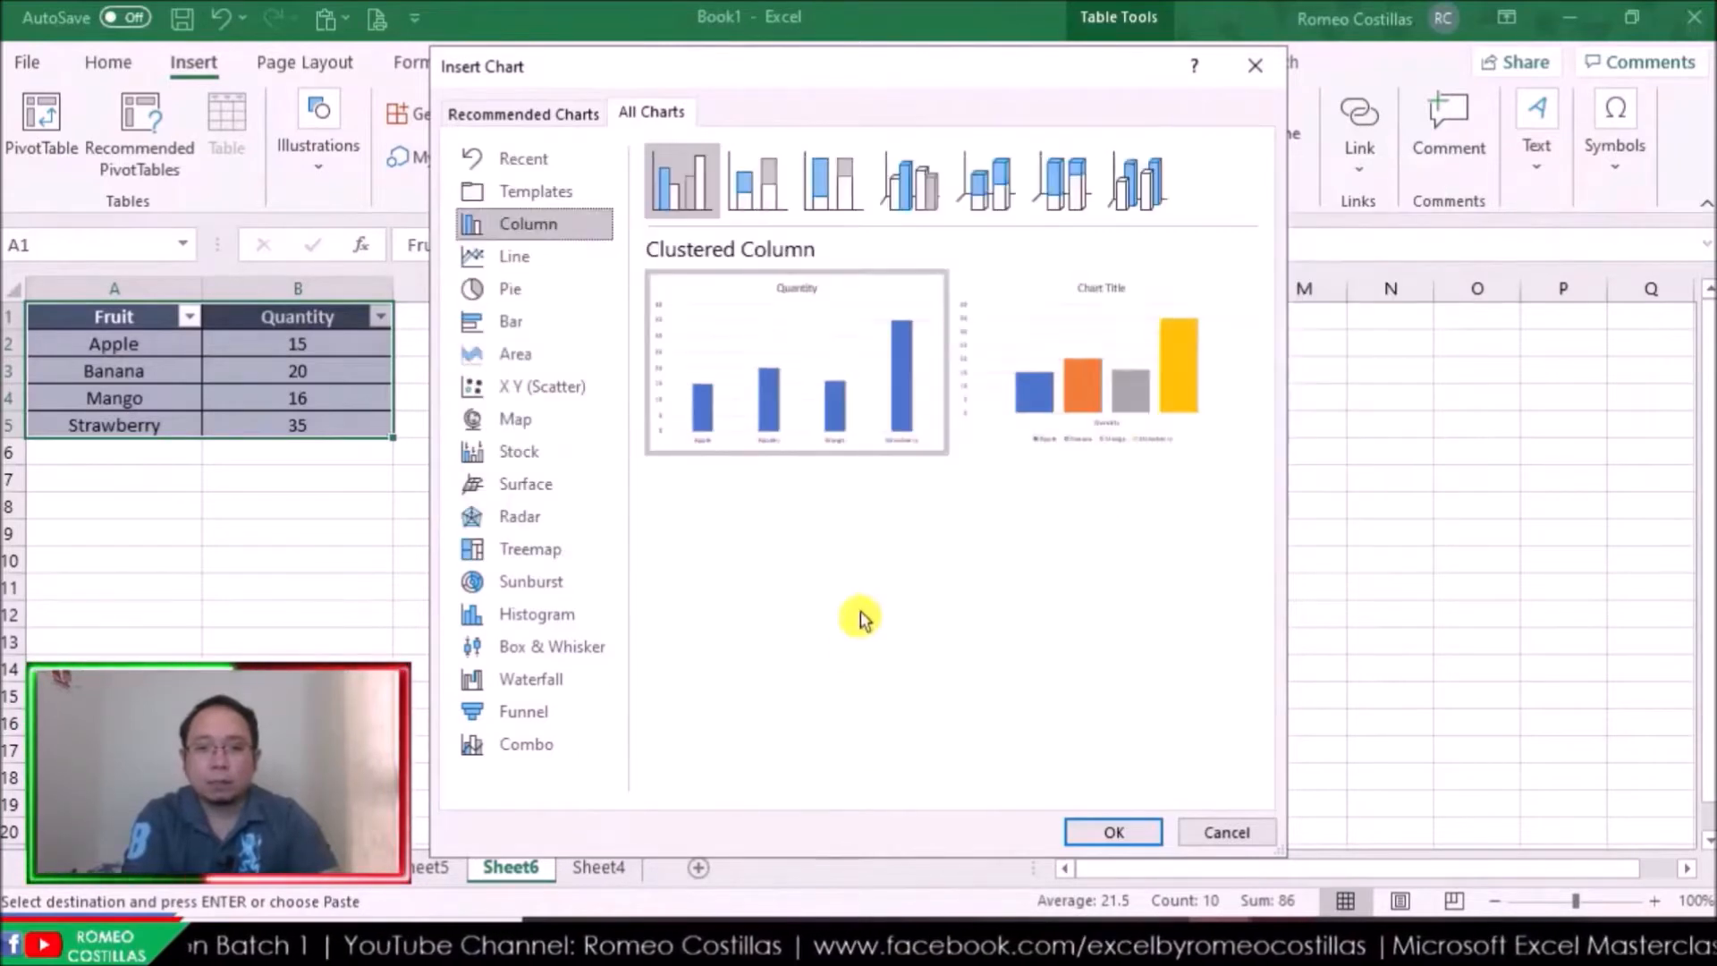
mouse_move(1091, 372)
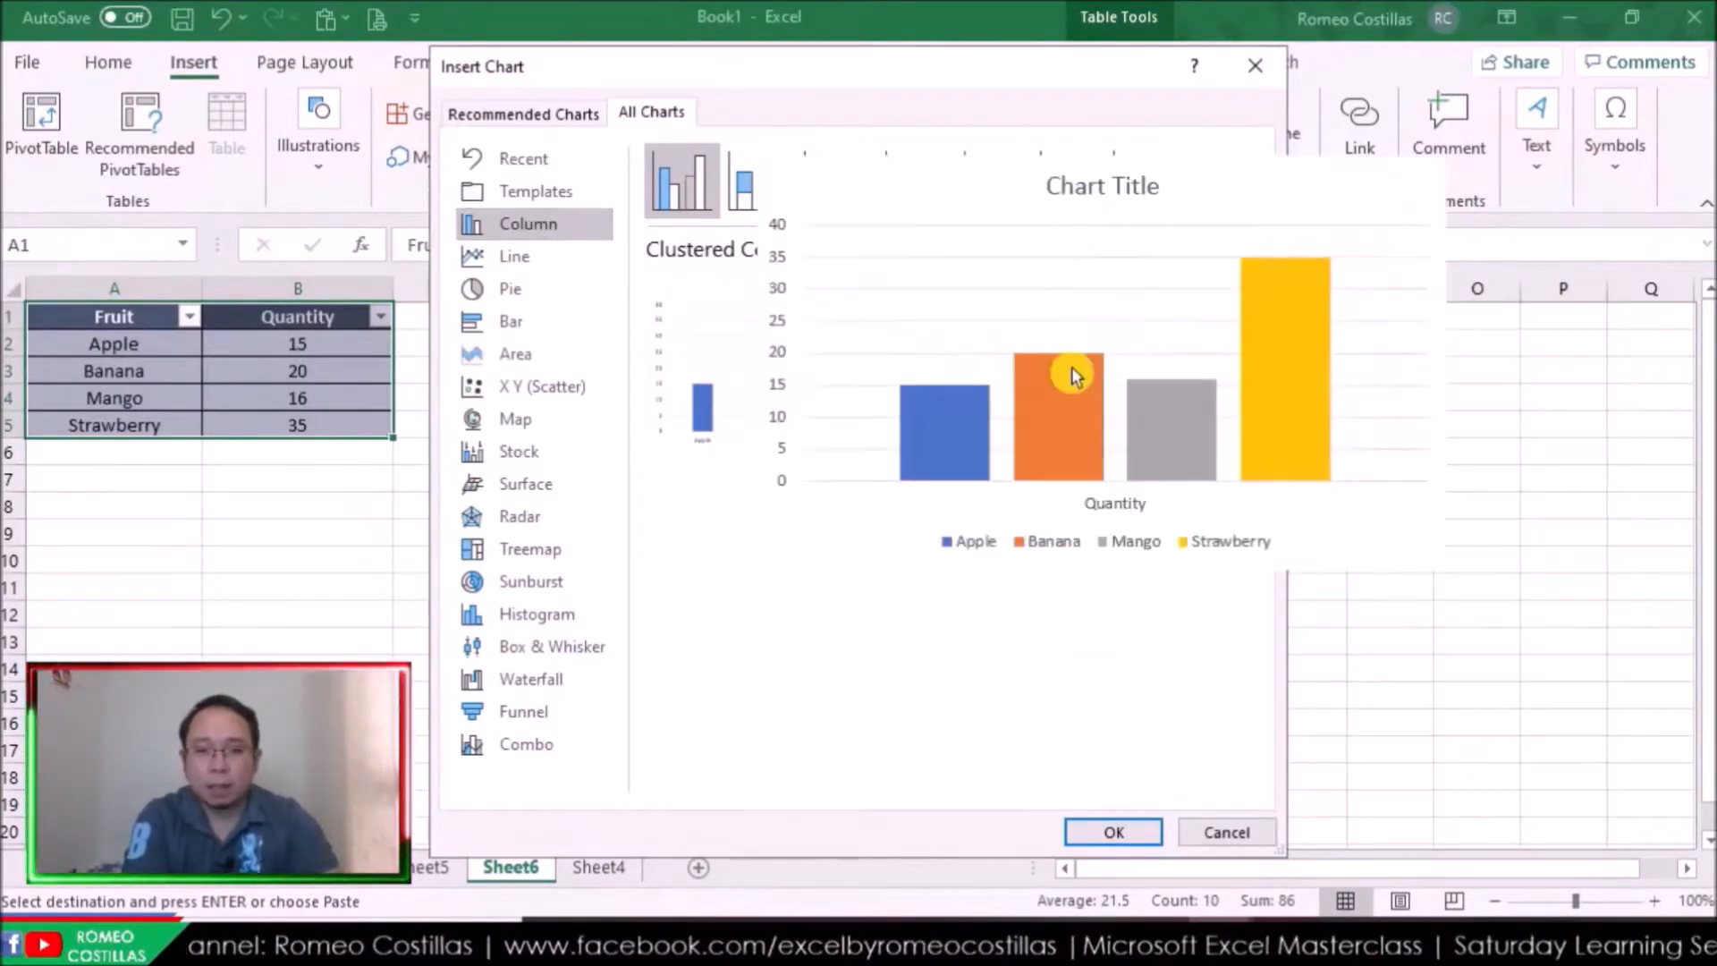
left_click(1113, 830)
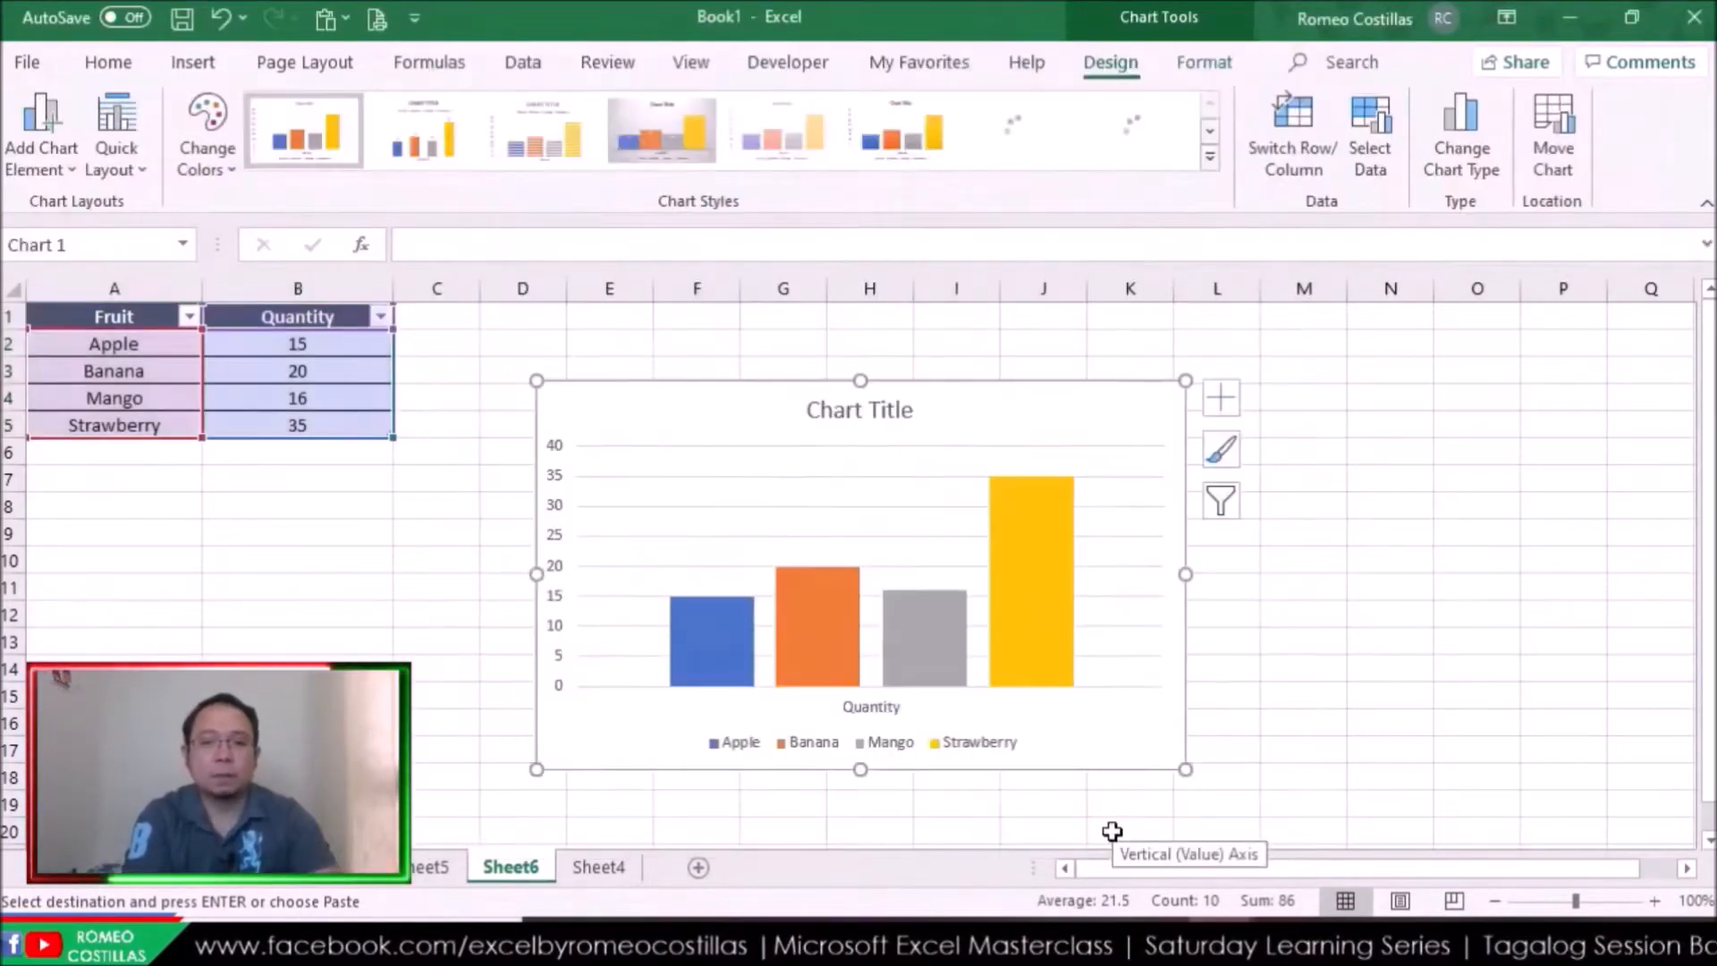
Move the chart closer to the table and enlarge it to about 7.9 cm high by 14.1 cm wide
left_click_drag(1116, 398, 1040, 369)
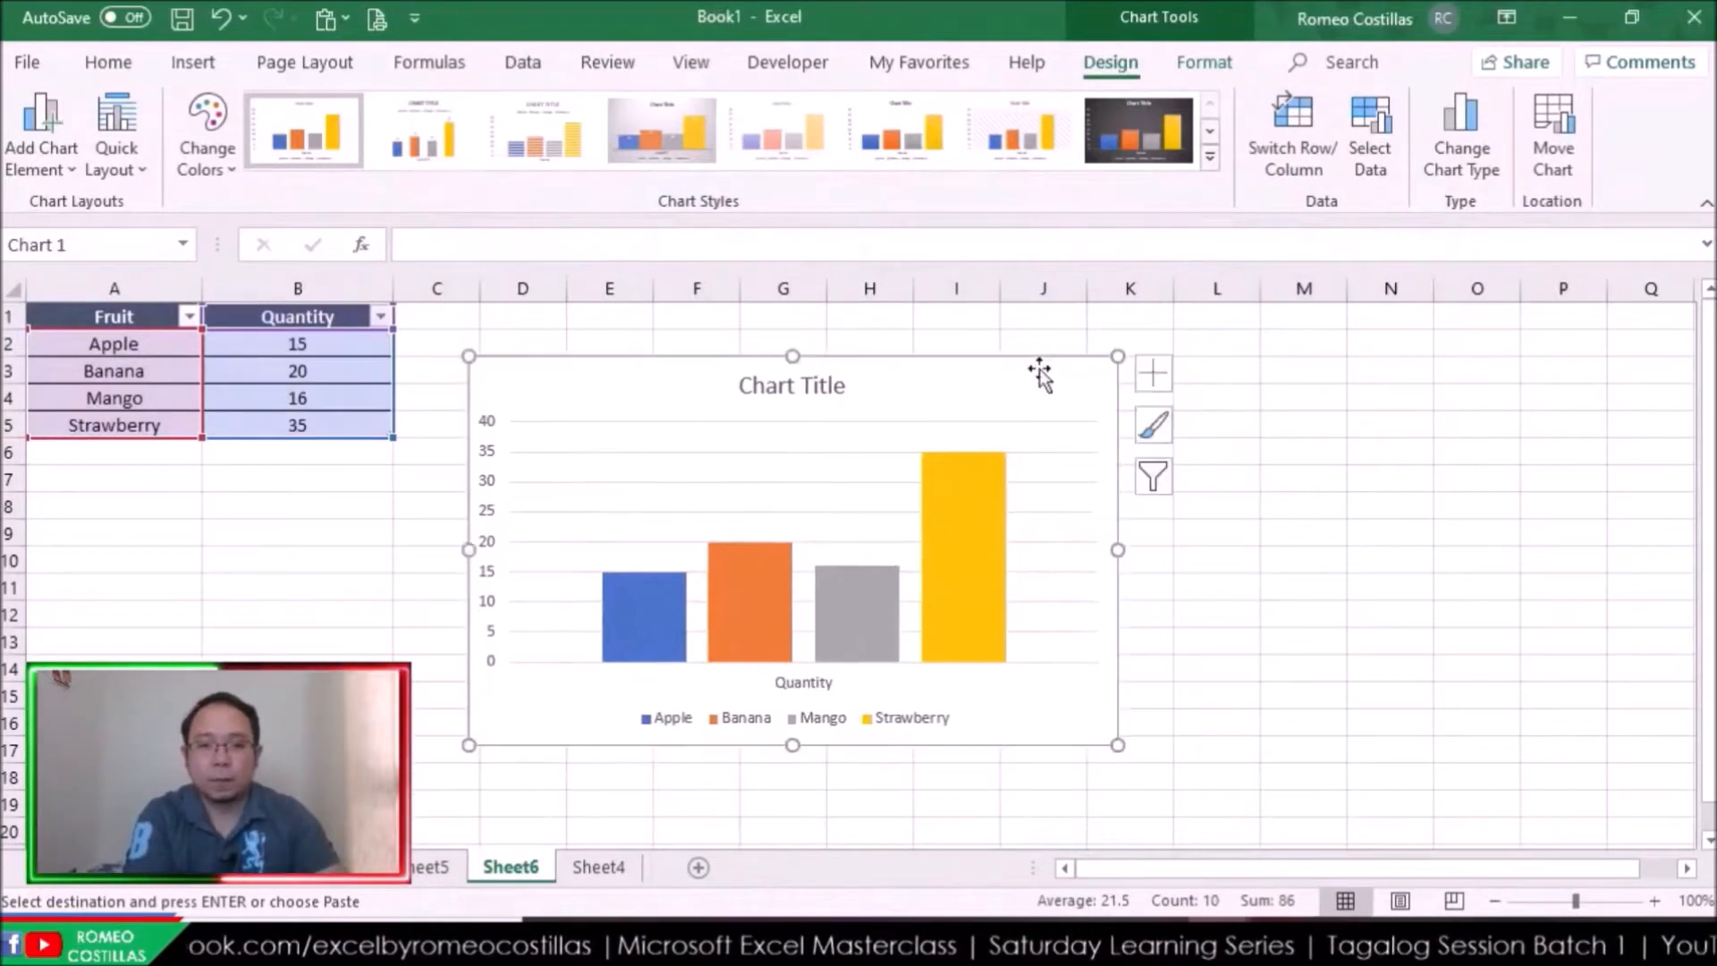
left_click_drag(1118, 745, 1190, 759)
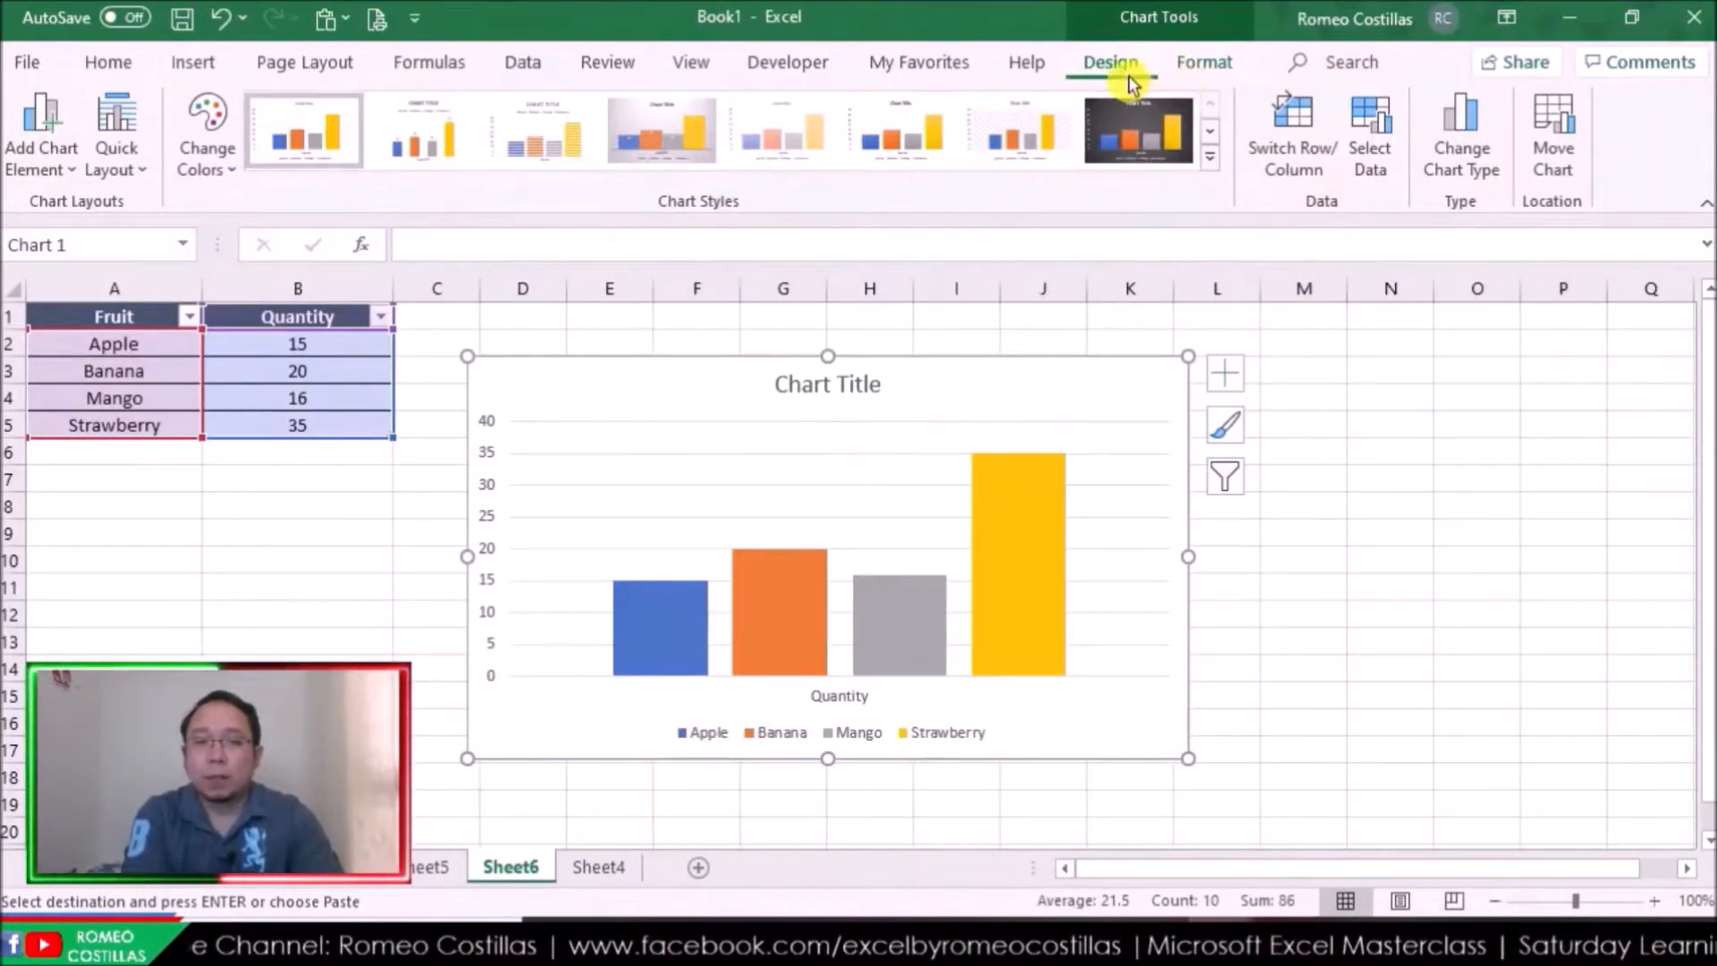
left_click(1205, 70)
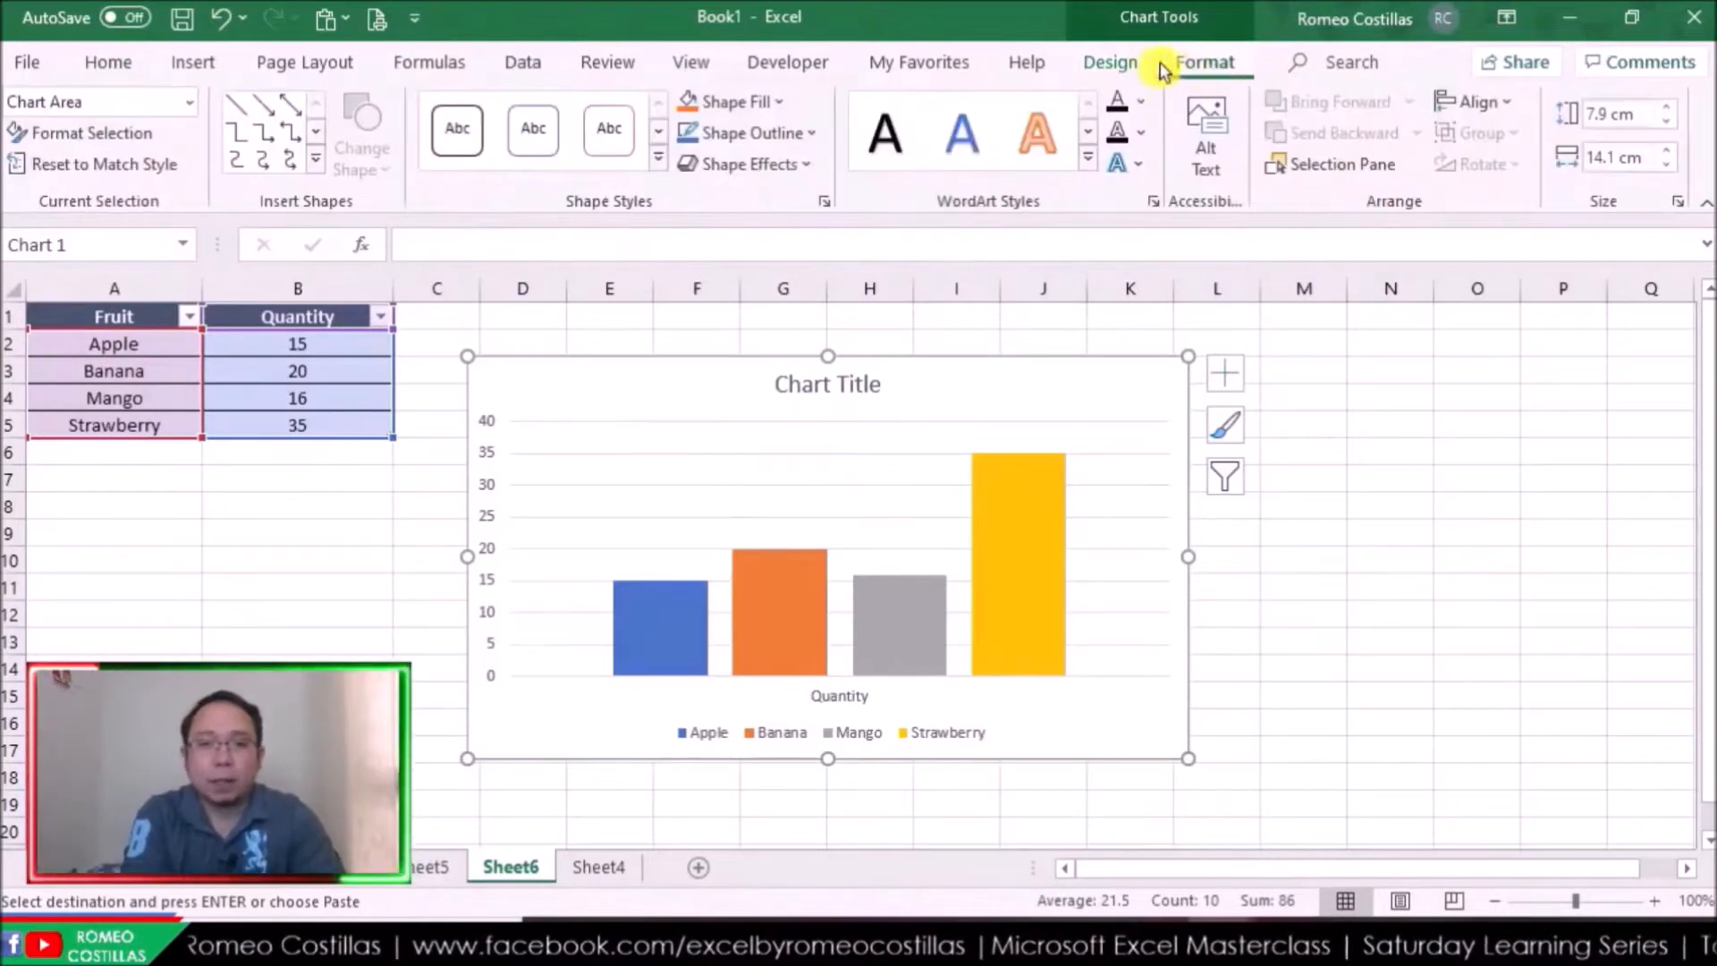
left_click(1133, 71)
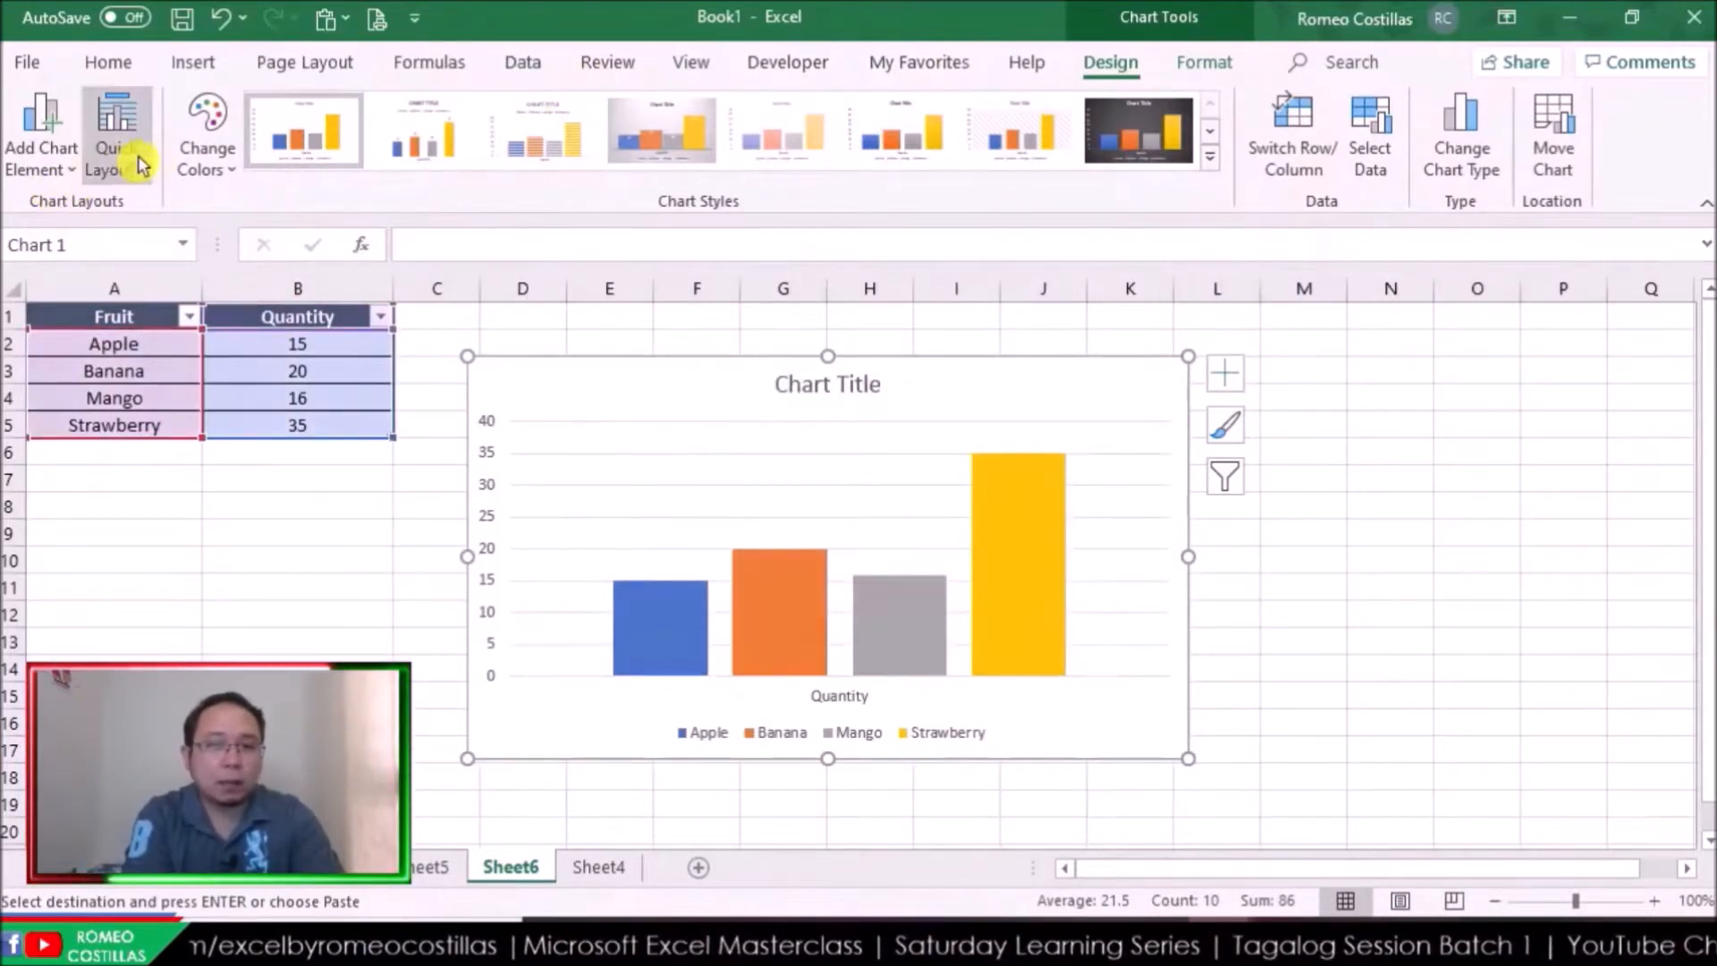
left_click(71, 183)
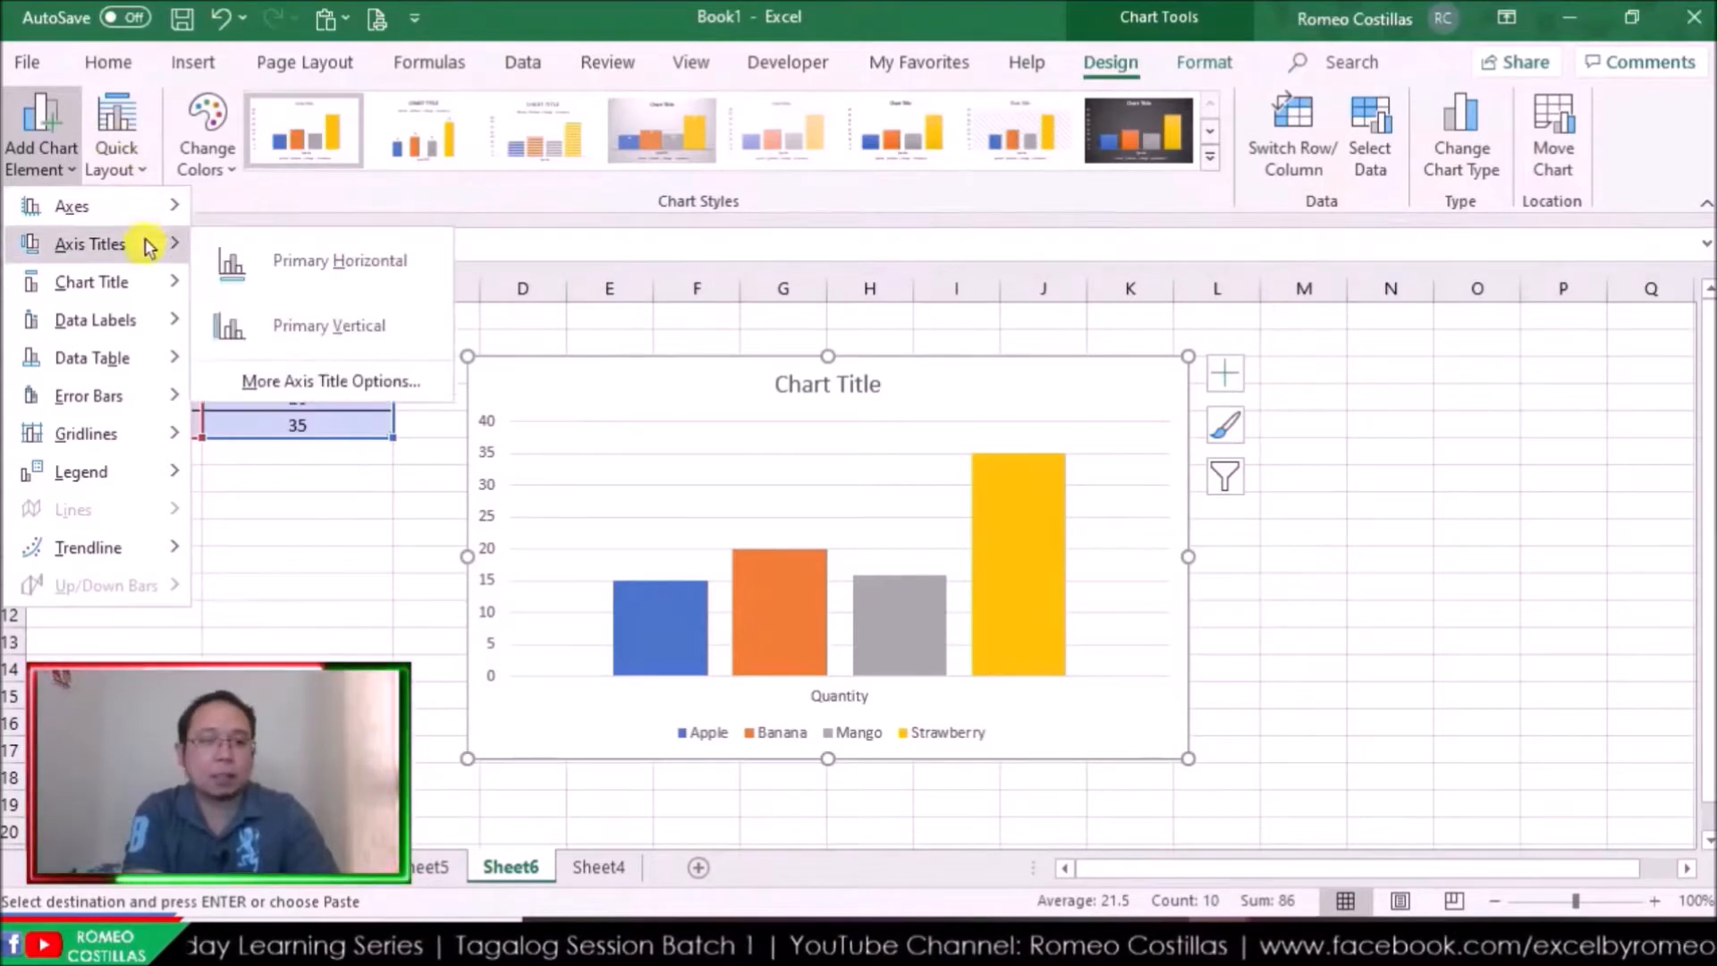
mouse_move(154, 215)
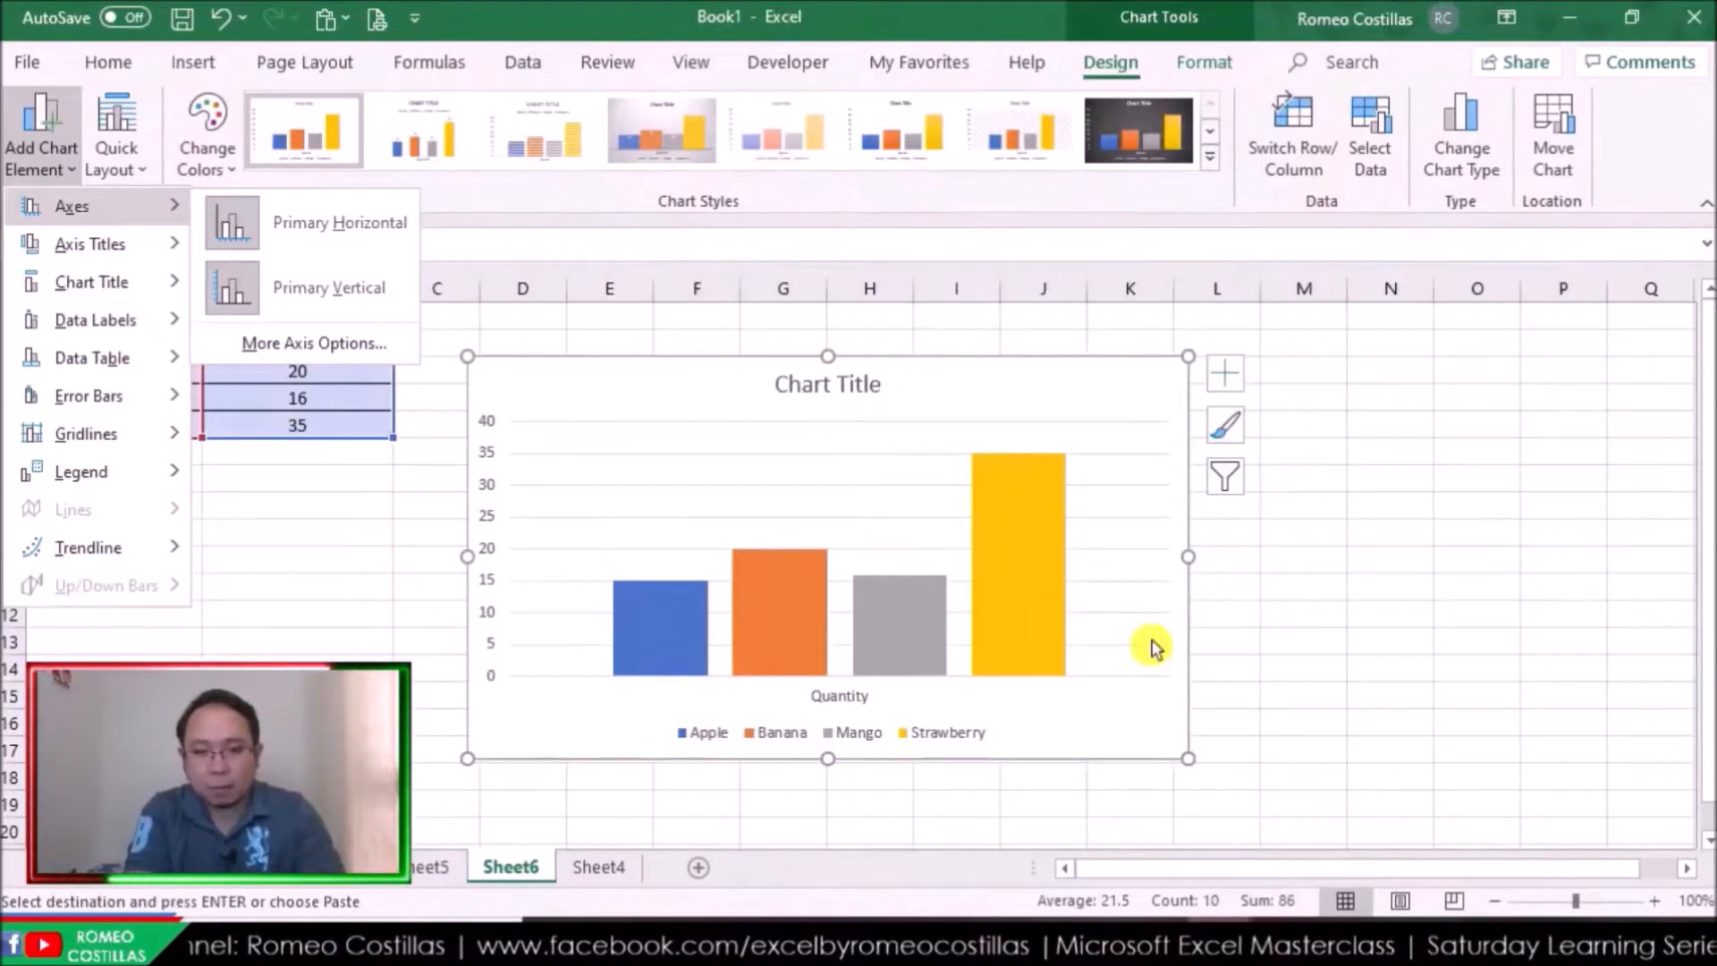
key("Escape")
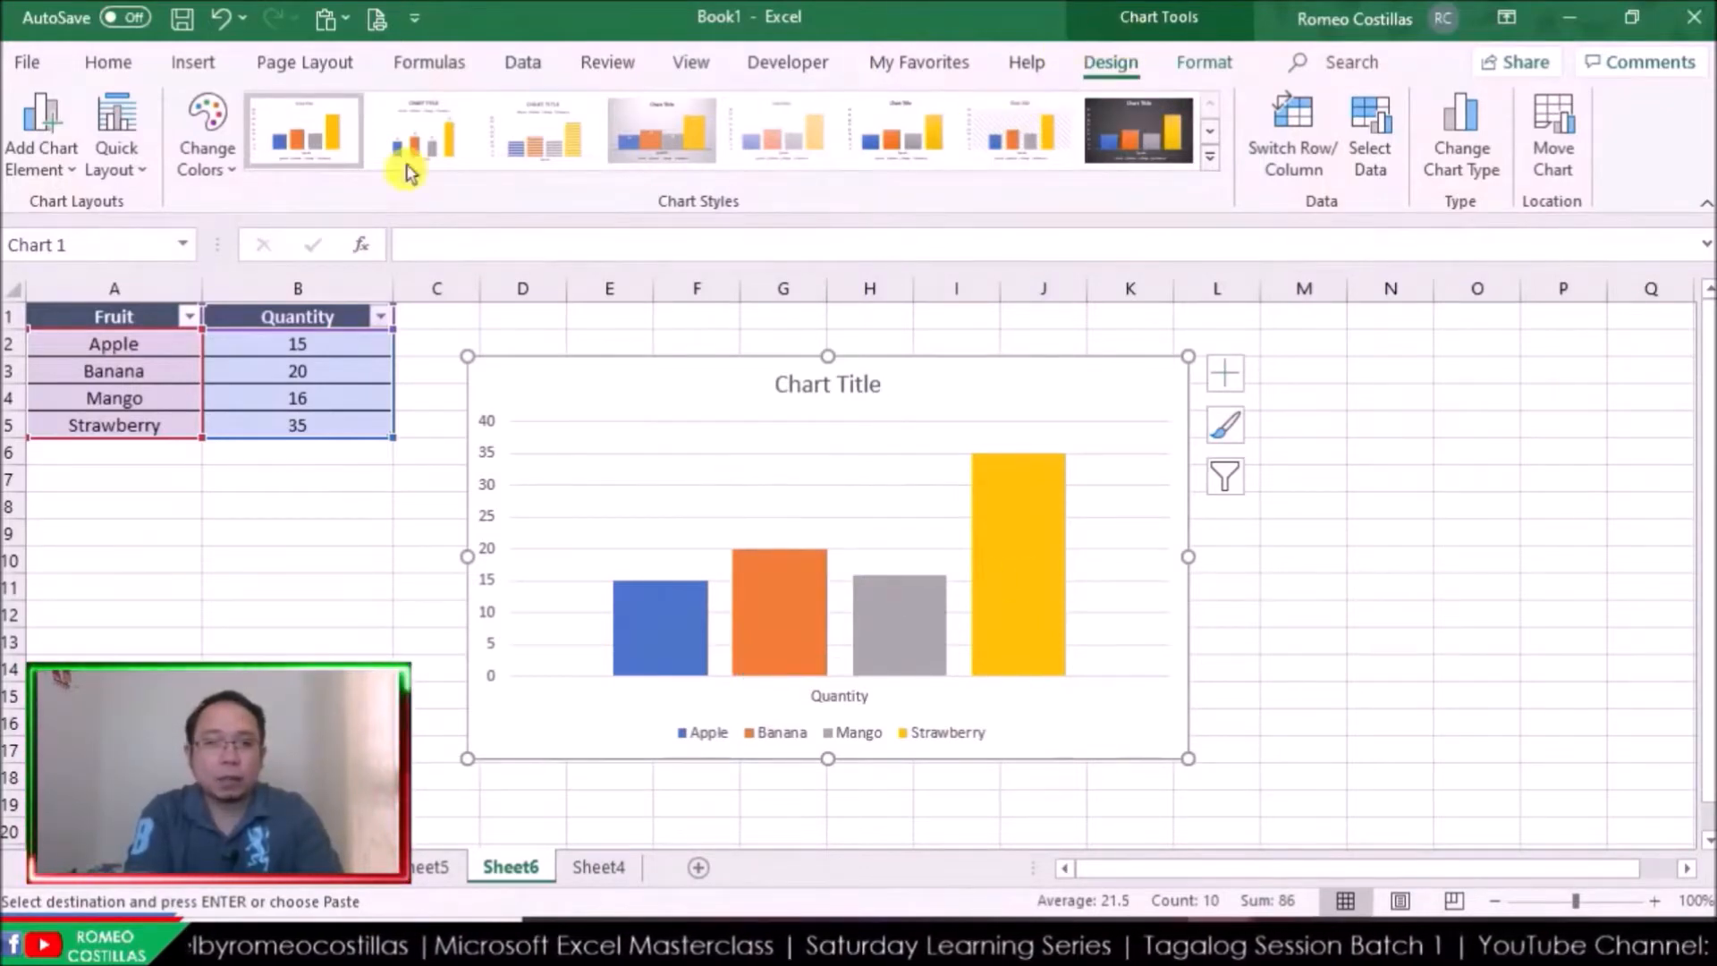
Add data labels to the chart's columns at the Outside End position and deselect the chart
left_click(34, 159)
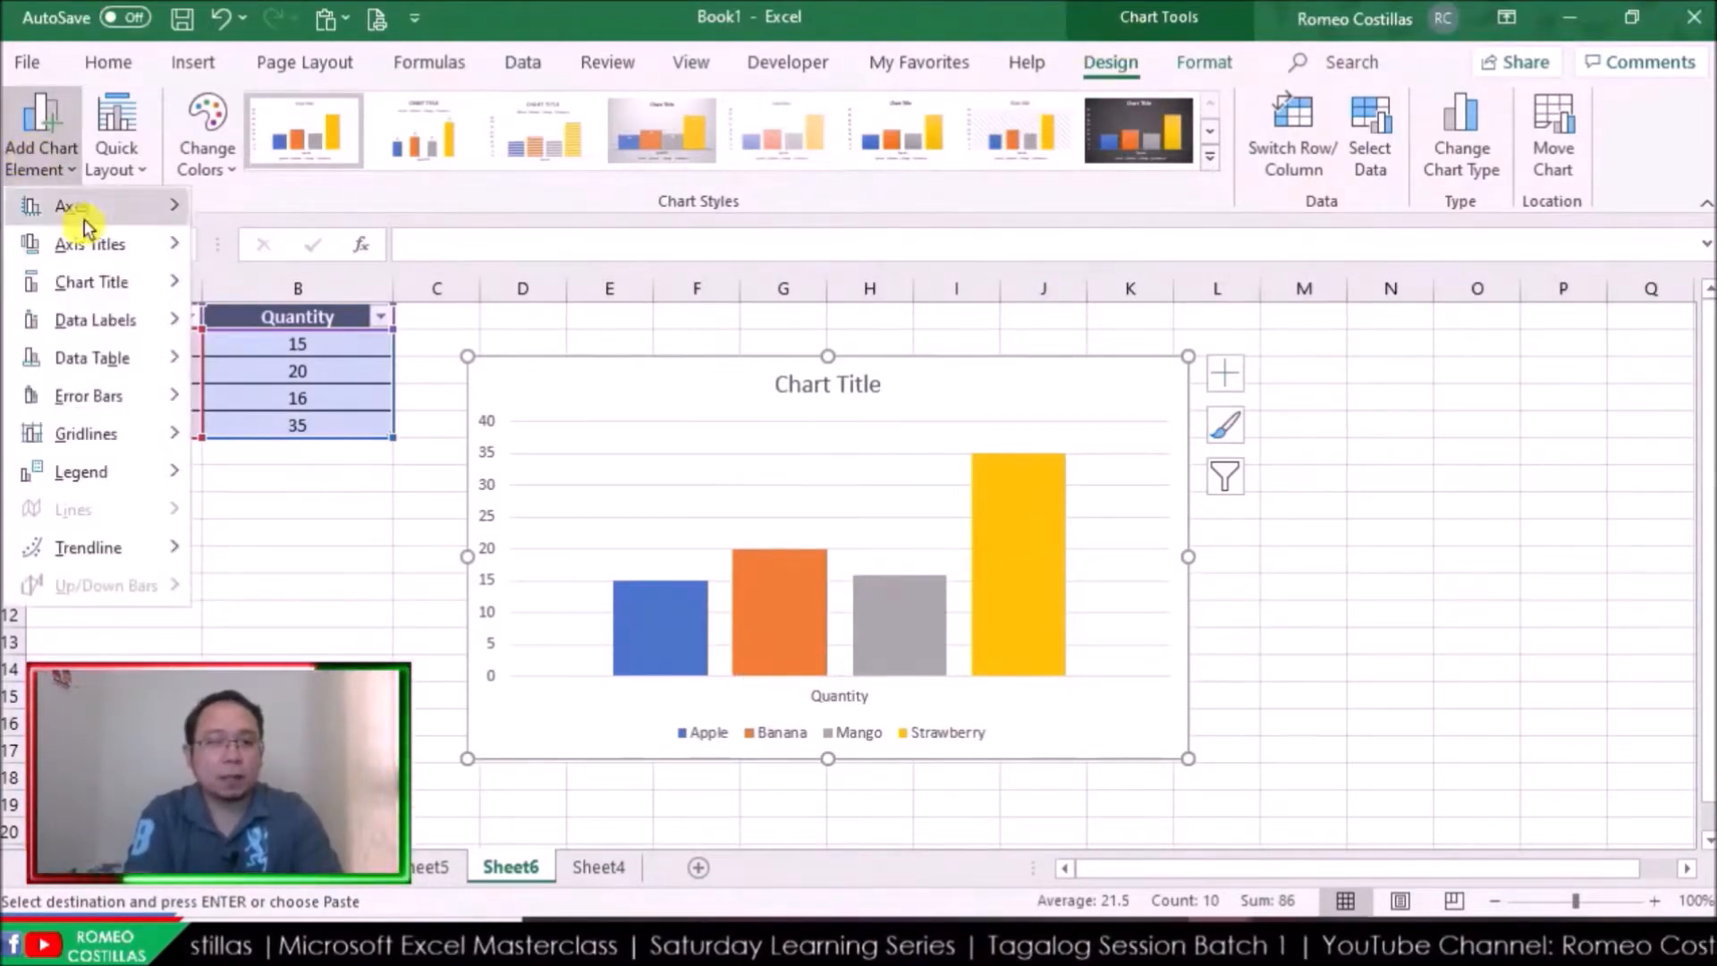
mouse_move(123, 317)
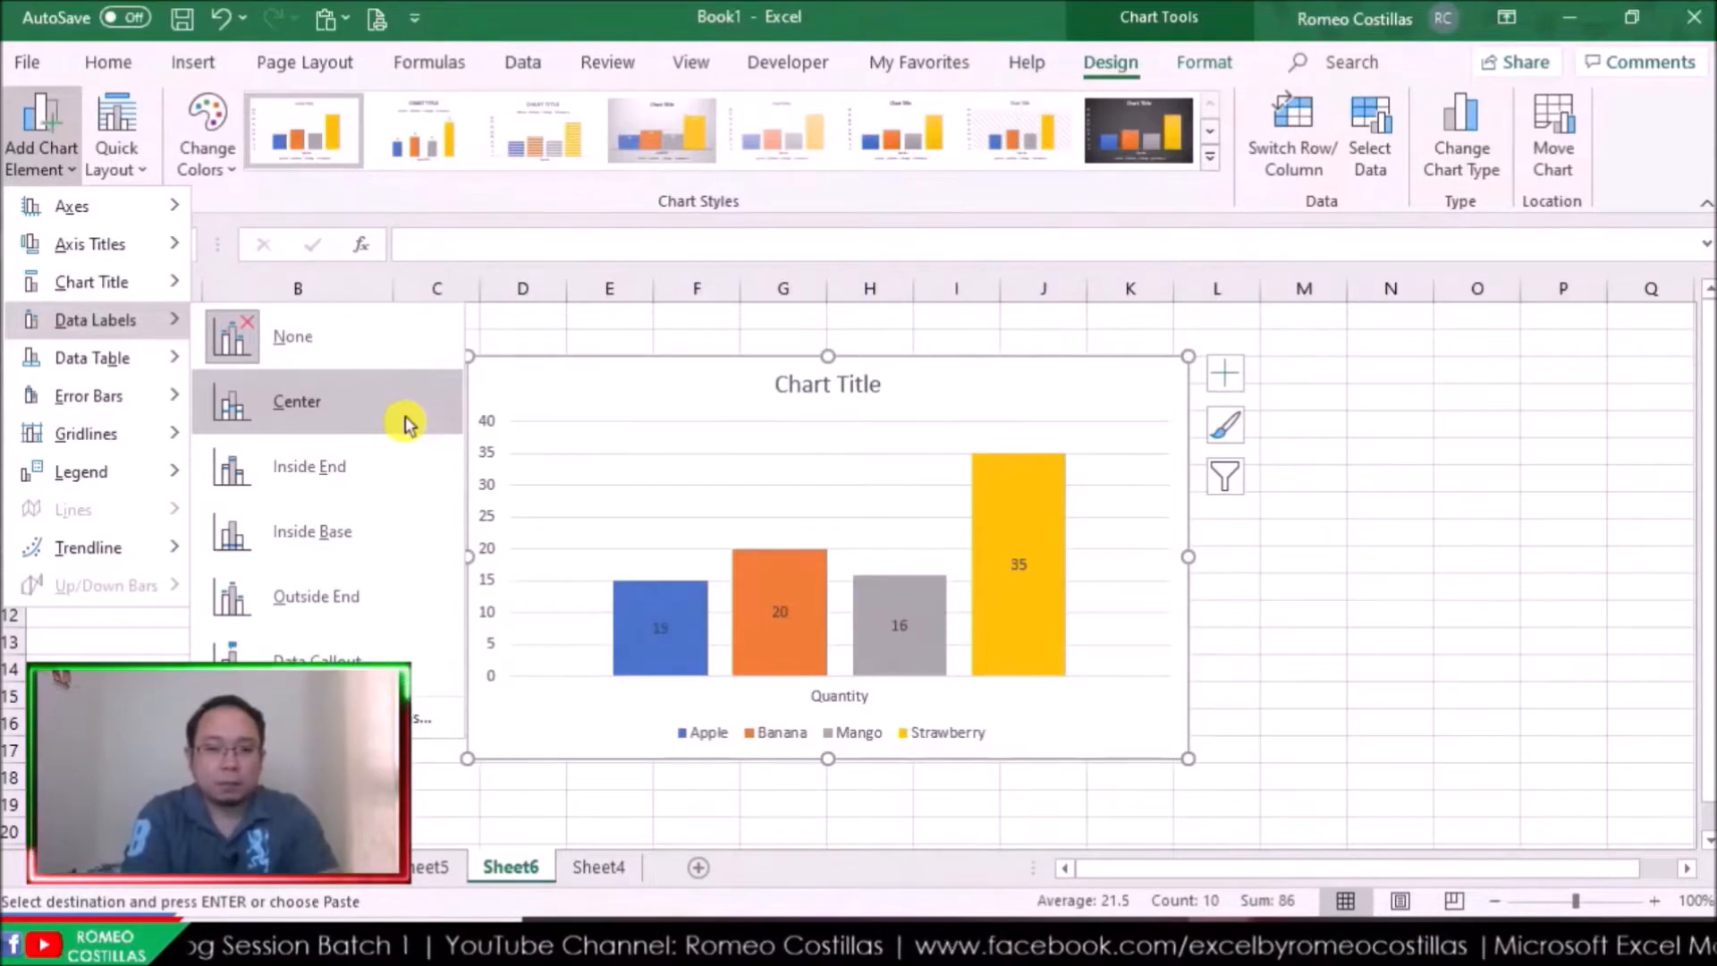
left_click(400, 589)
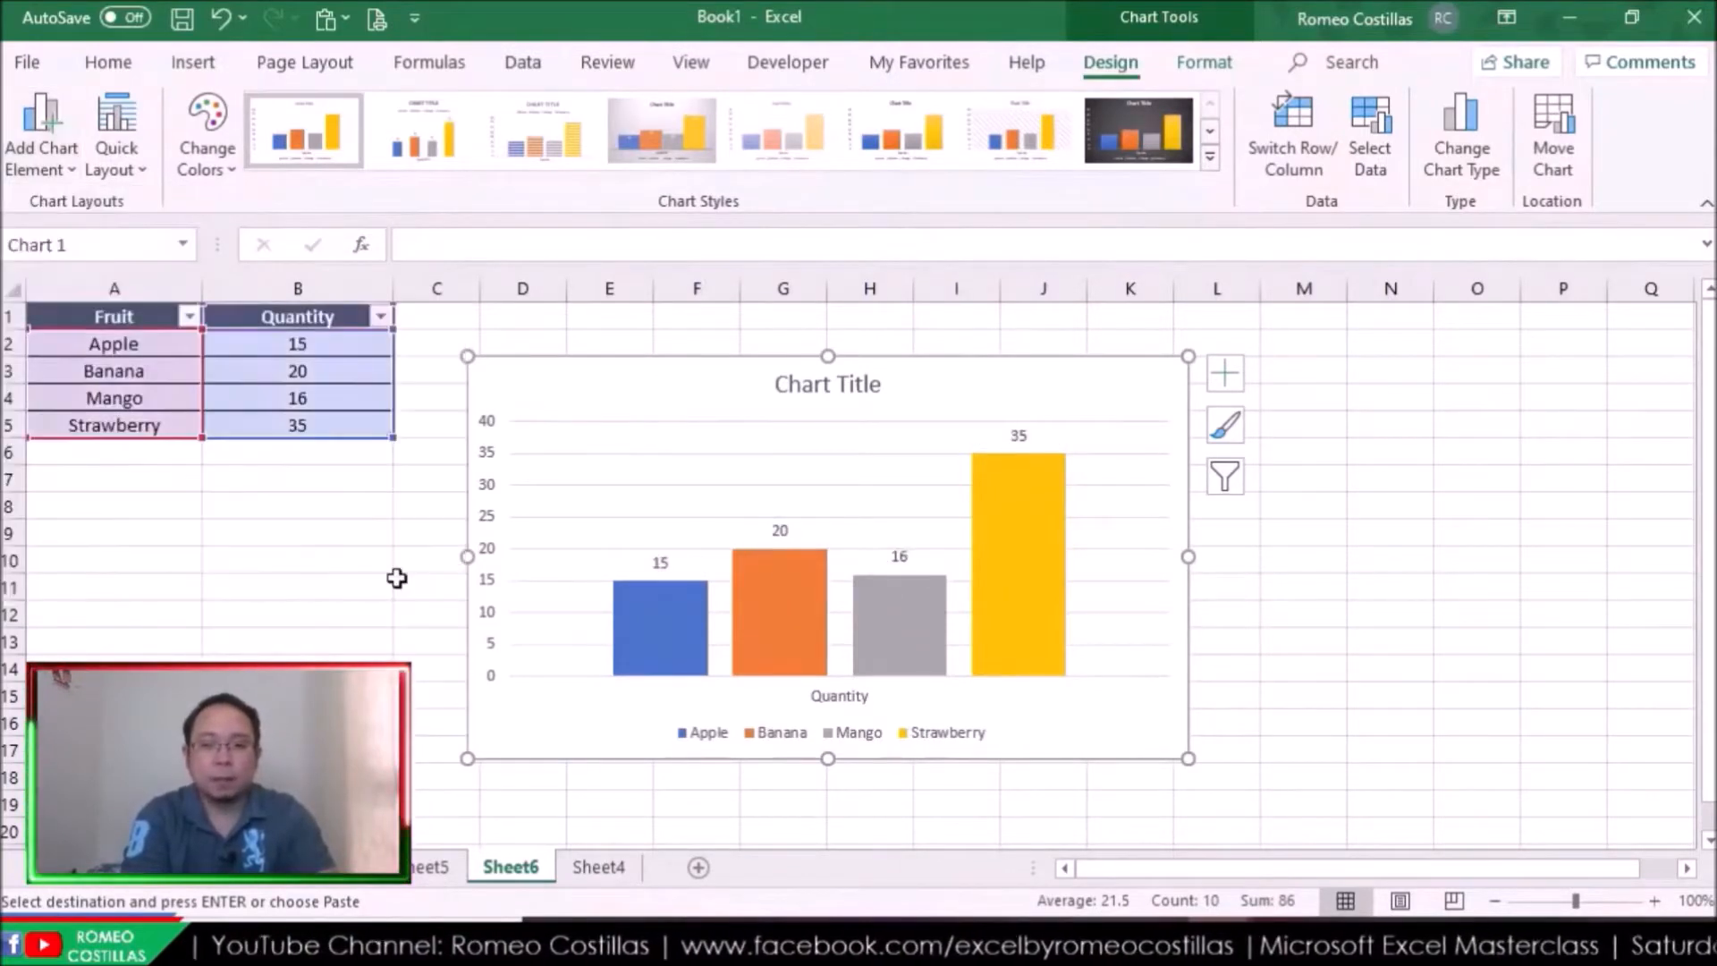
left_click(1455, 572)
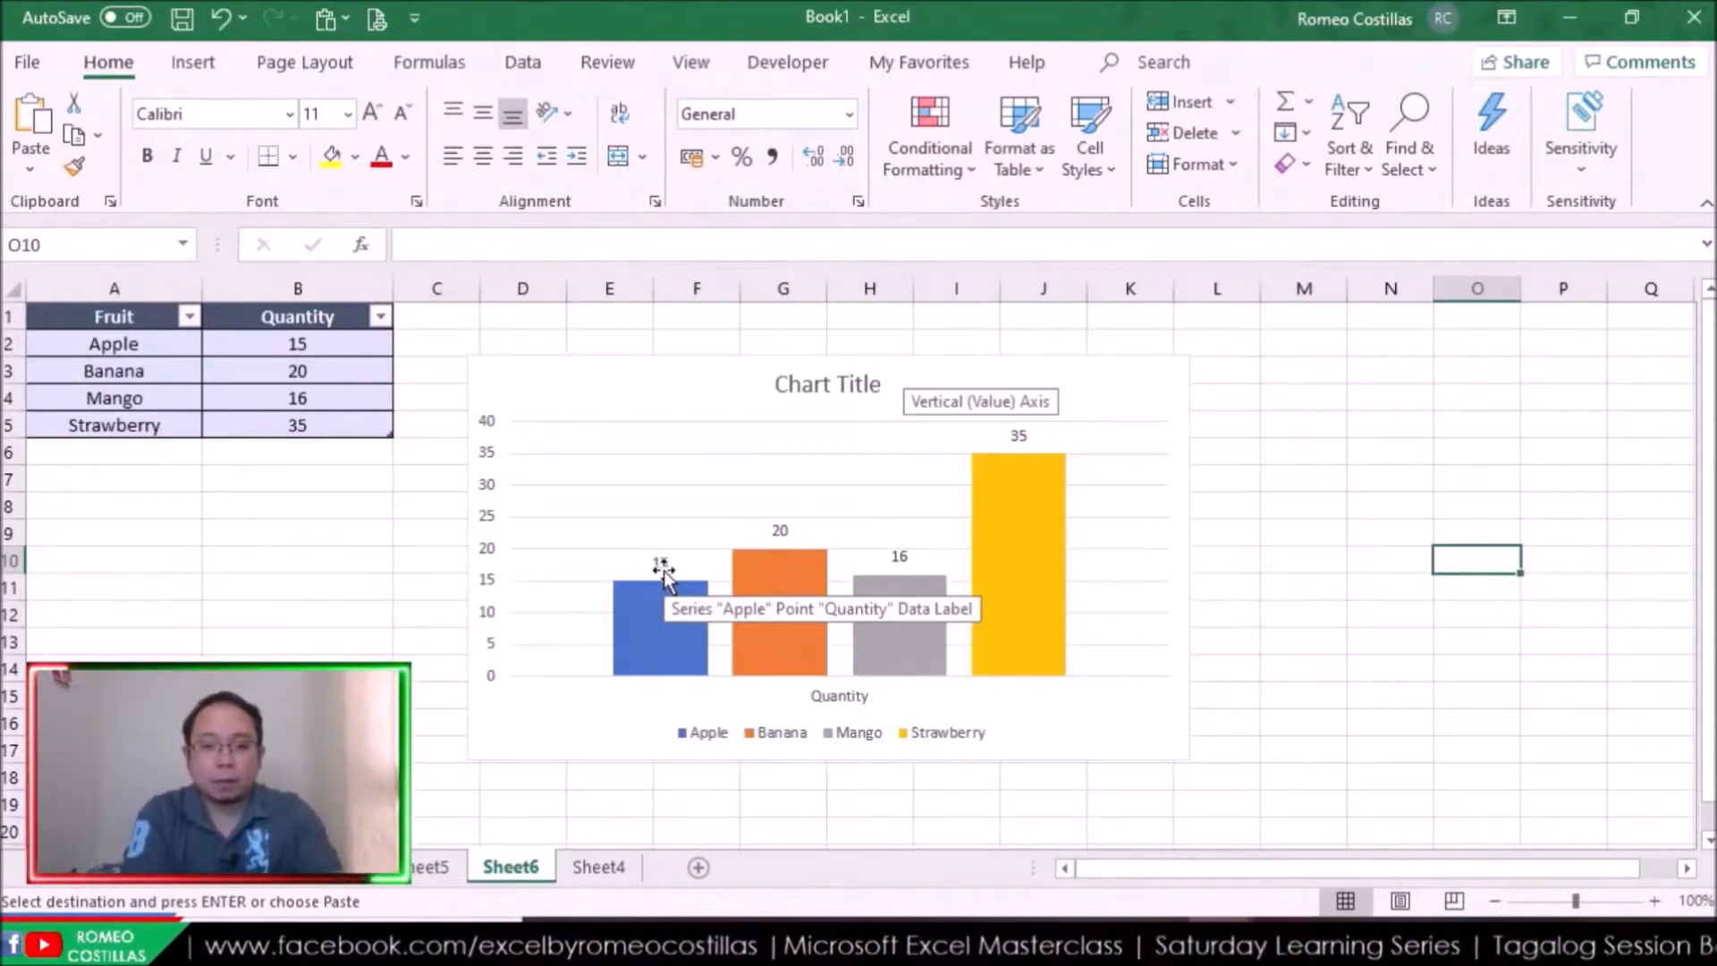
left_click(664, 617)
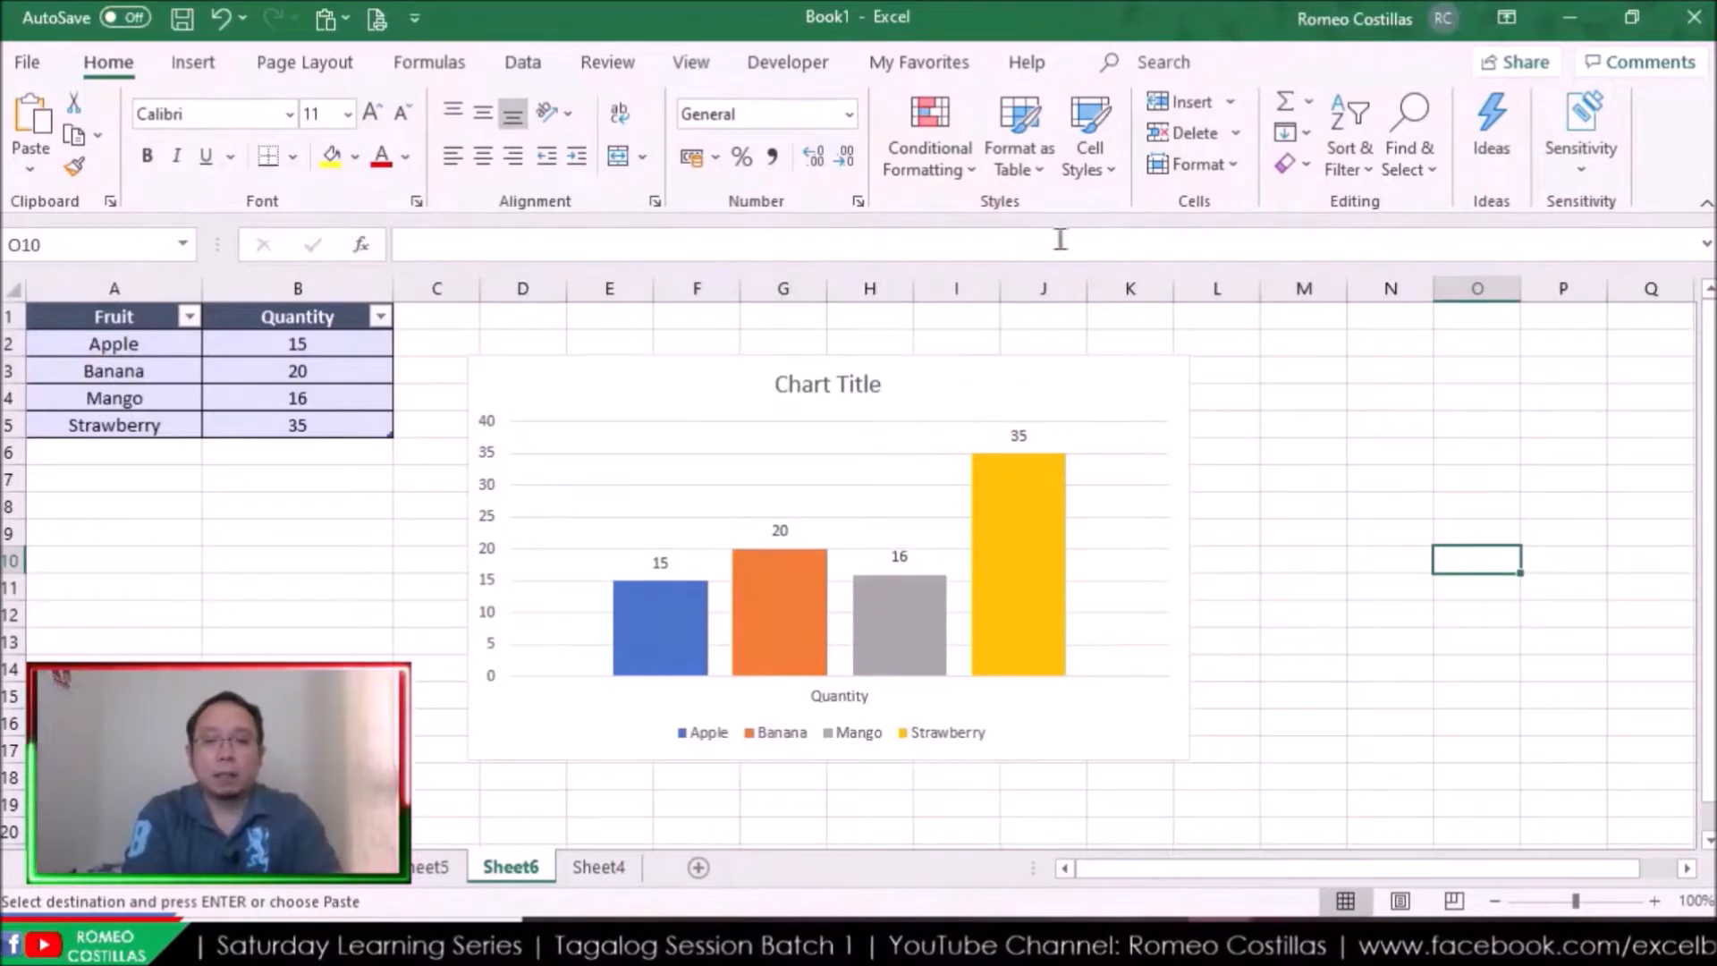
left_click(995, 396)
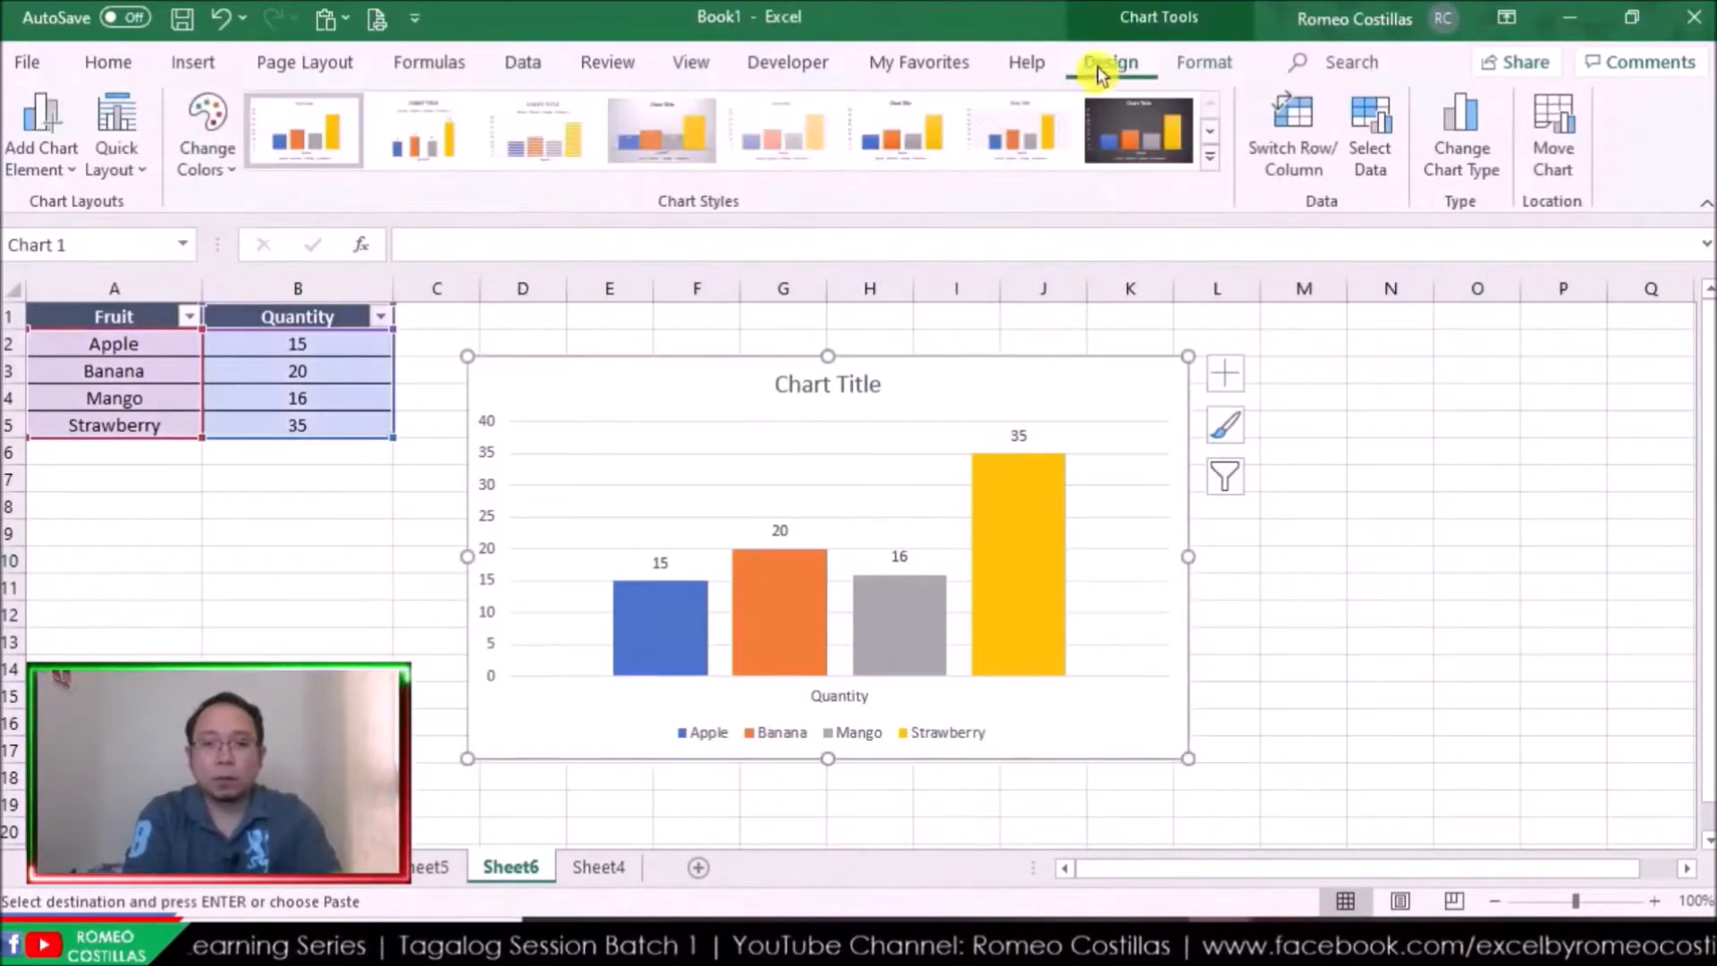
left_click(49, 161)
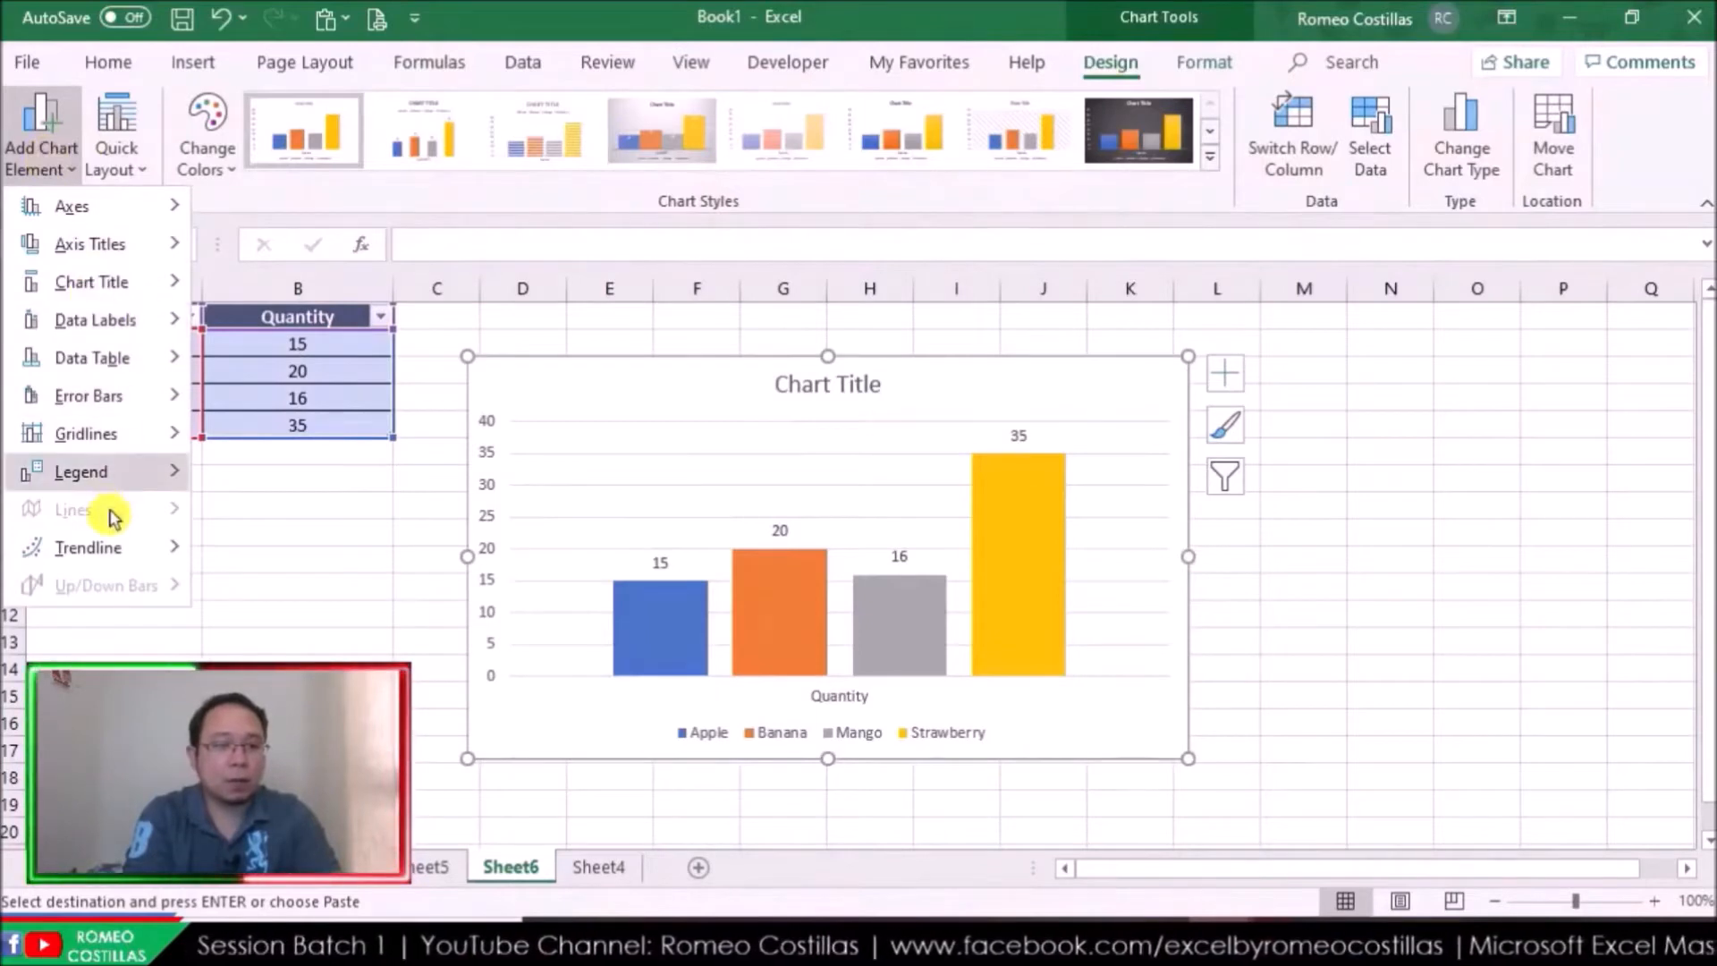
mouse_move(111, 517)
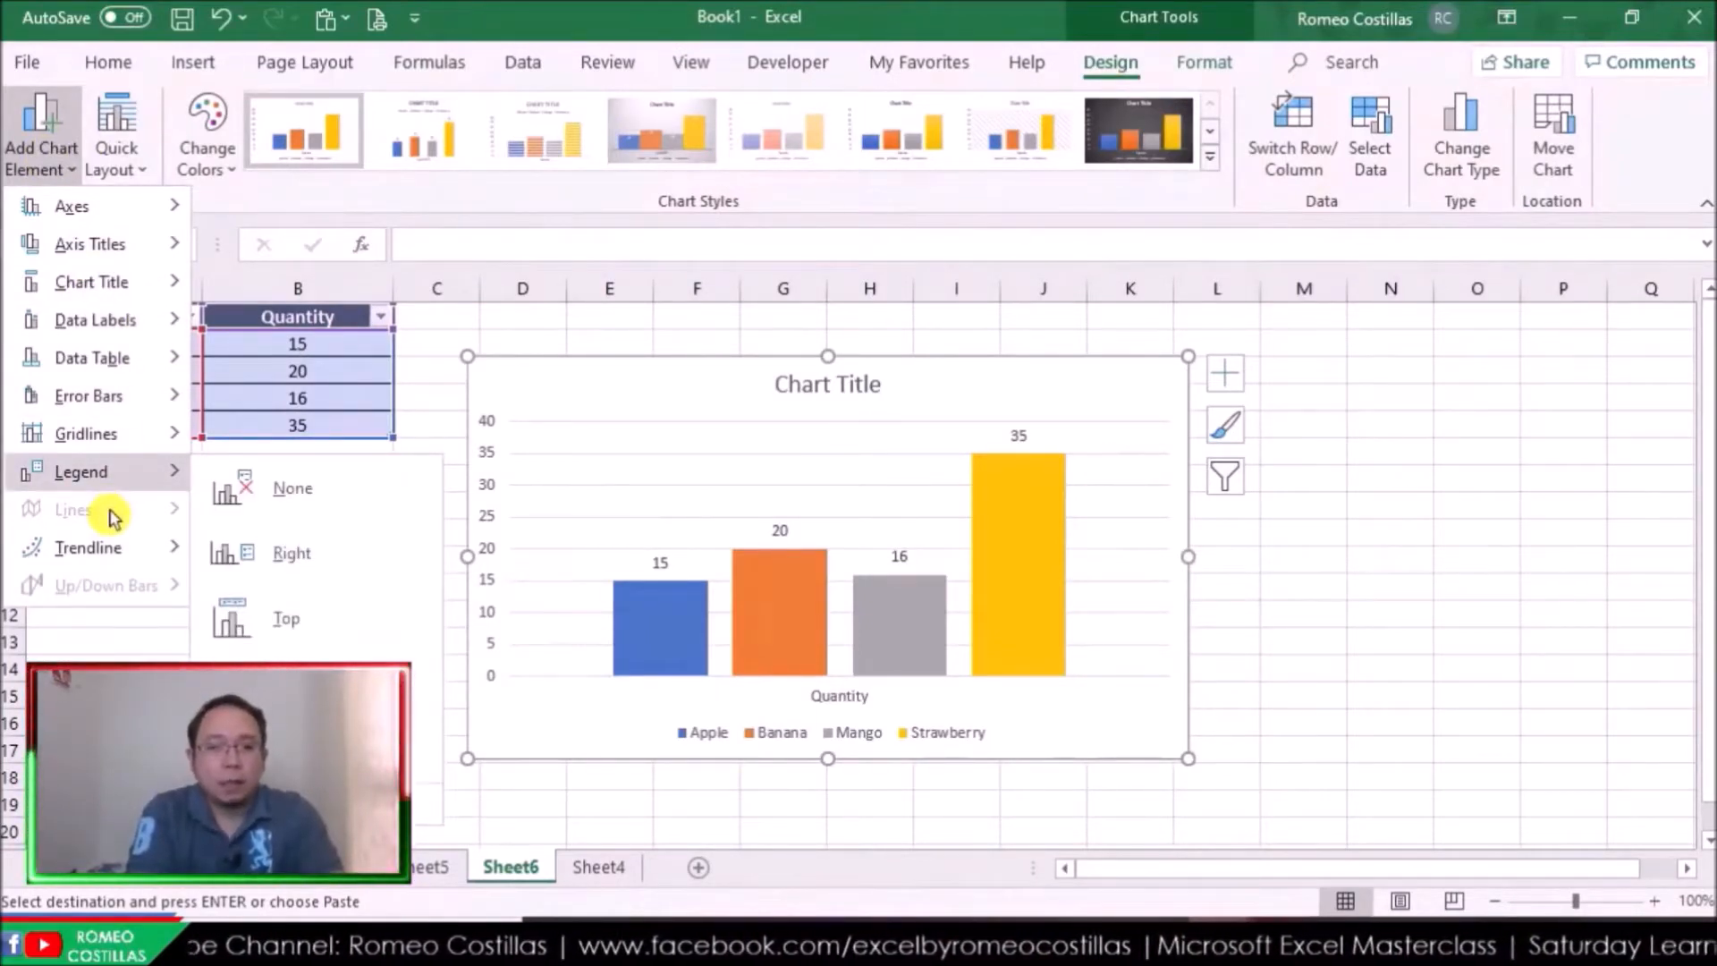
left_click(1399, 429)
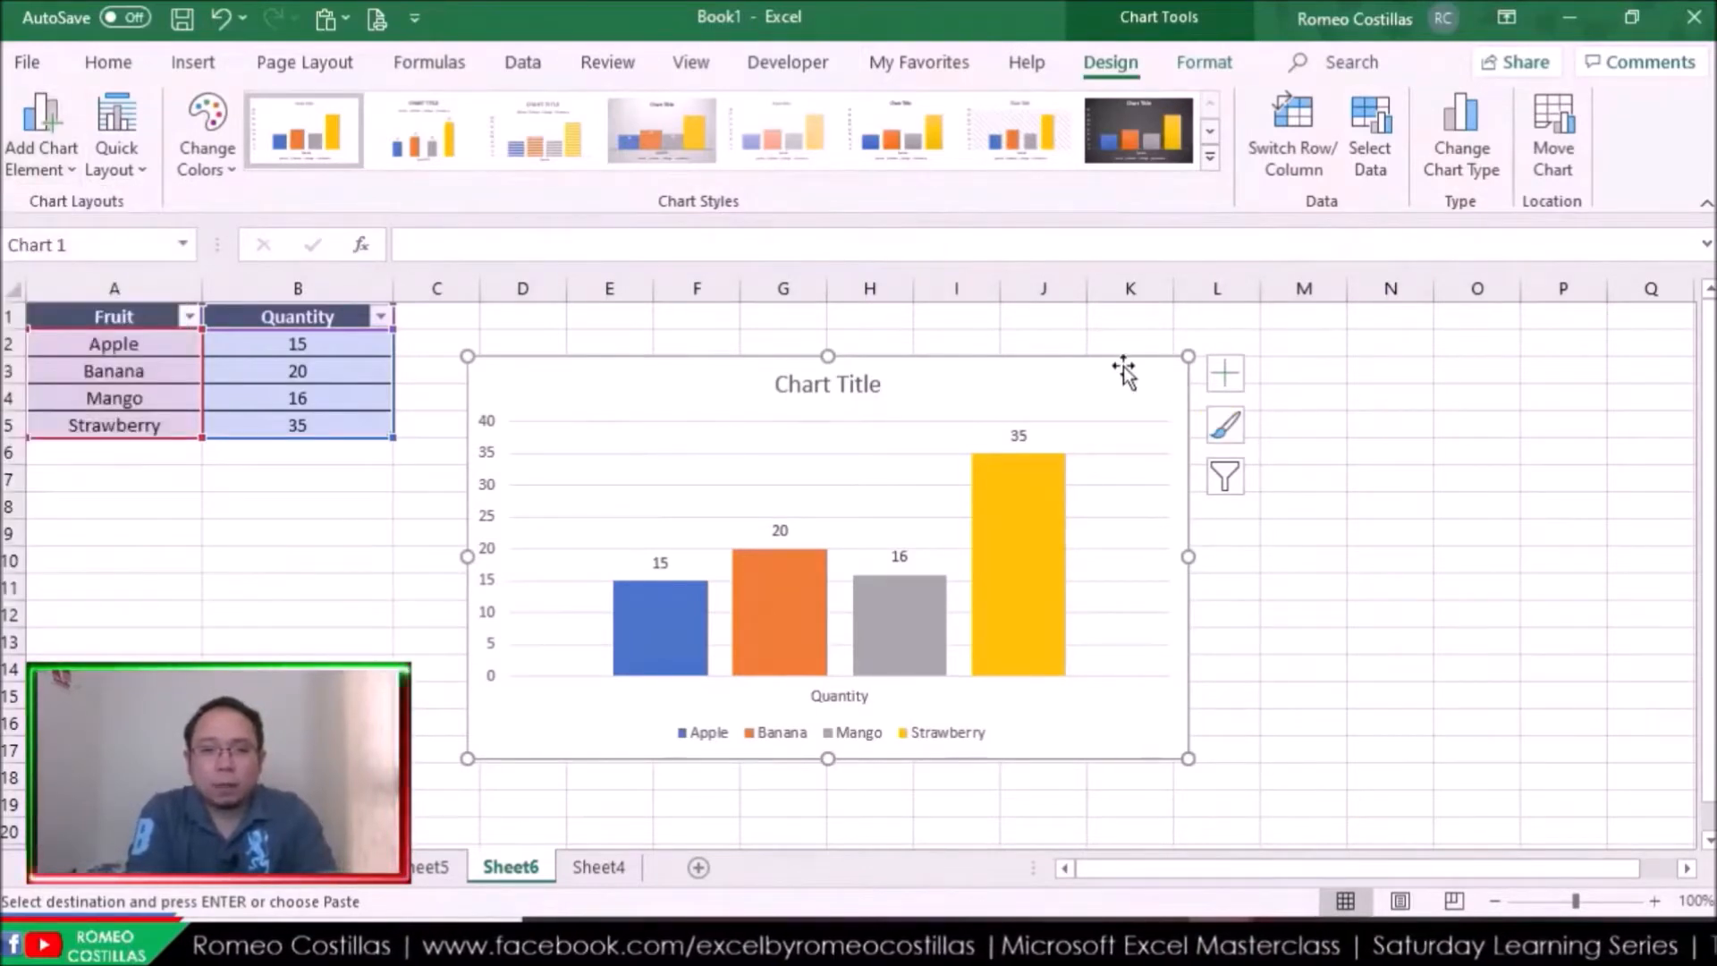
Move the chart farther from the table so it starts near column F, and widen column A slightly
left_click_drag(1044, 356, 1269, 370)
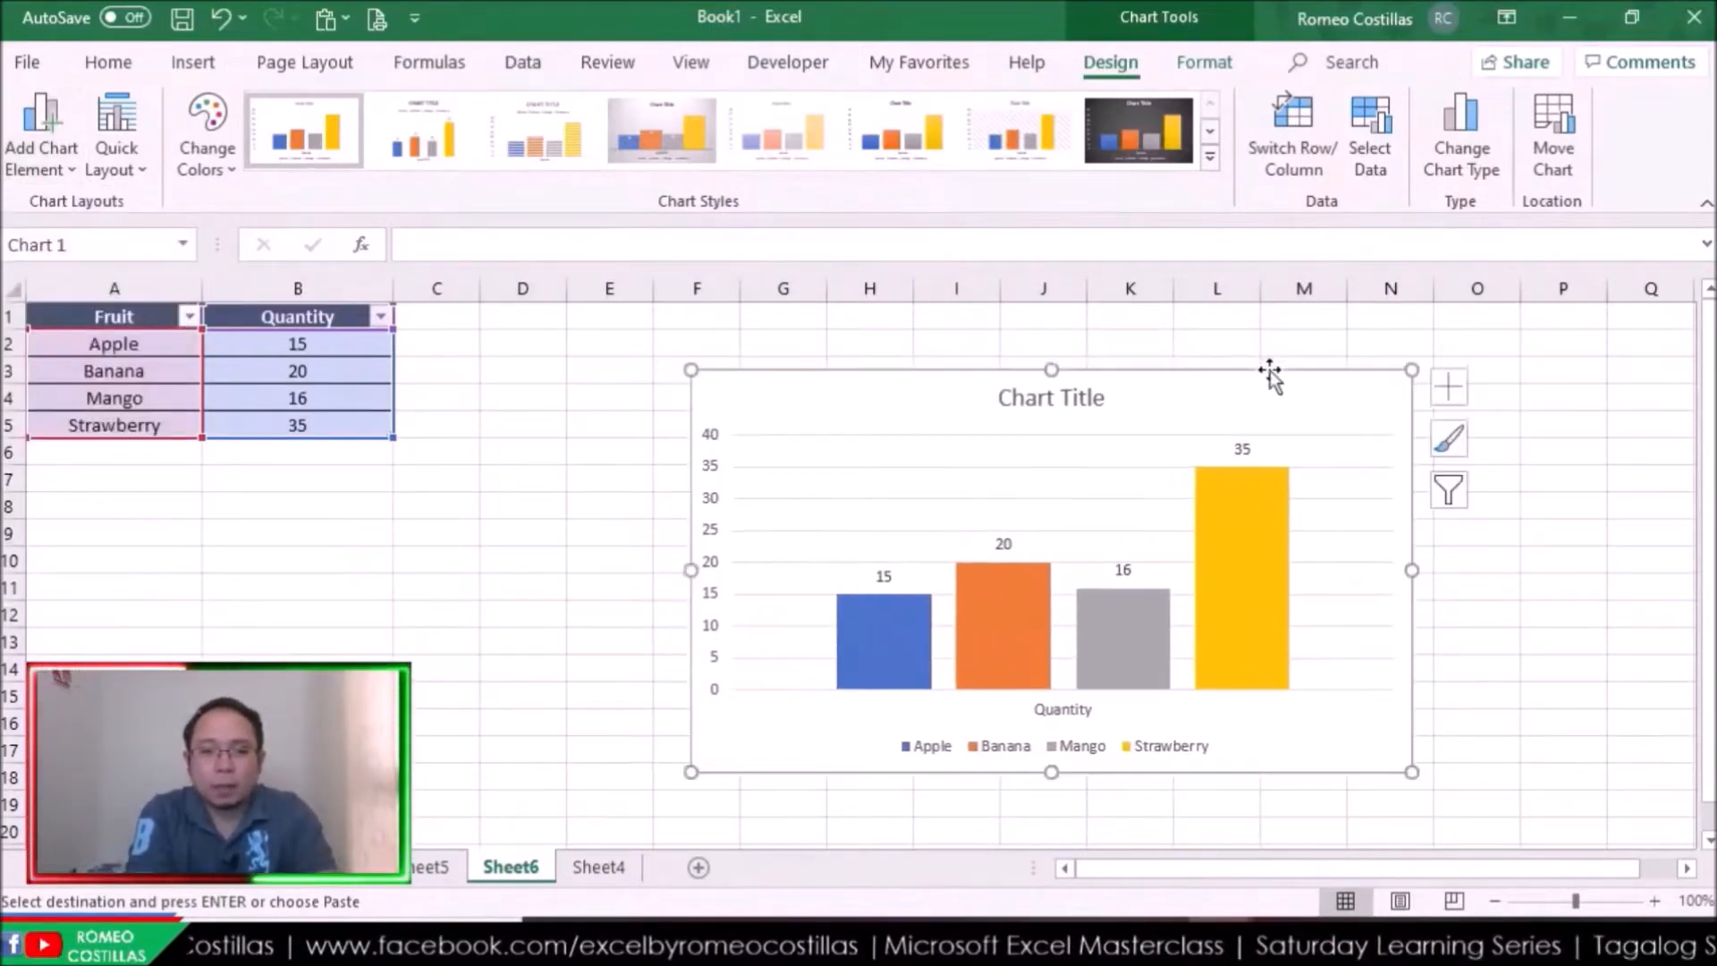
left_click(1080, 397)
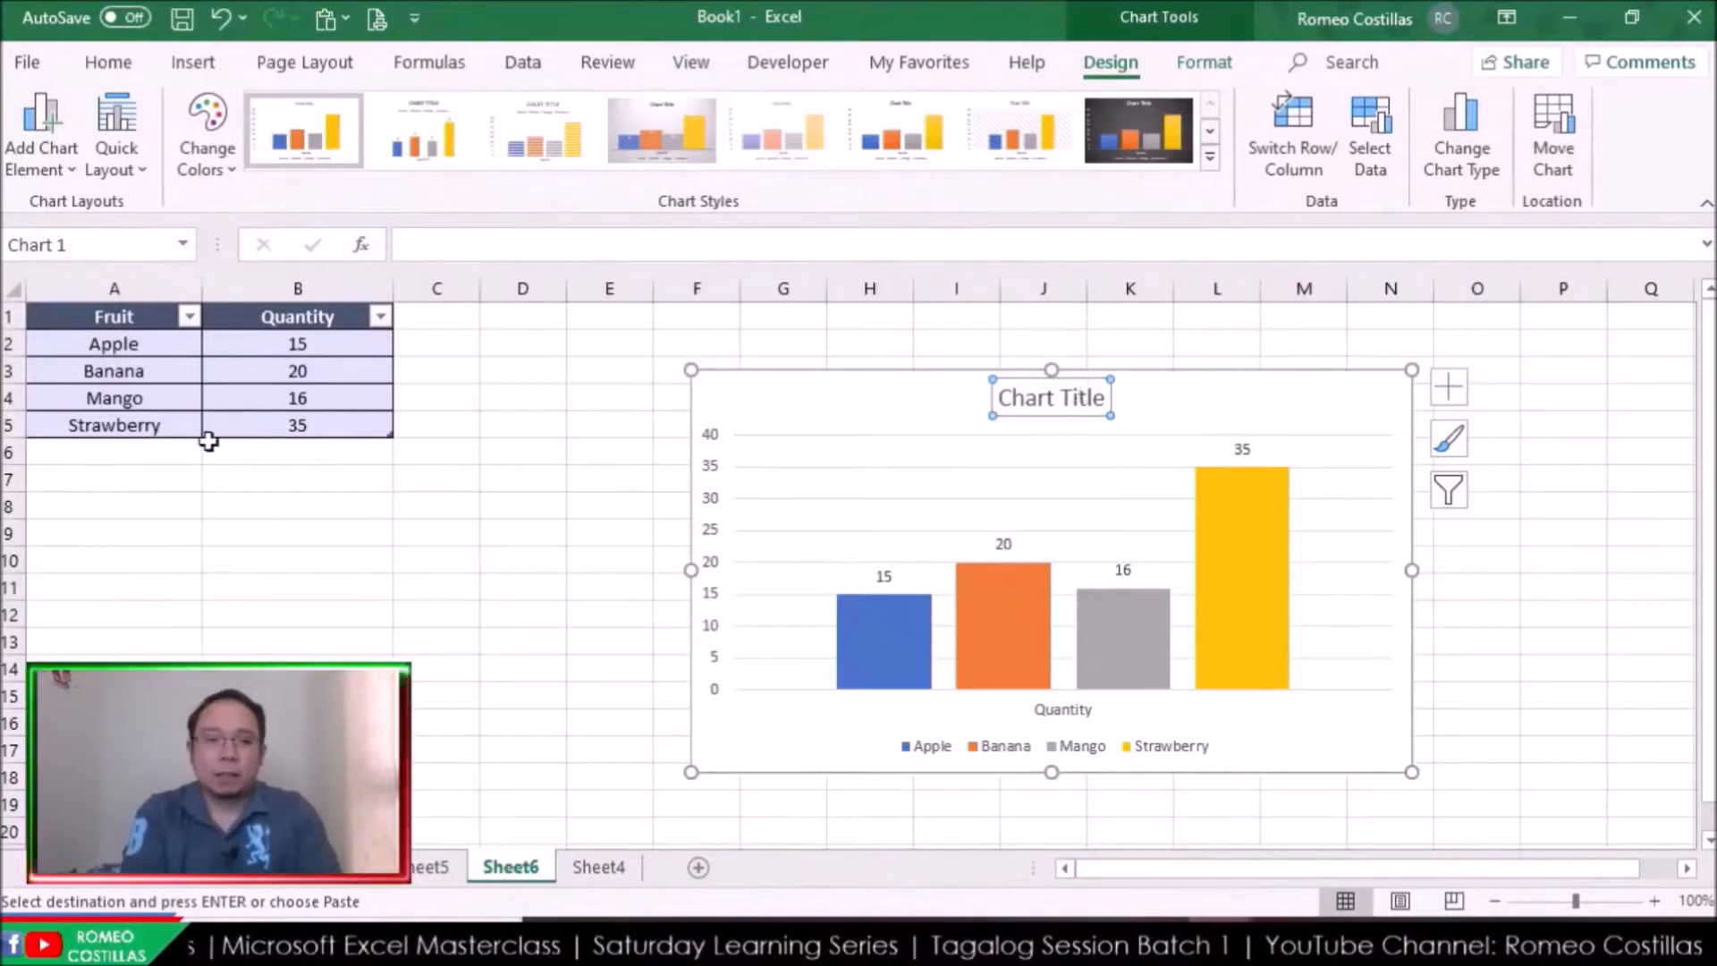
left_click_drag(202, 289, 220, 289)
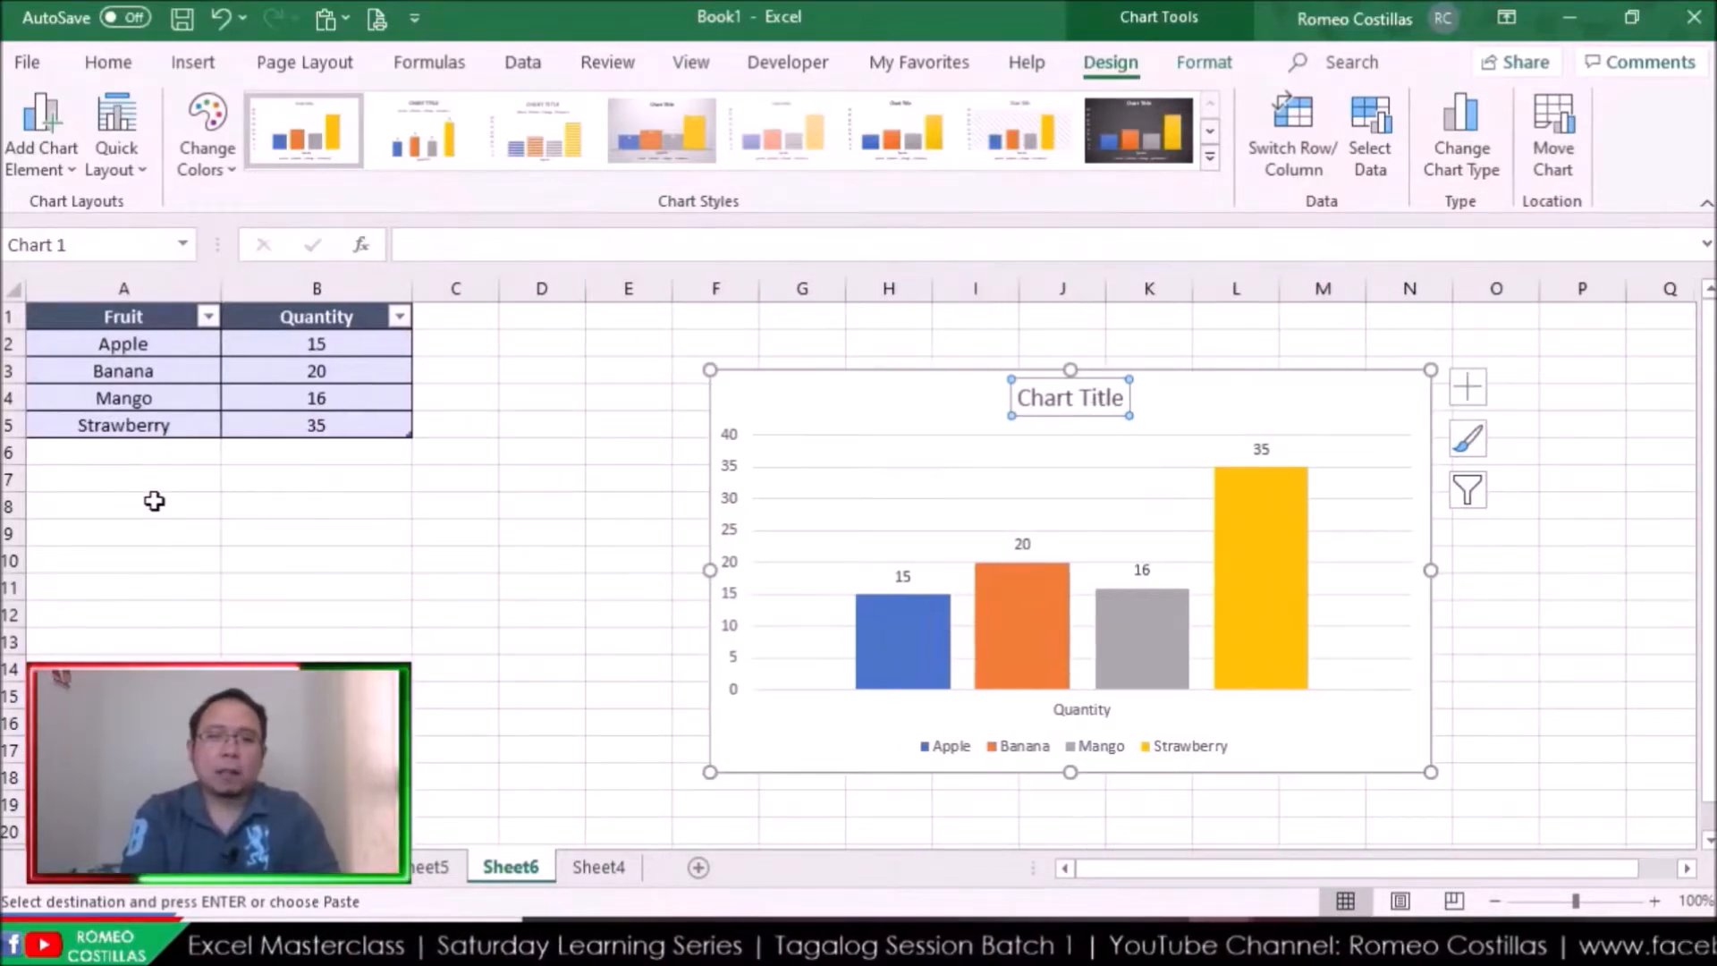
Start a data validation rule for cell A8 that allows a List
left_click(154, 502)
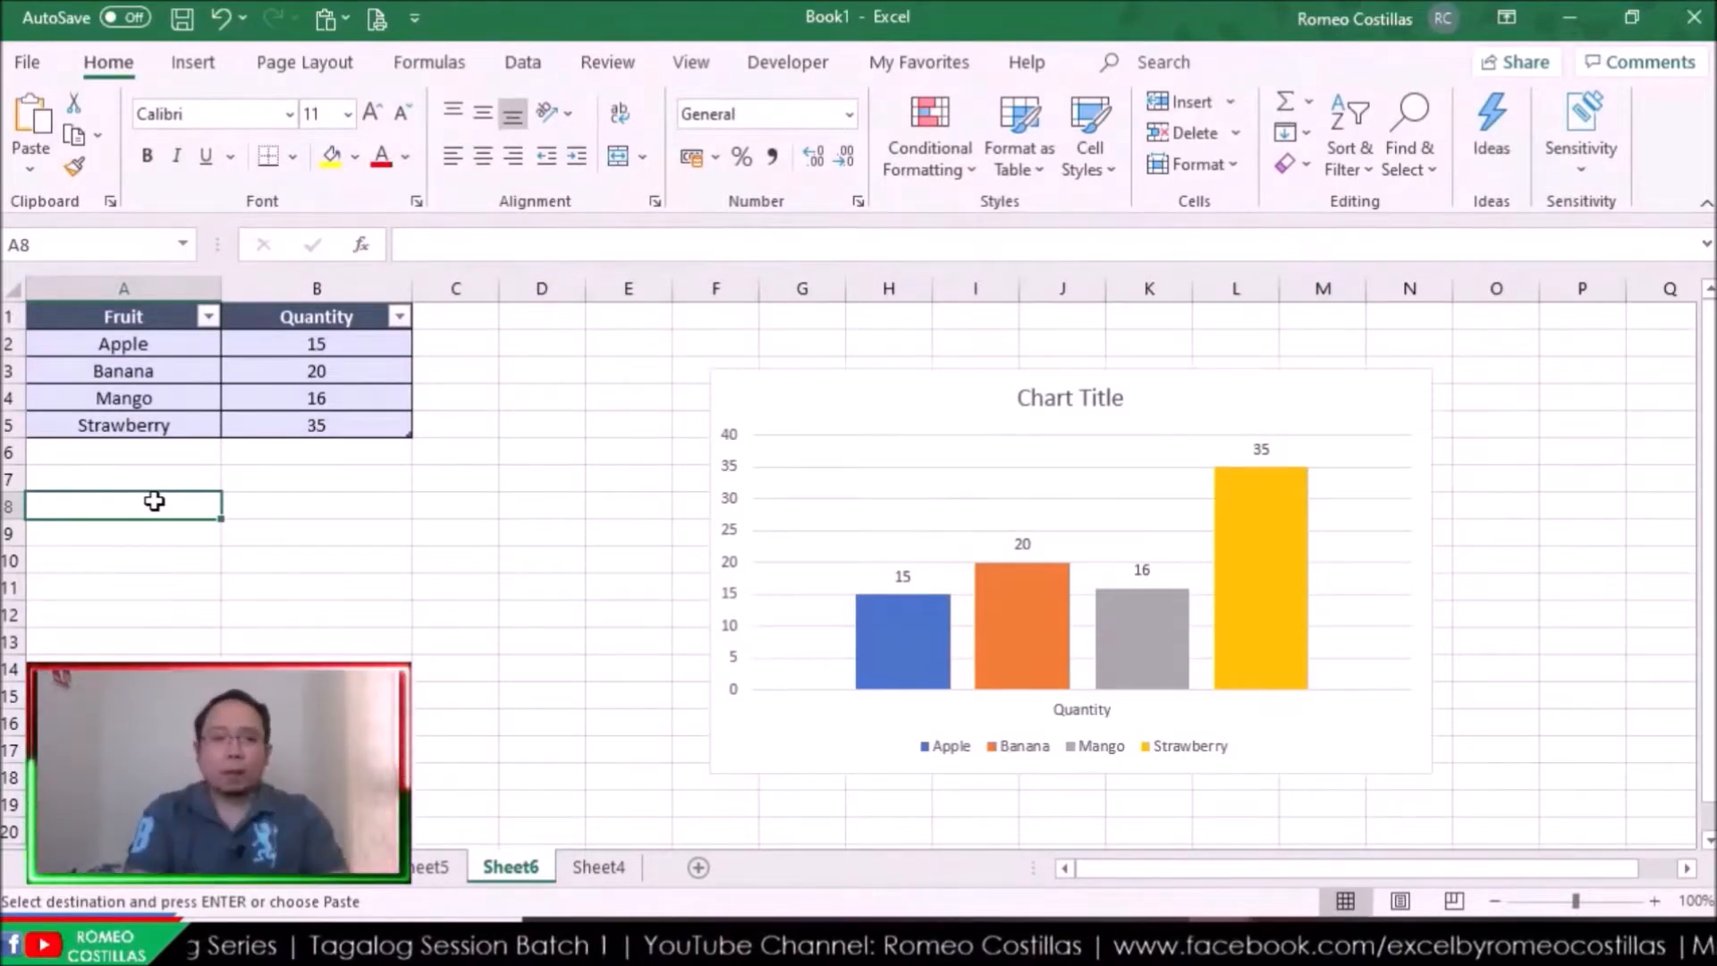
left_click(524, 65)
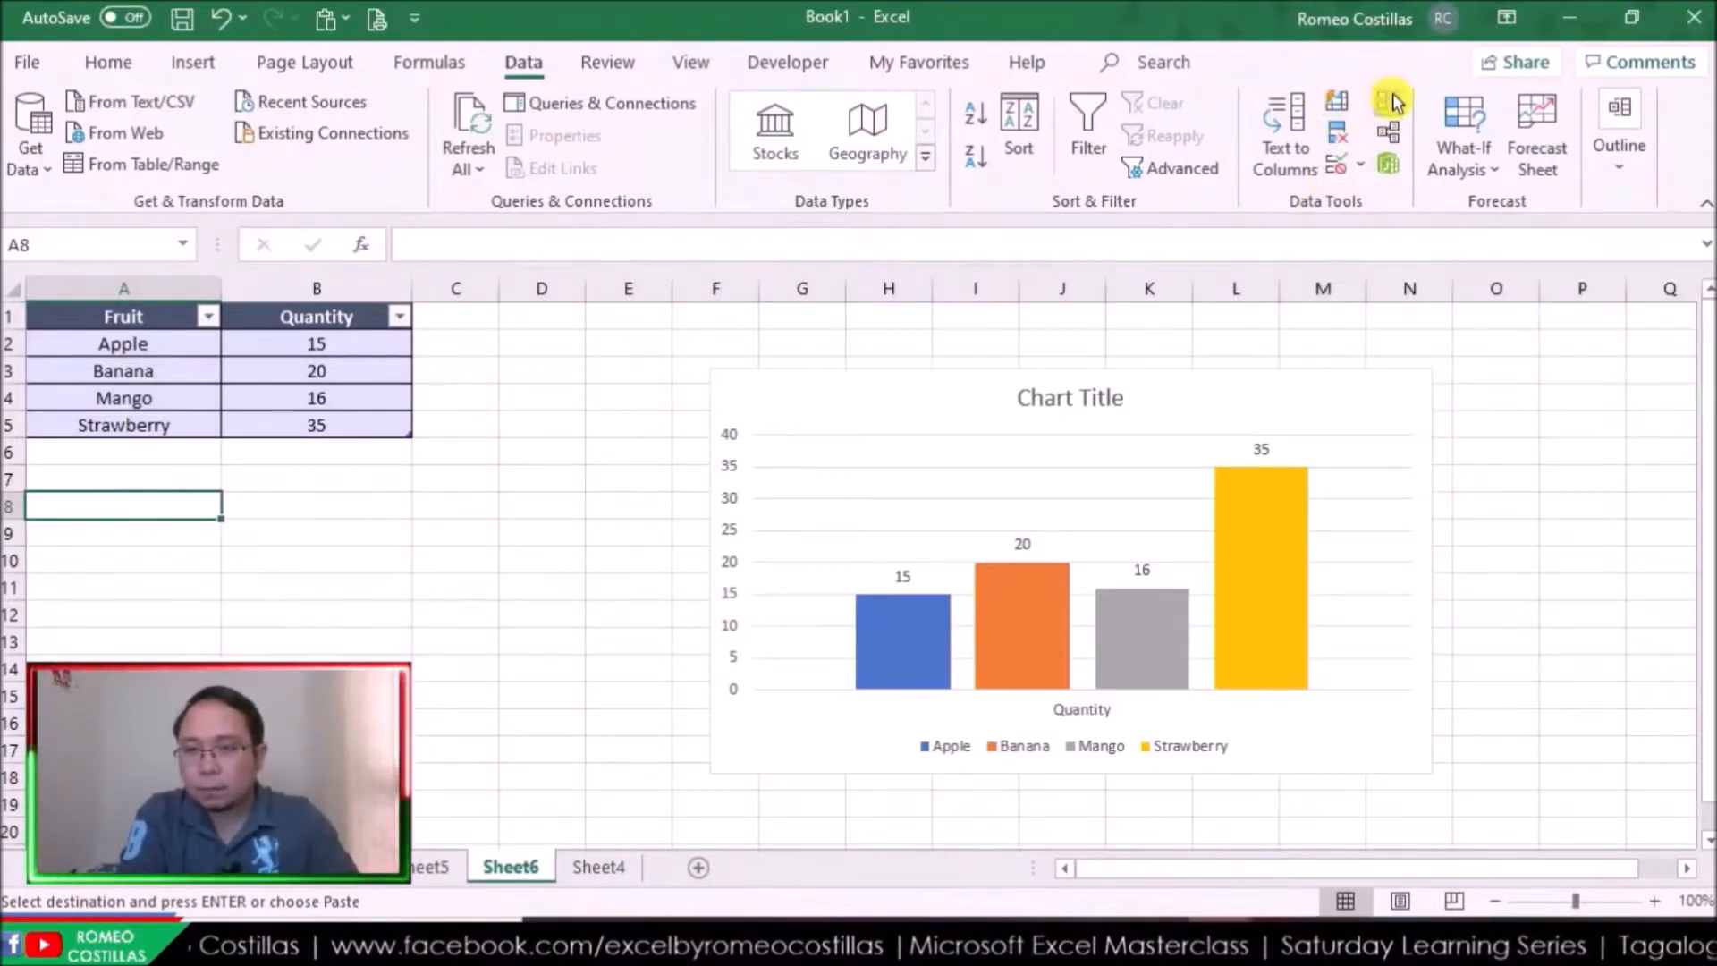
left_click(1361, 166)
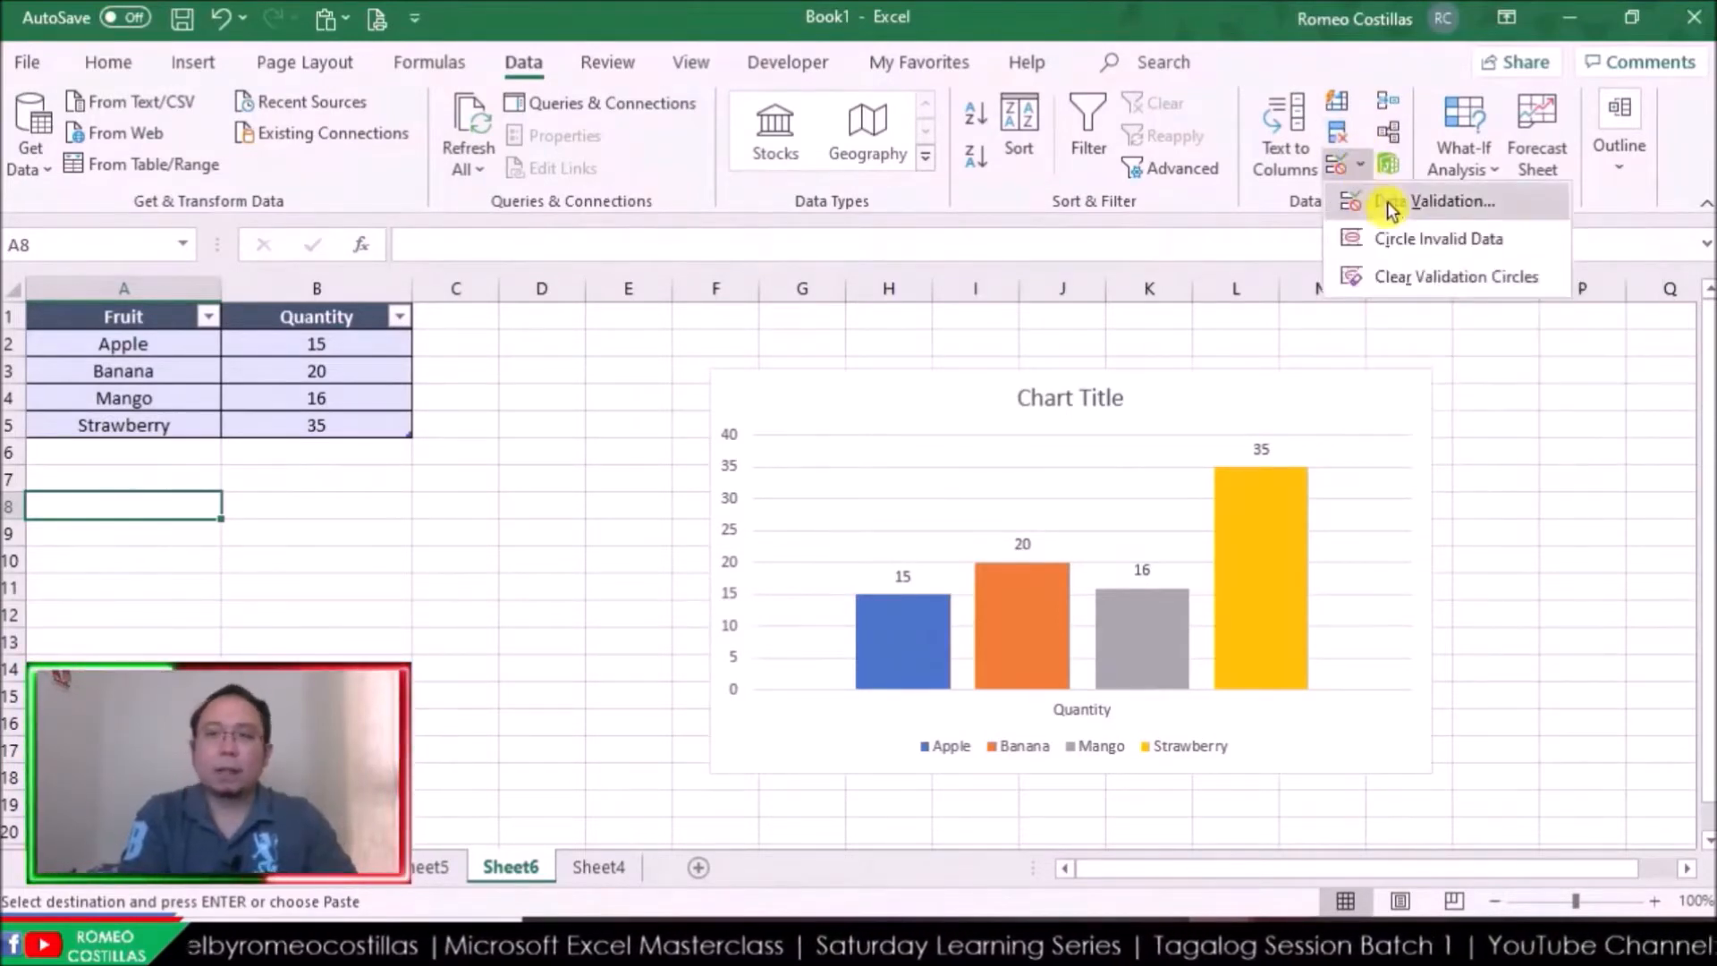
left_click(1389, 204)
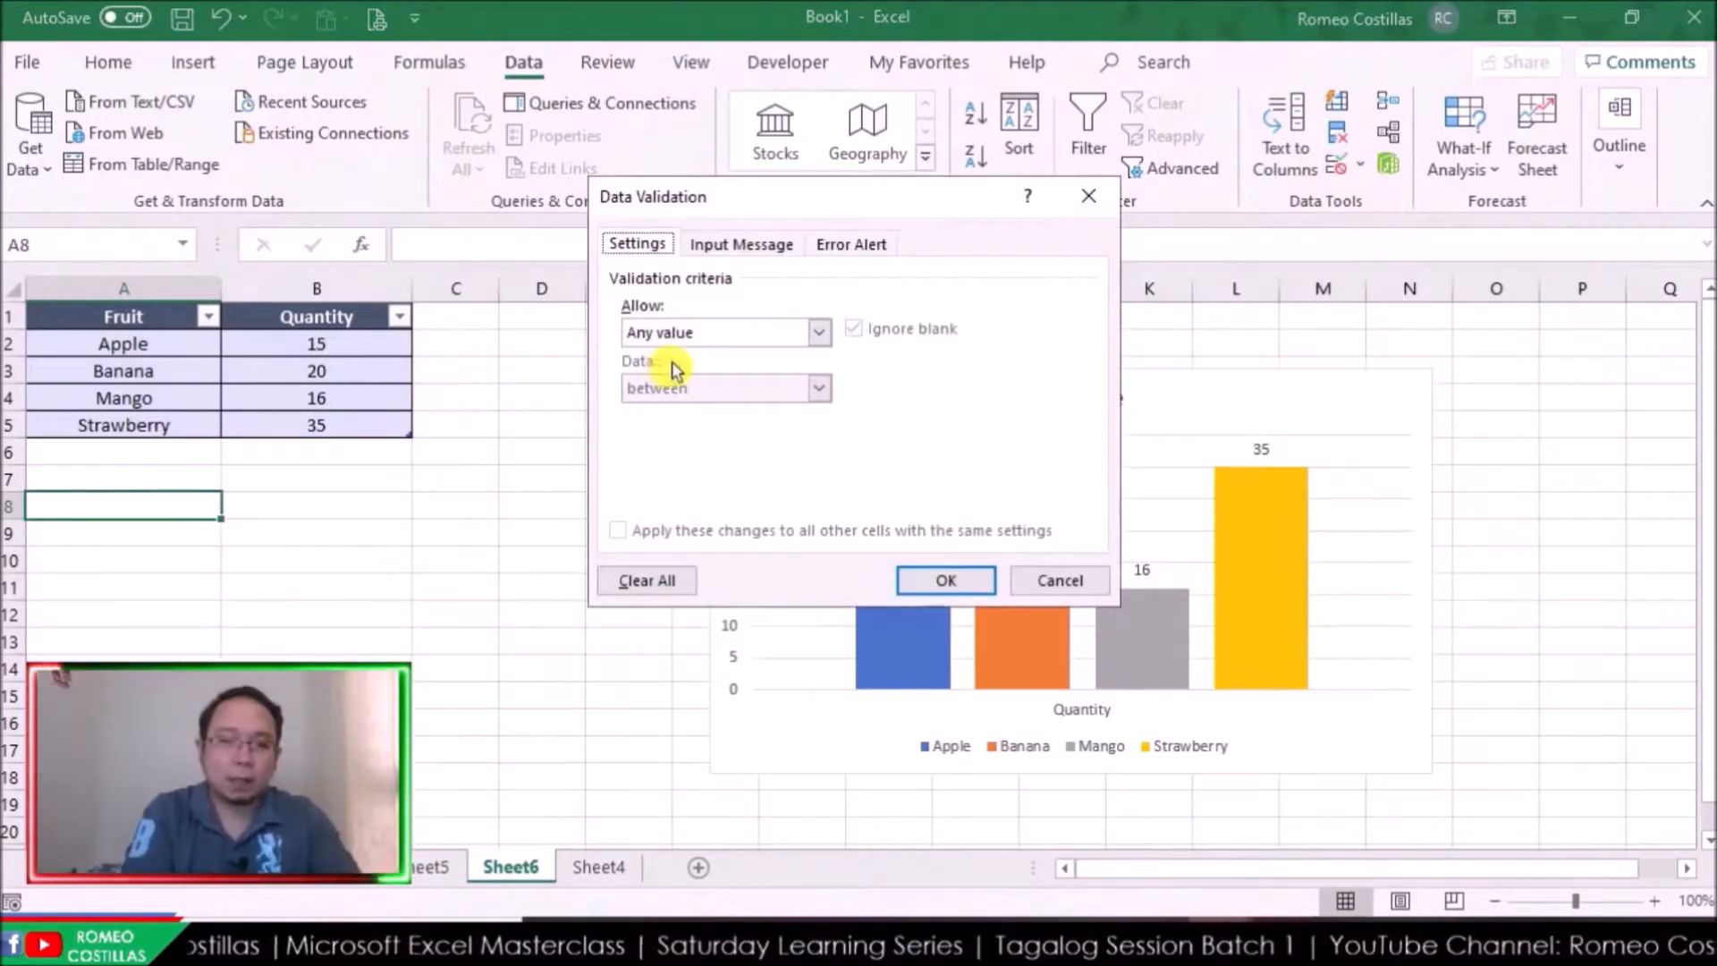
left_click(723, 338)
left_click(717, 408)
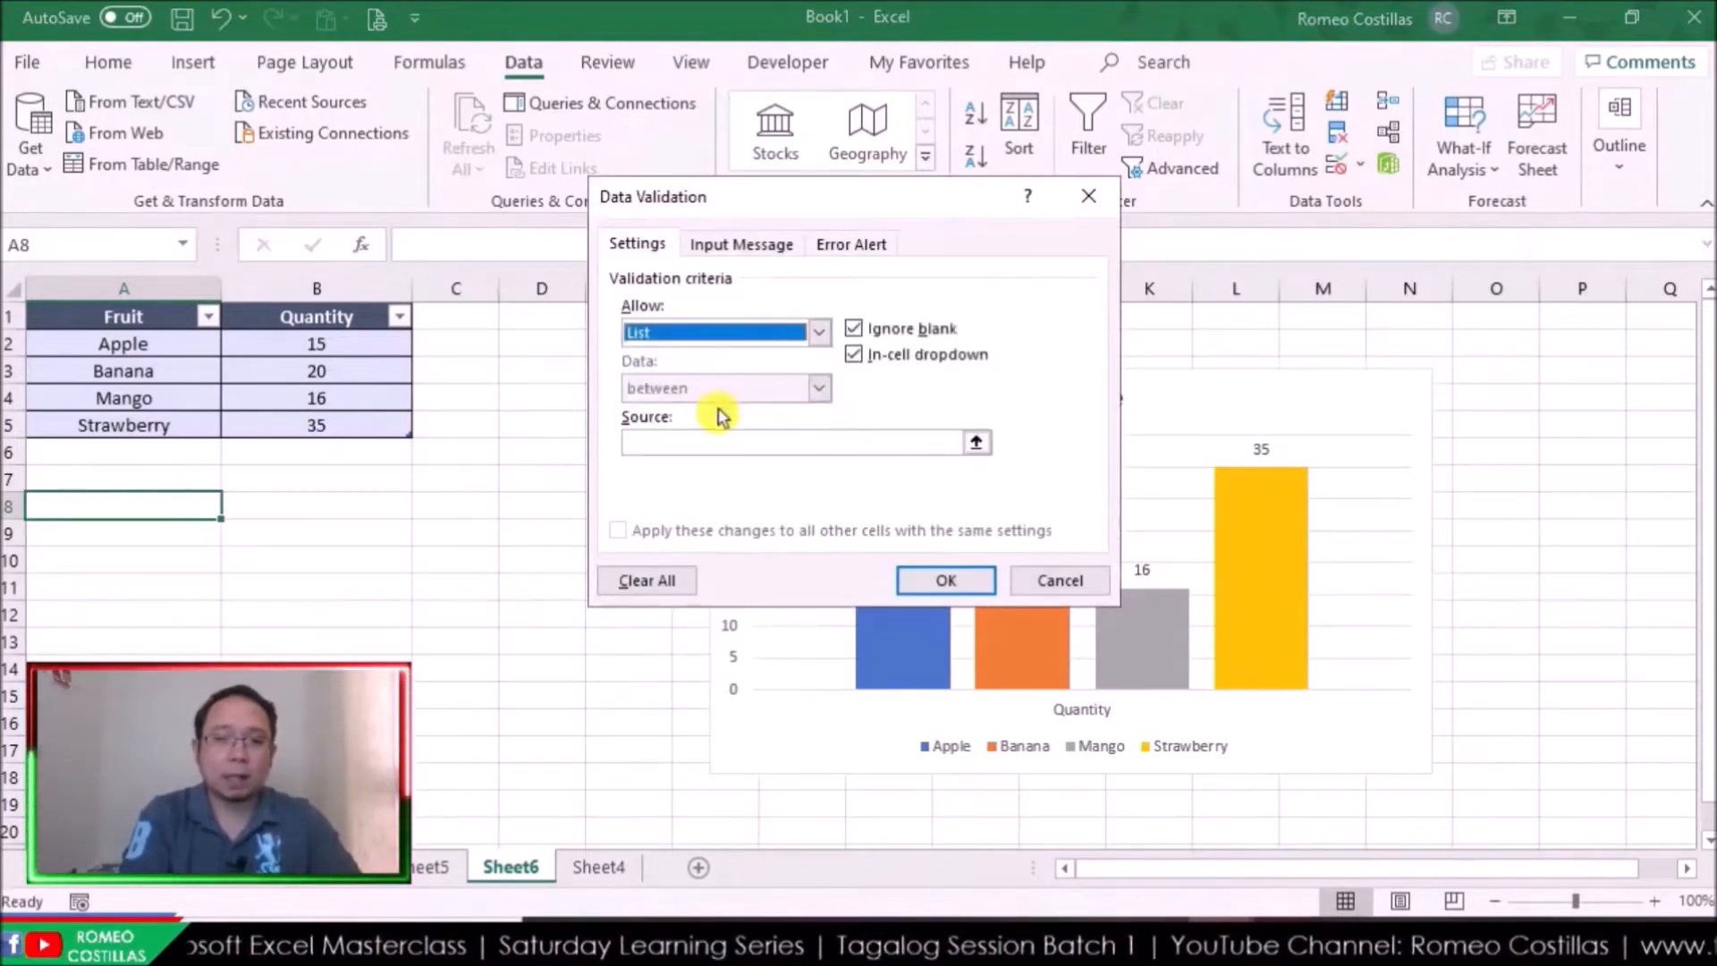
Set the list source to "Count of Fruits, Fruits", apply the rule and choose Count of Fruits in cell A8
left_click(717, 437)
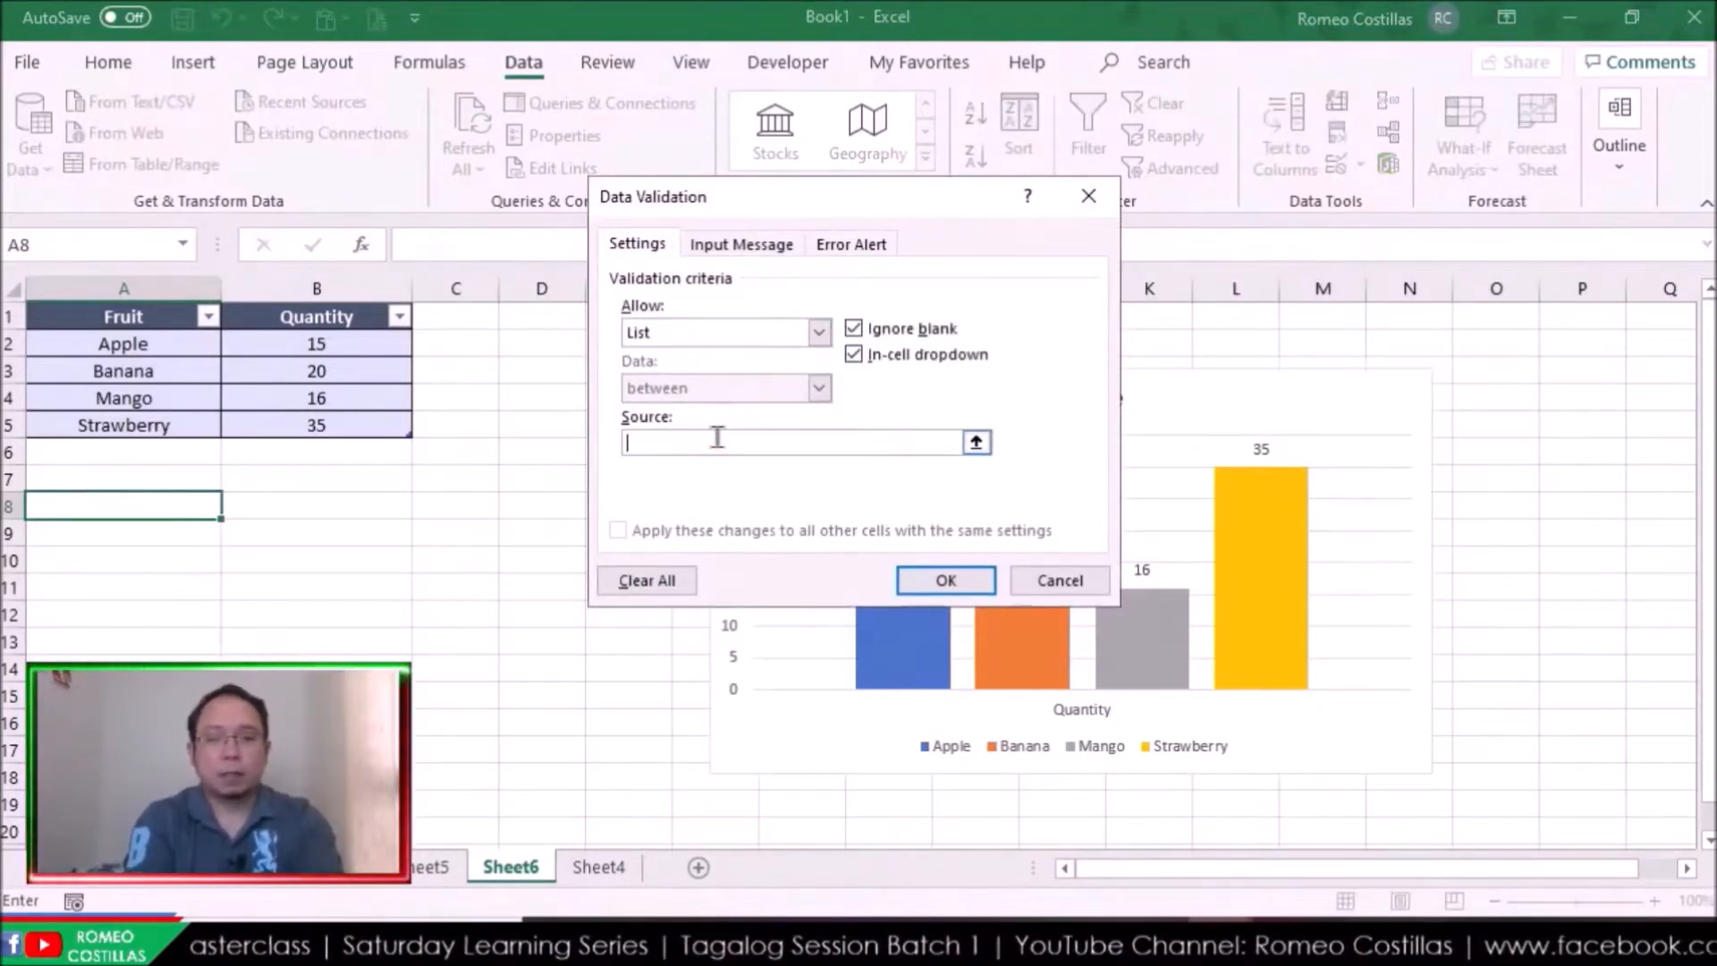
type("Coun")
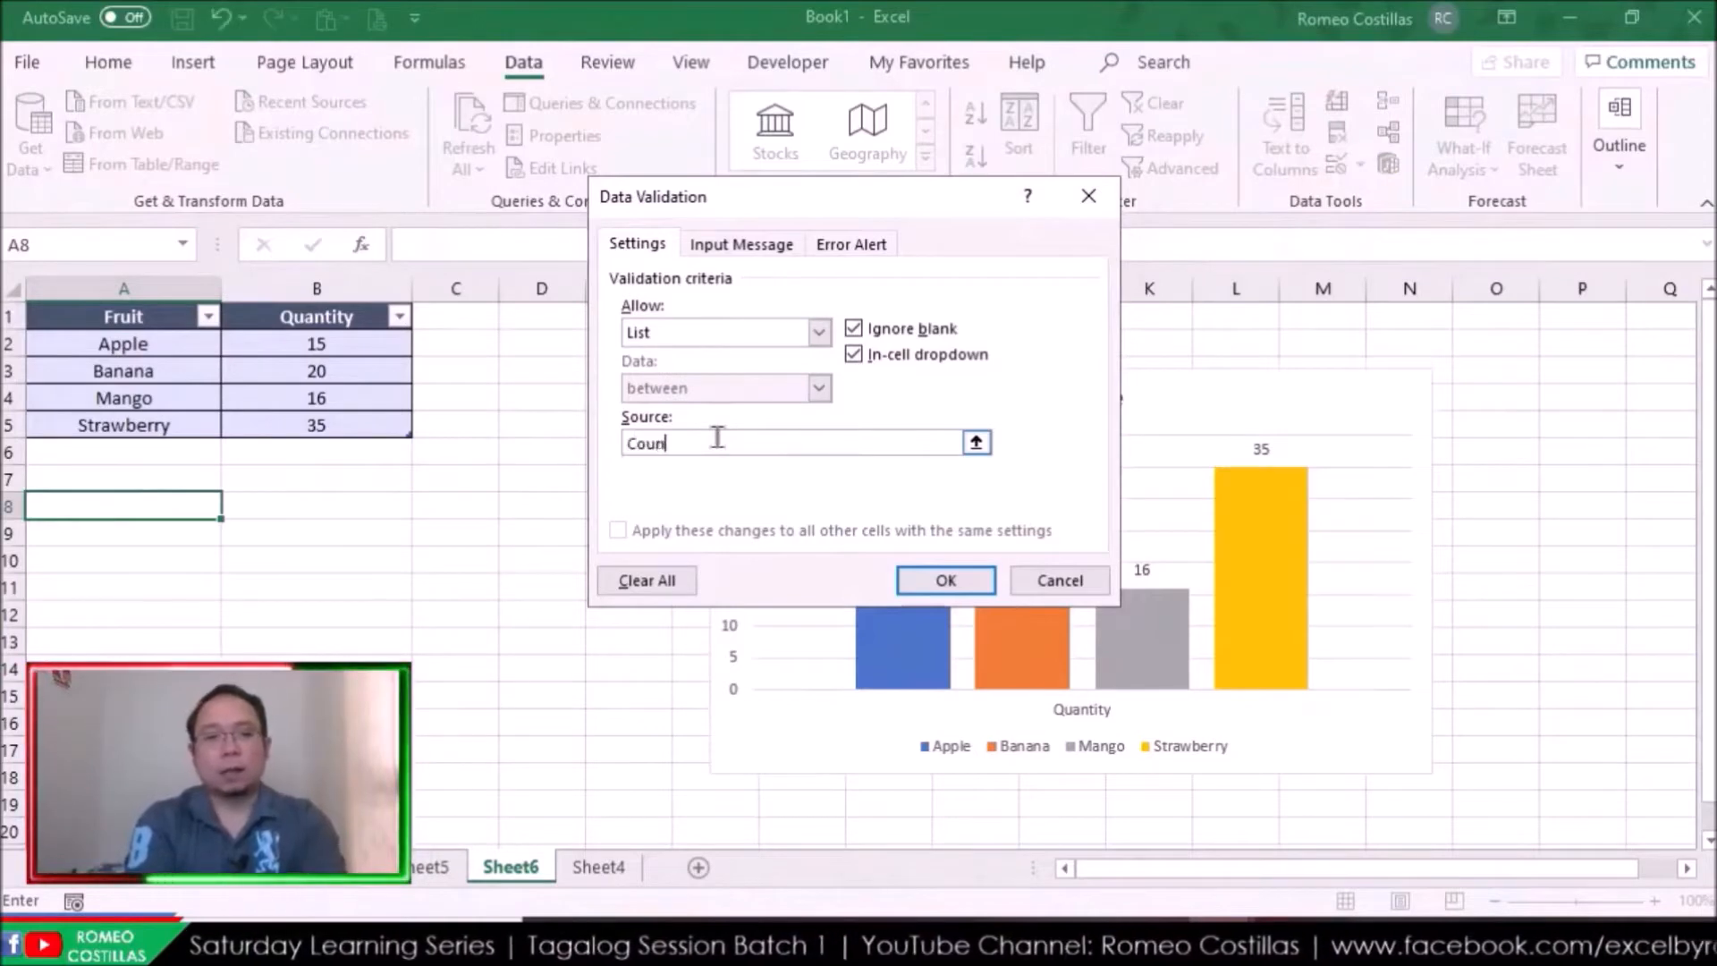
type("t of Fruits")
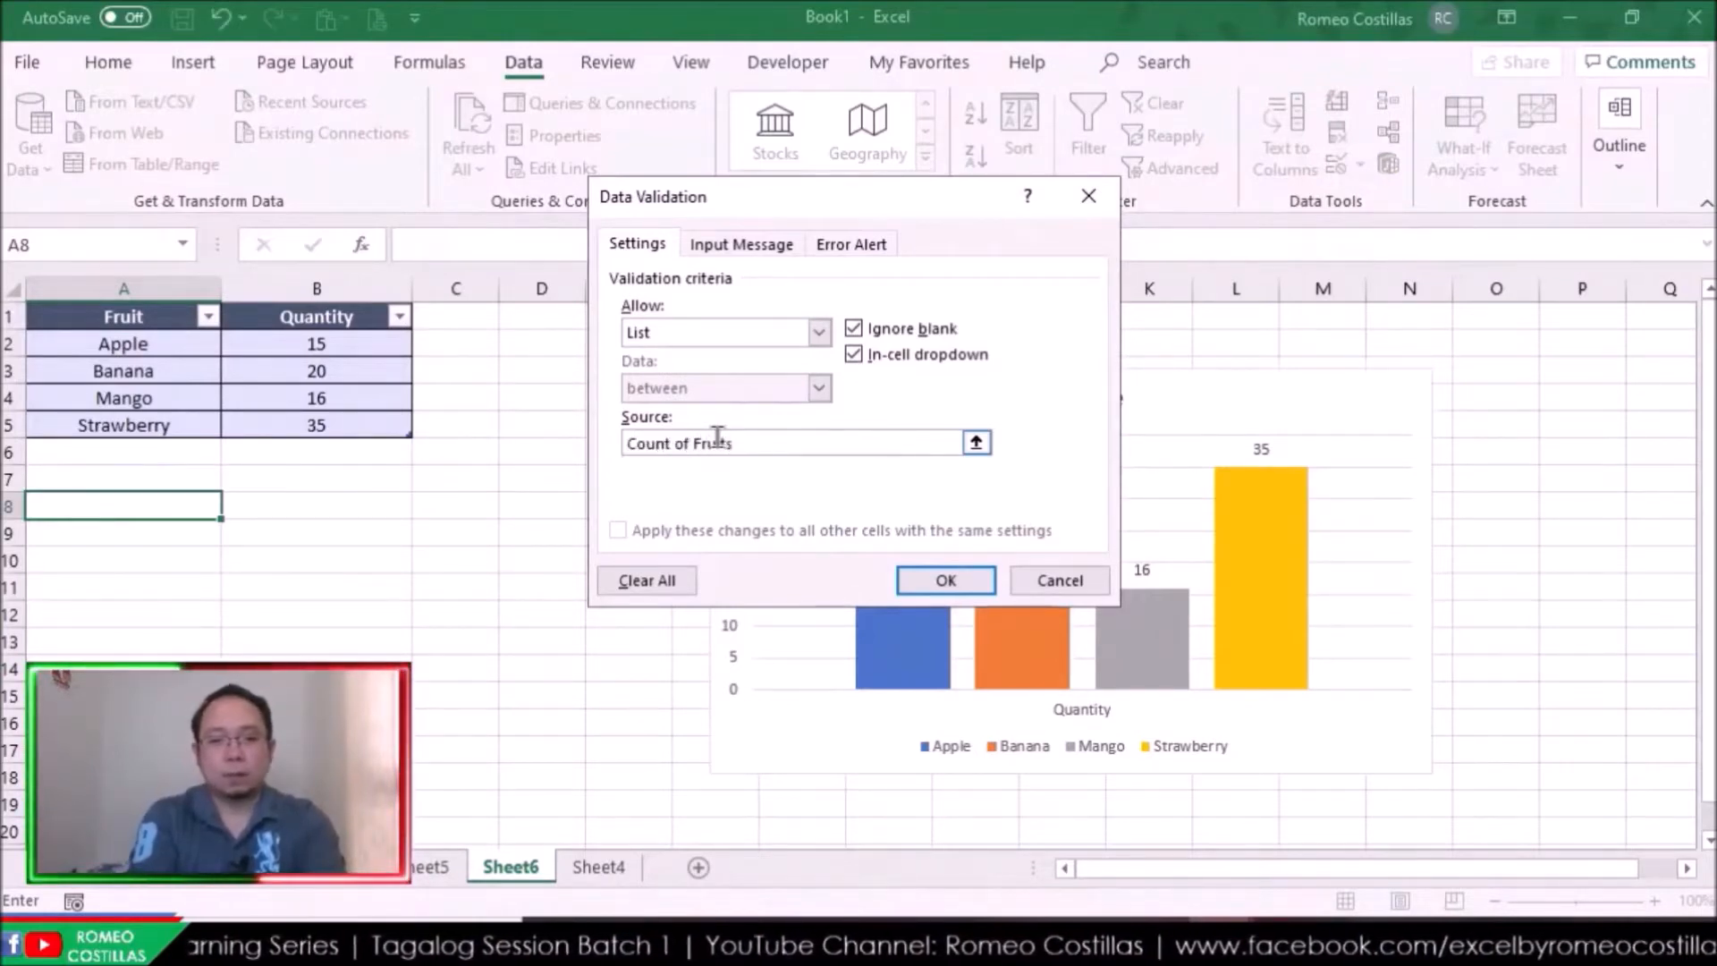
type(", ")
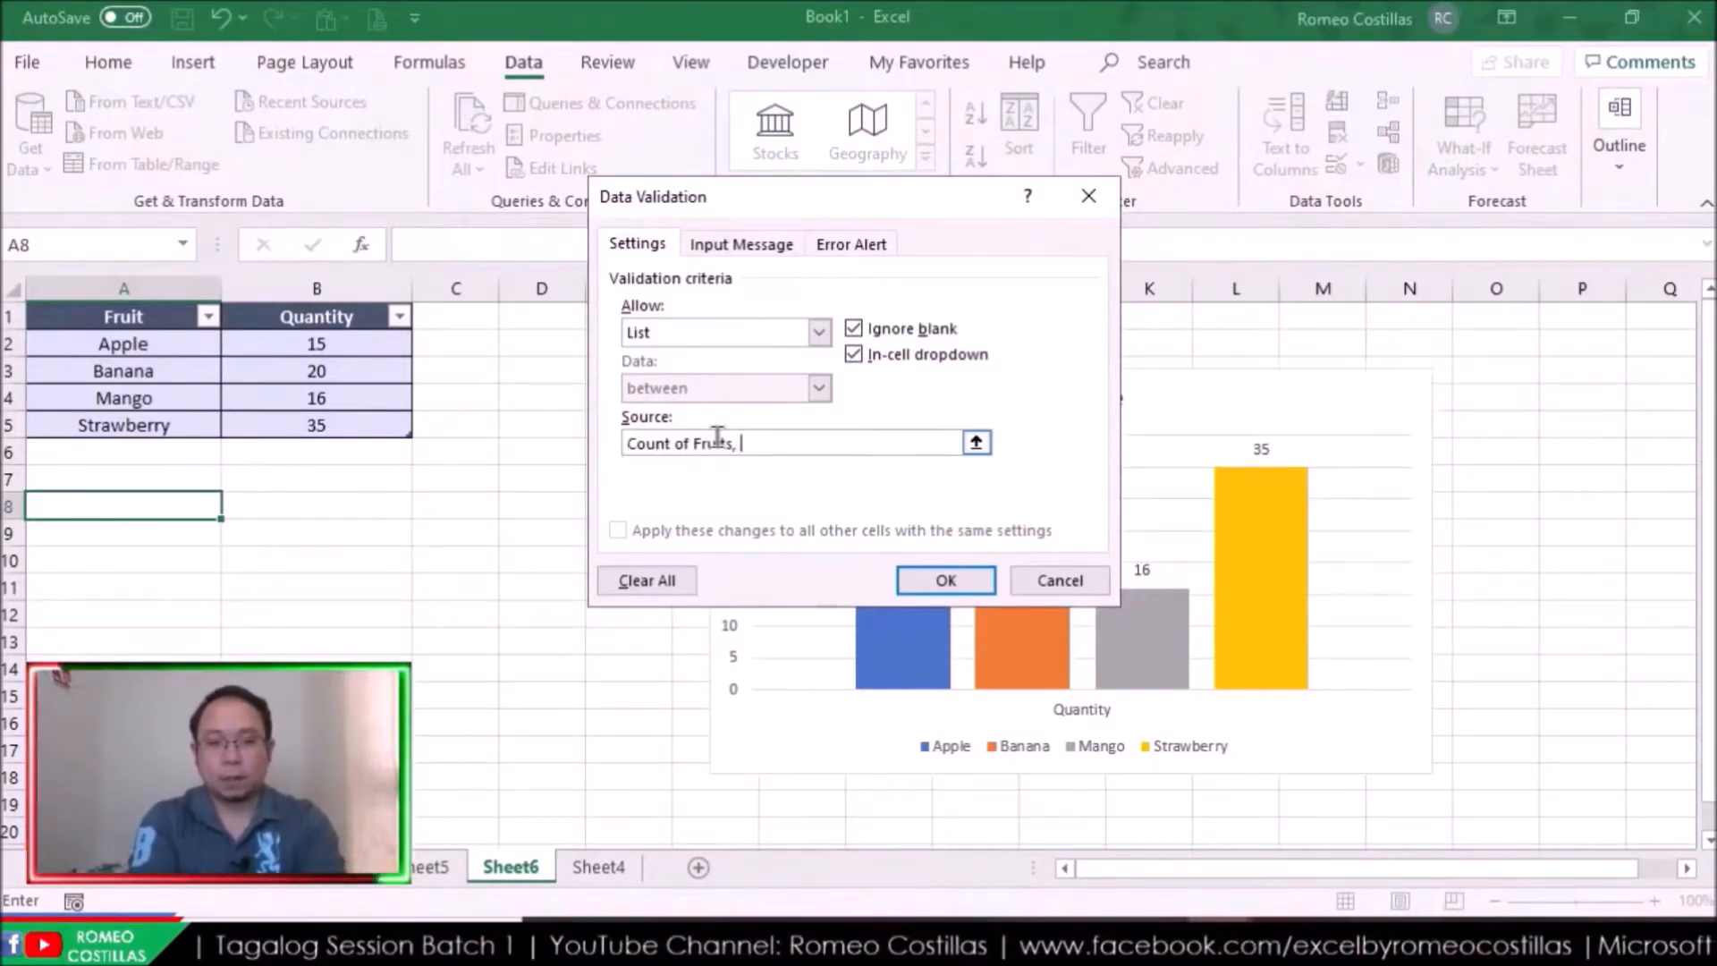
type("Fruit")
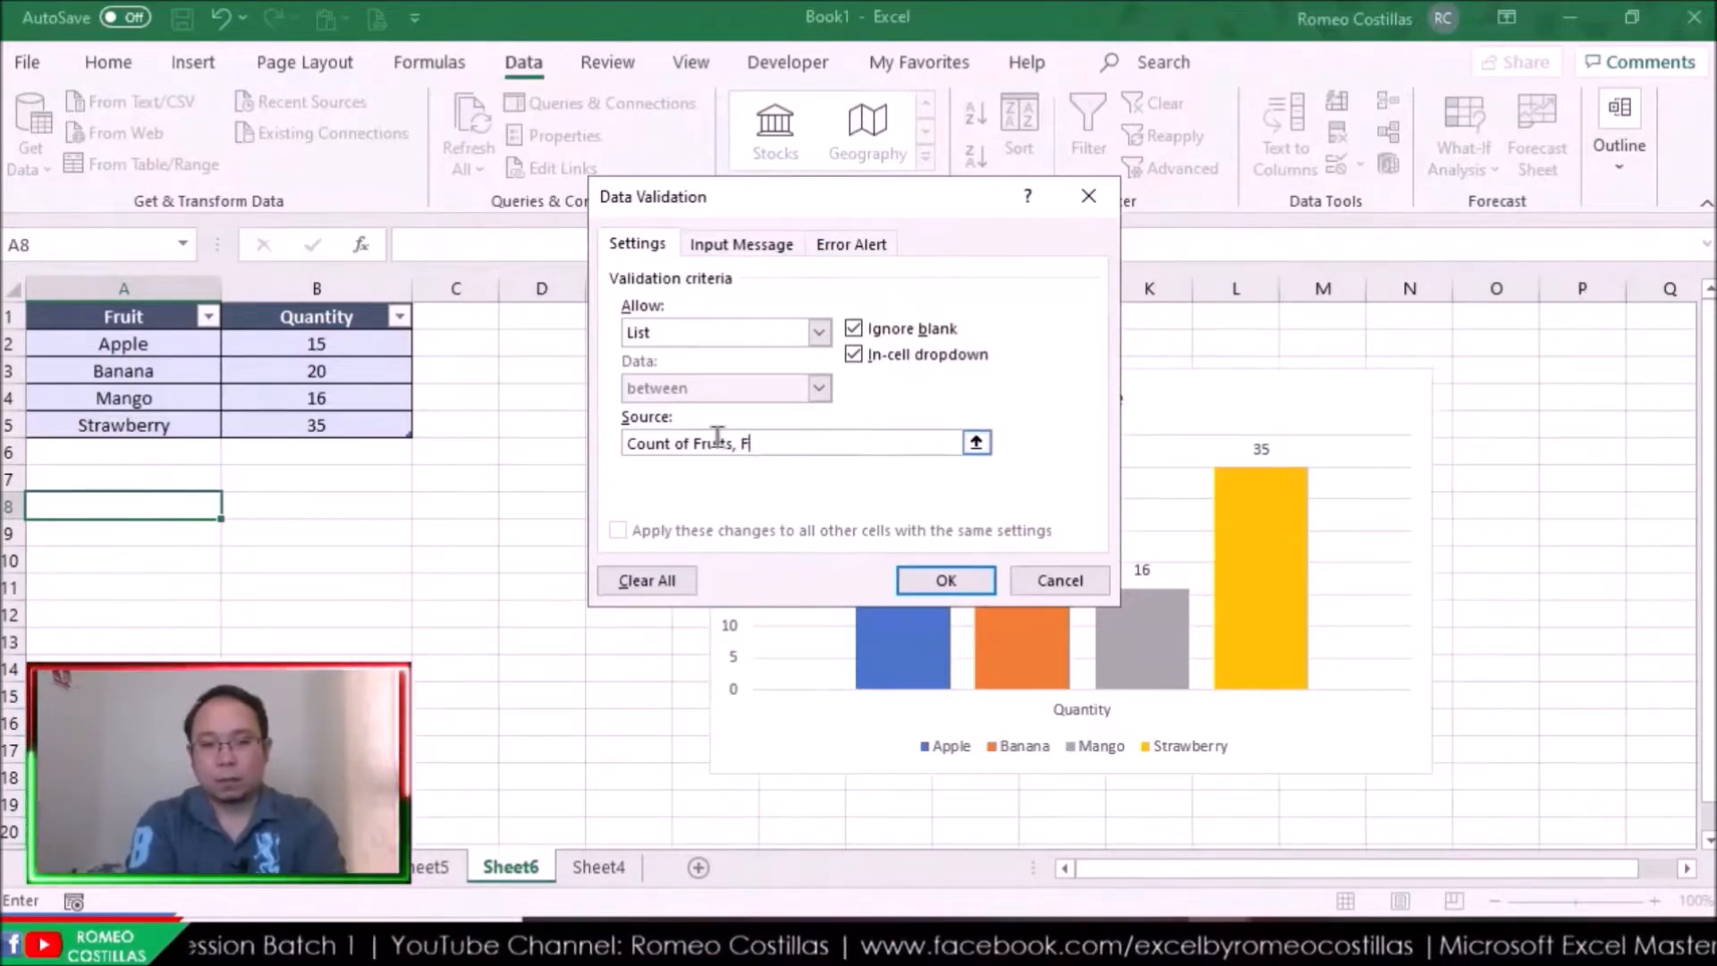
type("s")
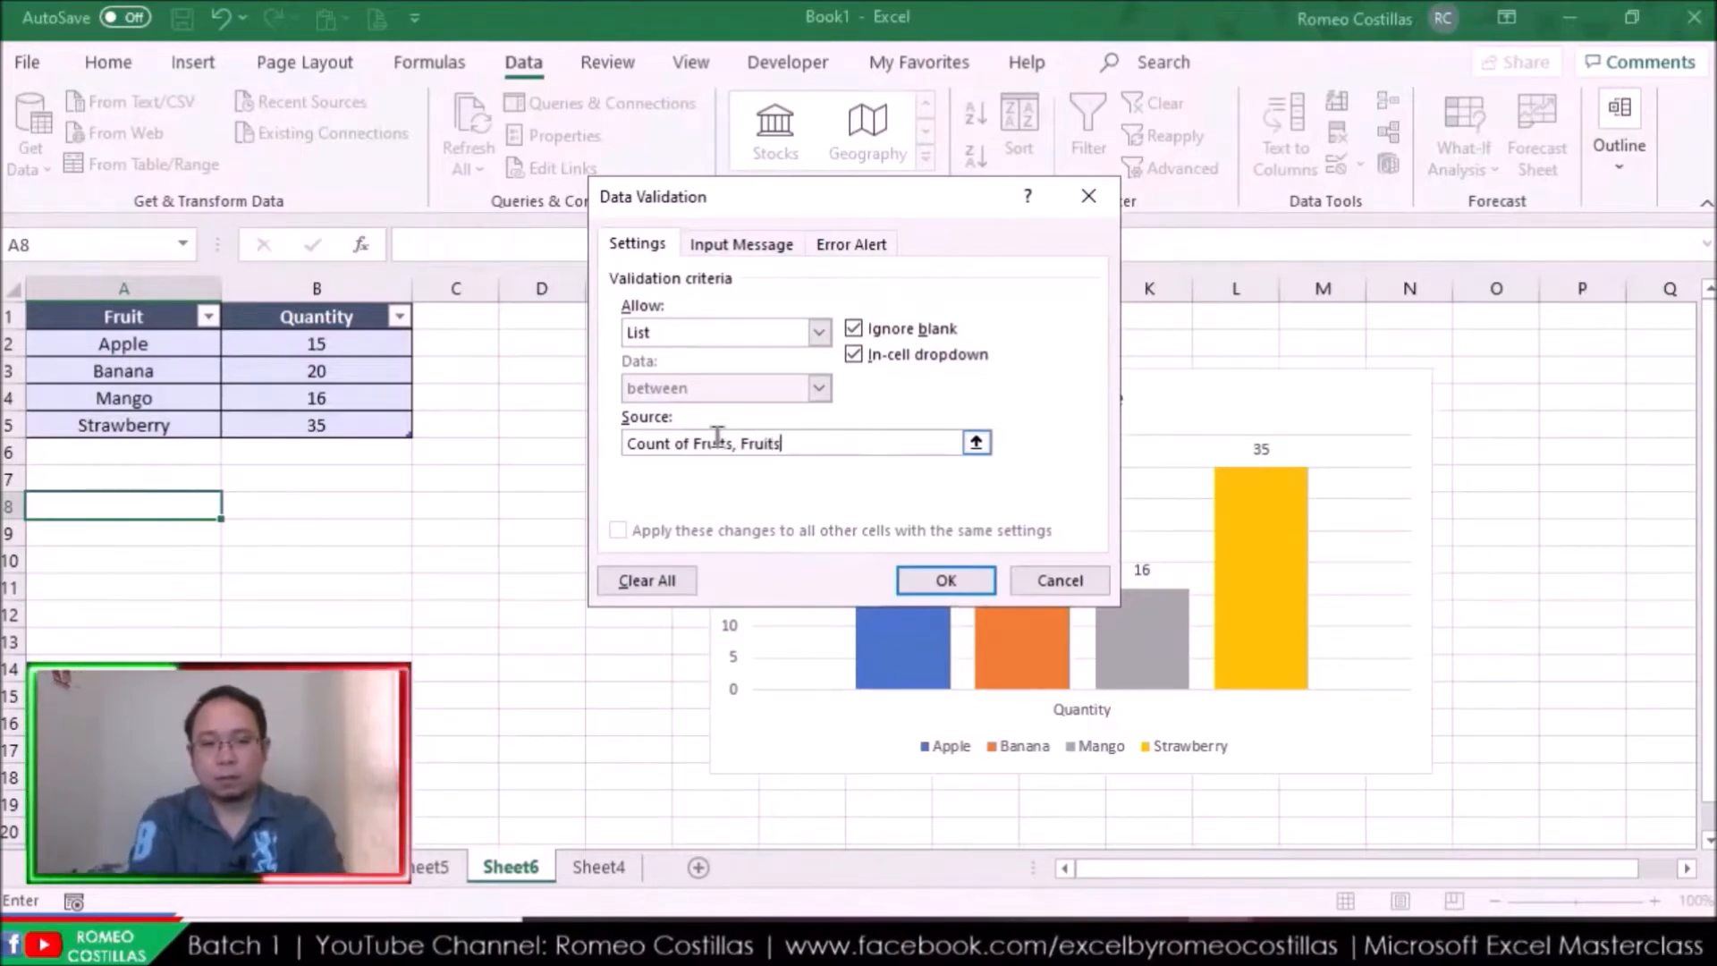
left_click(950, 579)
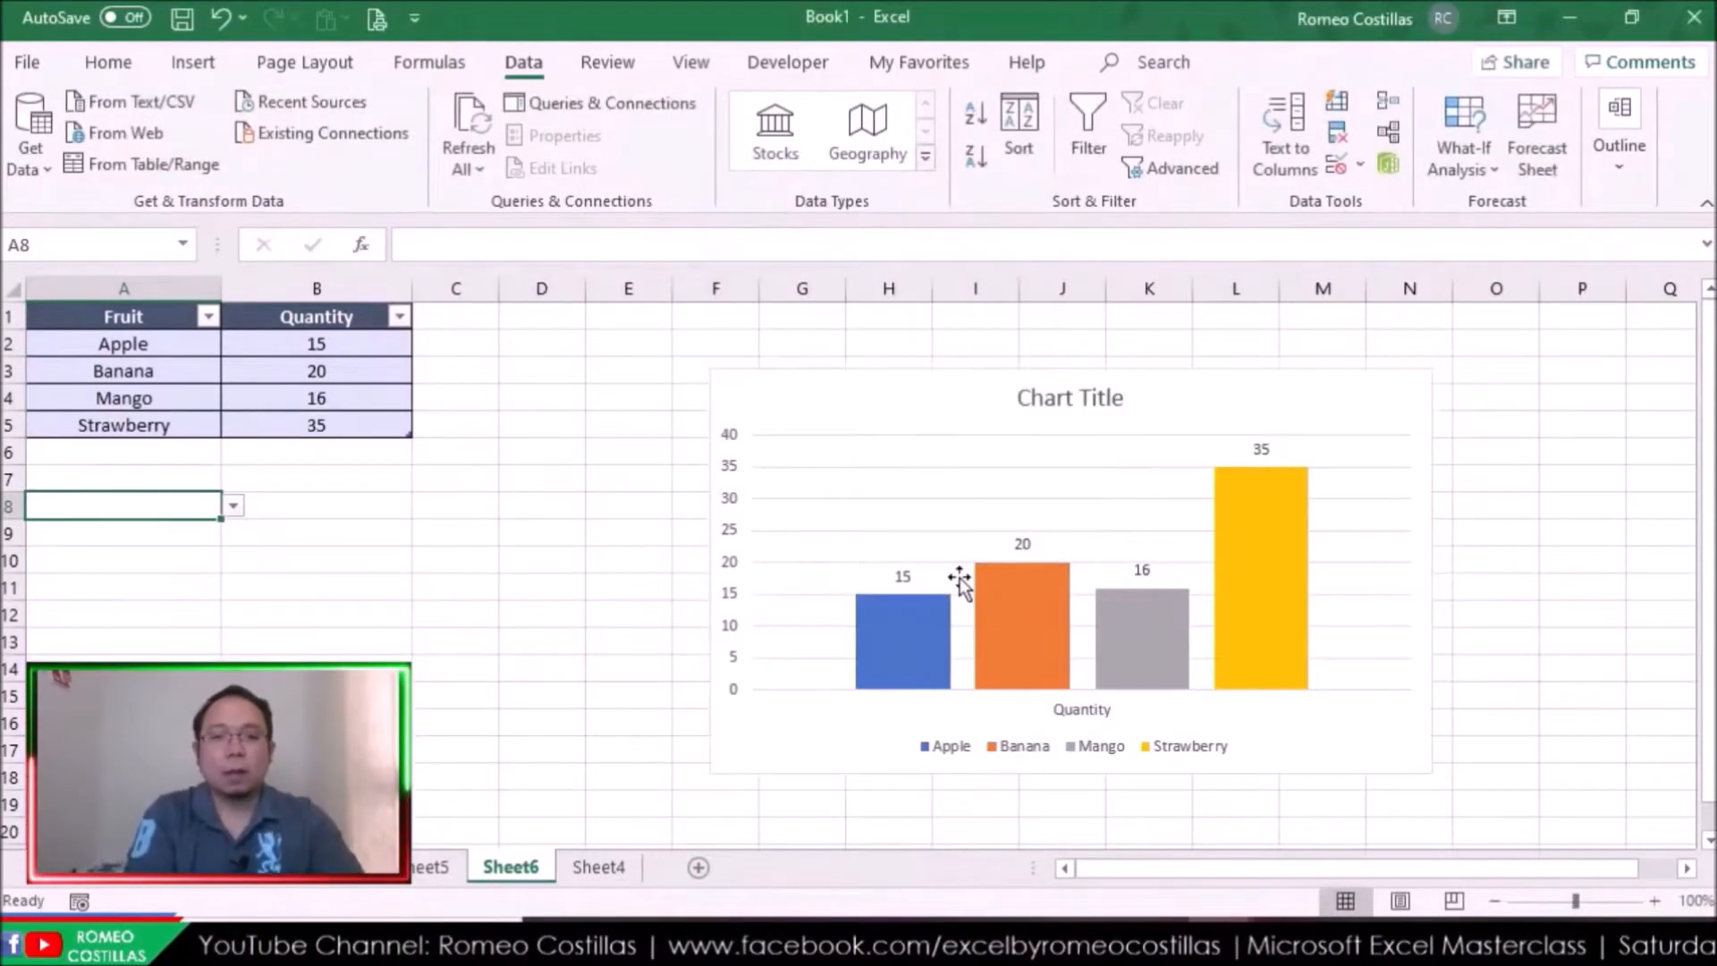
left_click(233, 510)
left_click(230, 528)
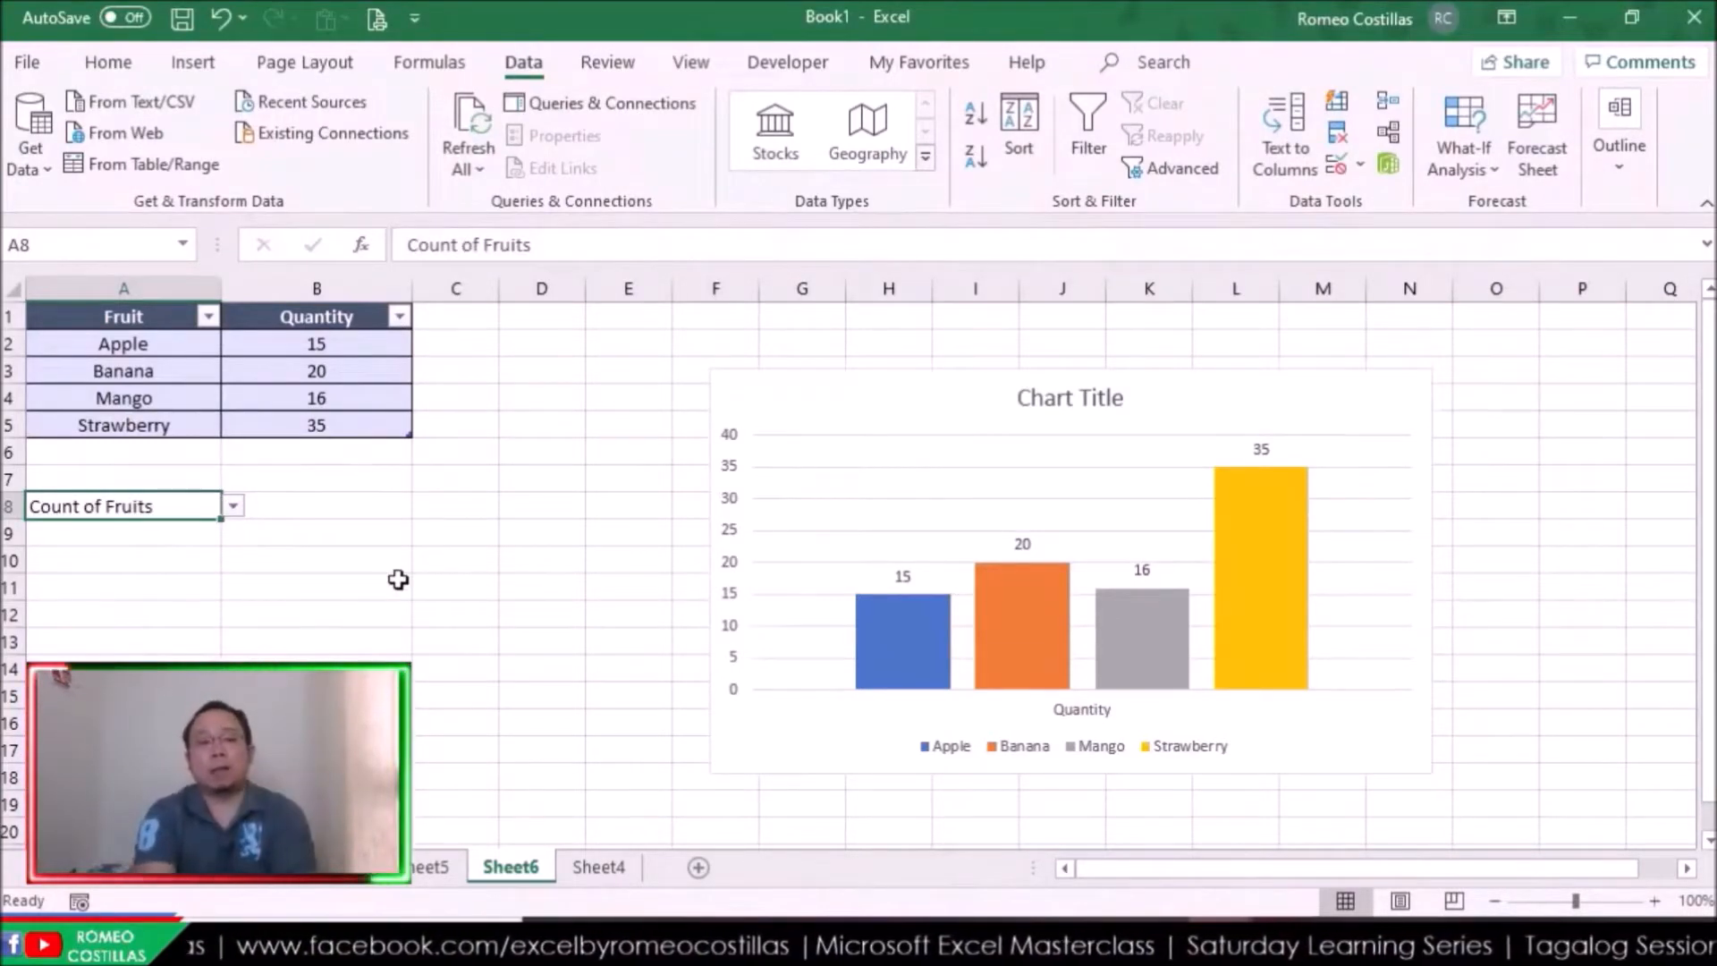
Replace the chart's title text with "My Favorite Fruits" and deselect the chart
left_click(1051, 400)
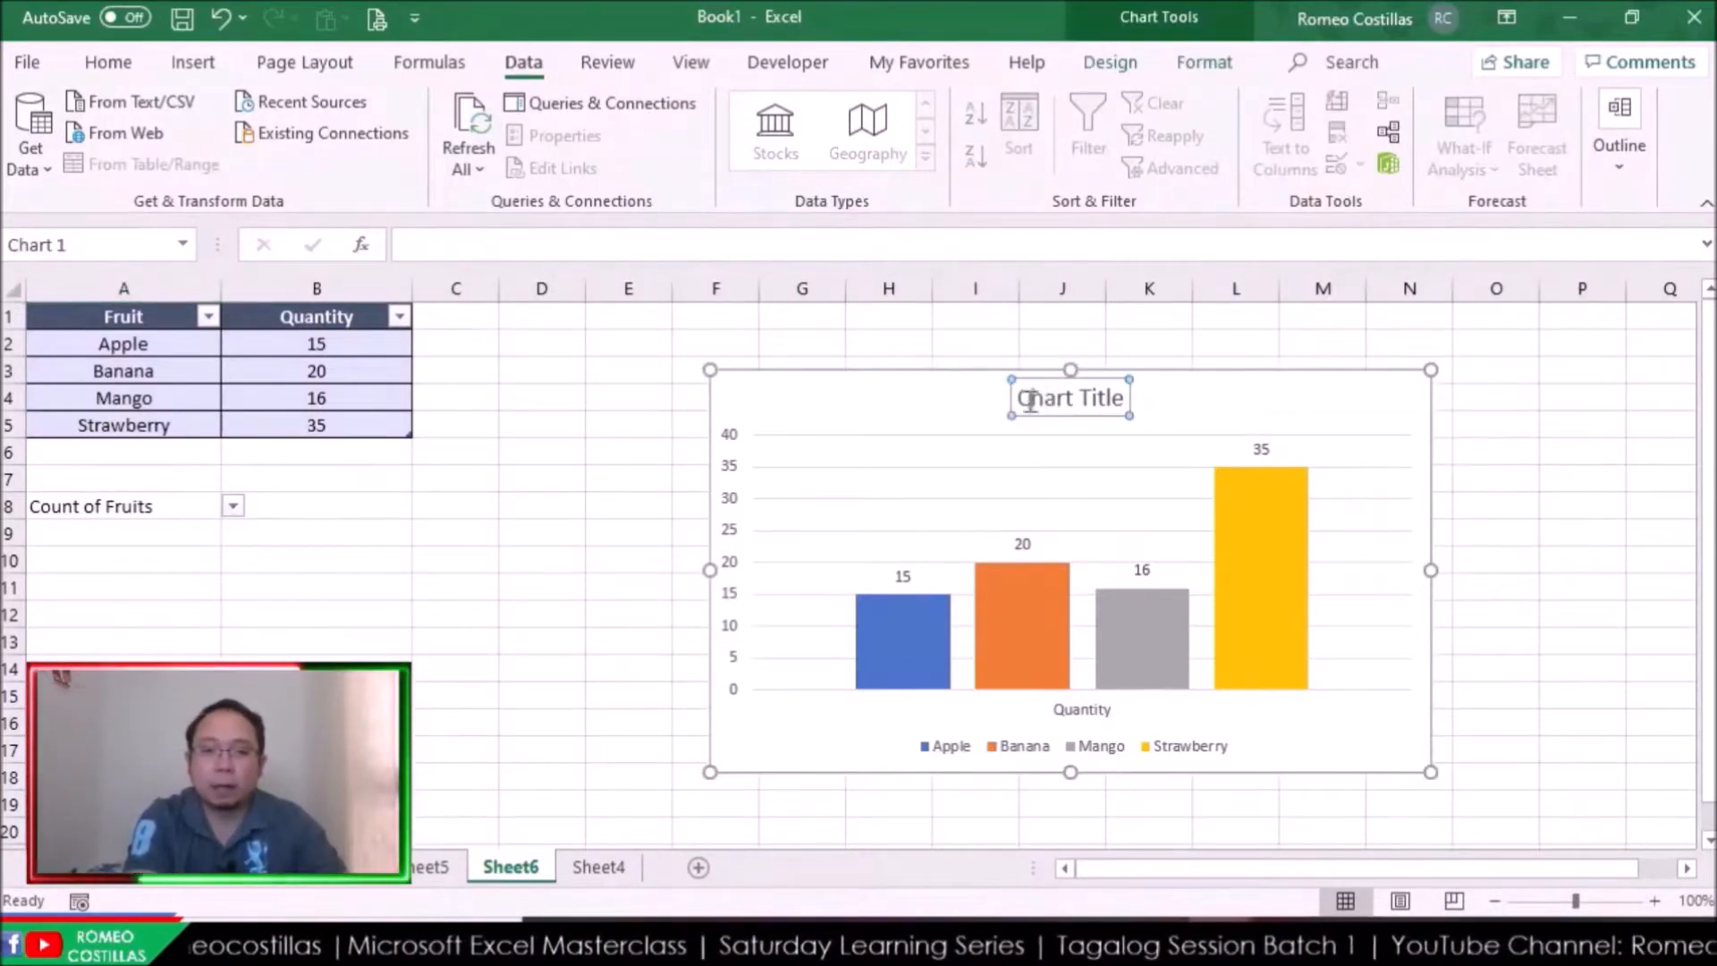
left_click_drag(1020, 398, 1165, 415)
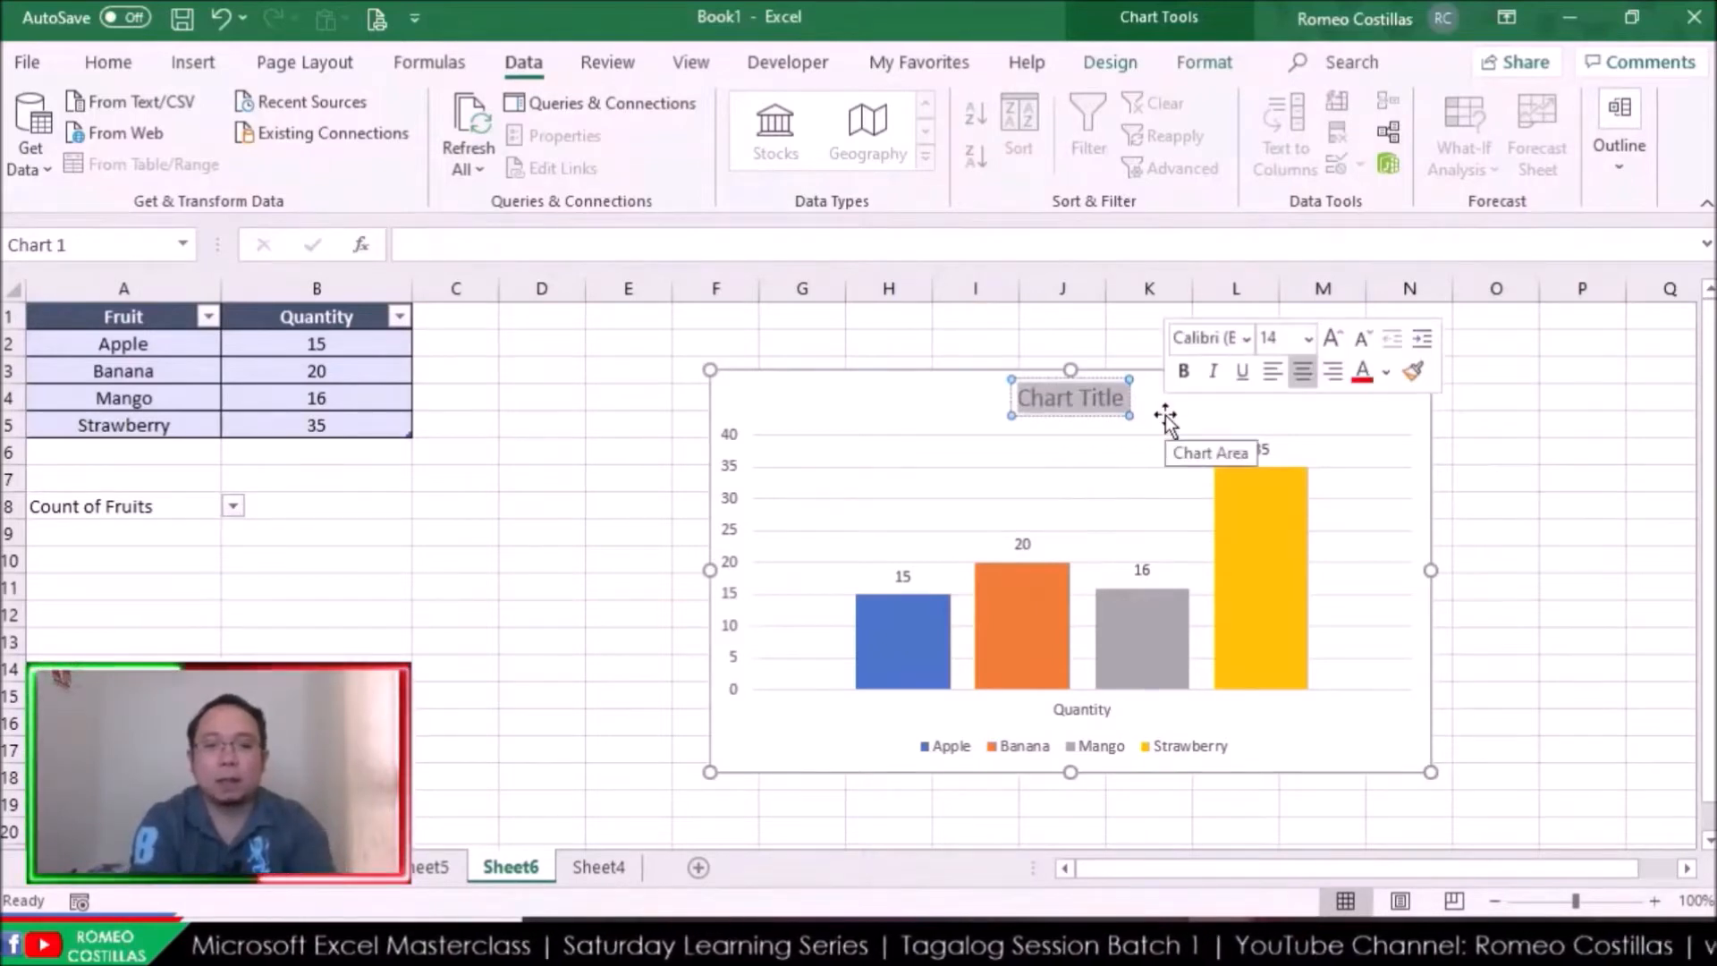
type("M")
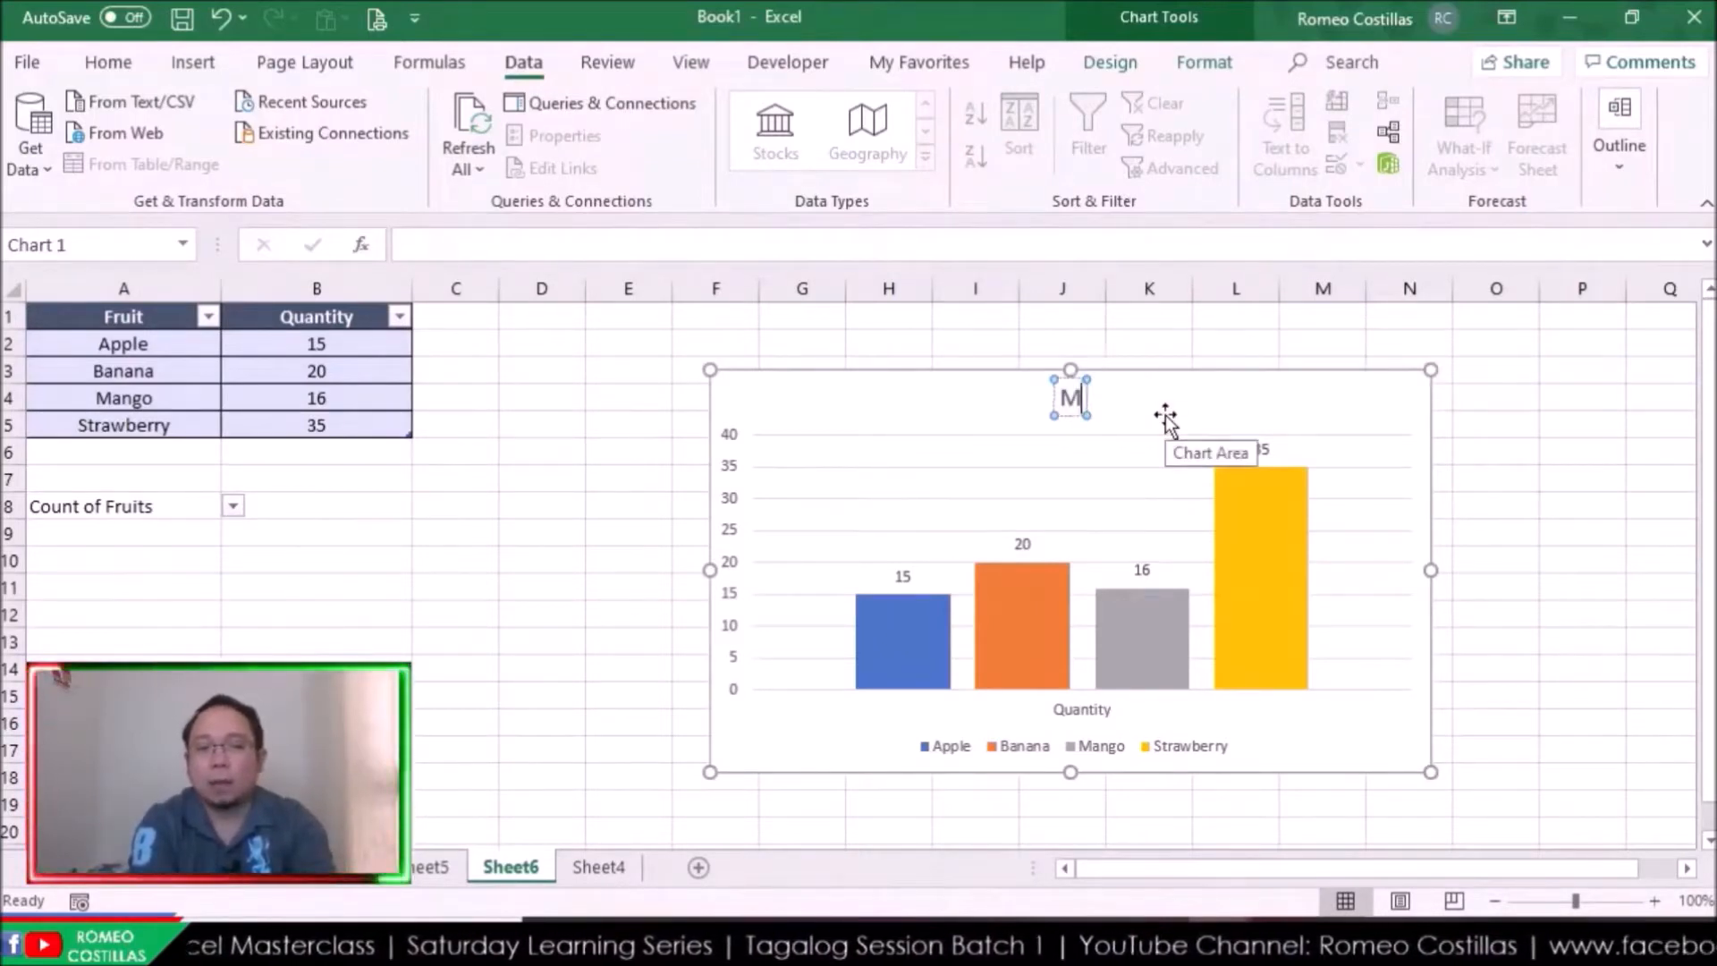
type("y Favorit")
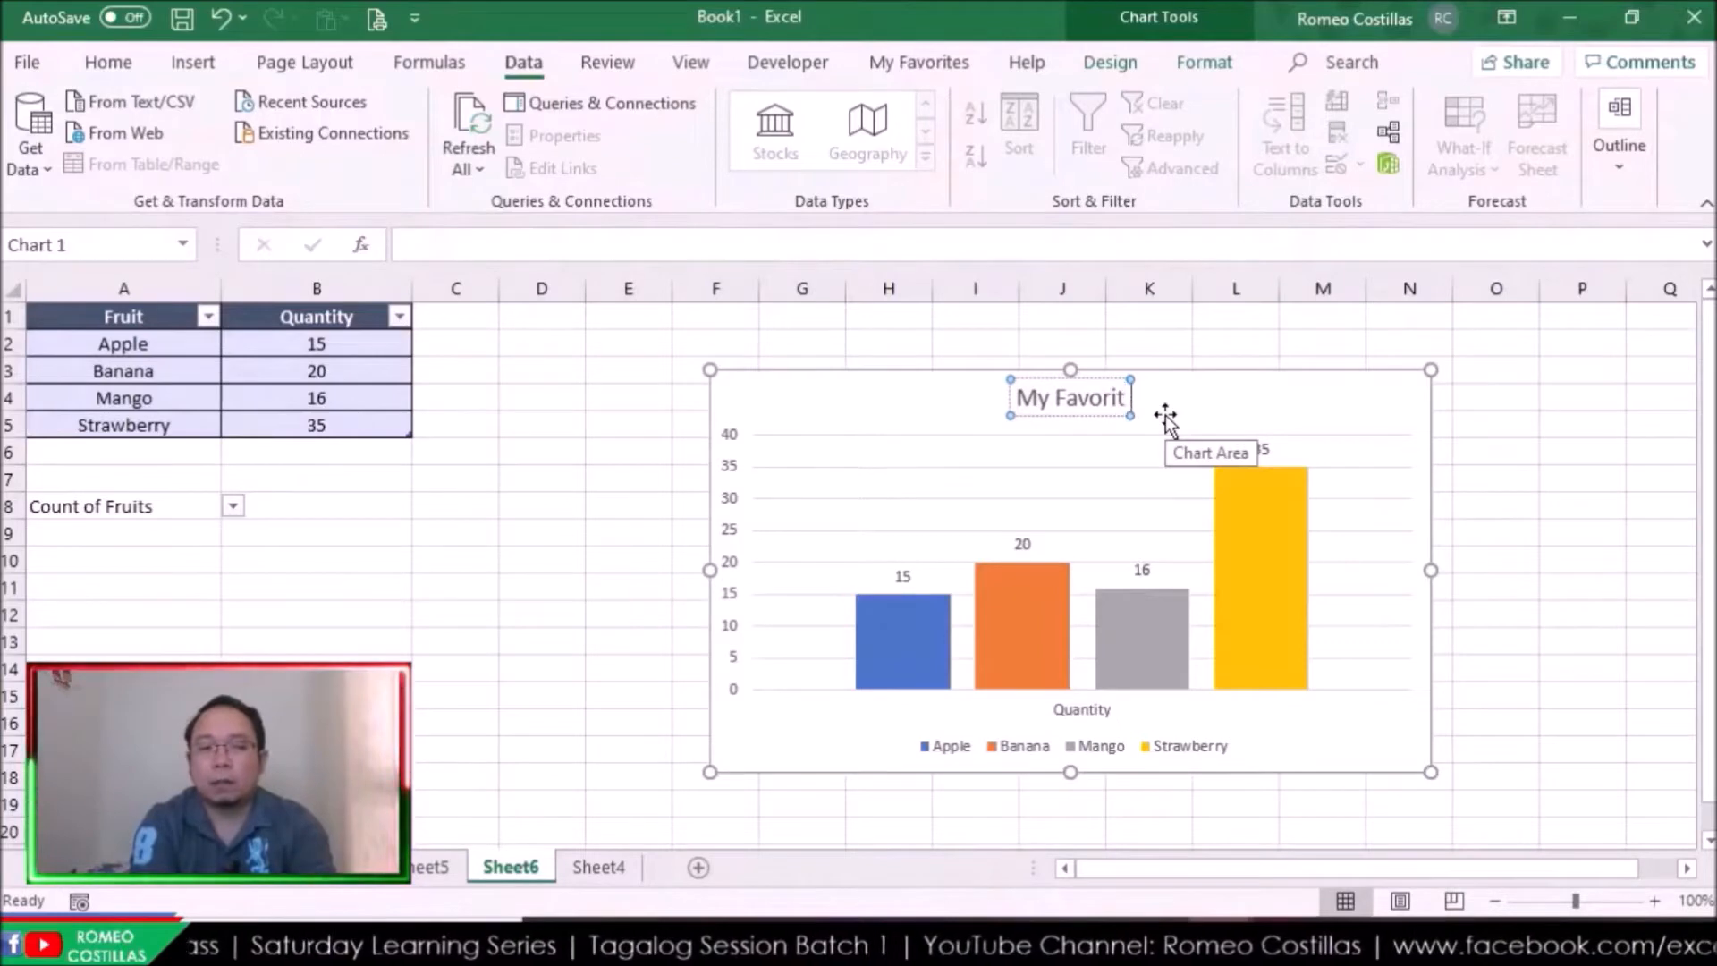
type("e Fruit")
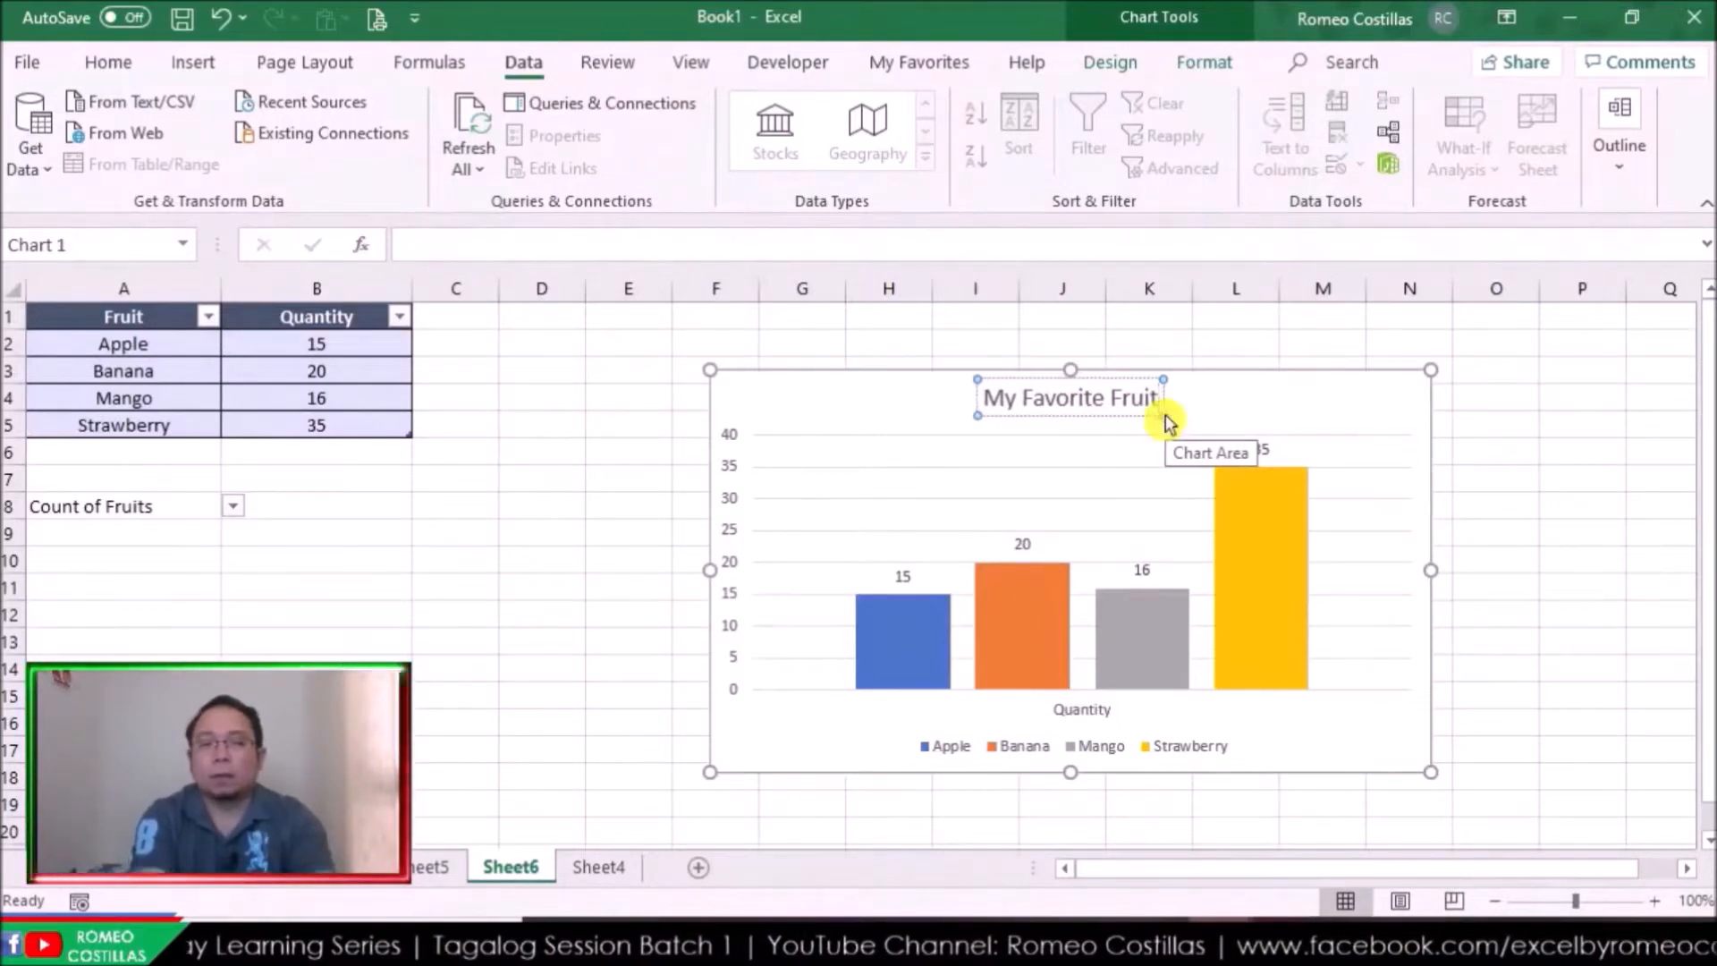
type("s")
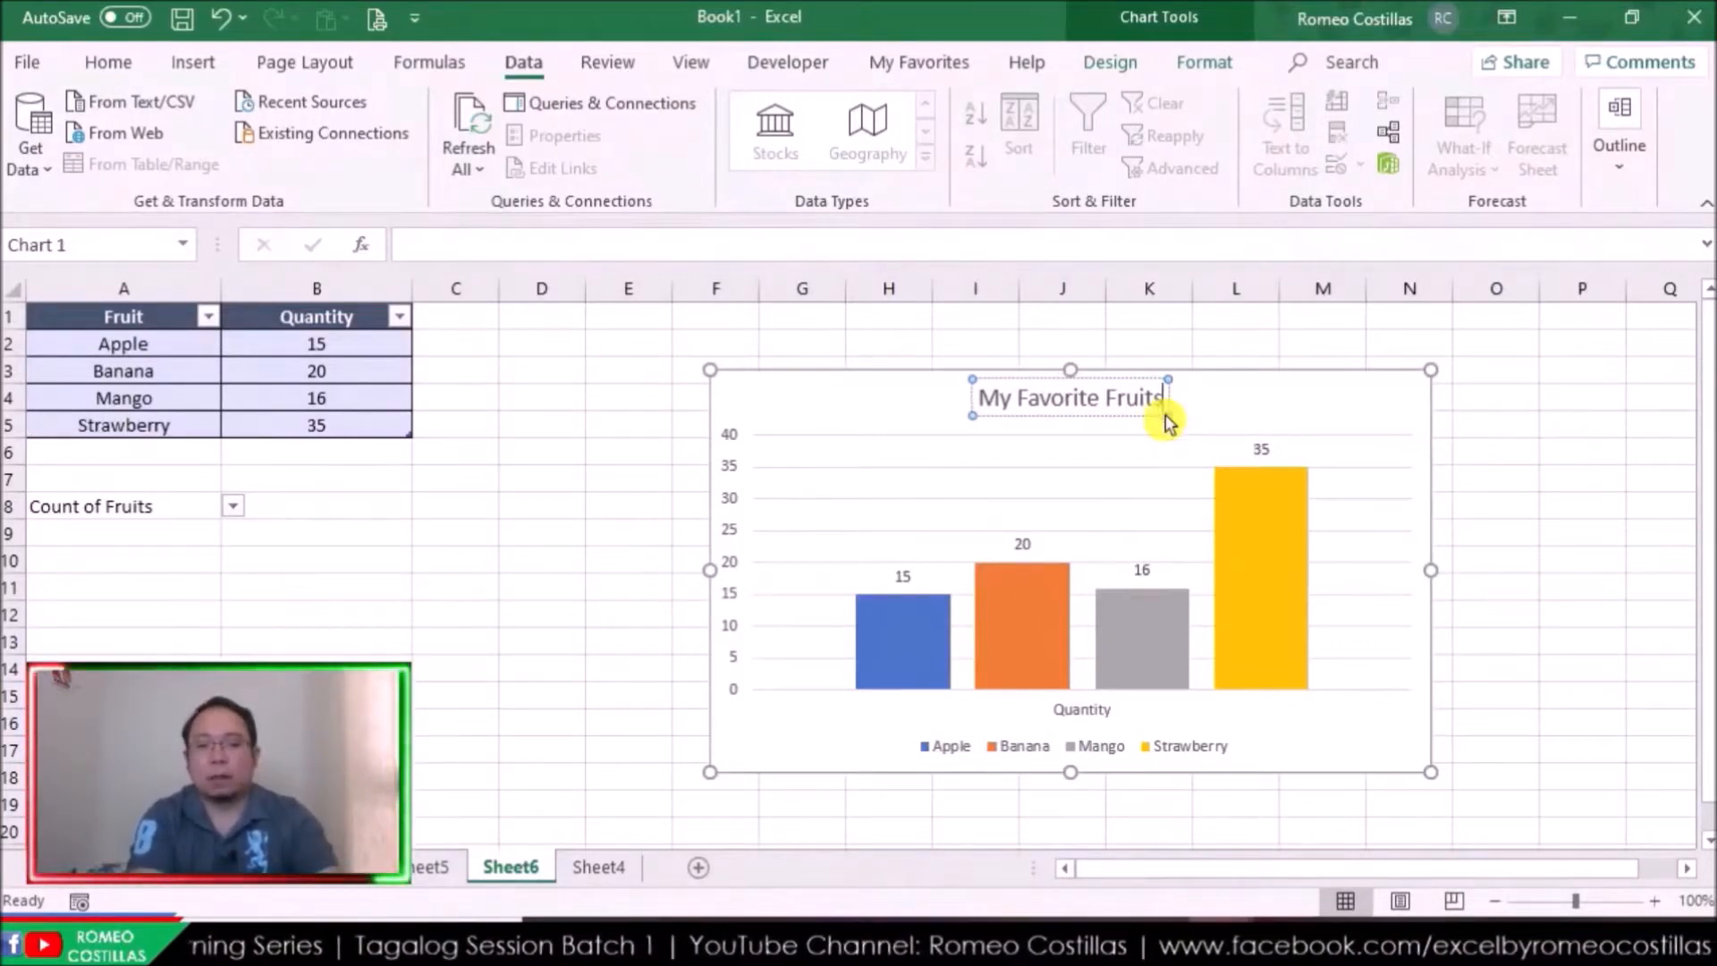
left_click(1532, 499)
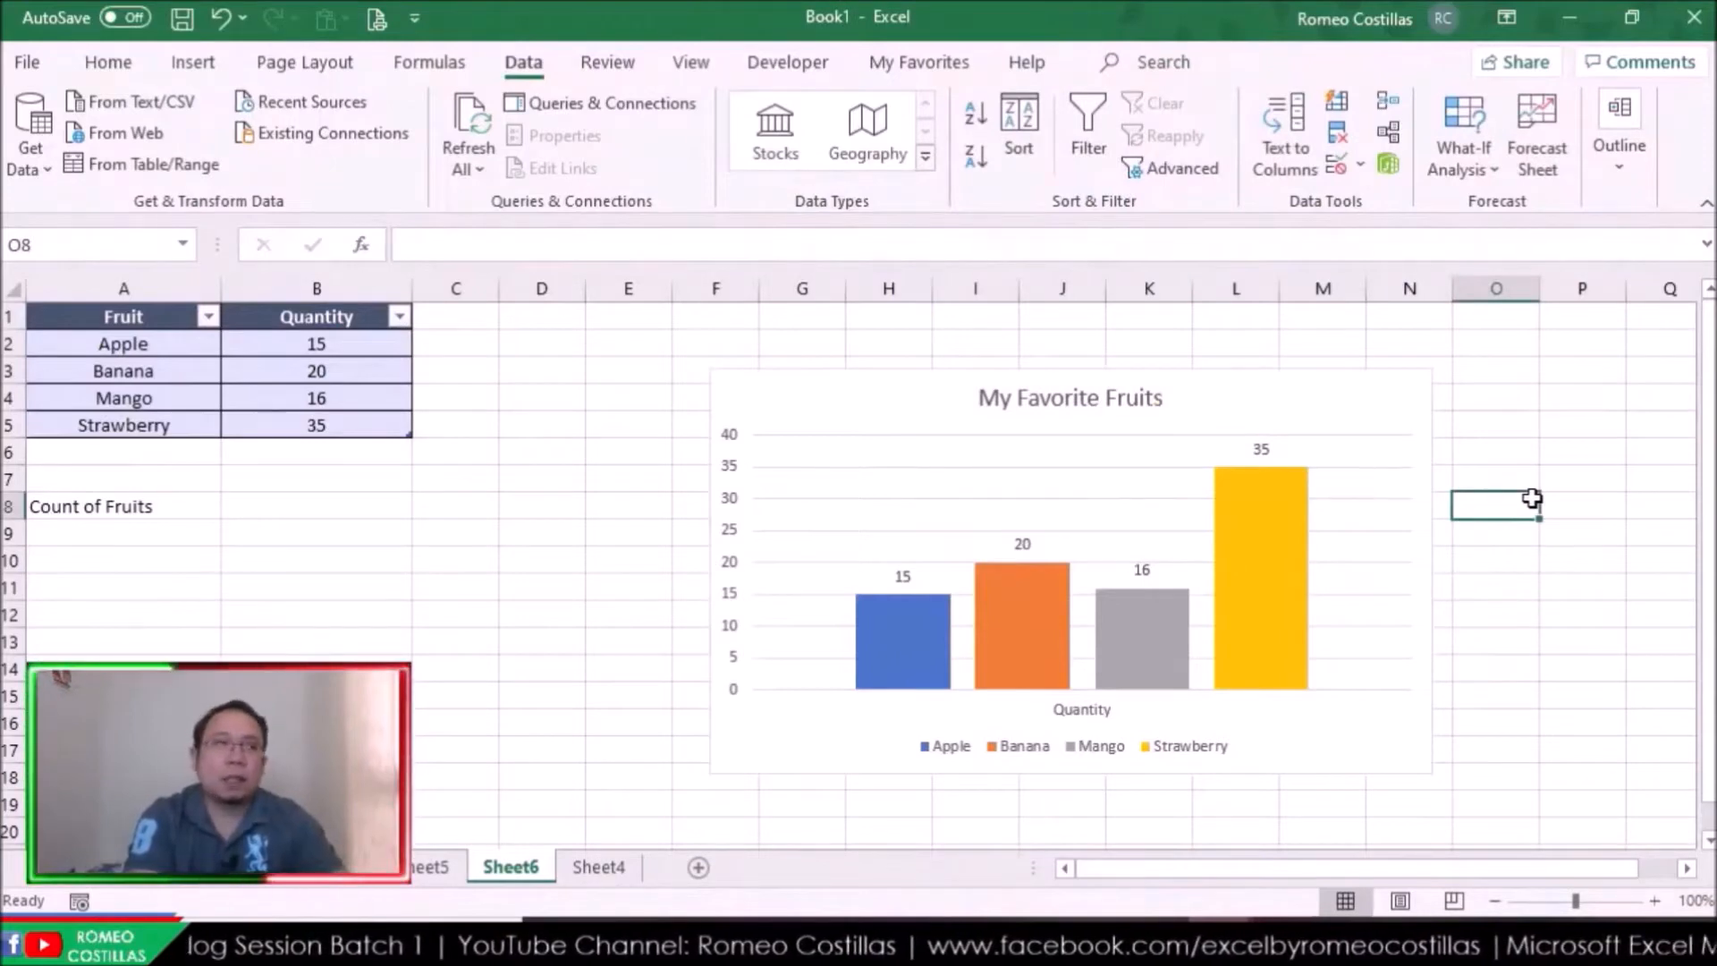
Switch the drop-down in cell A8 to Fruits and back to Count of Fruits
left_click(1119, 386)
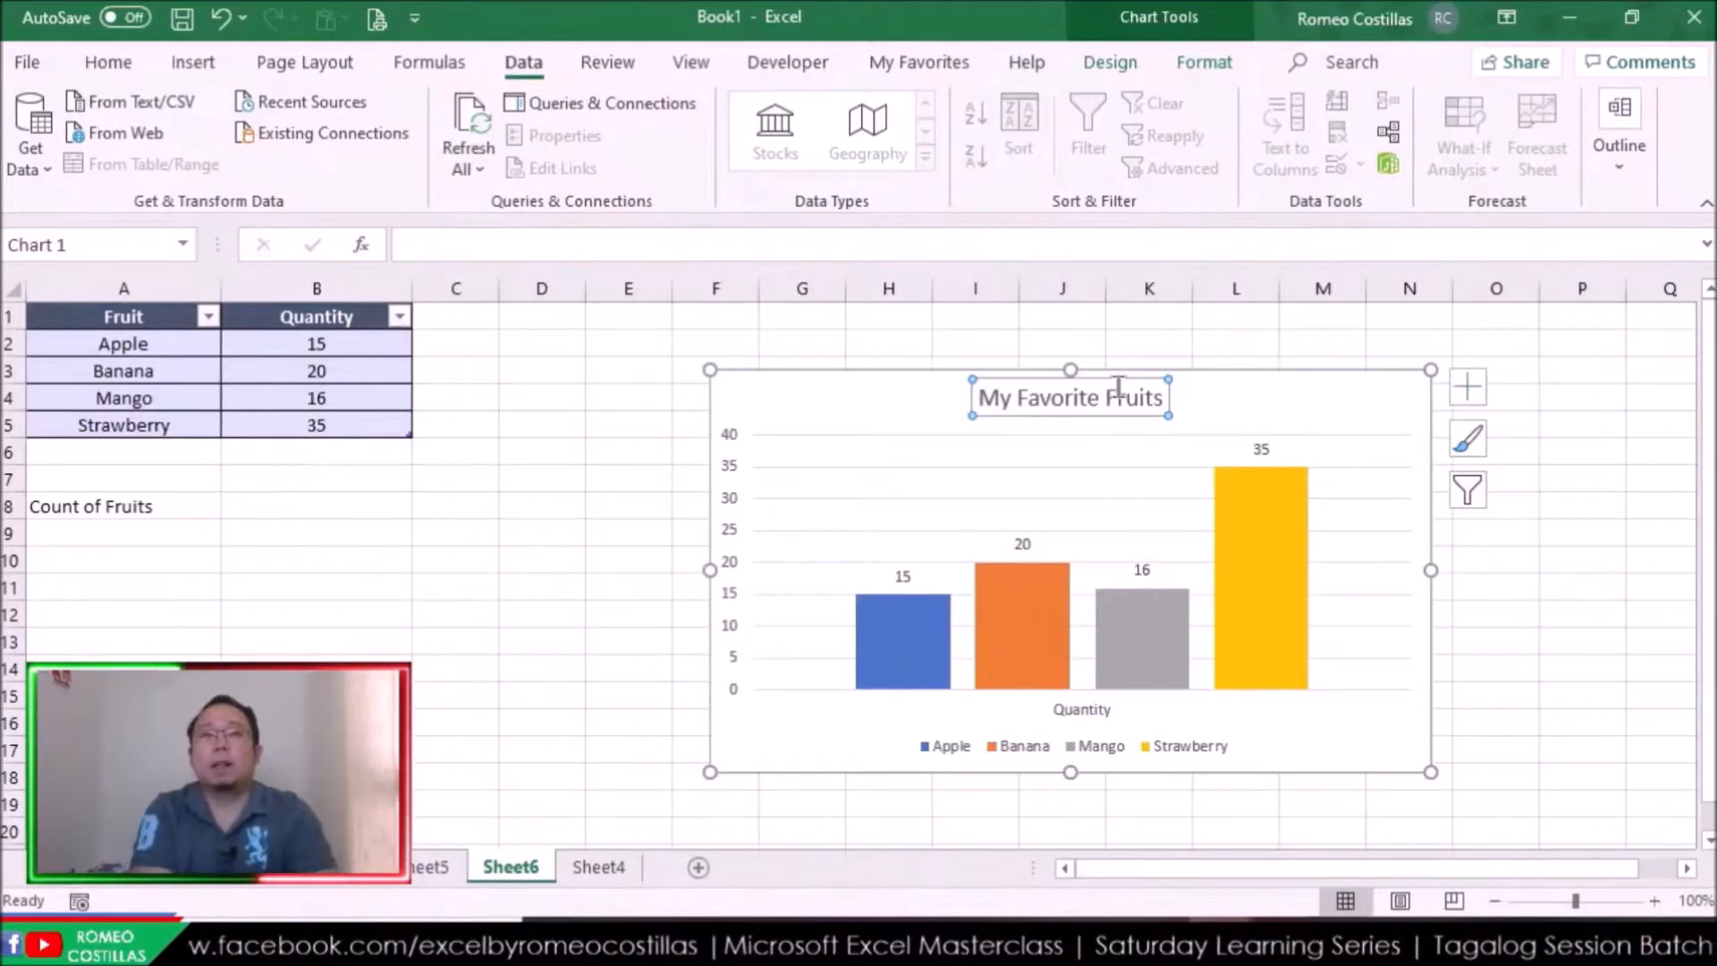
left_click(139, 509)
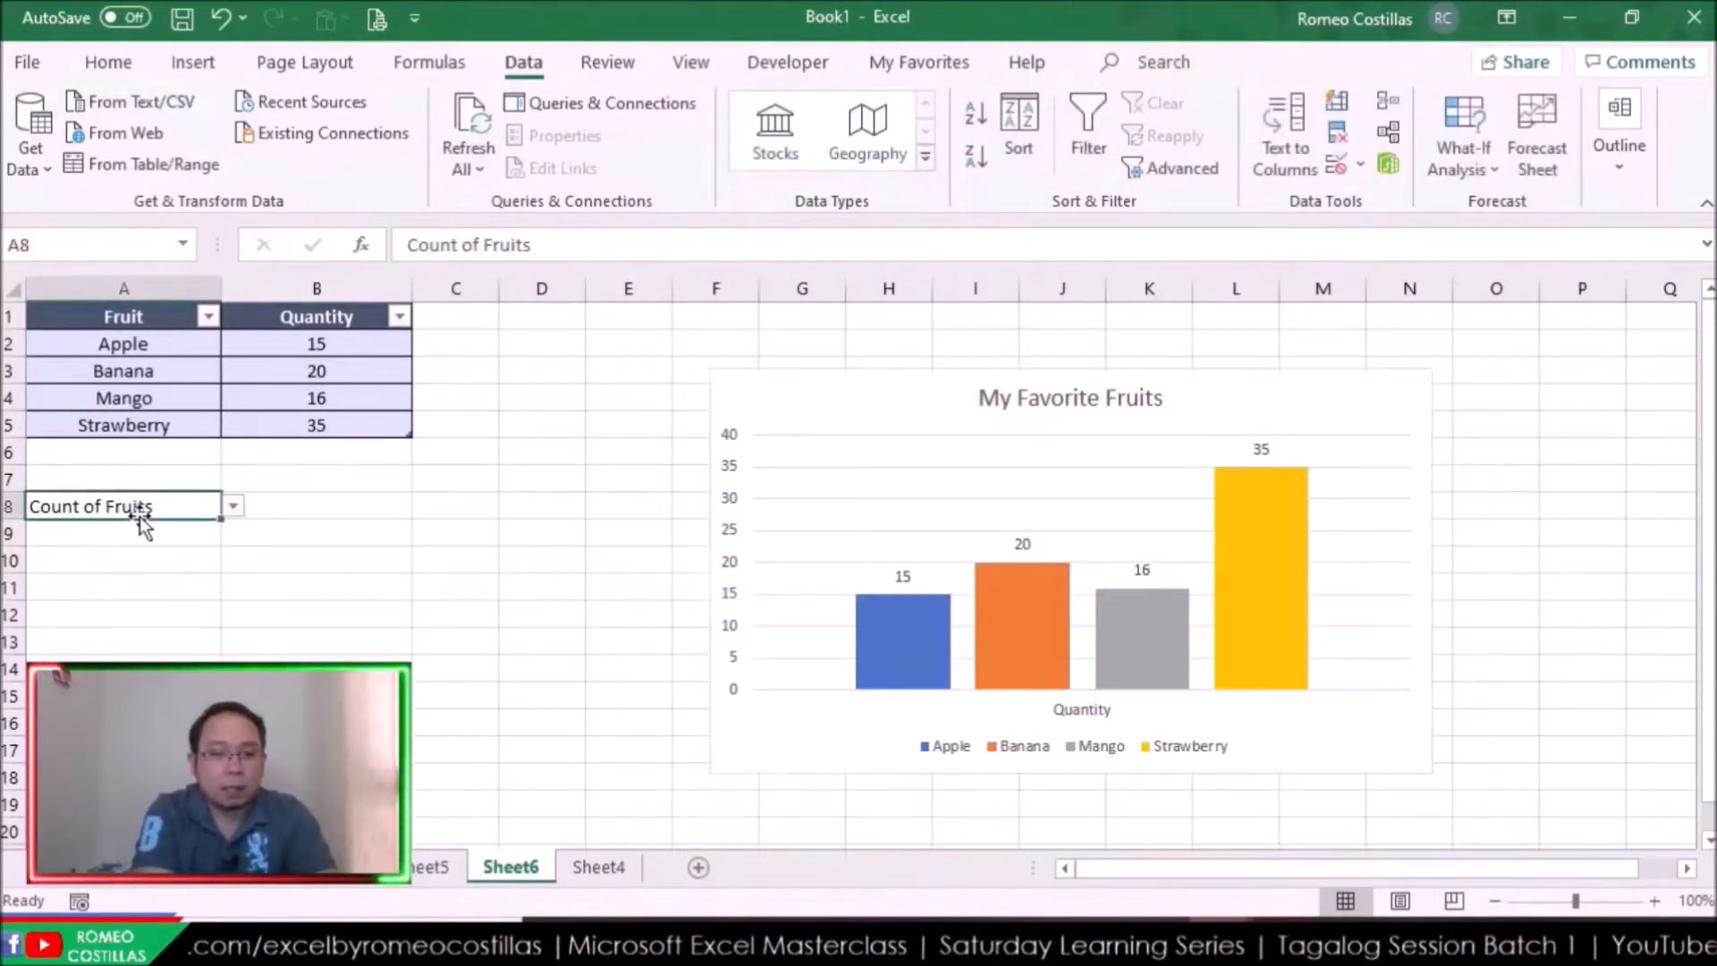
left_click(234, 506)
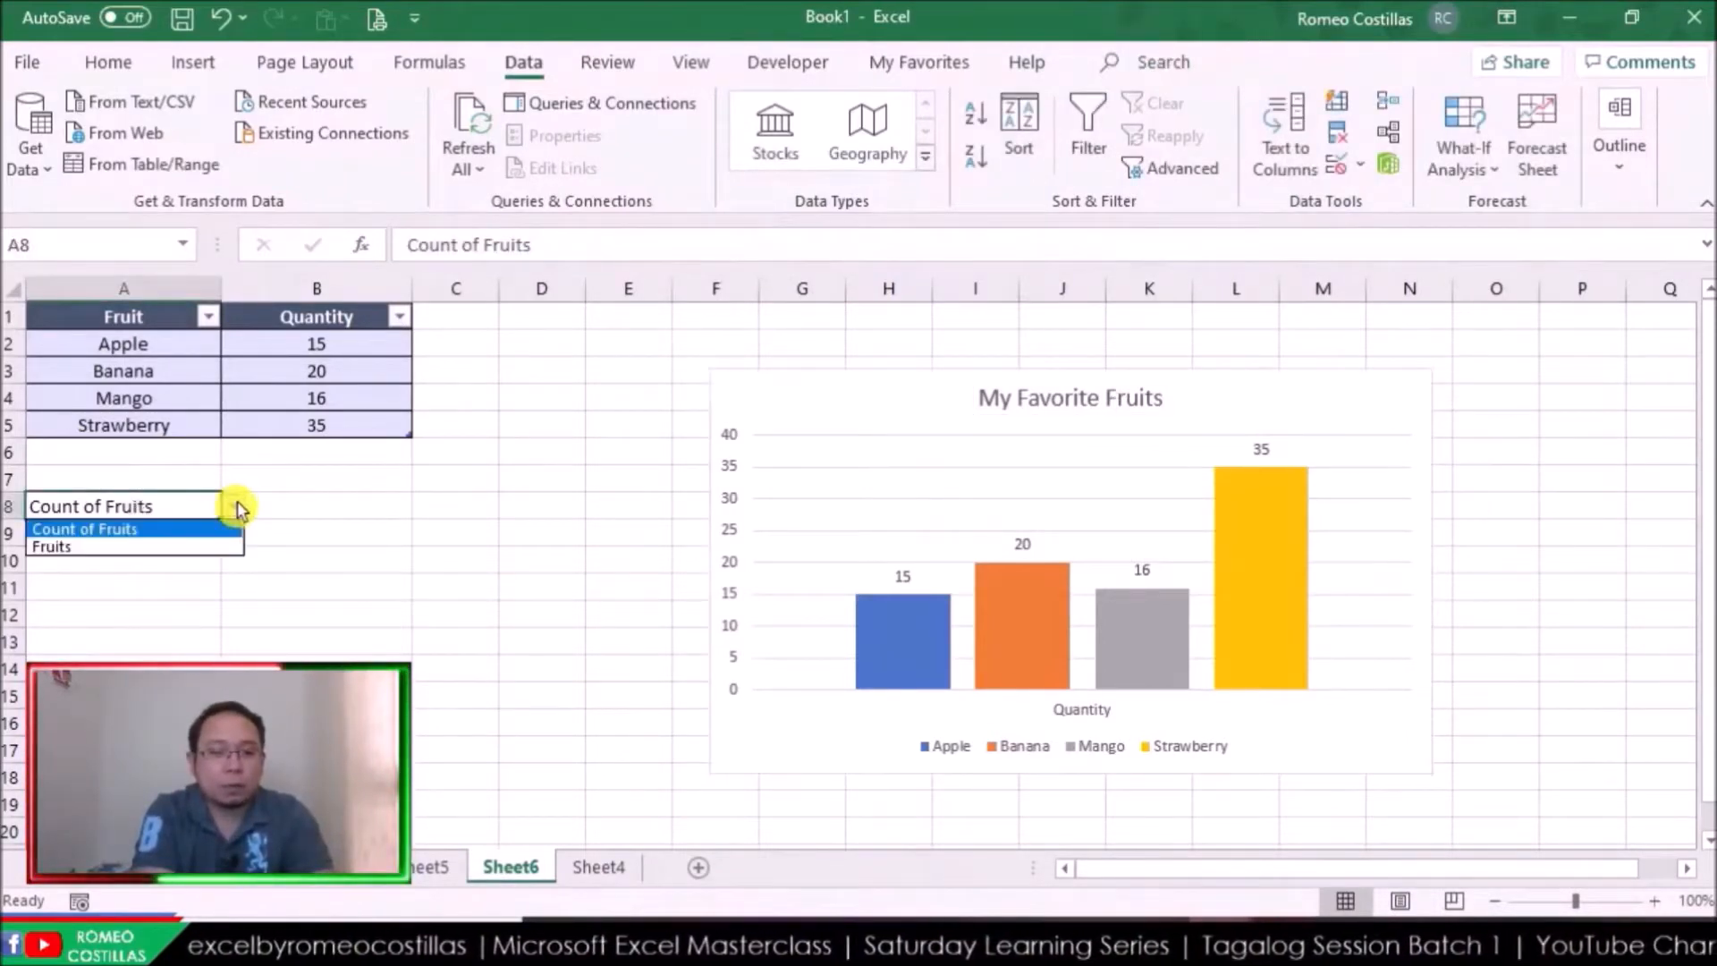
left_click(221, 547)
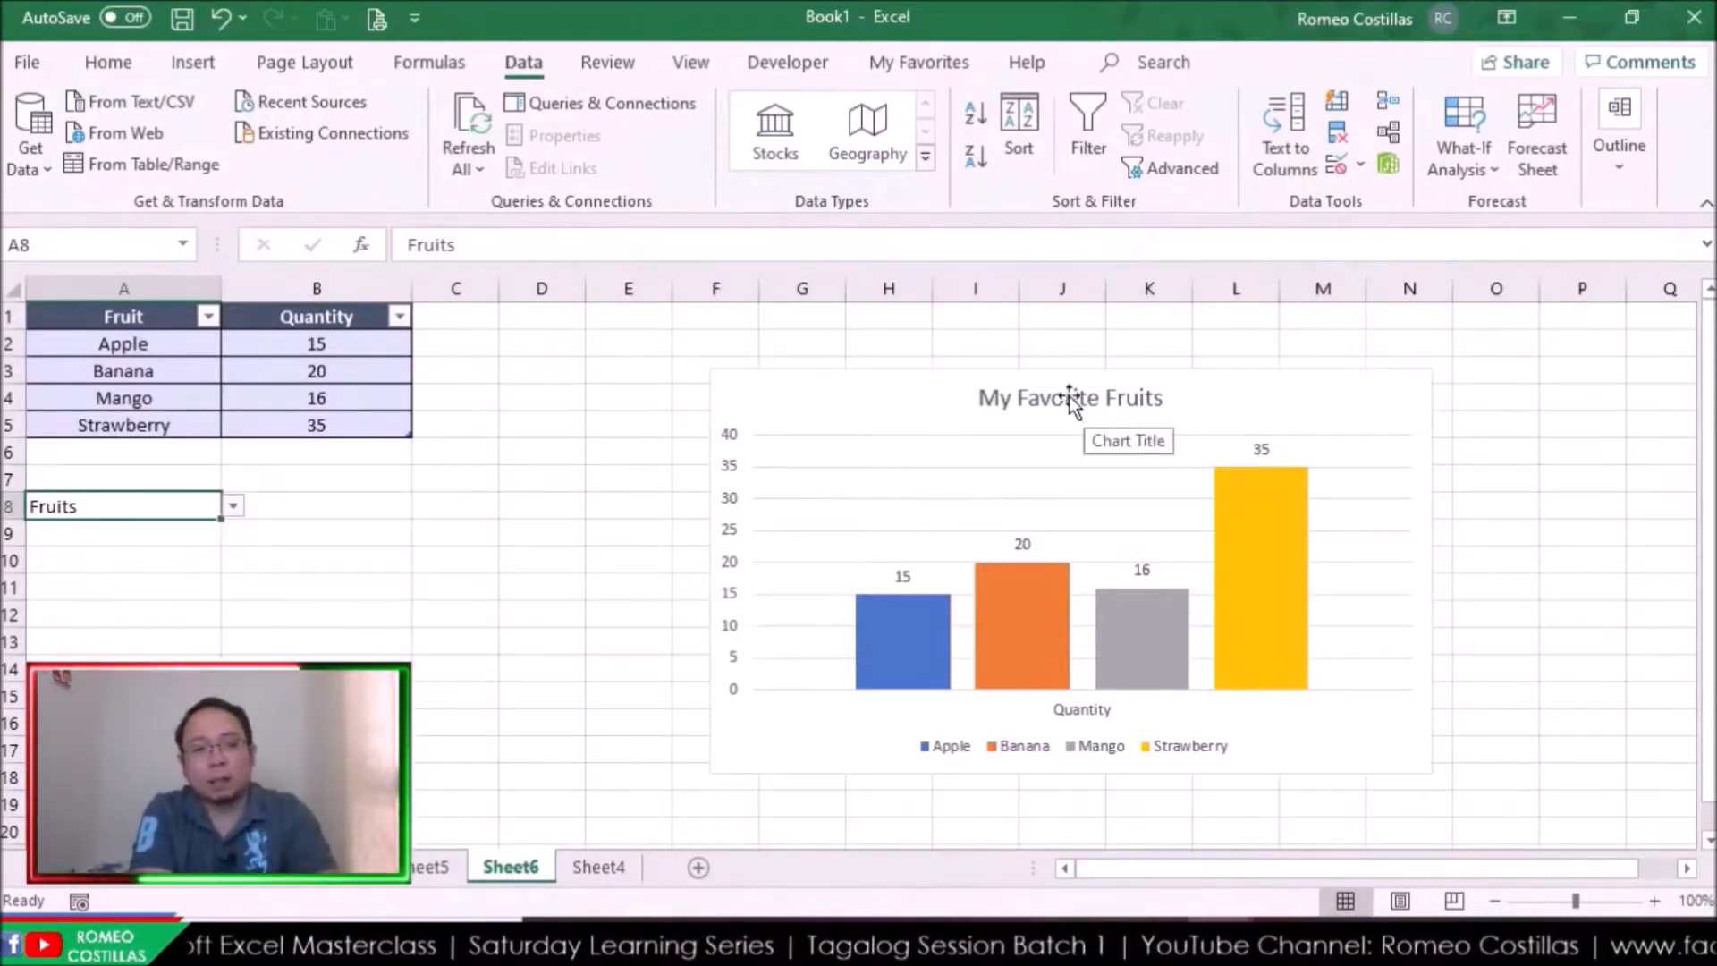
left_click(232, 507)
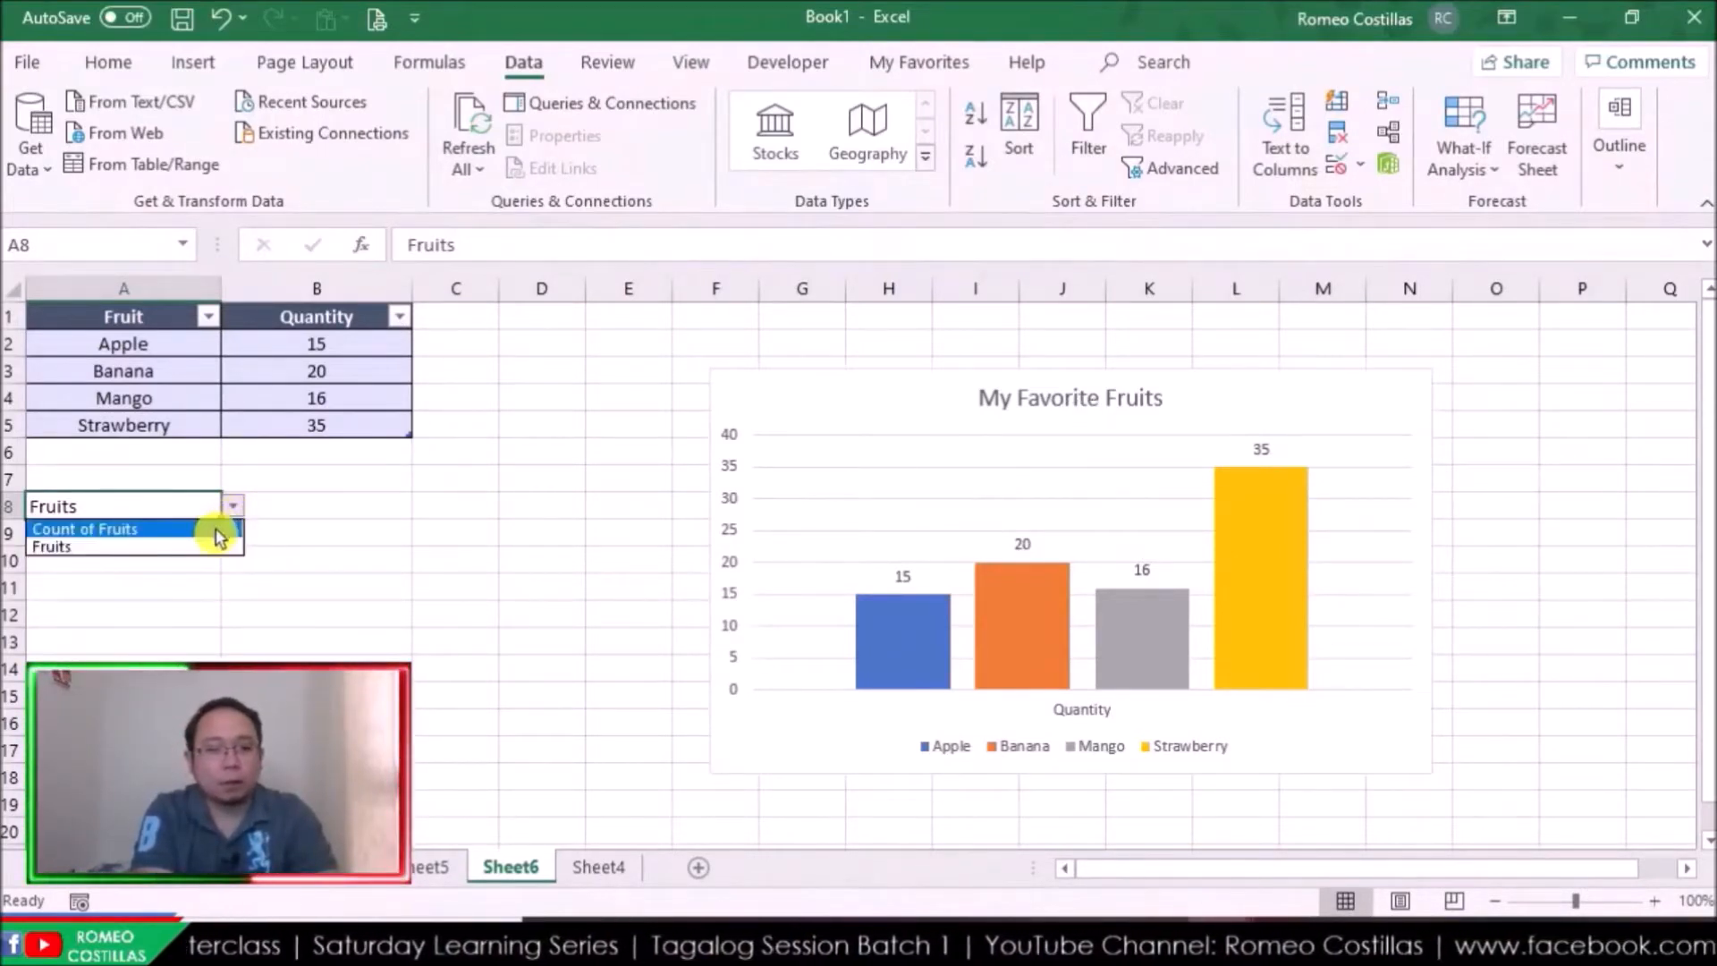
left_click(216, 528)
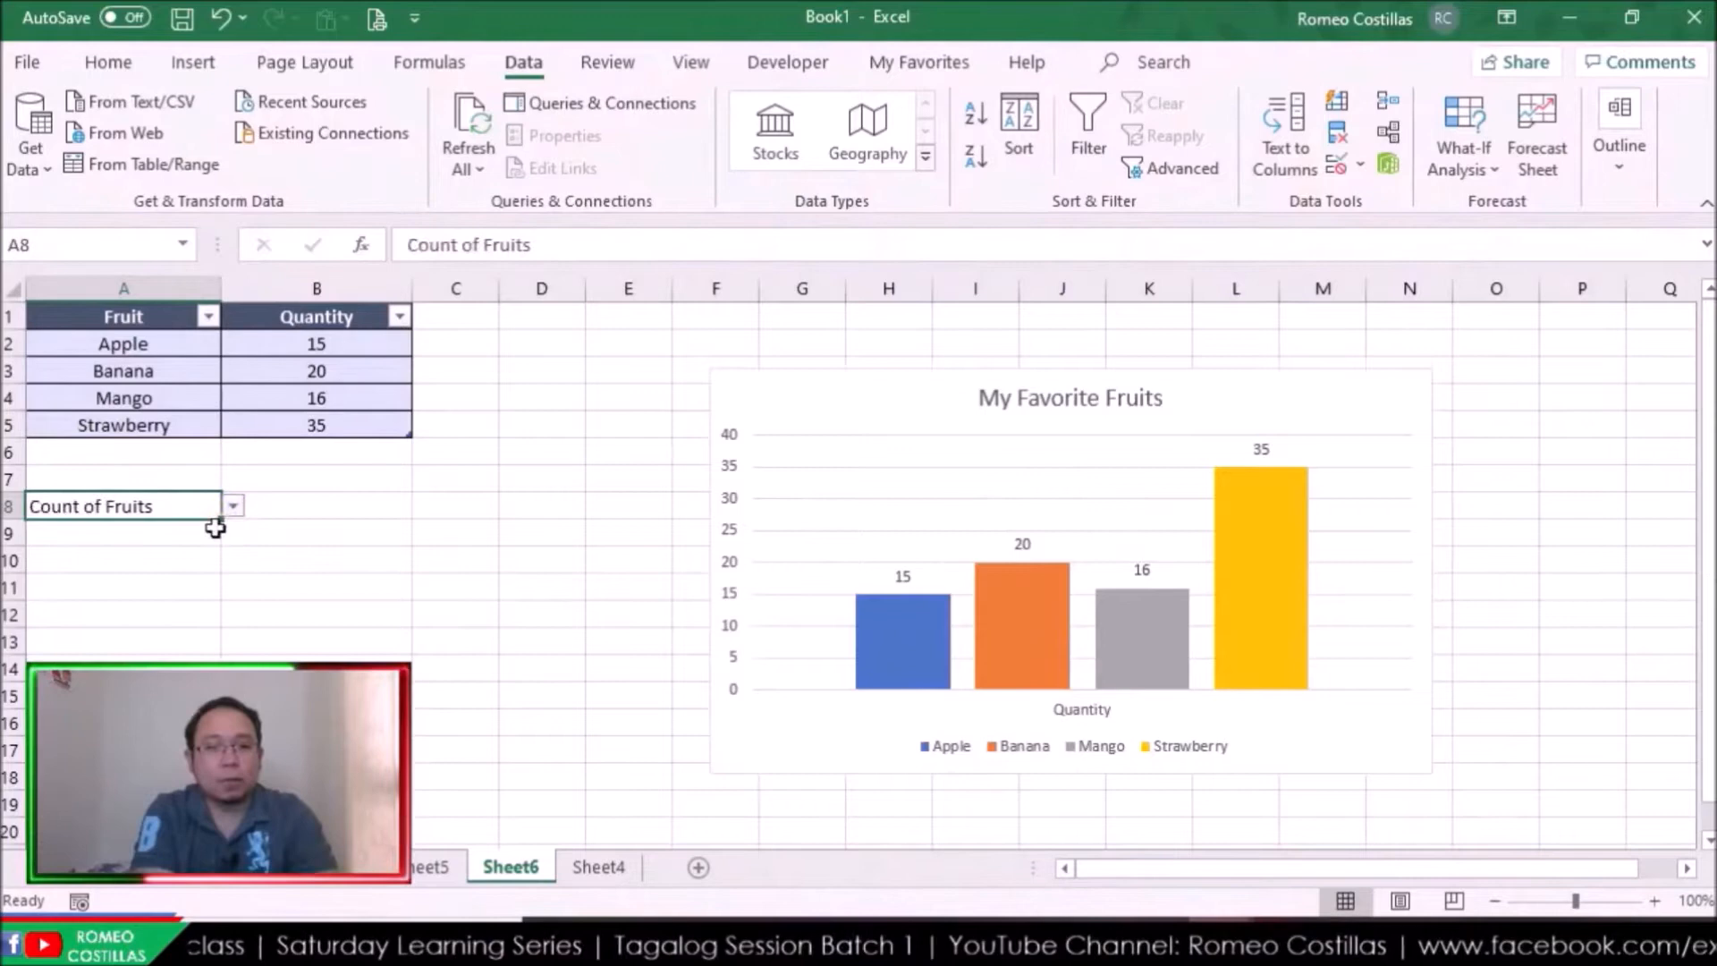
Link the chart title to cell A8 with the formula =Sheet6!$A$8 and deselect the chart
left_click(1059, 395)
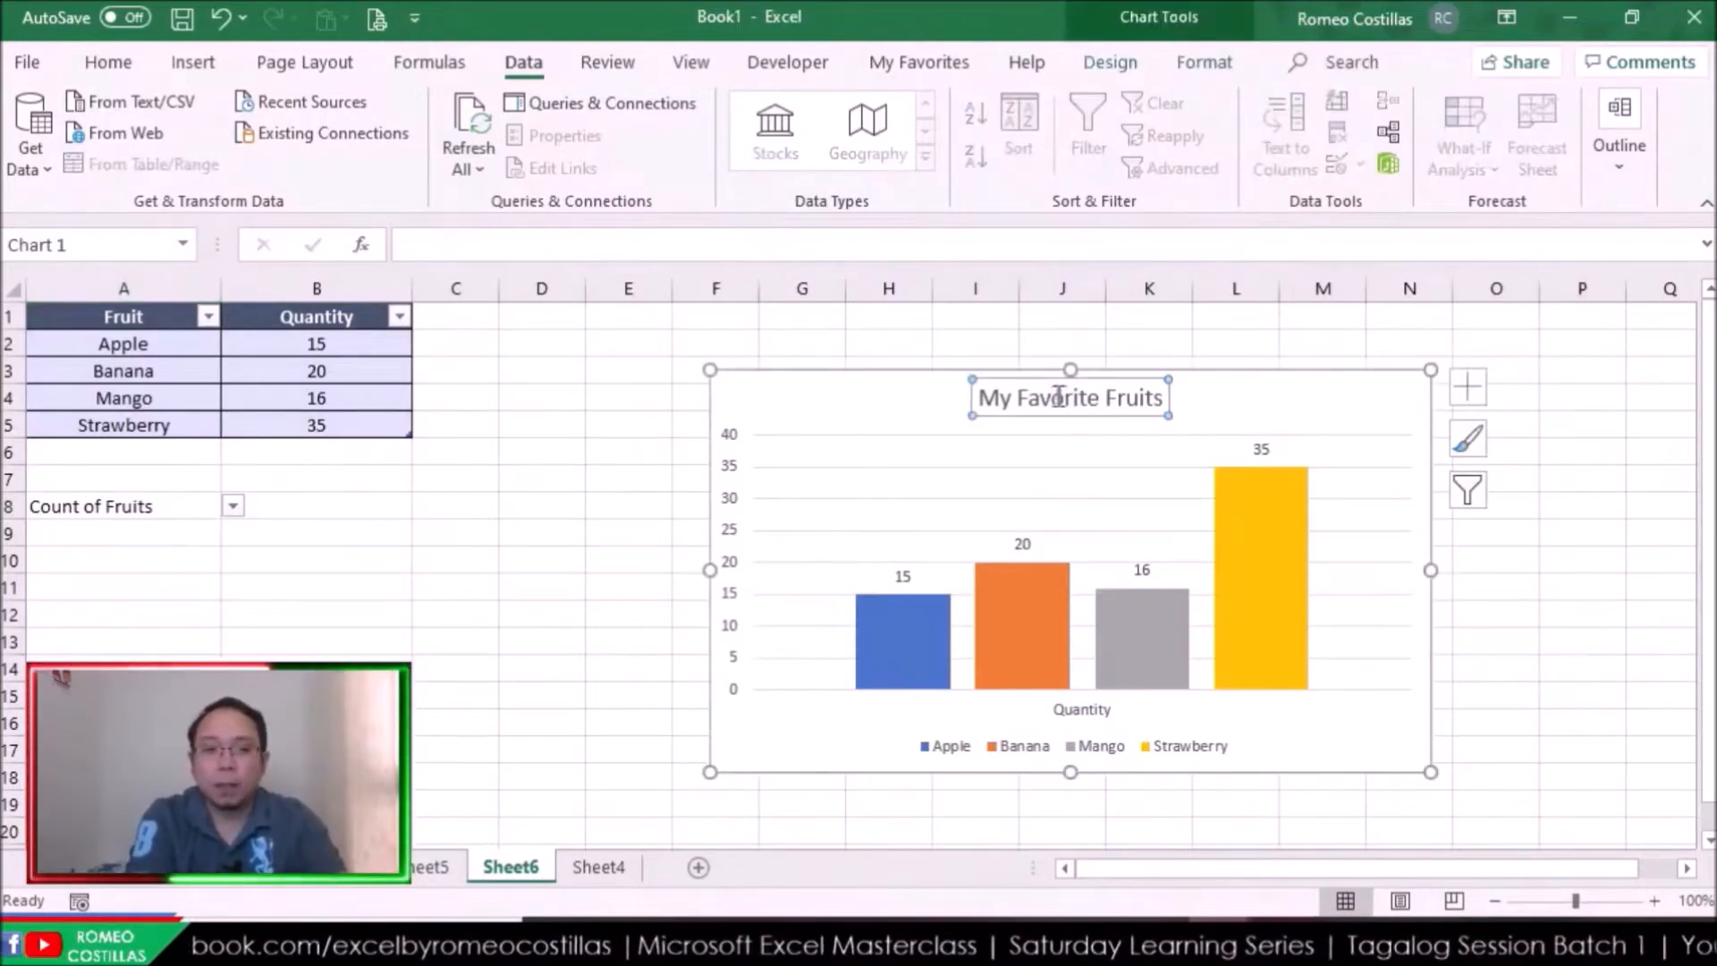
left_click(505, 248)
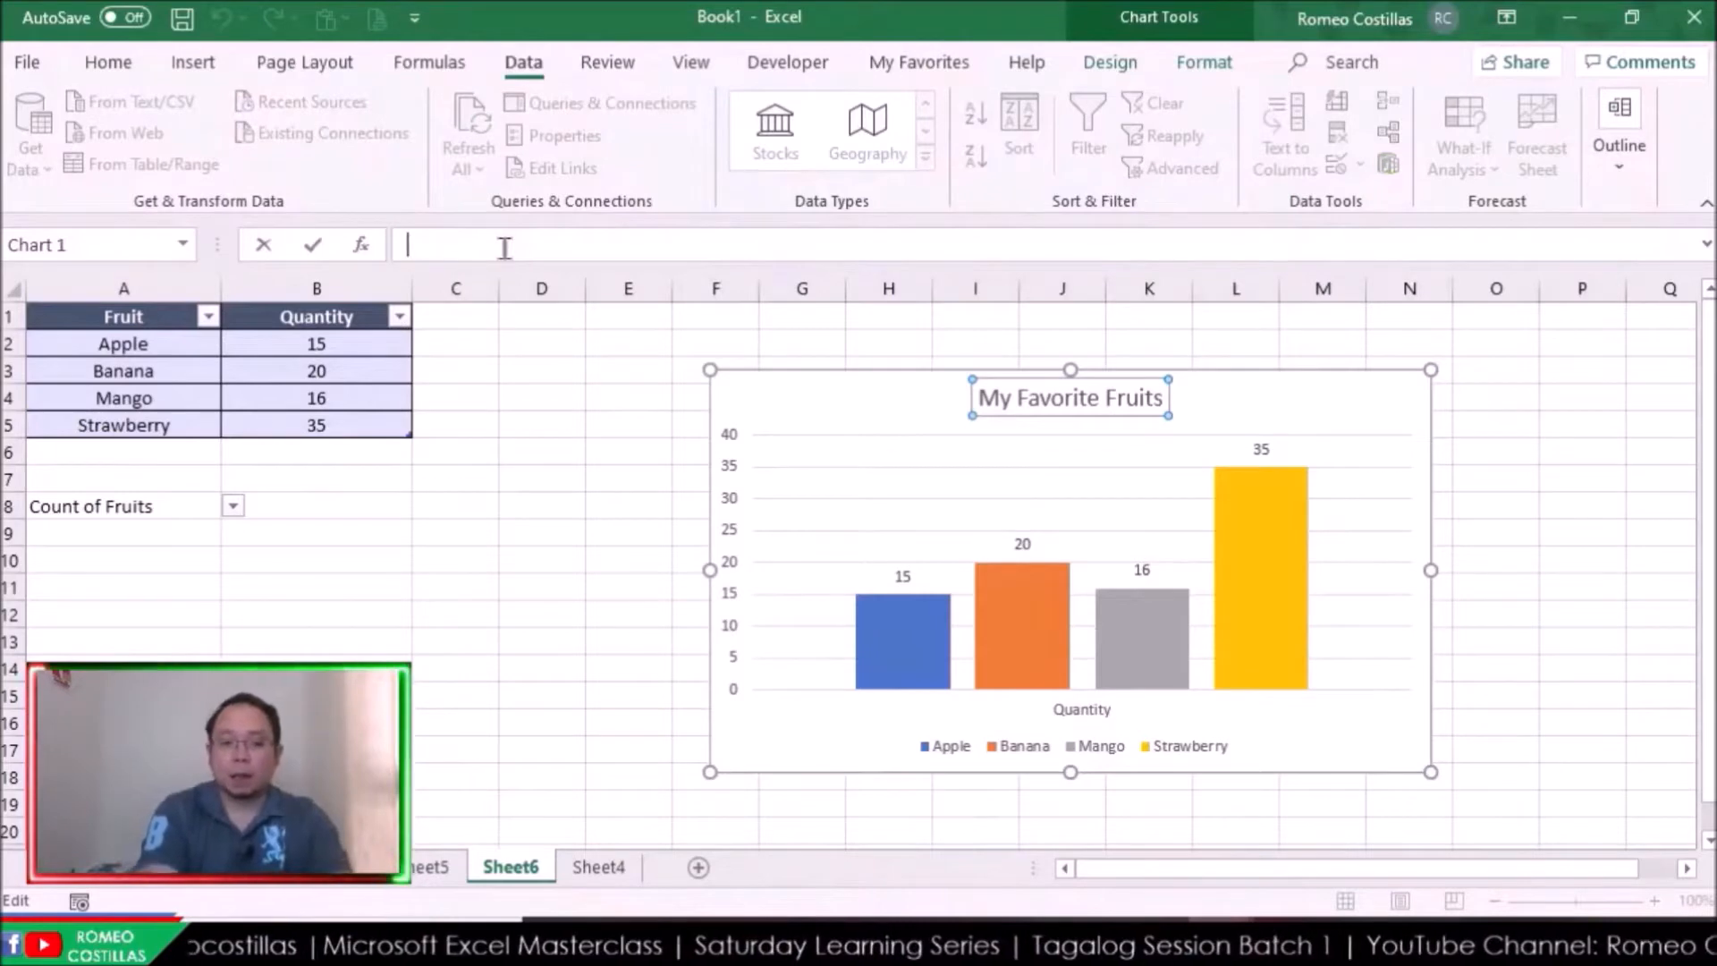
type("=")
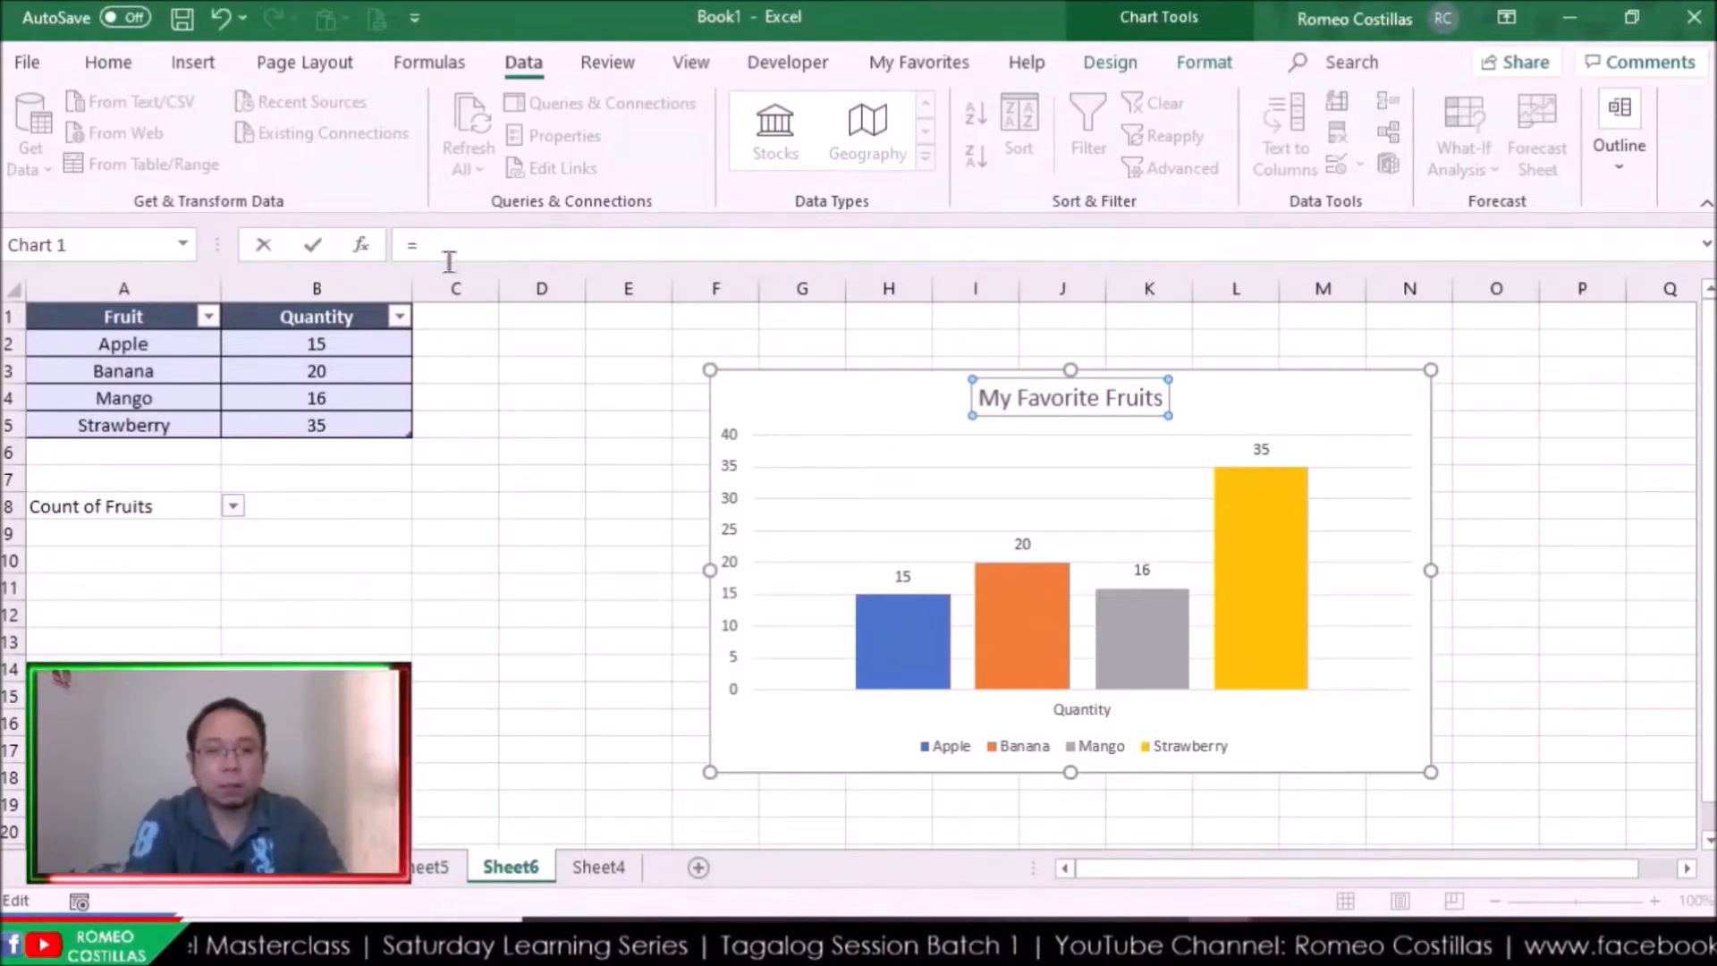
left_click(185, 506)
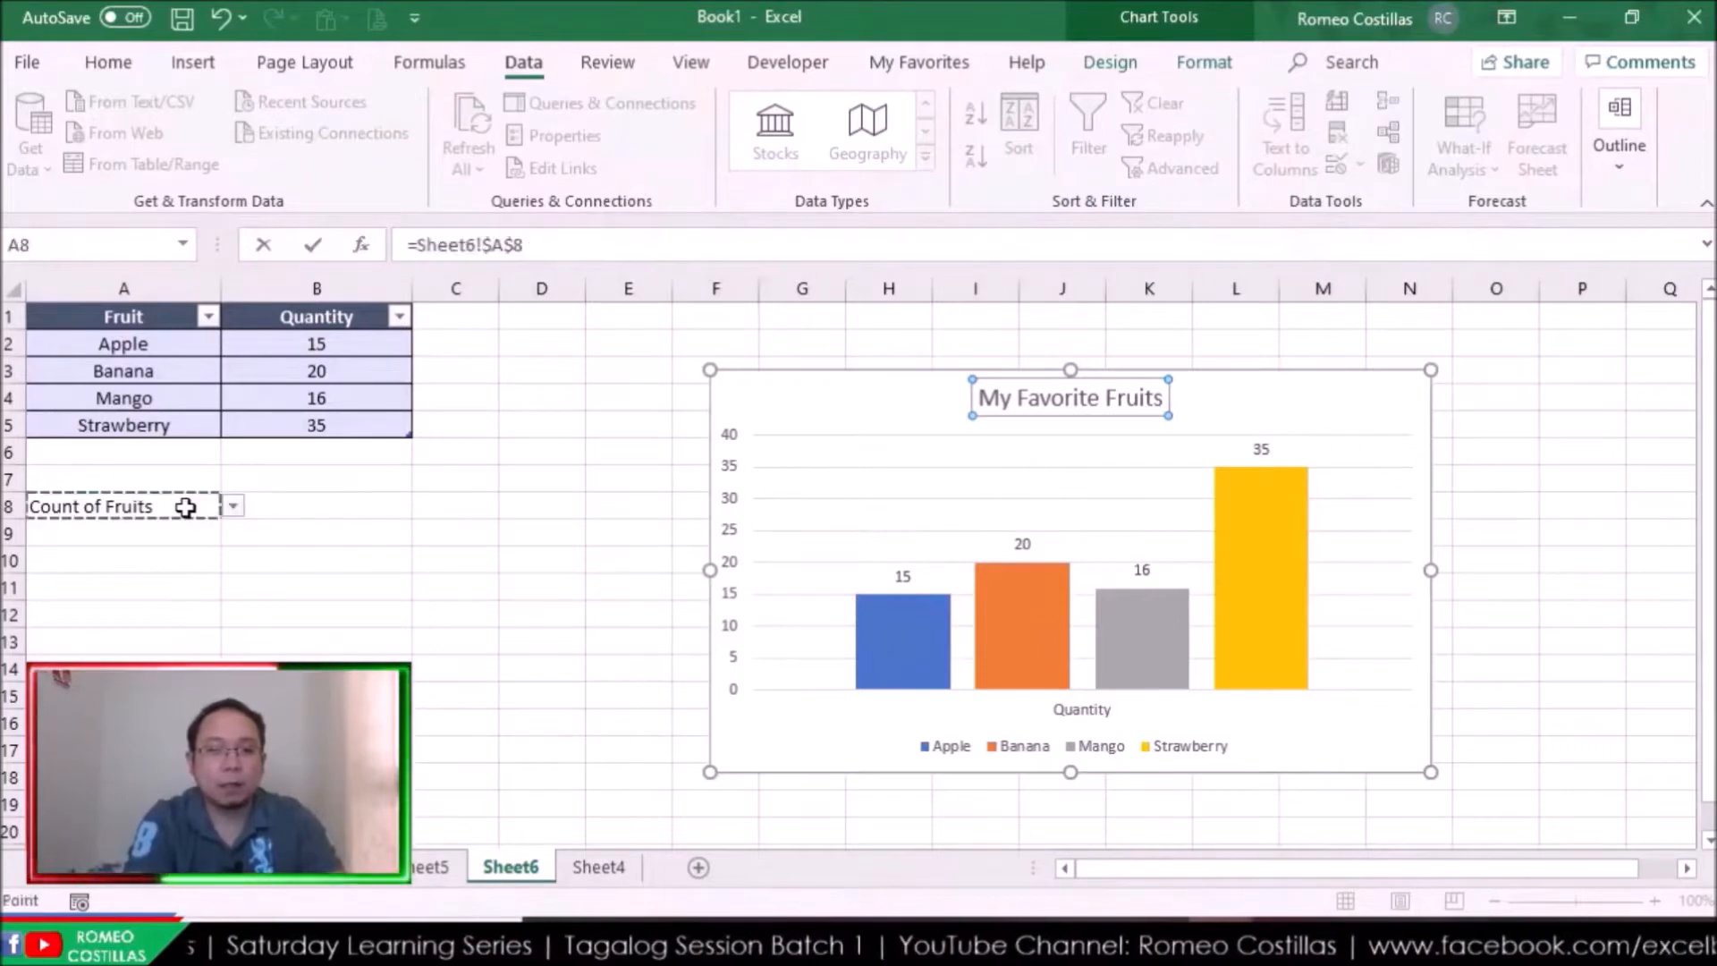
key("Return")
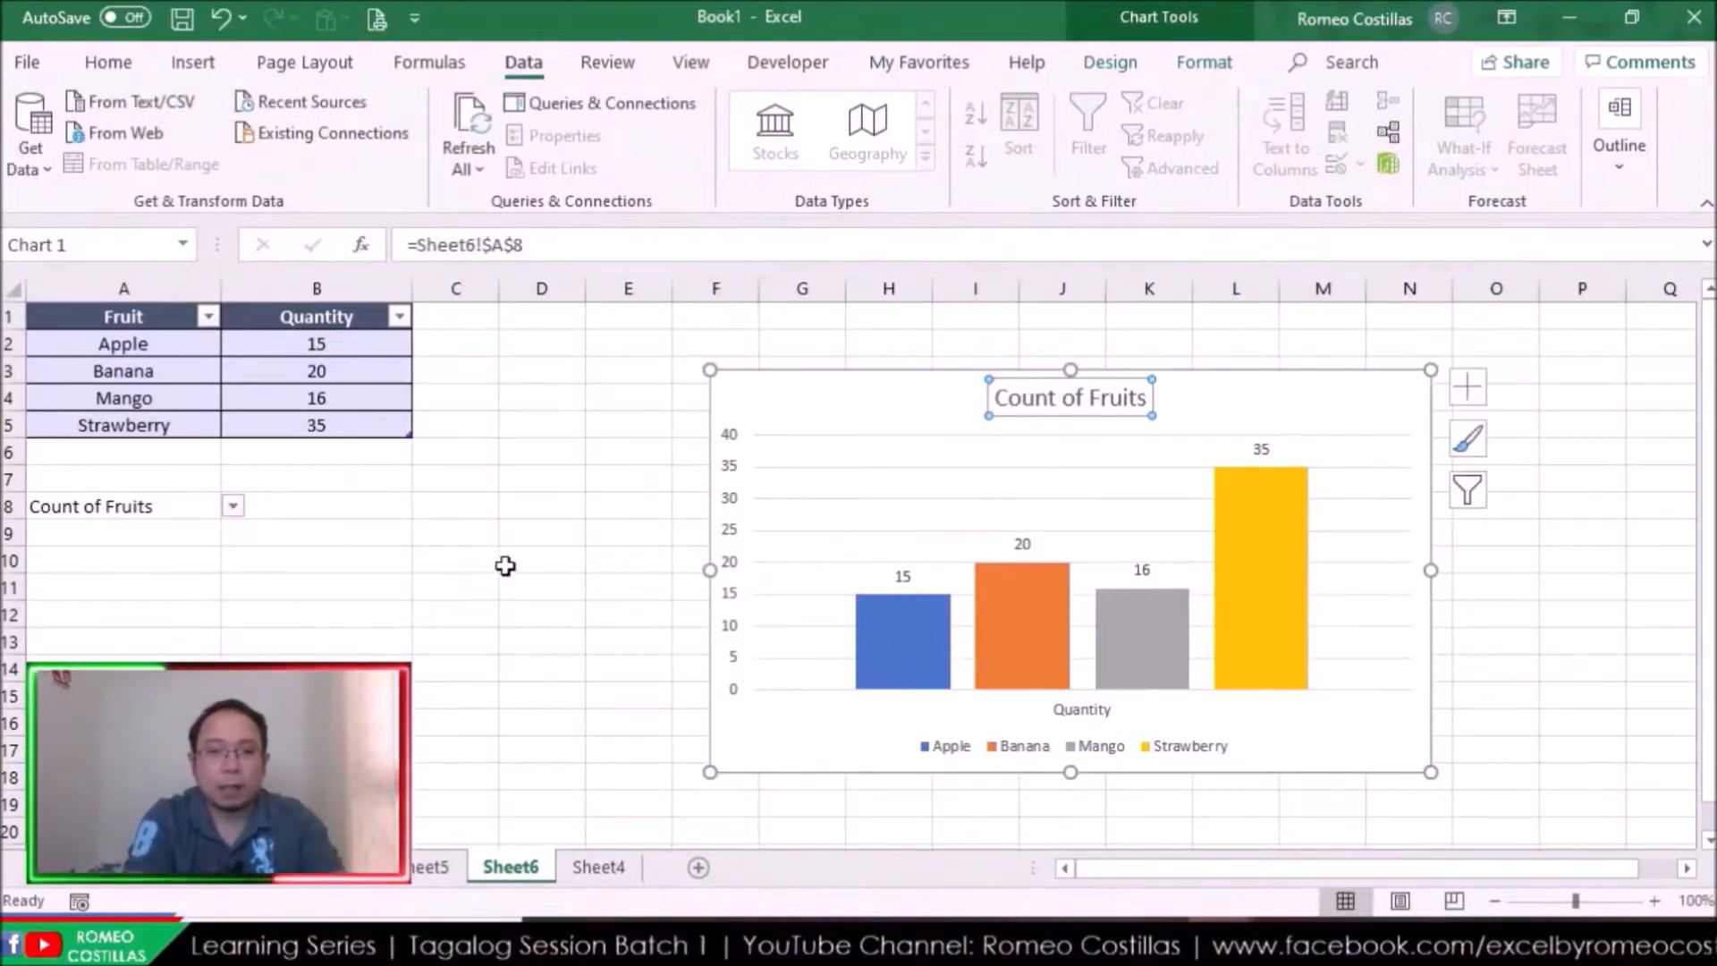
left_click(409, 586)
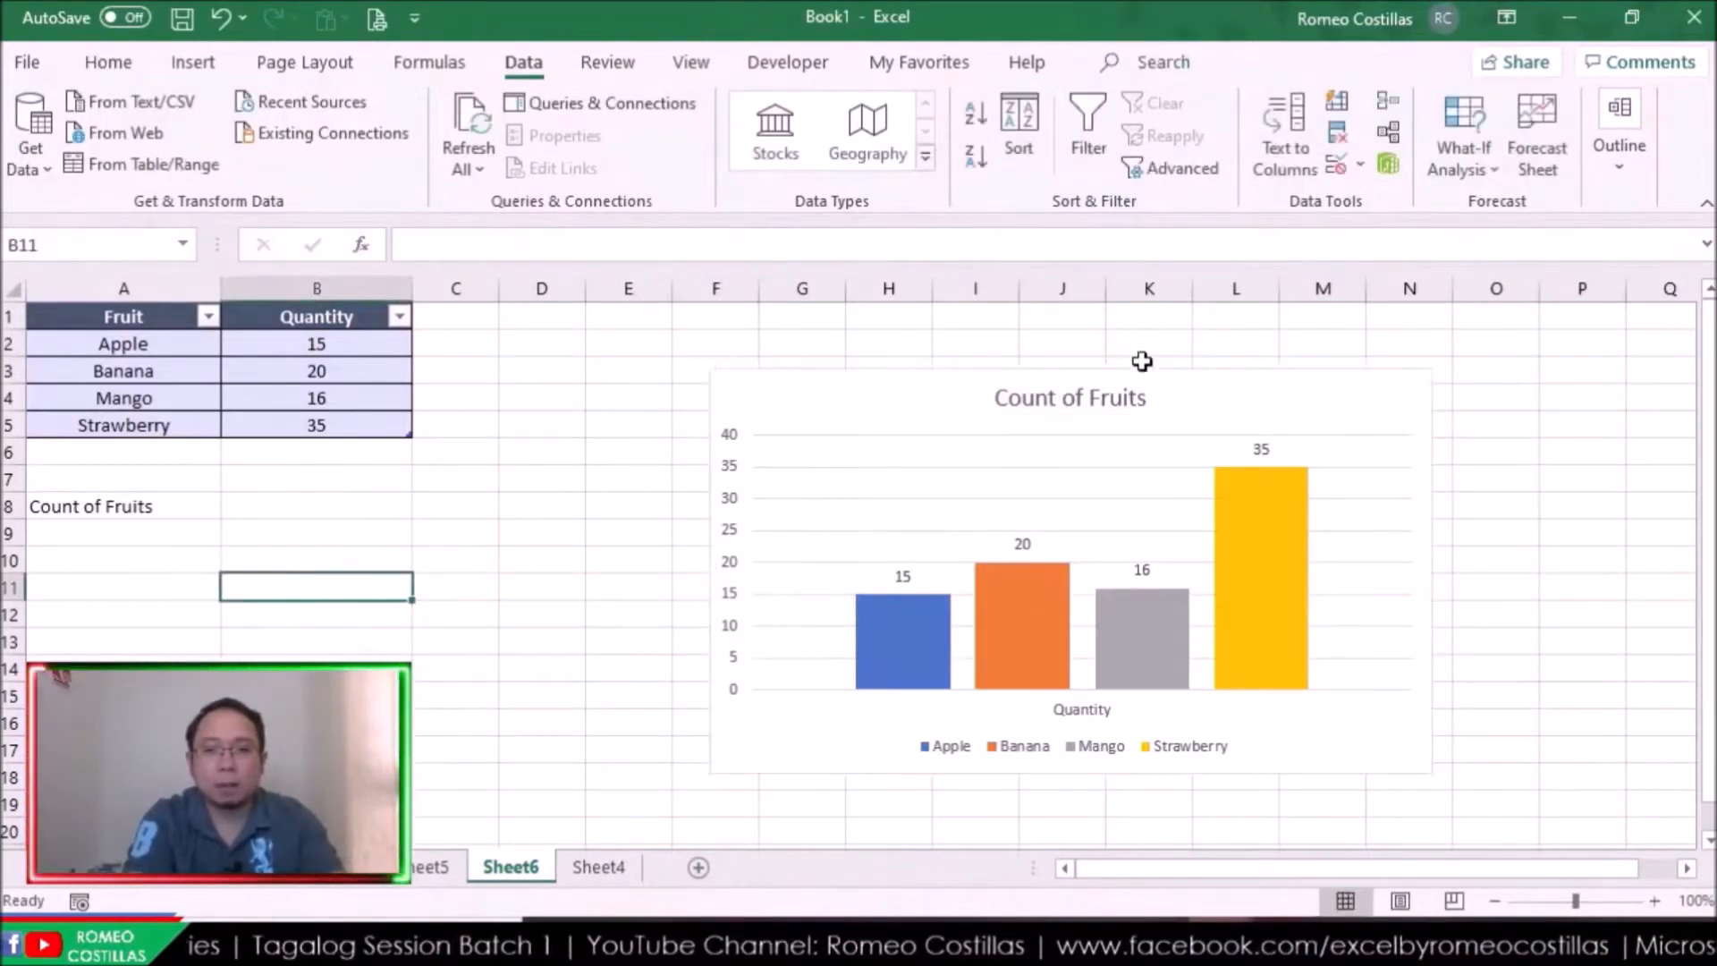
Hide the worksheet gridlines and move the chart closer to the table so it starts near column D
left_click(693, 63)
left_click(326, 157)
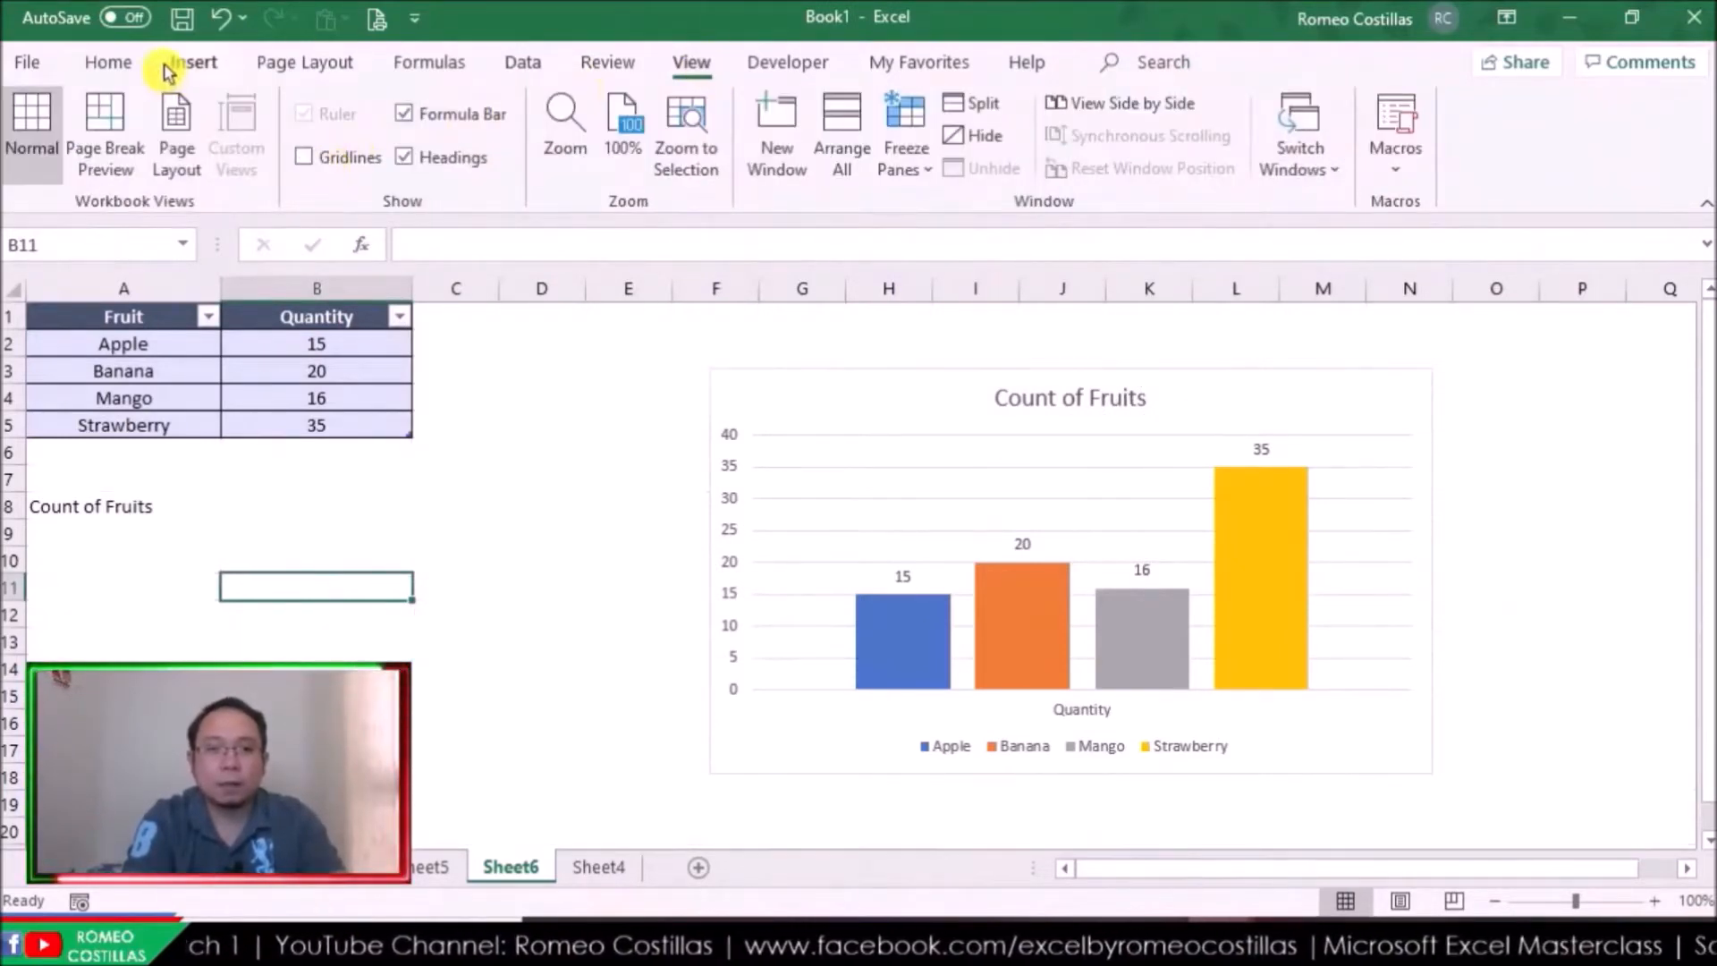
left_click(194, 62)
left_click_drag(853, 380, 682, 372)
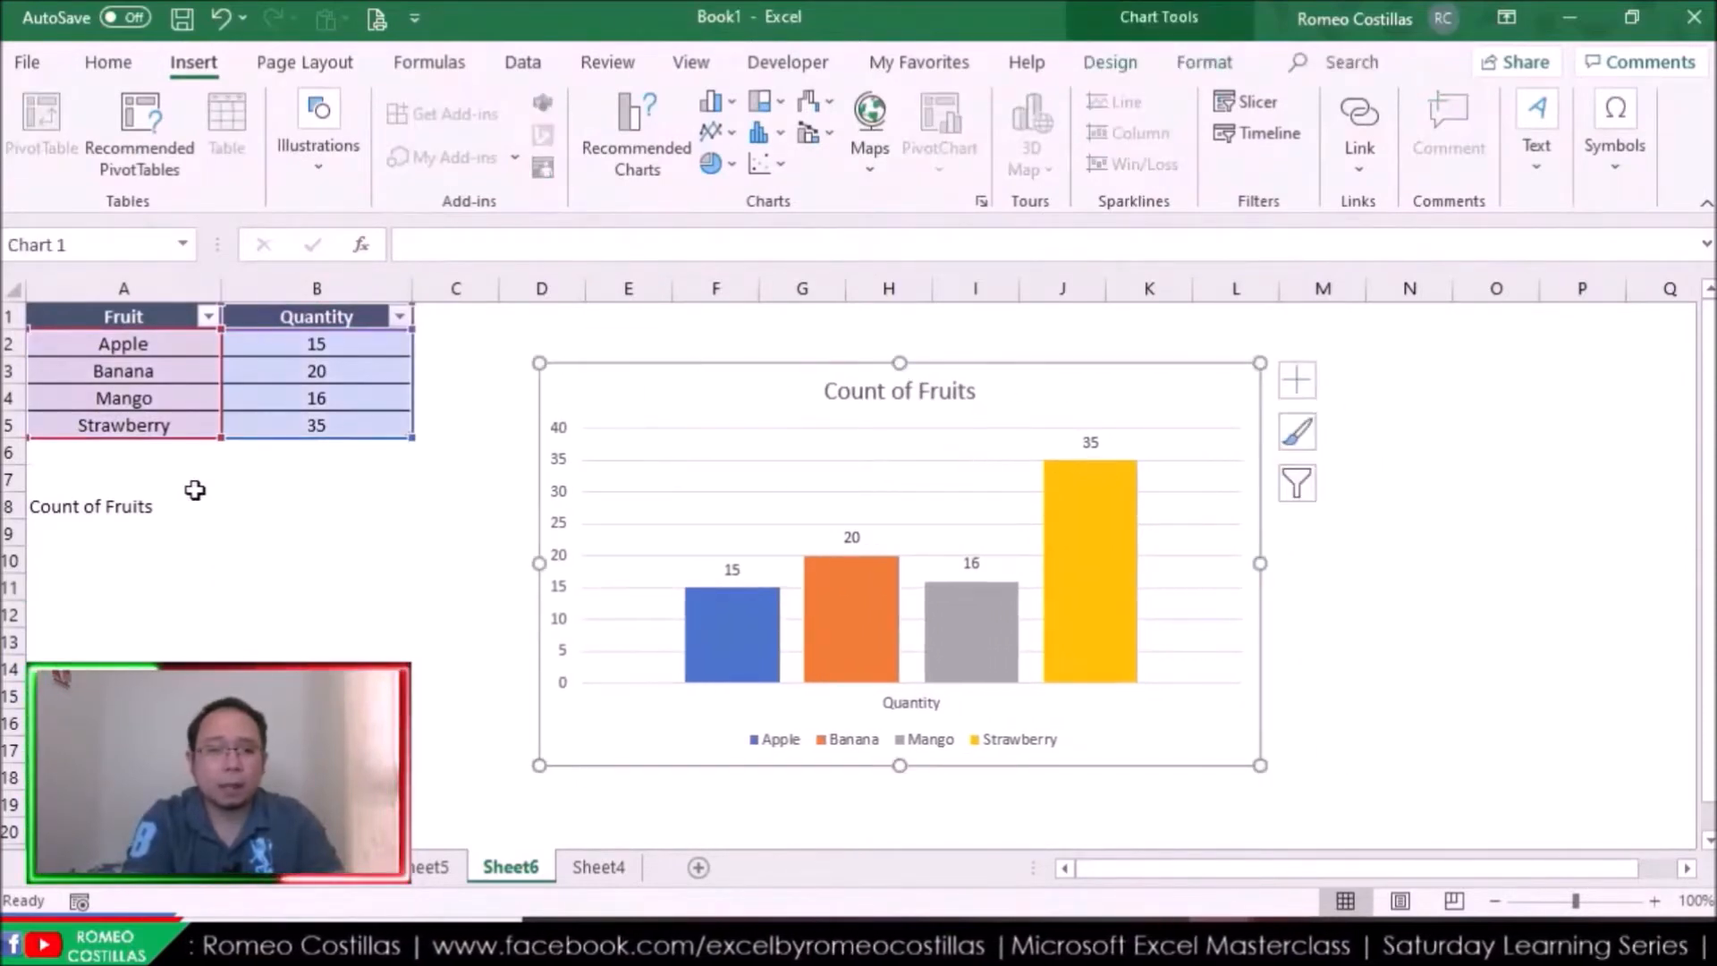
Choose Fruits from the drop-down in cell A8 to update the linked chart title
left_click(149, 497)
left_click(232, 506)
left_click(192, 547)
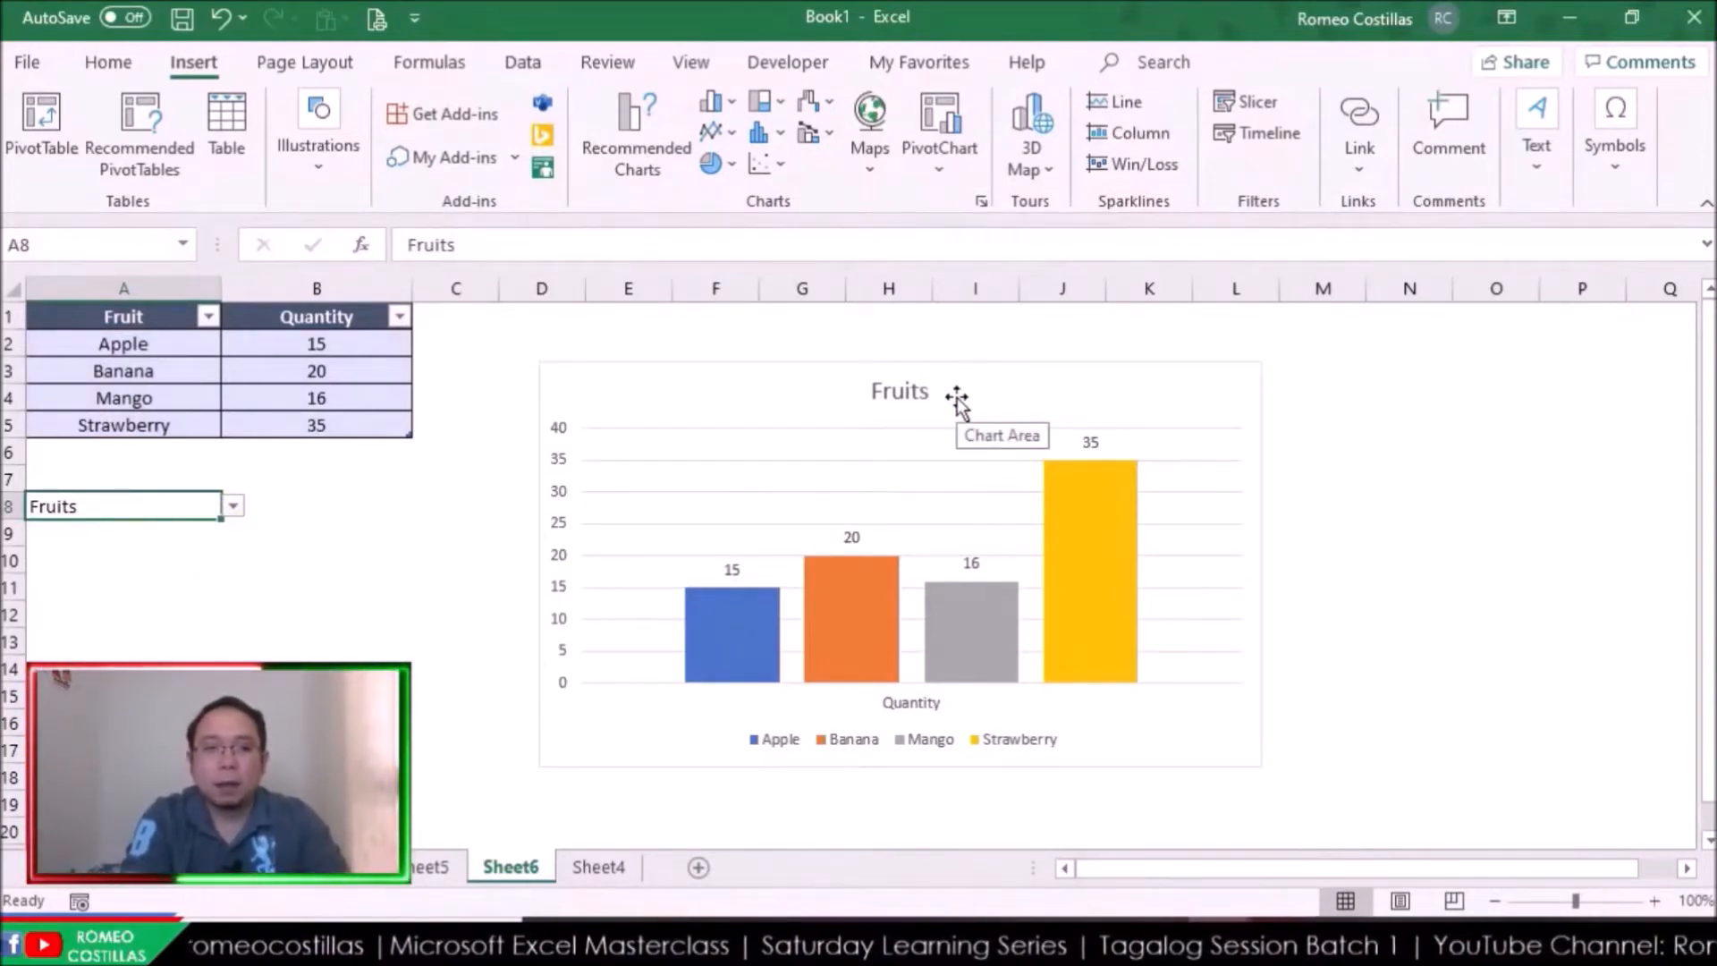
Apply the dark chart style and the quick layout with a title, right-side legend and overlapping columns to the Fruits chart
left_click(713, 387)
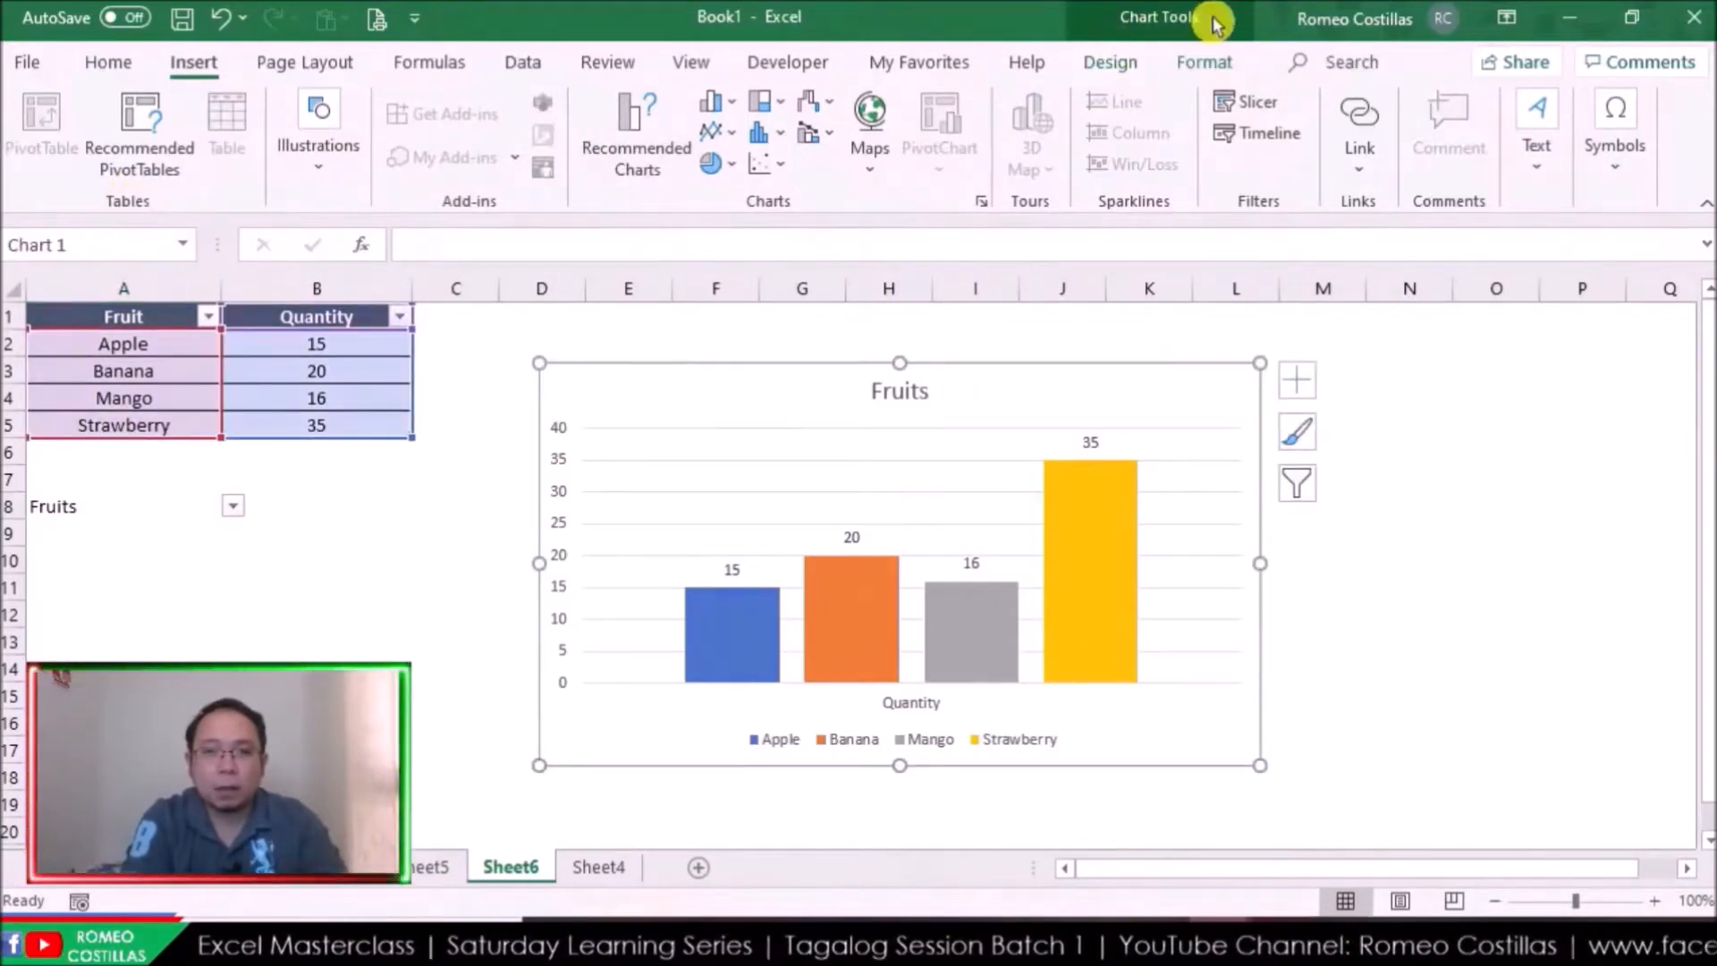
left_click(1132, 62)
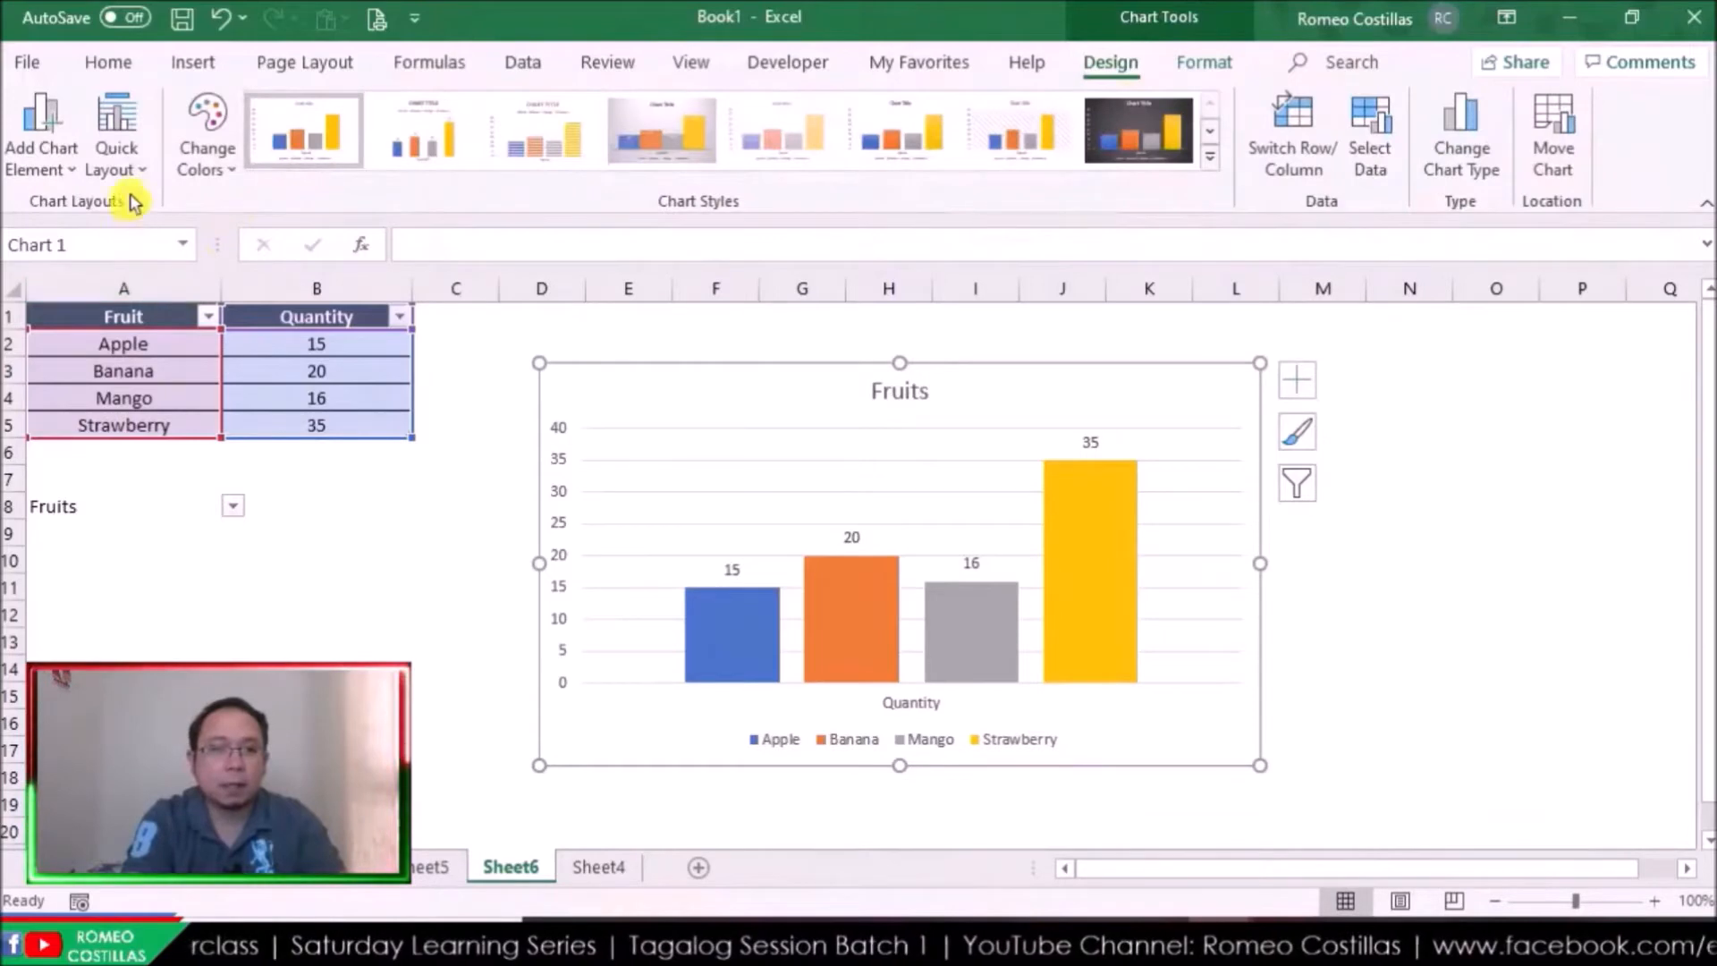
left_click(127, 165)
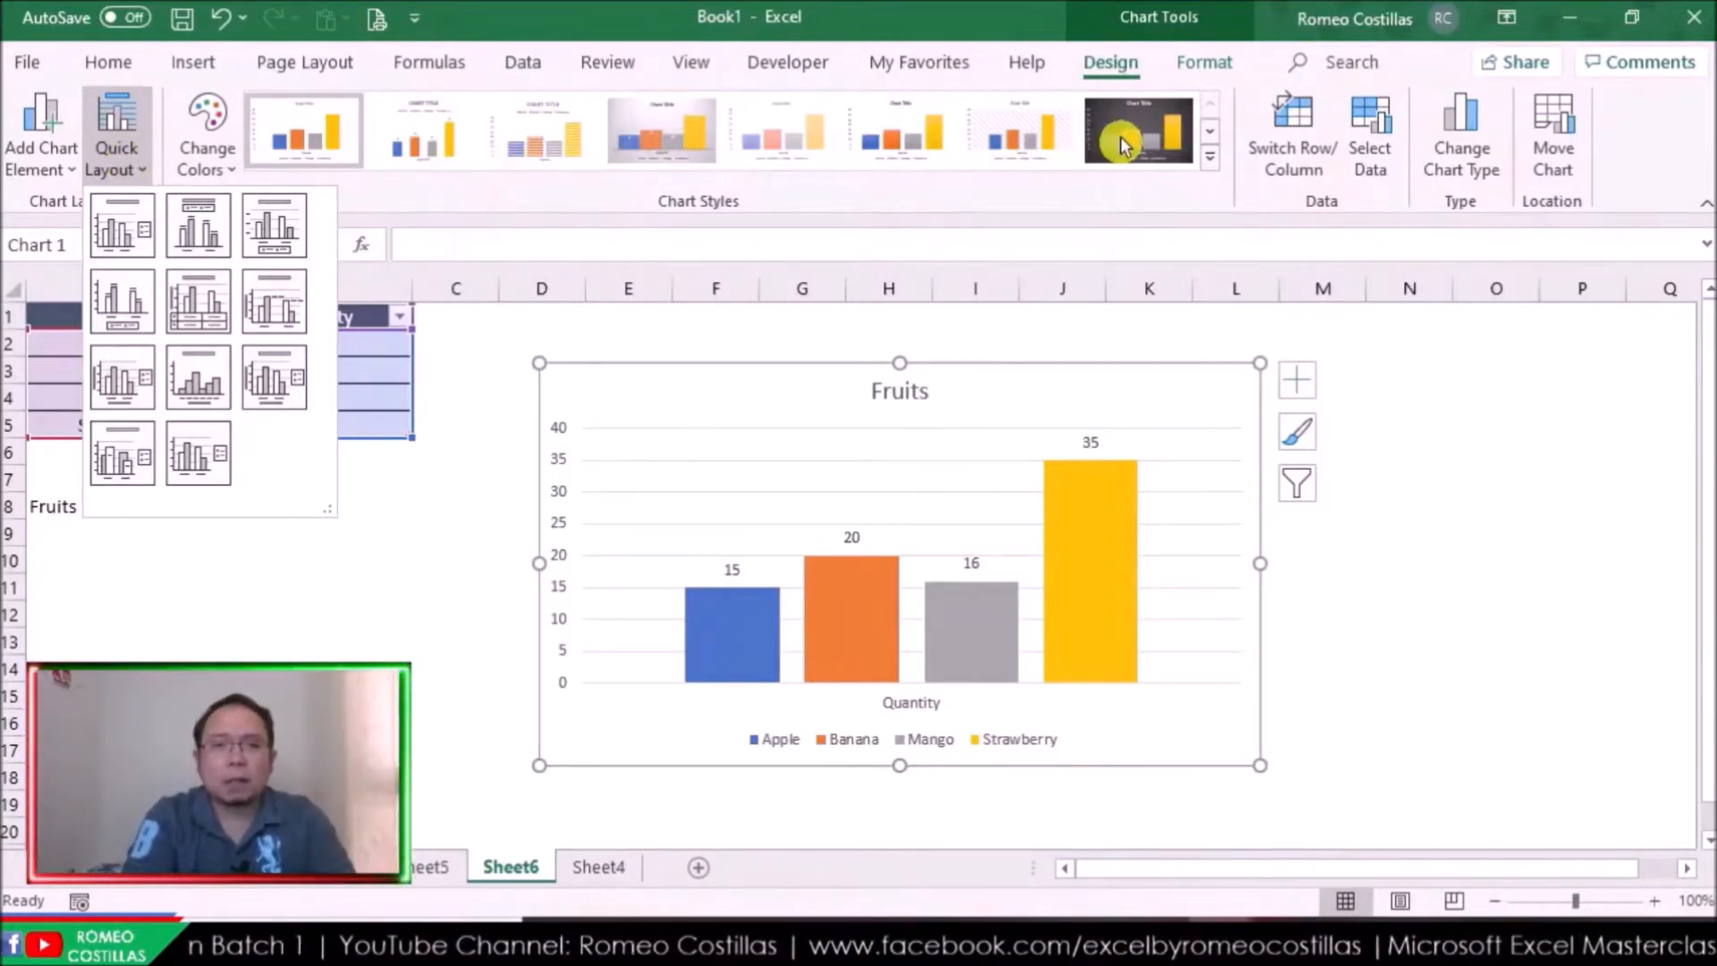
left_click(1162, 403)
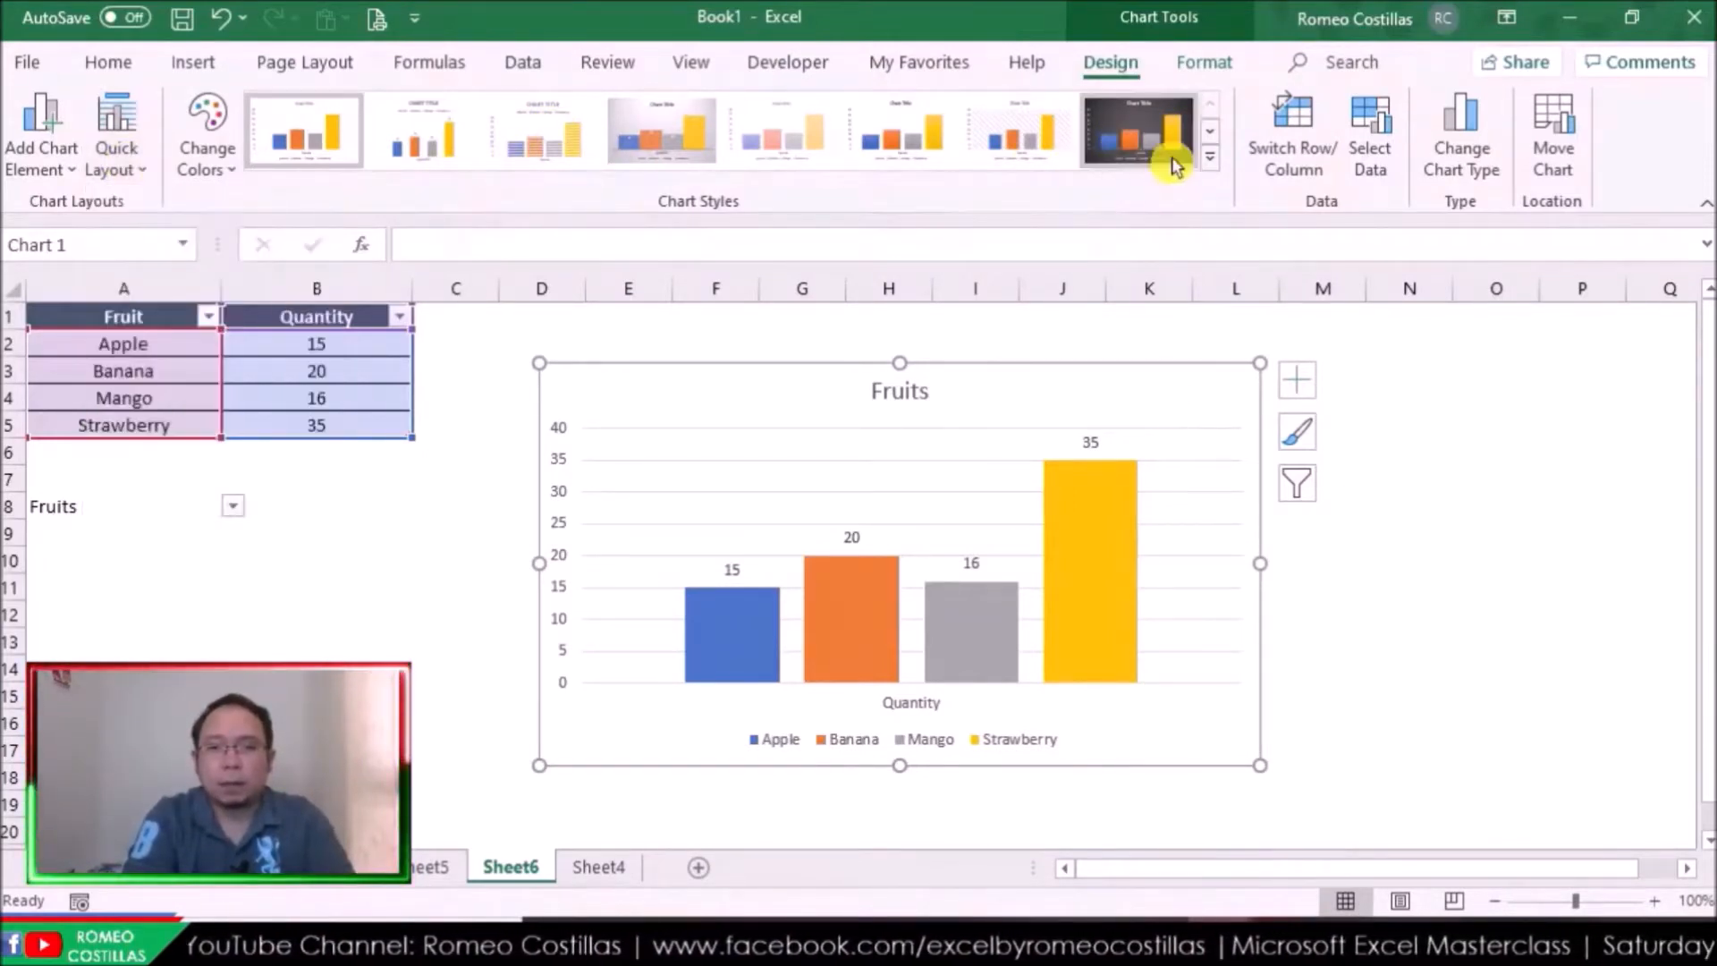
left_click(1157, 150)
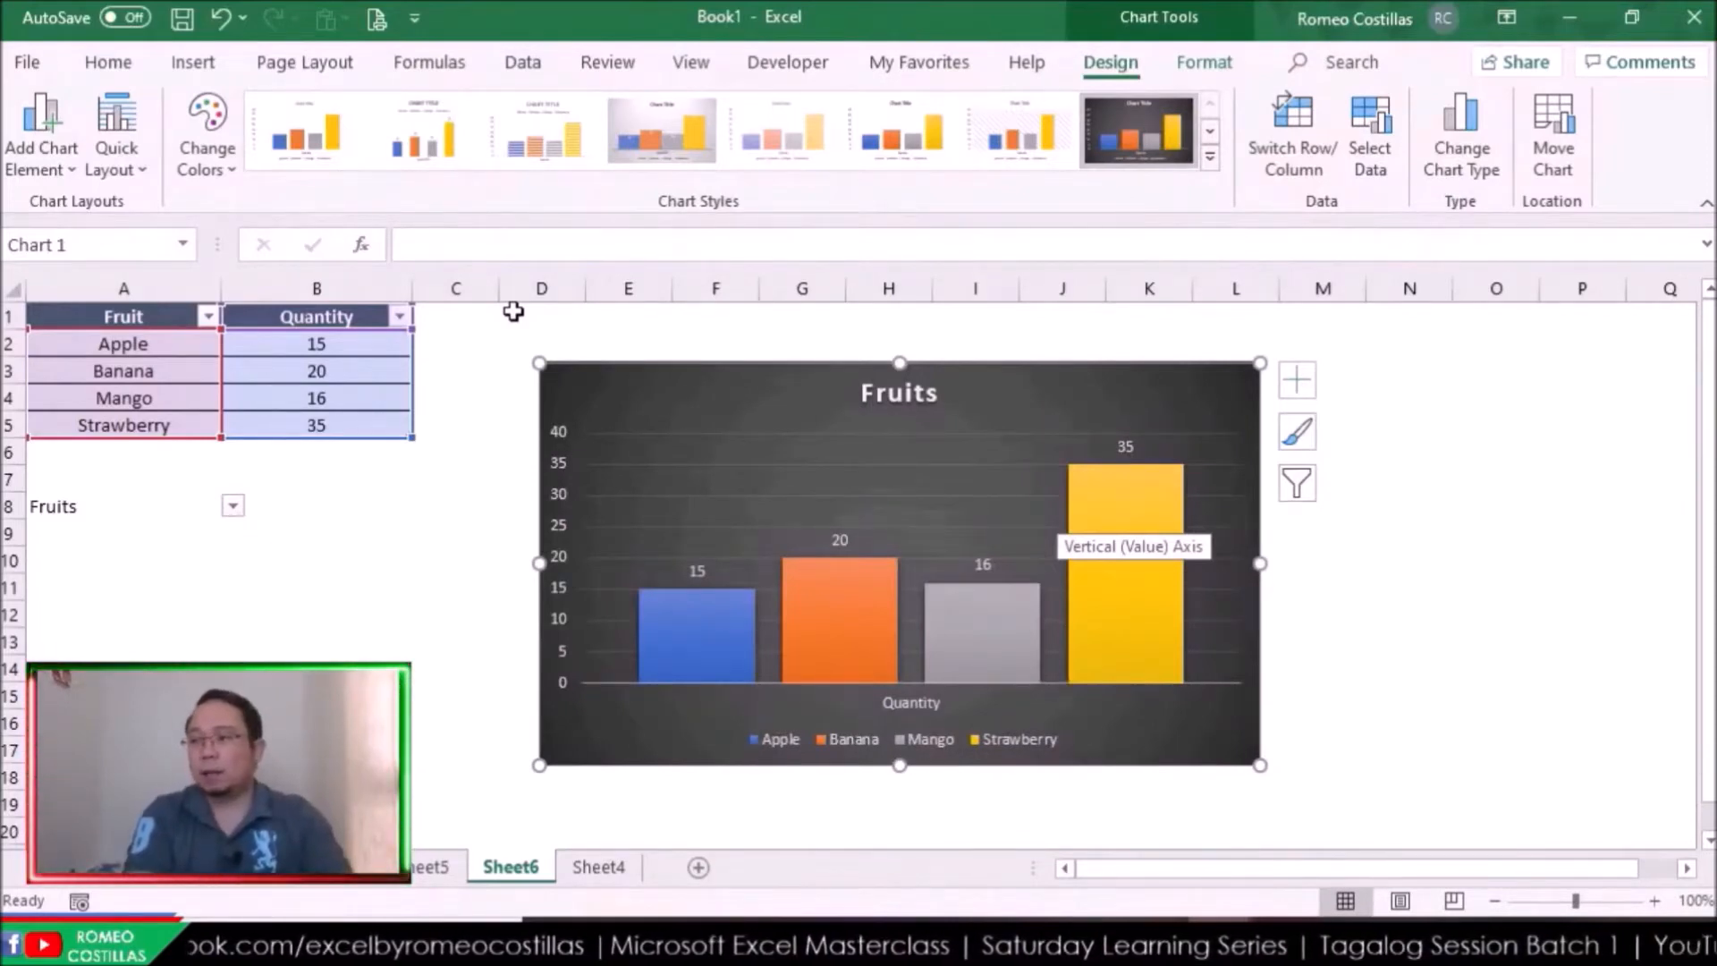
left_click(128, 178)
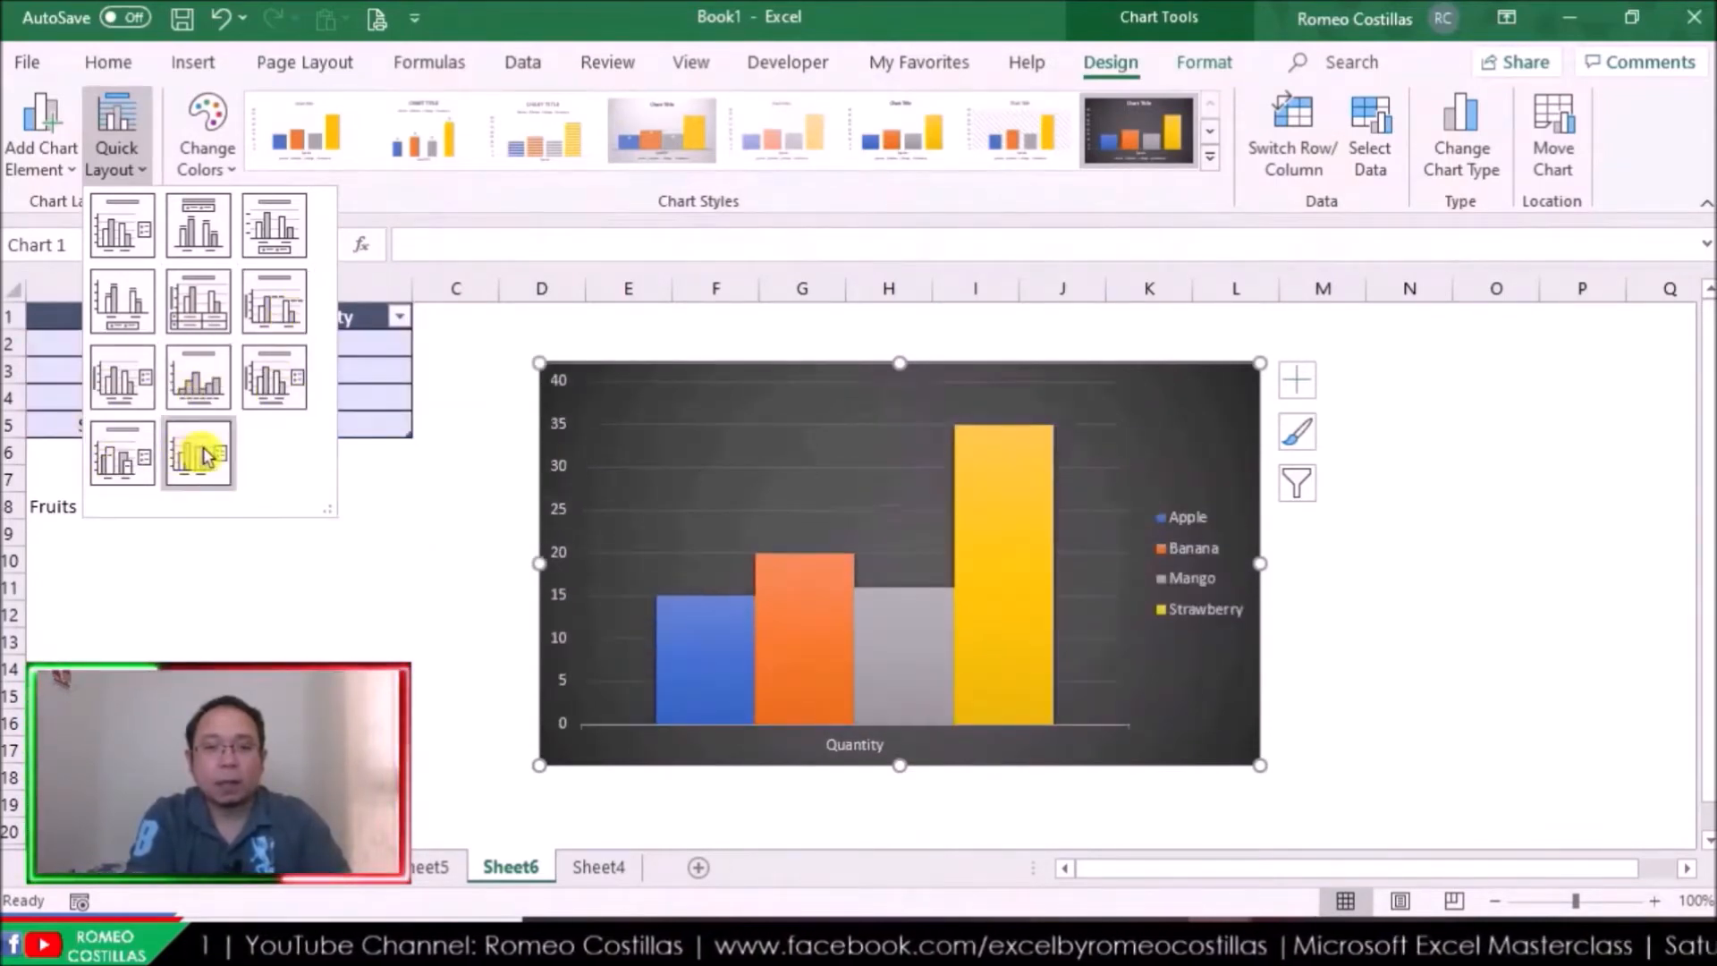
left_click(143, 460)
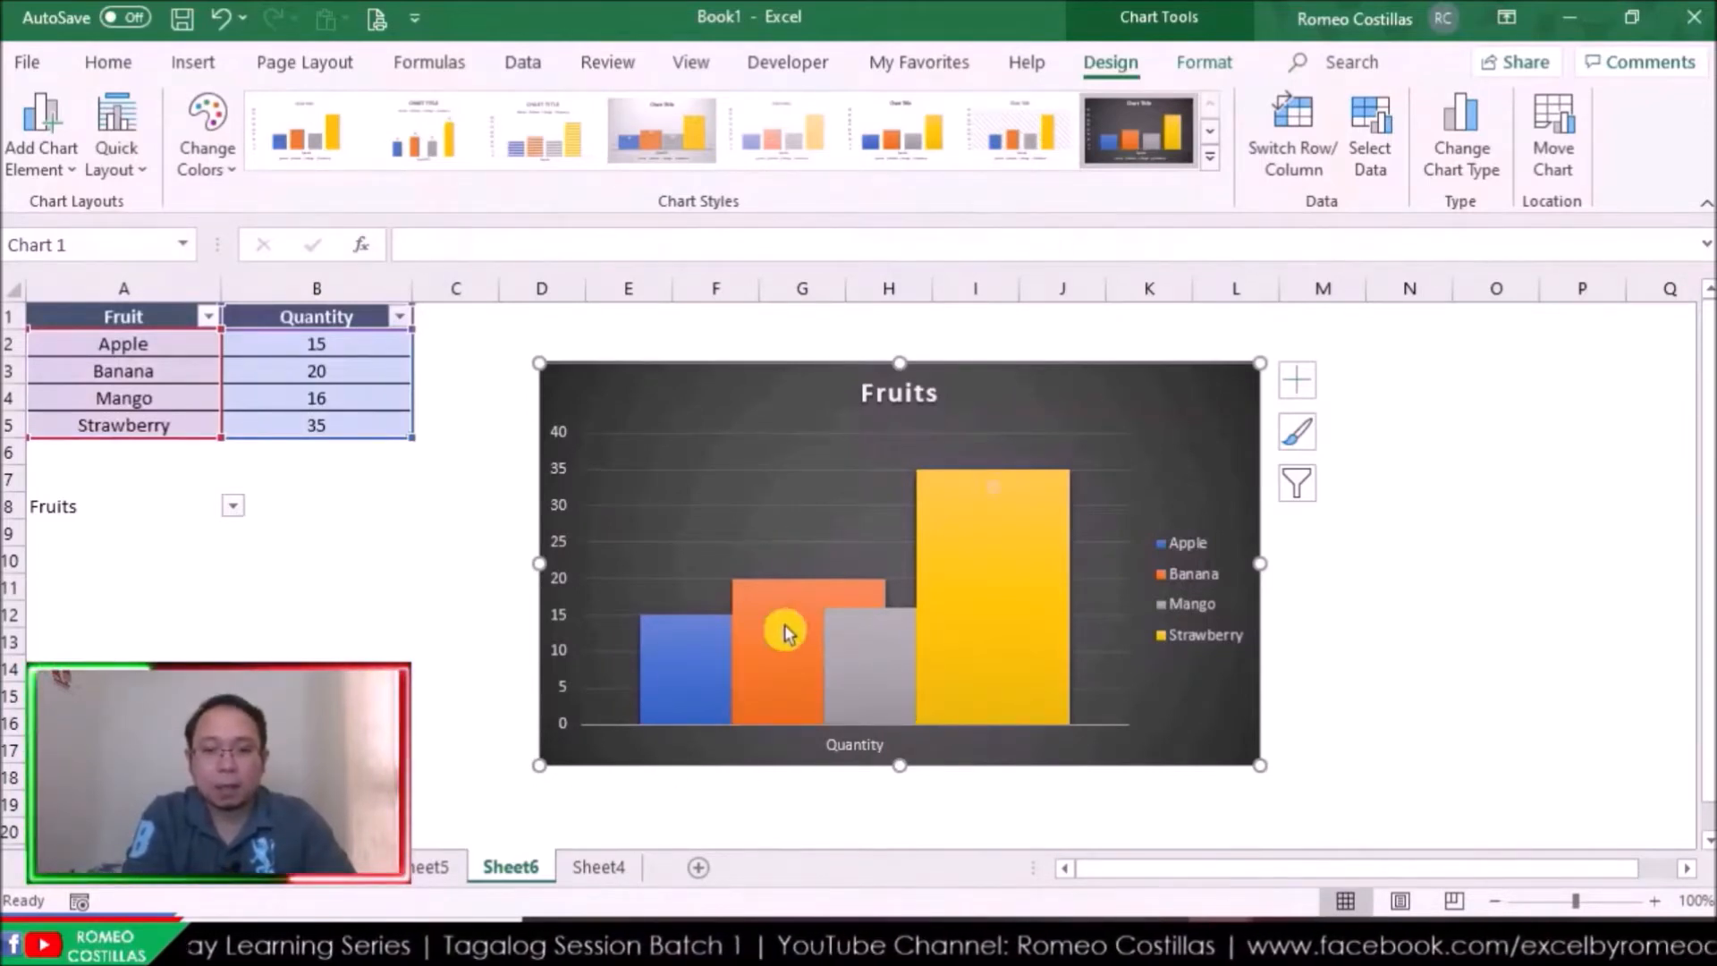
Give the Apple column in the Fruits chart a solid red fill
right_click(696, 657)
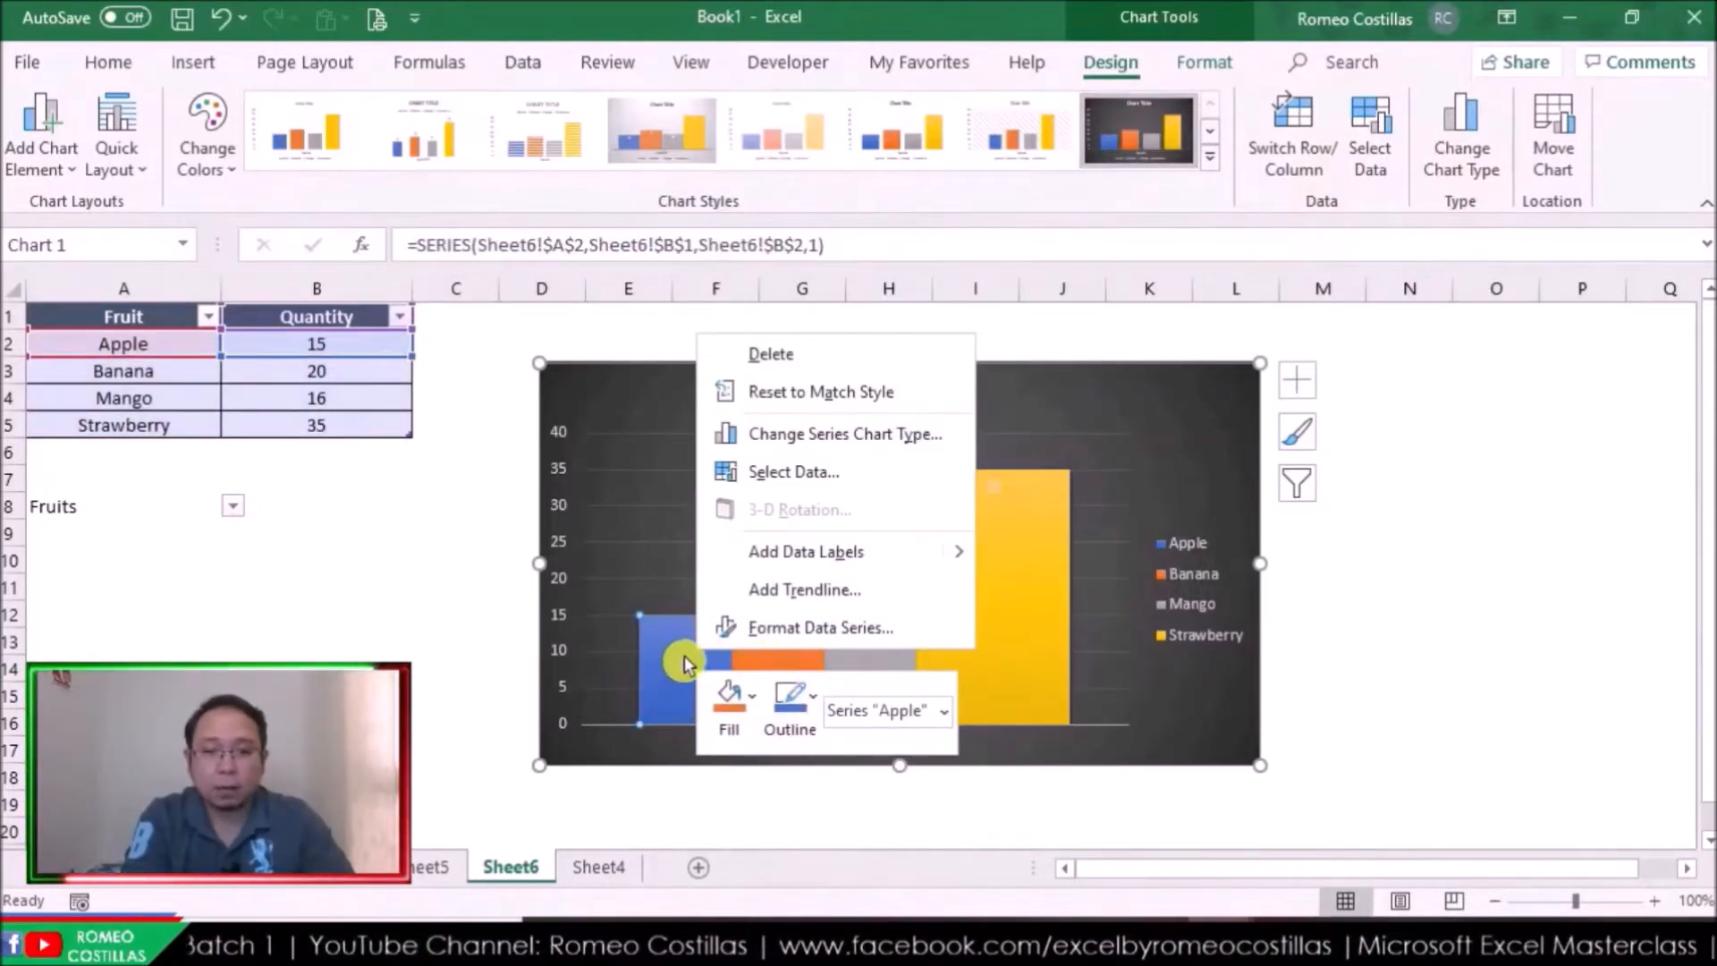
left_click(787, 630)
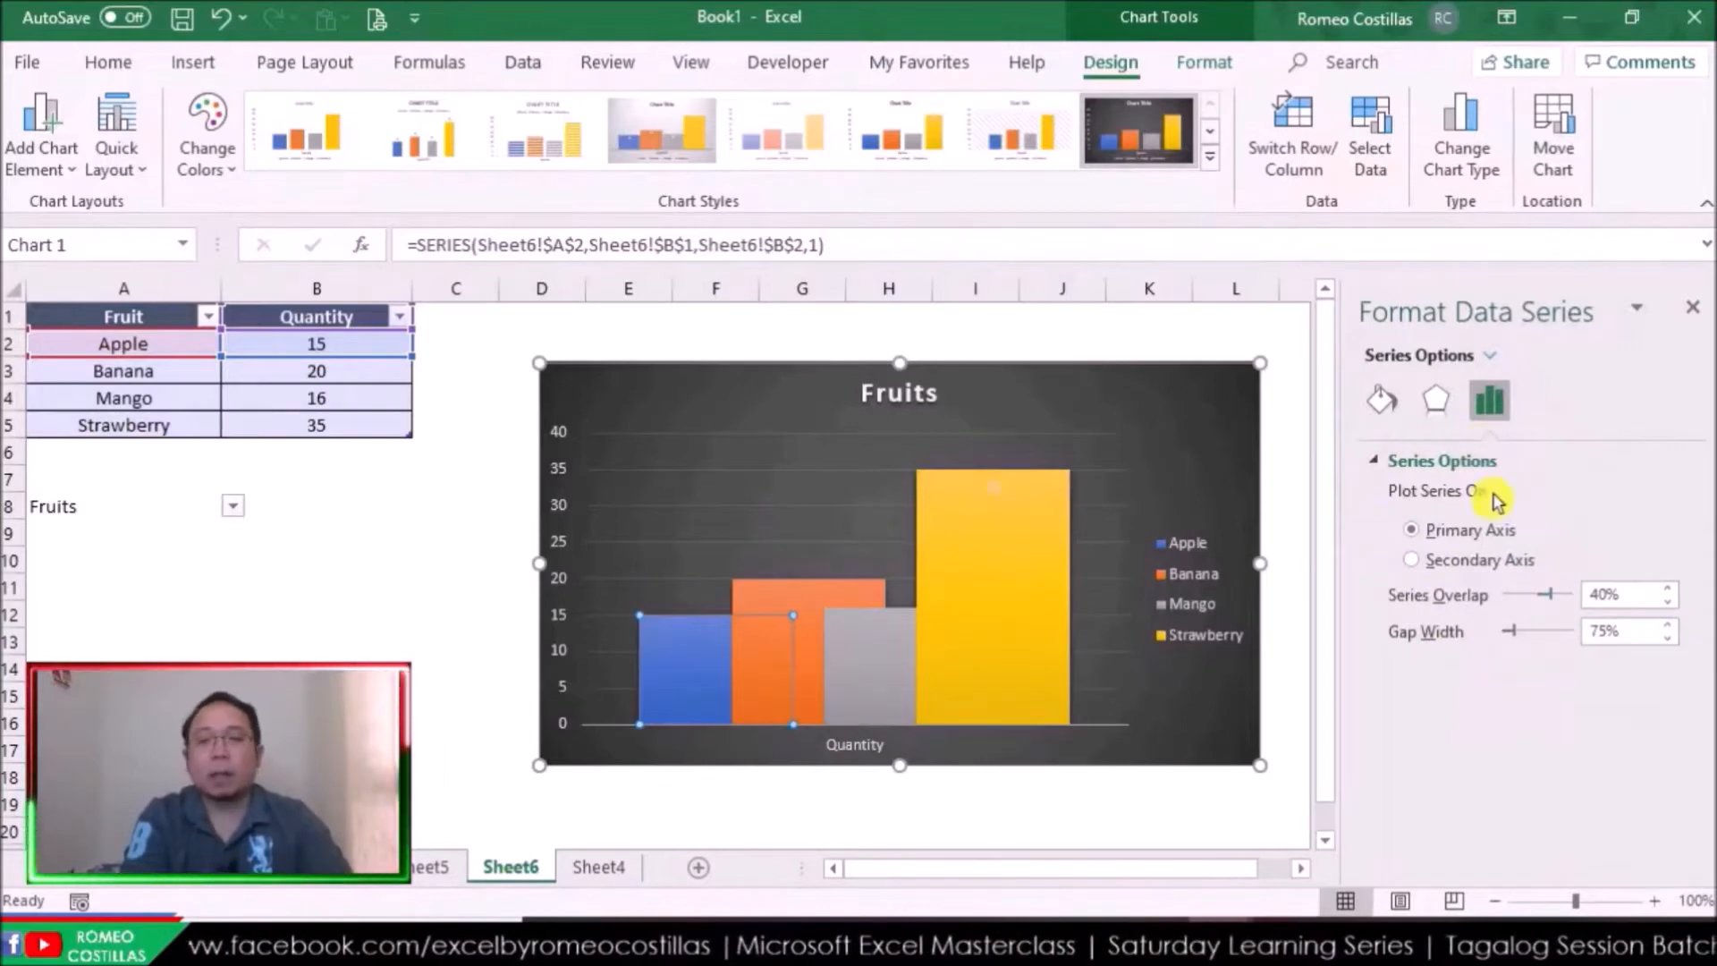
left_click(1380, 403)
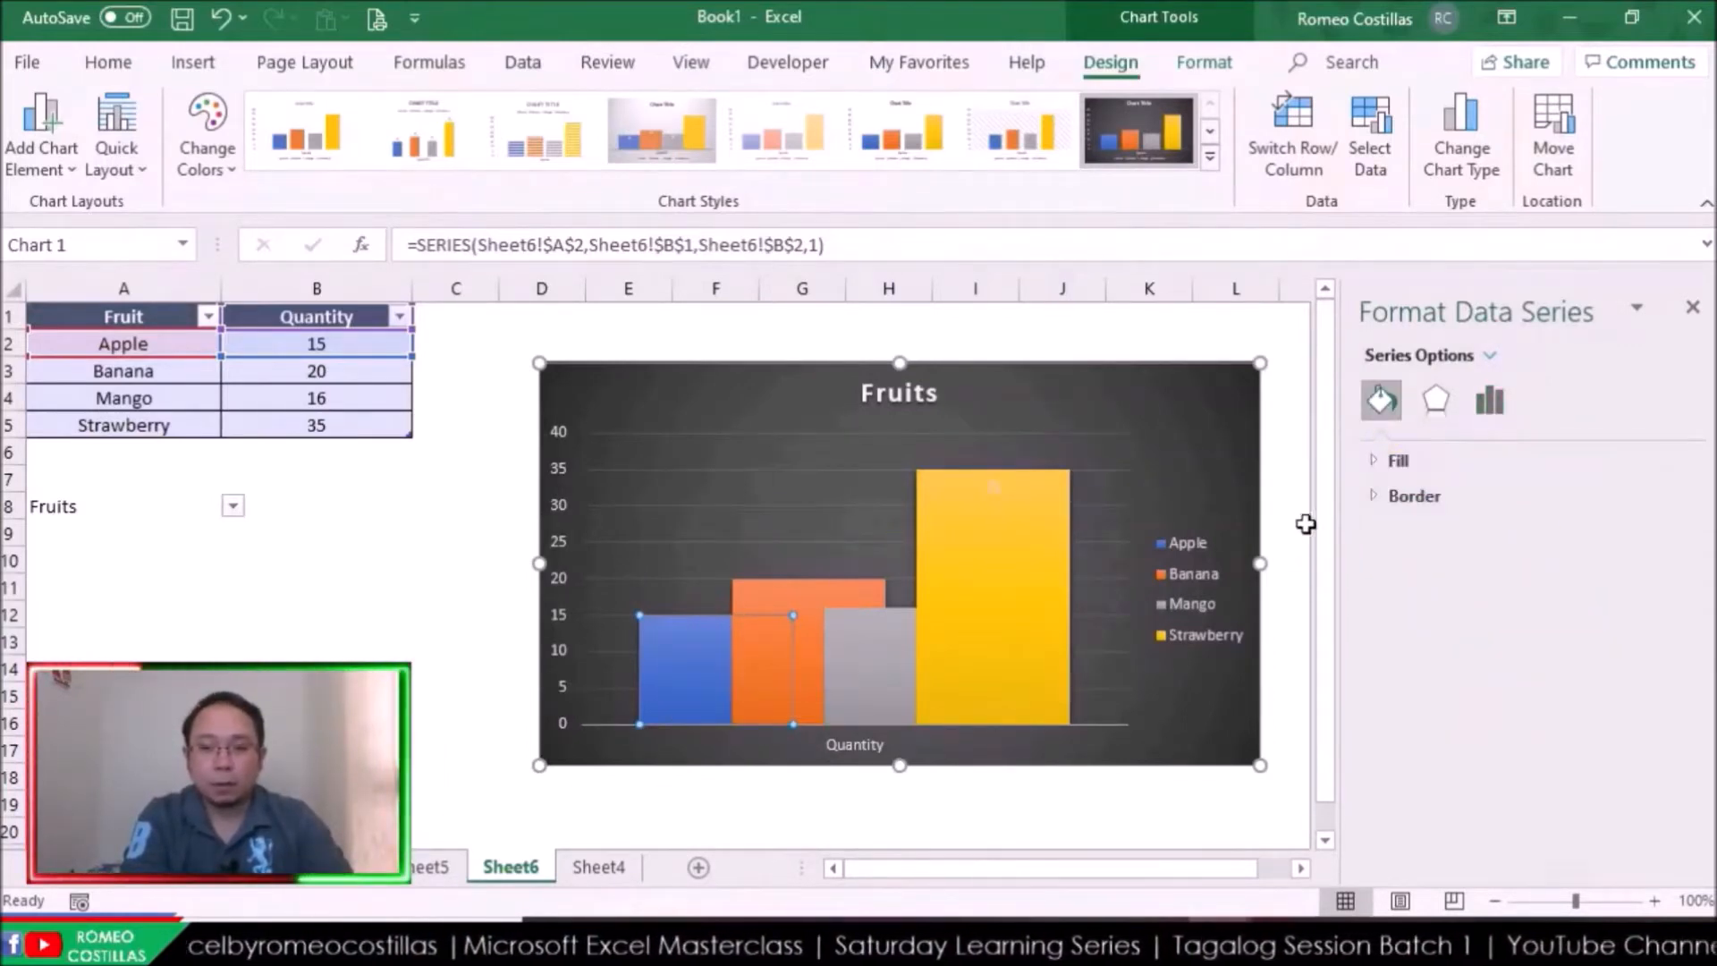
left_click(1384, 458)
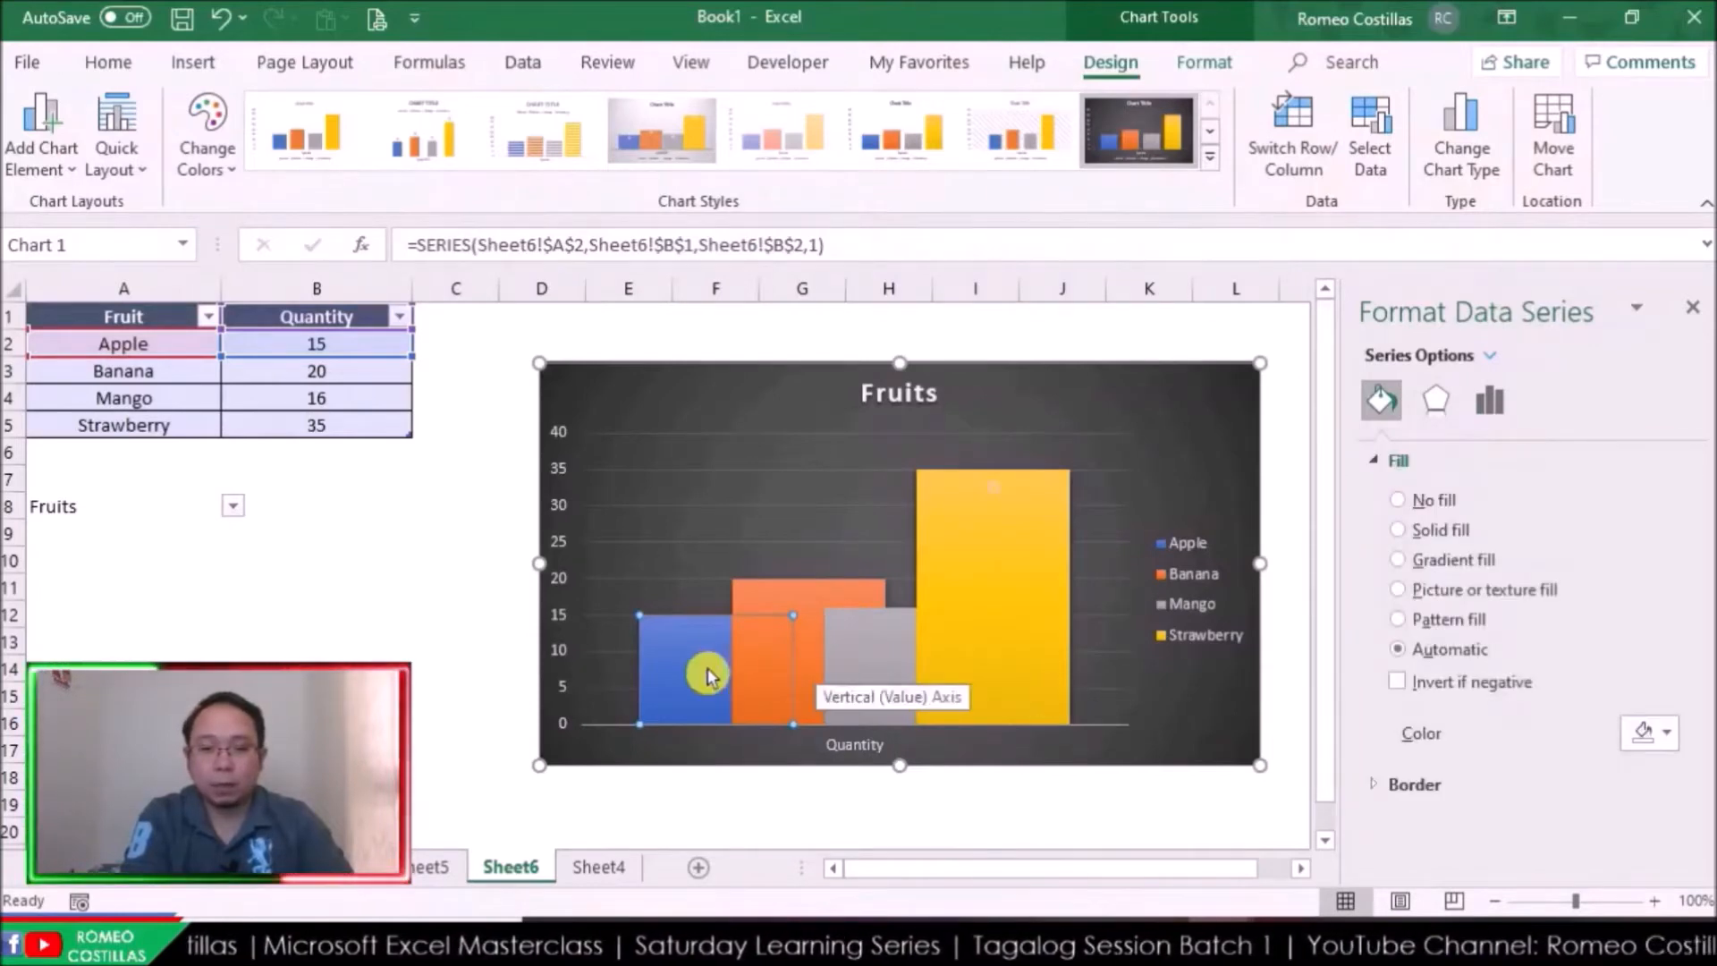
left_click(1442, 529)
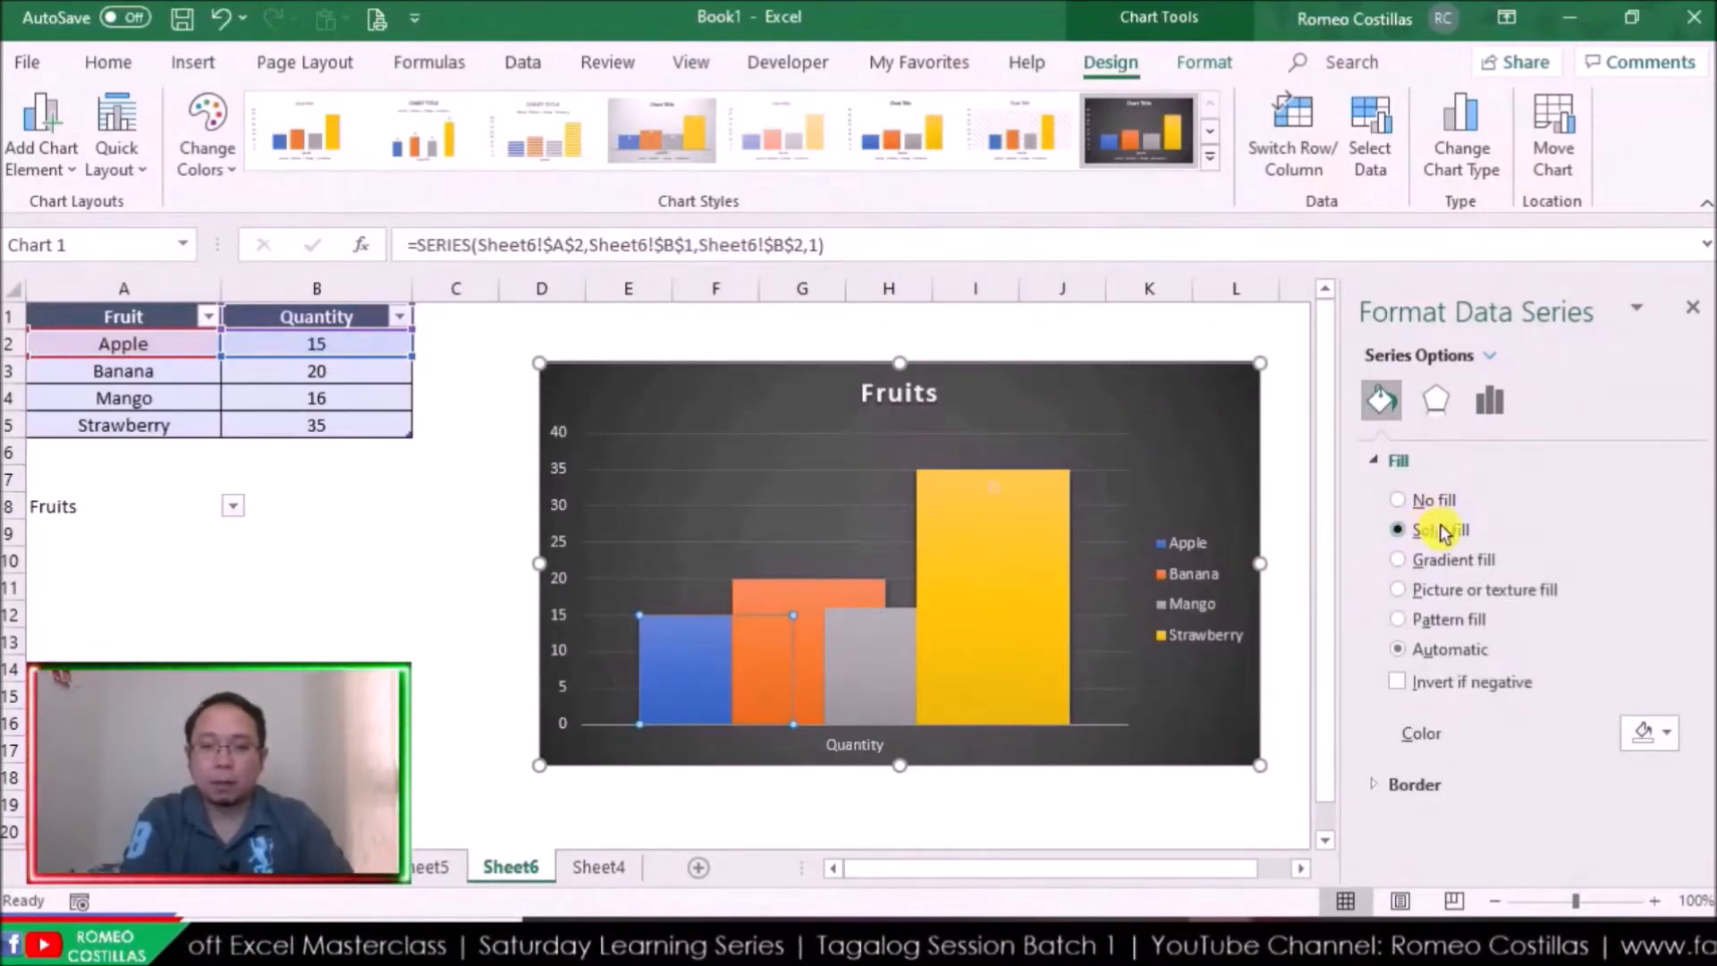
left_click(1659, 735)
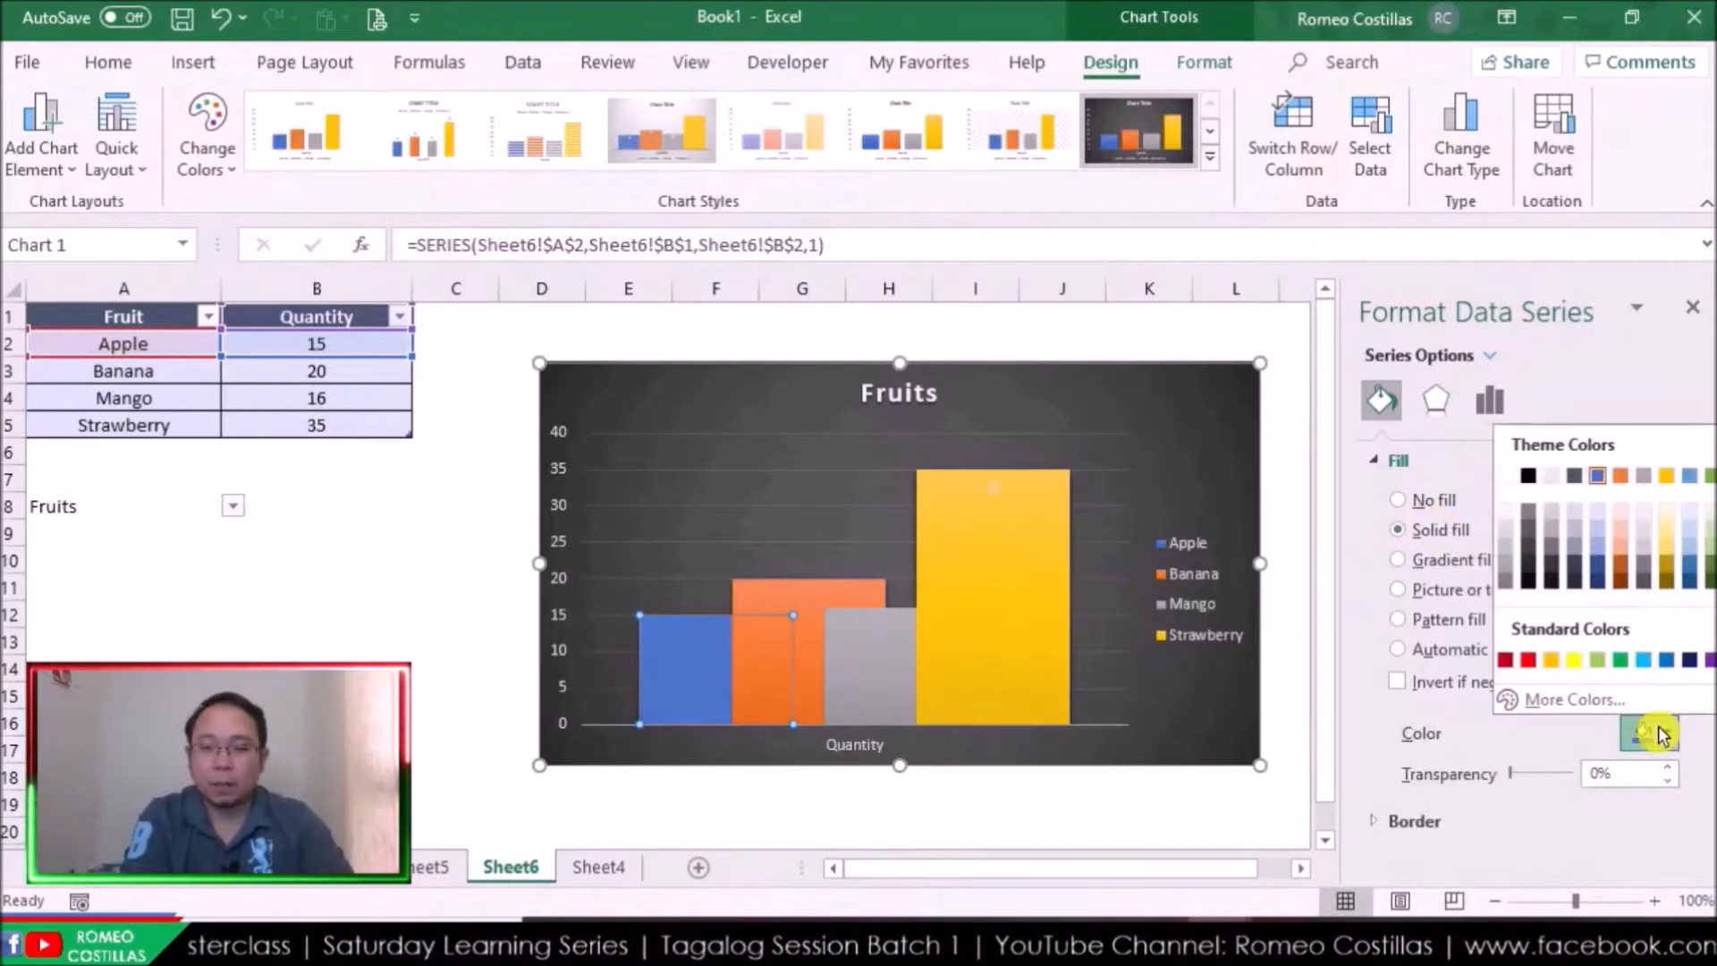
left_click(1528, 660)
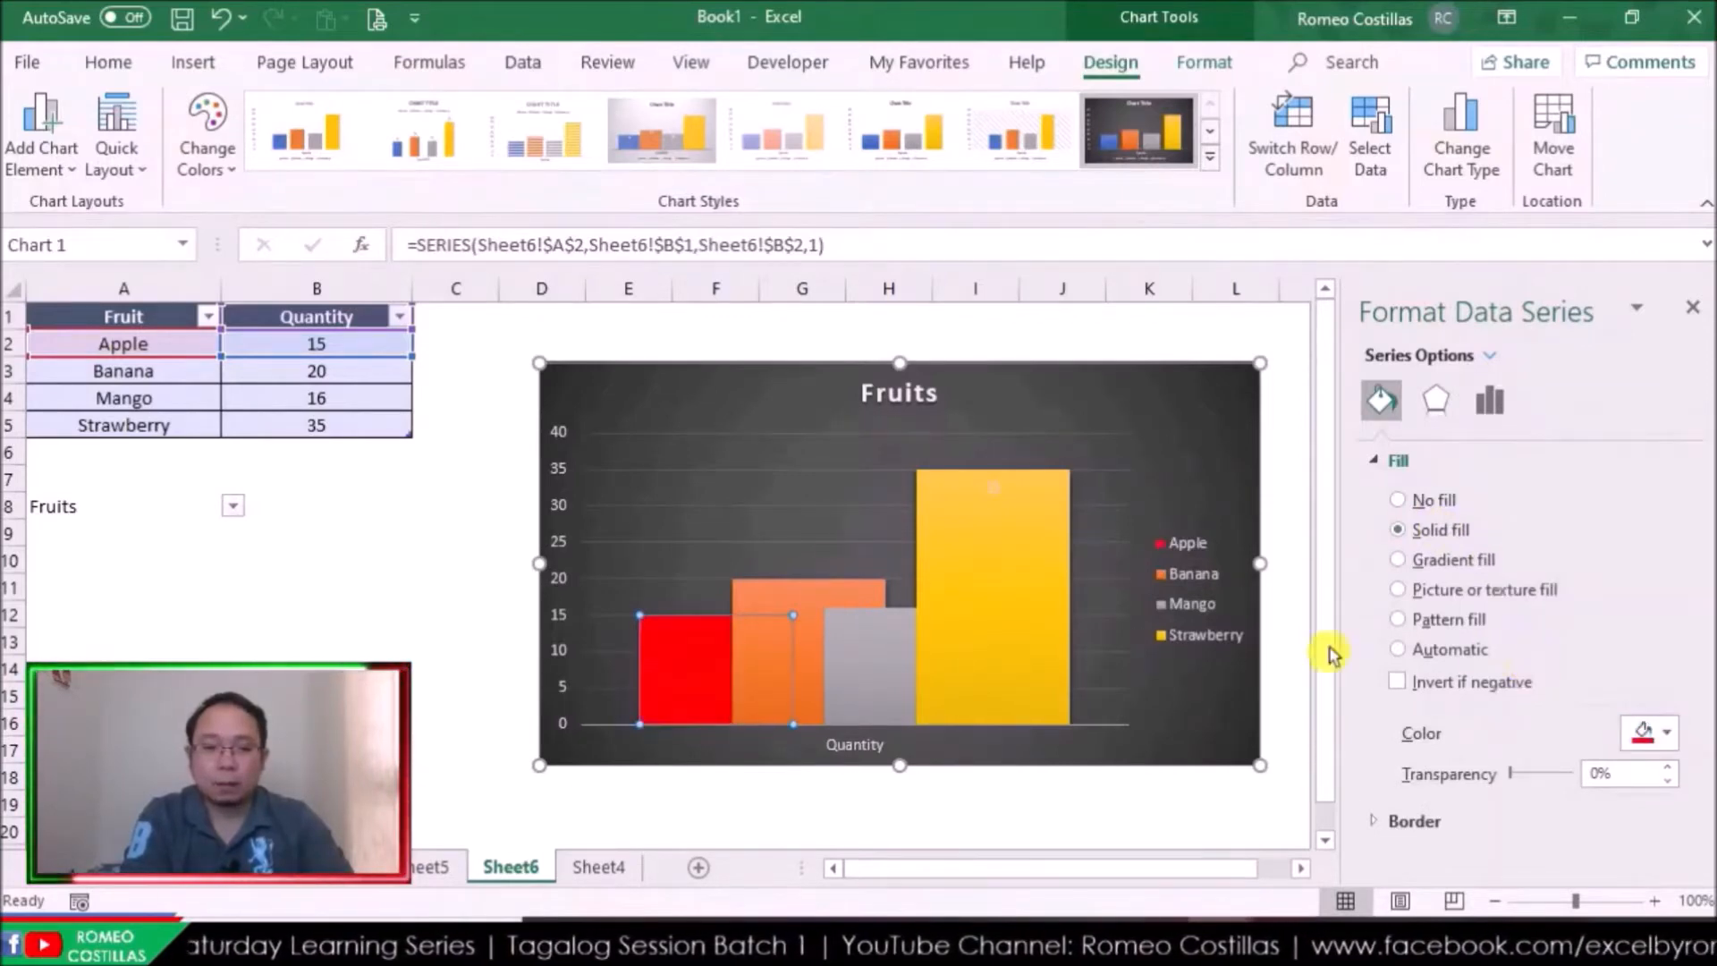
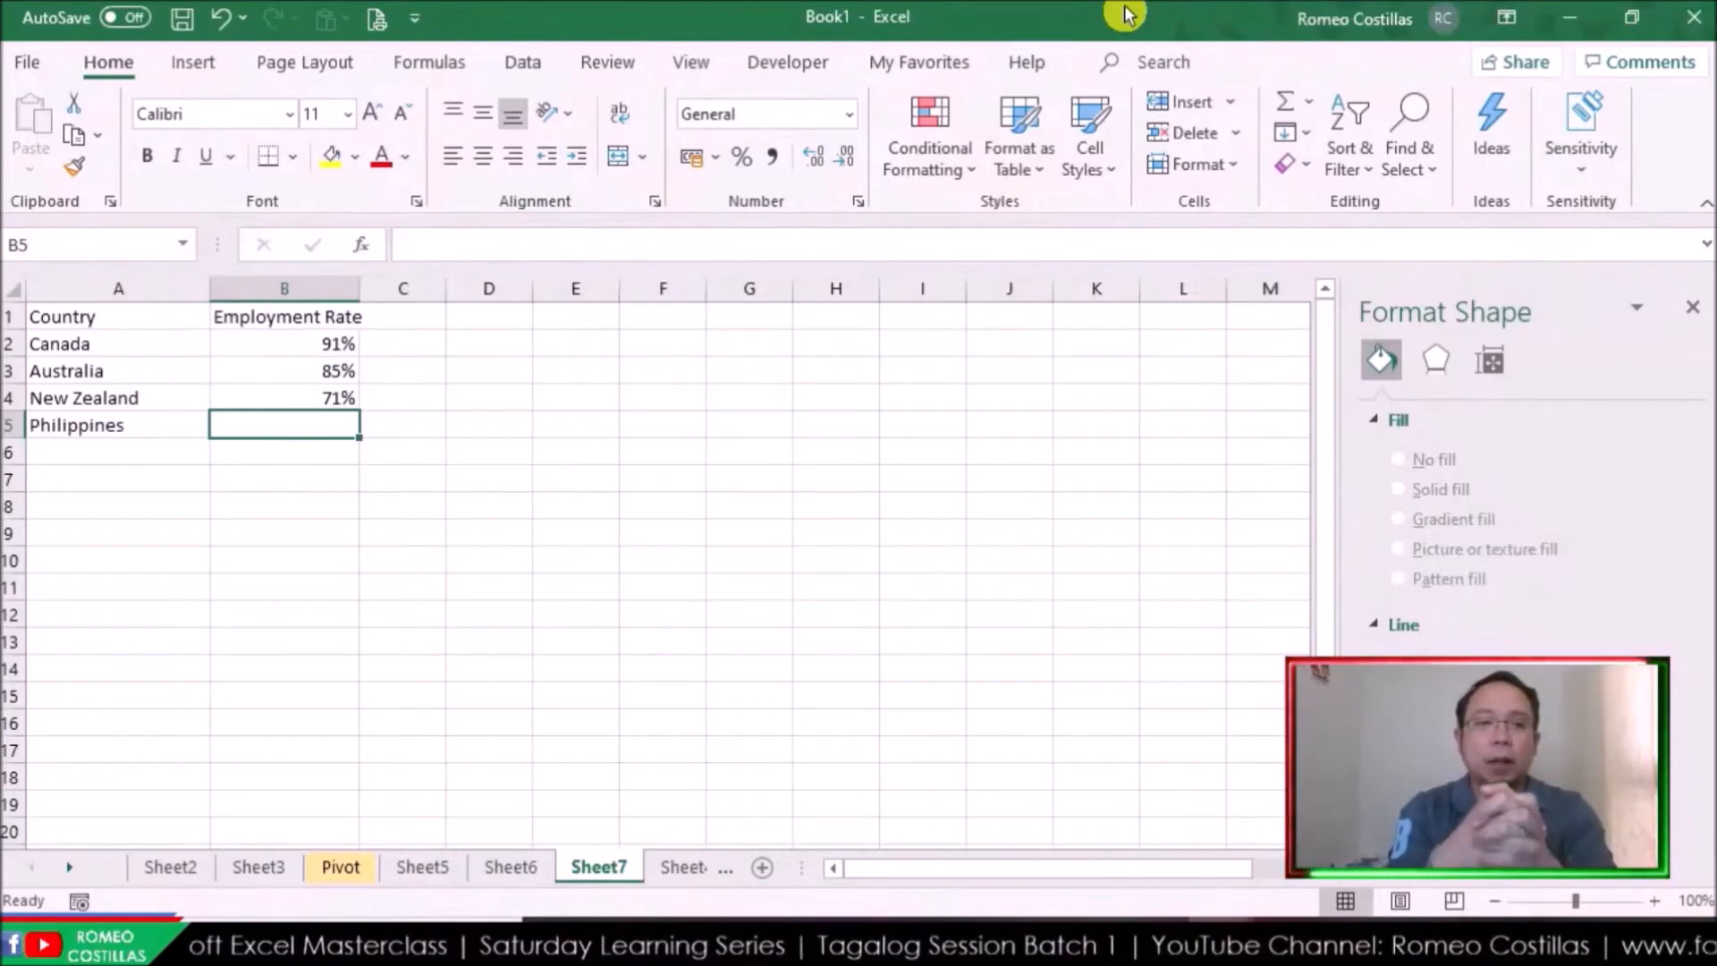
Enter 95% as the employment rate for the Philippines in cell B5
type("95%")
key("Return")
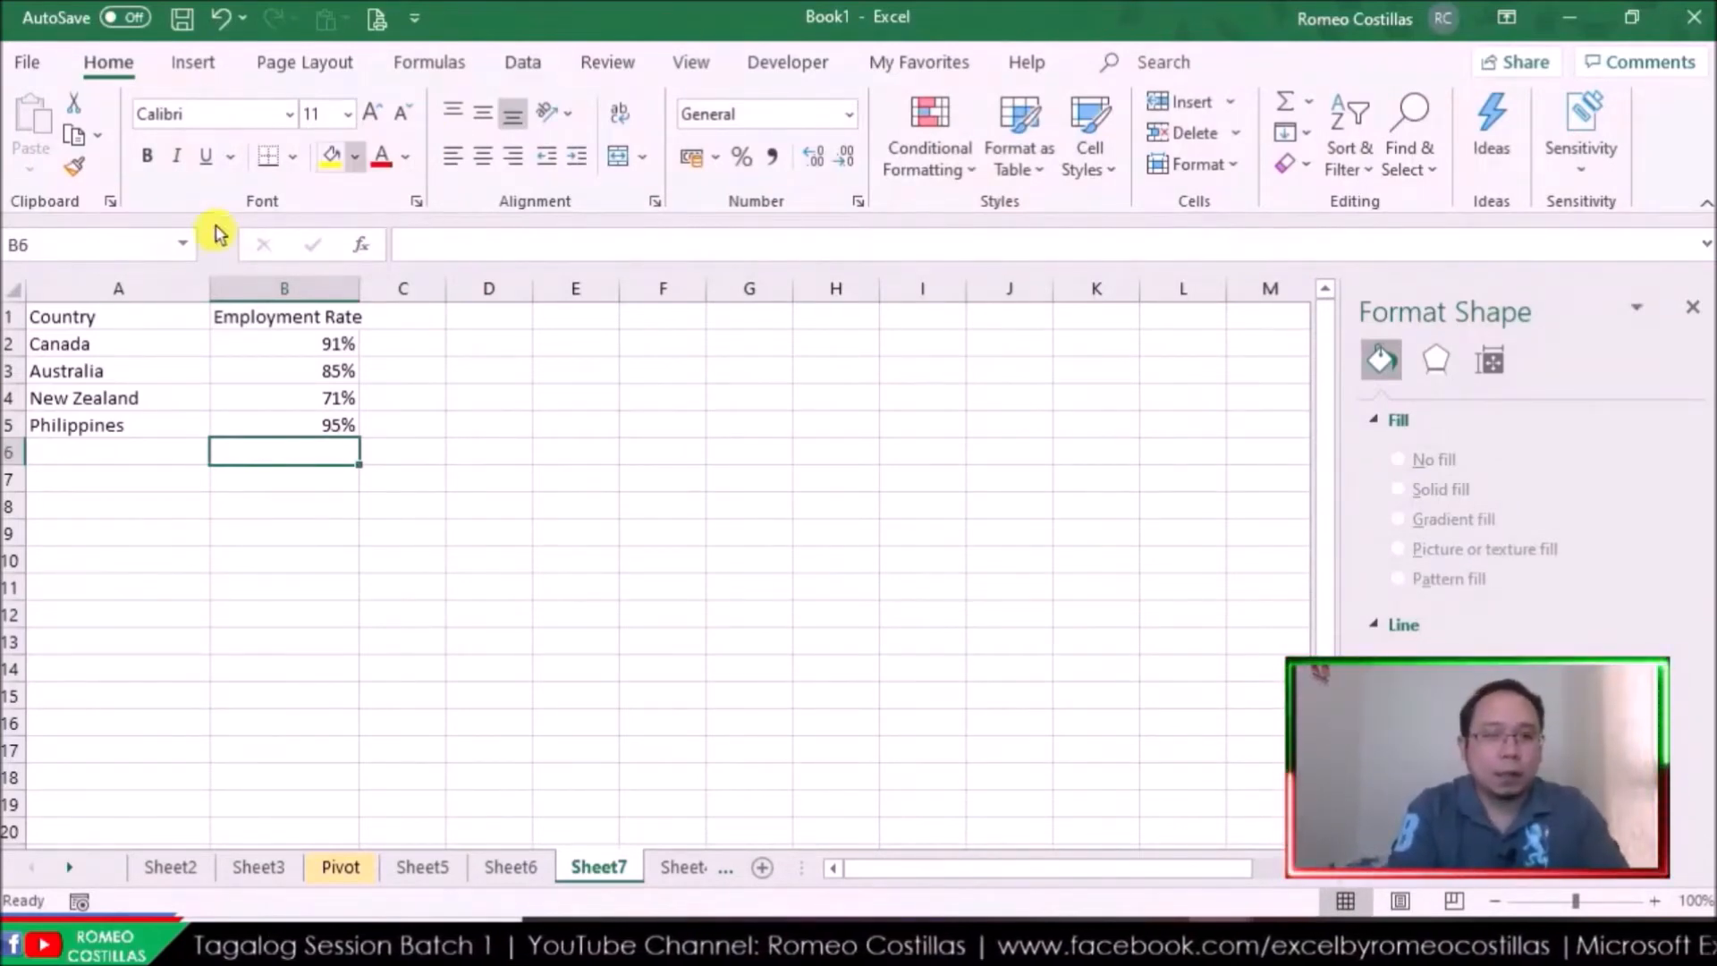
Insert the recommended clustered column chart for A1:B5 and place it beside the table, starting near column D
left_click_drag(138, 315, 276, 430)
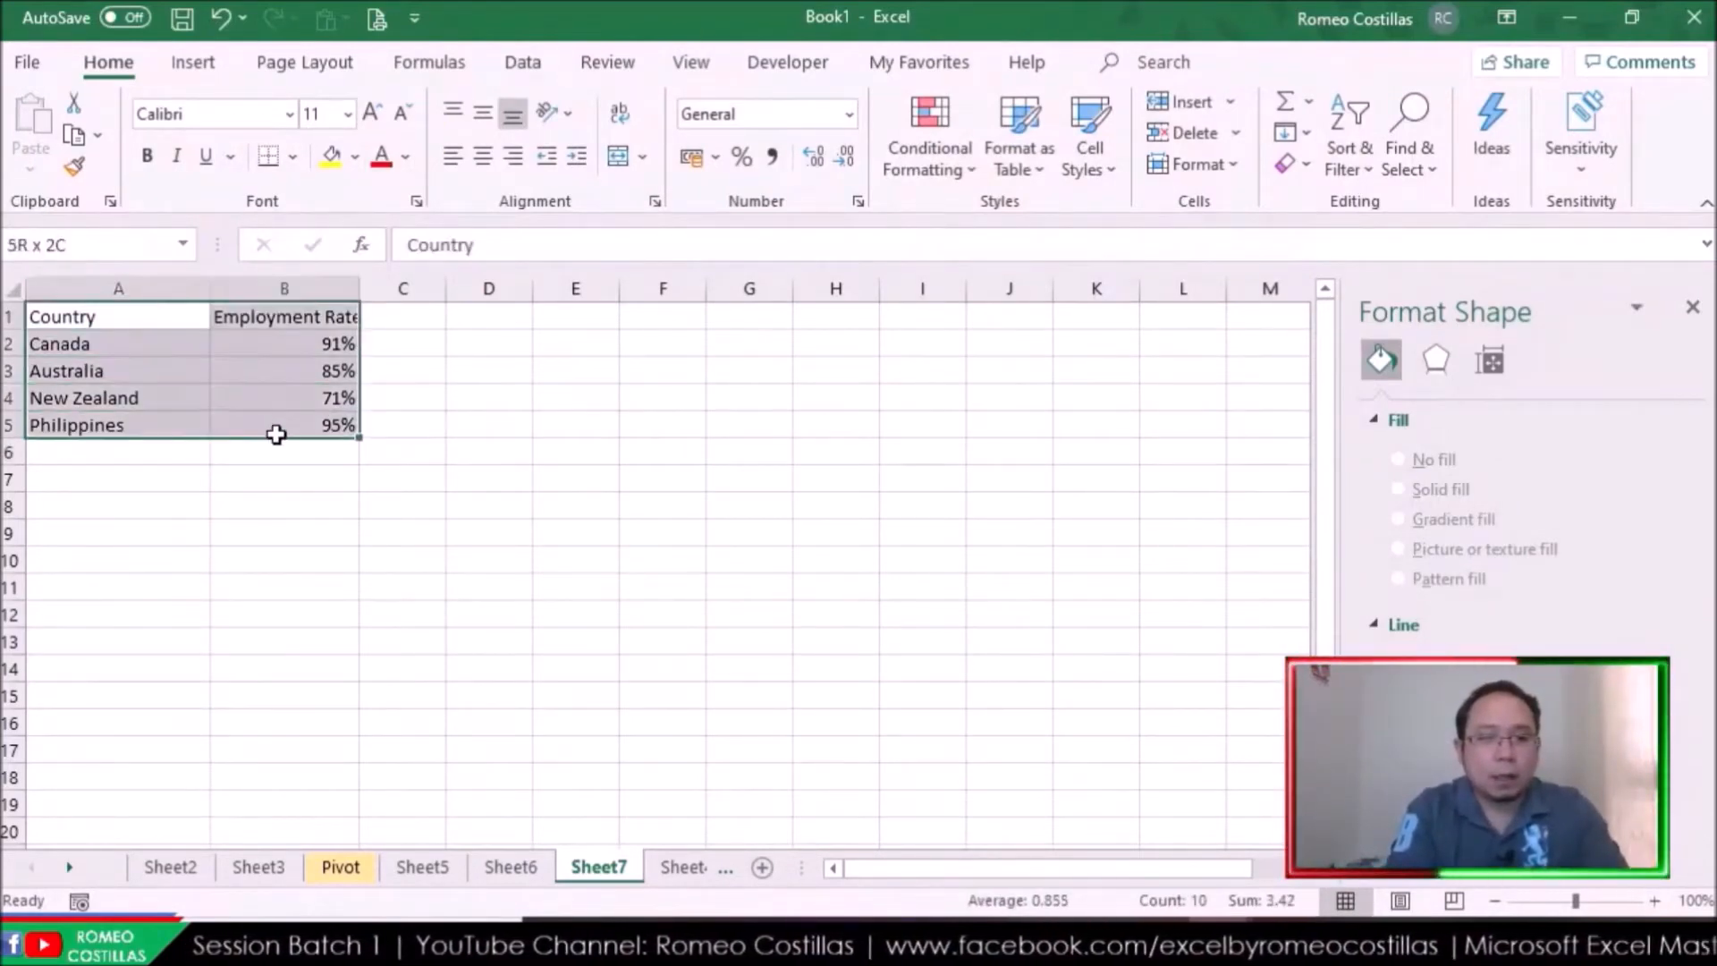
left_click(184, 67)
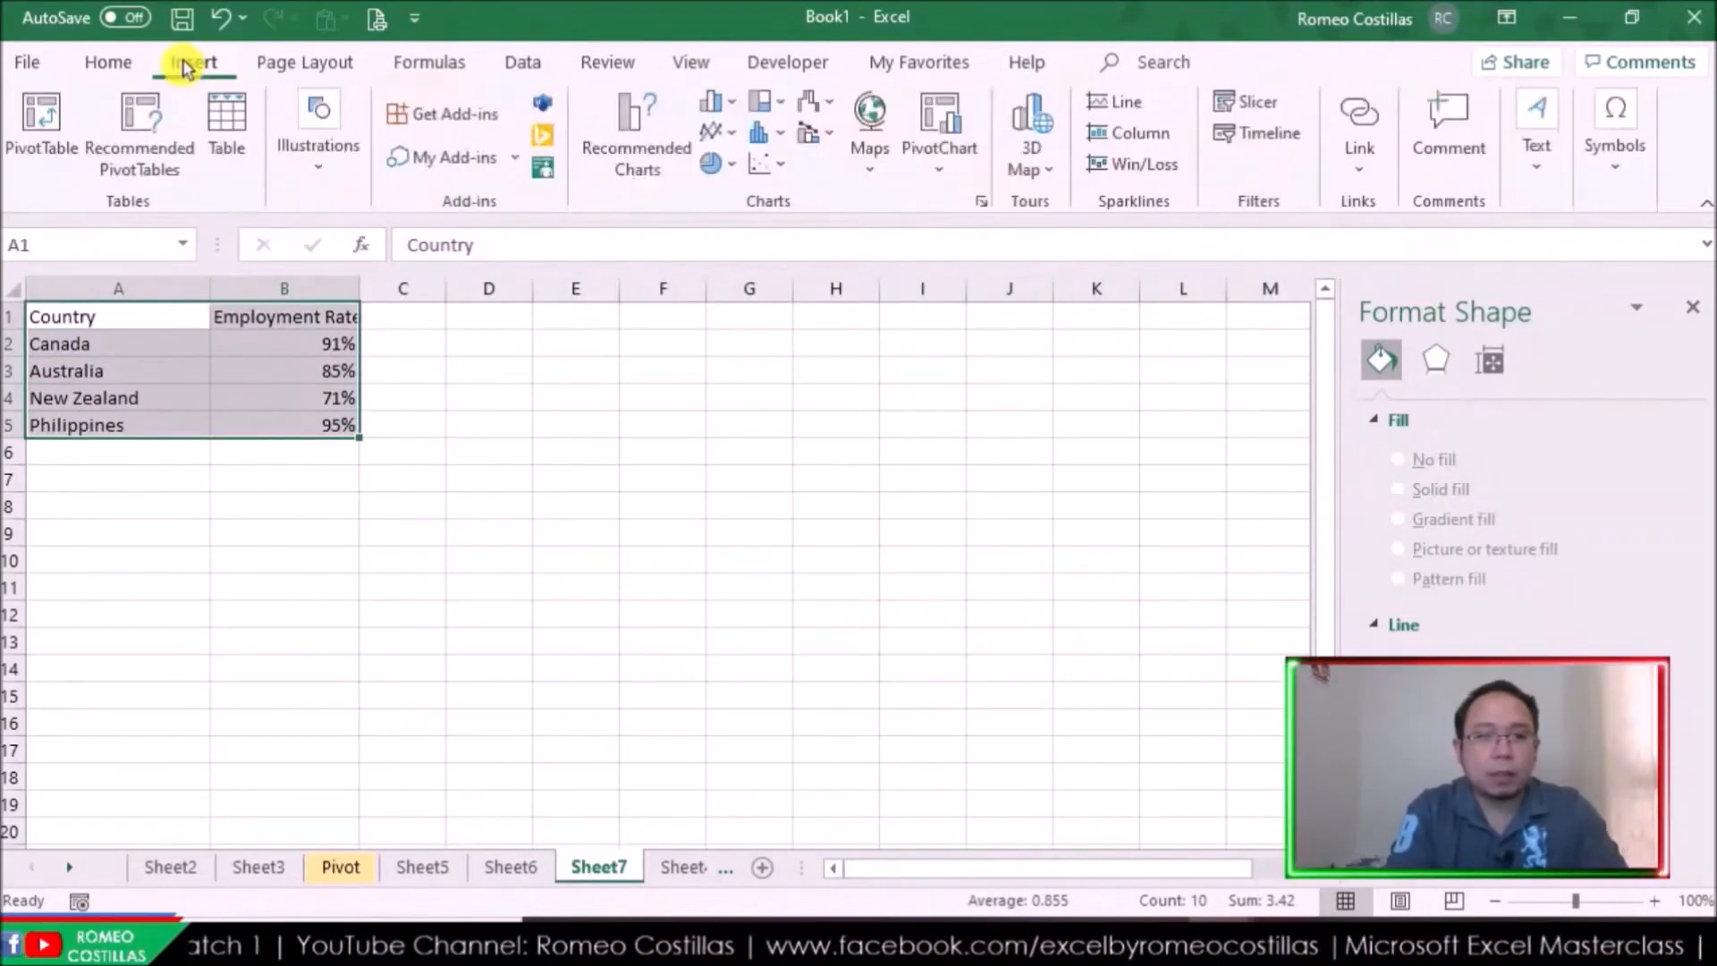
left_click(651, 170)
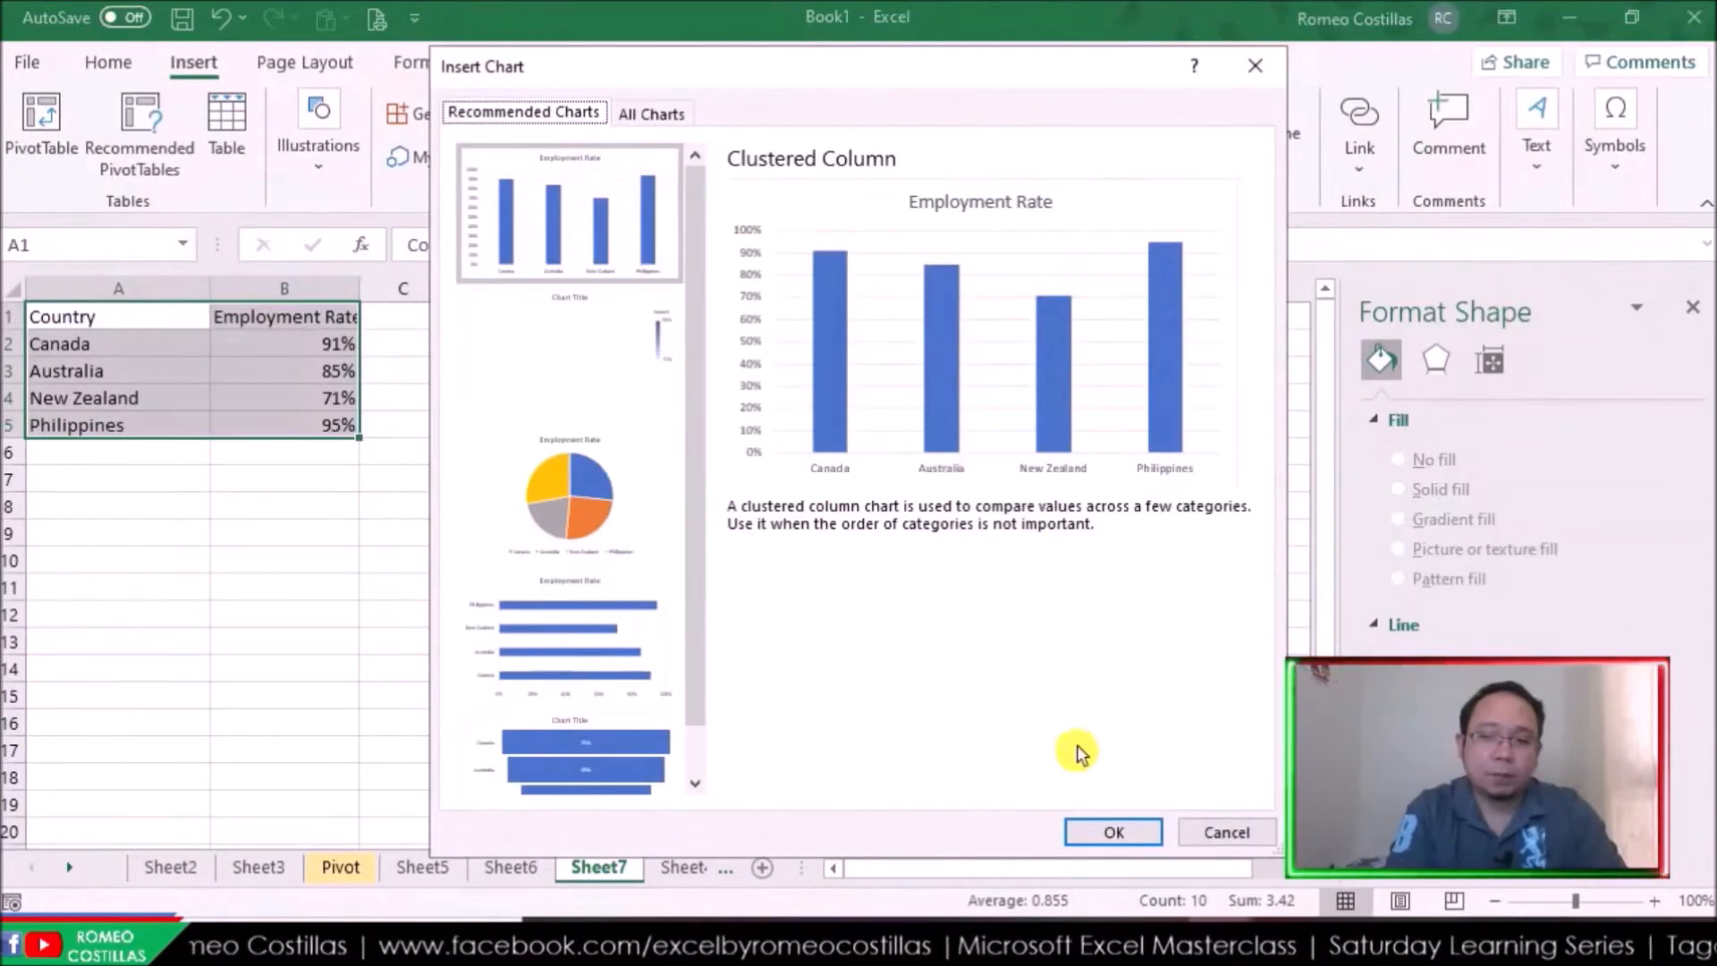
left_click(1097, 836)
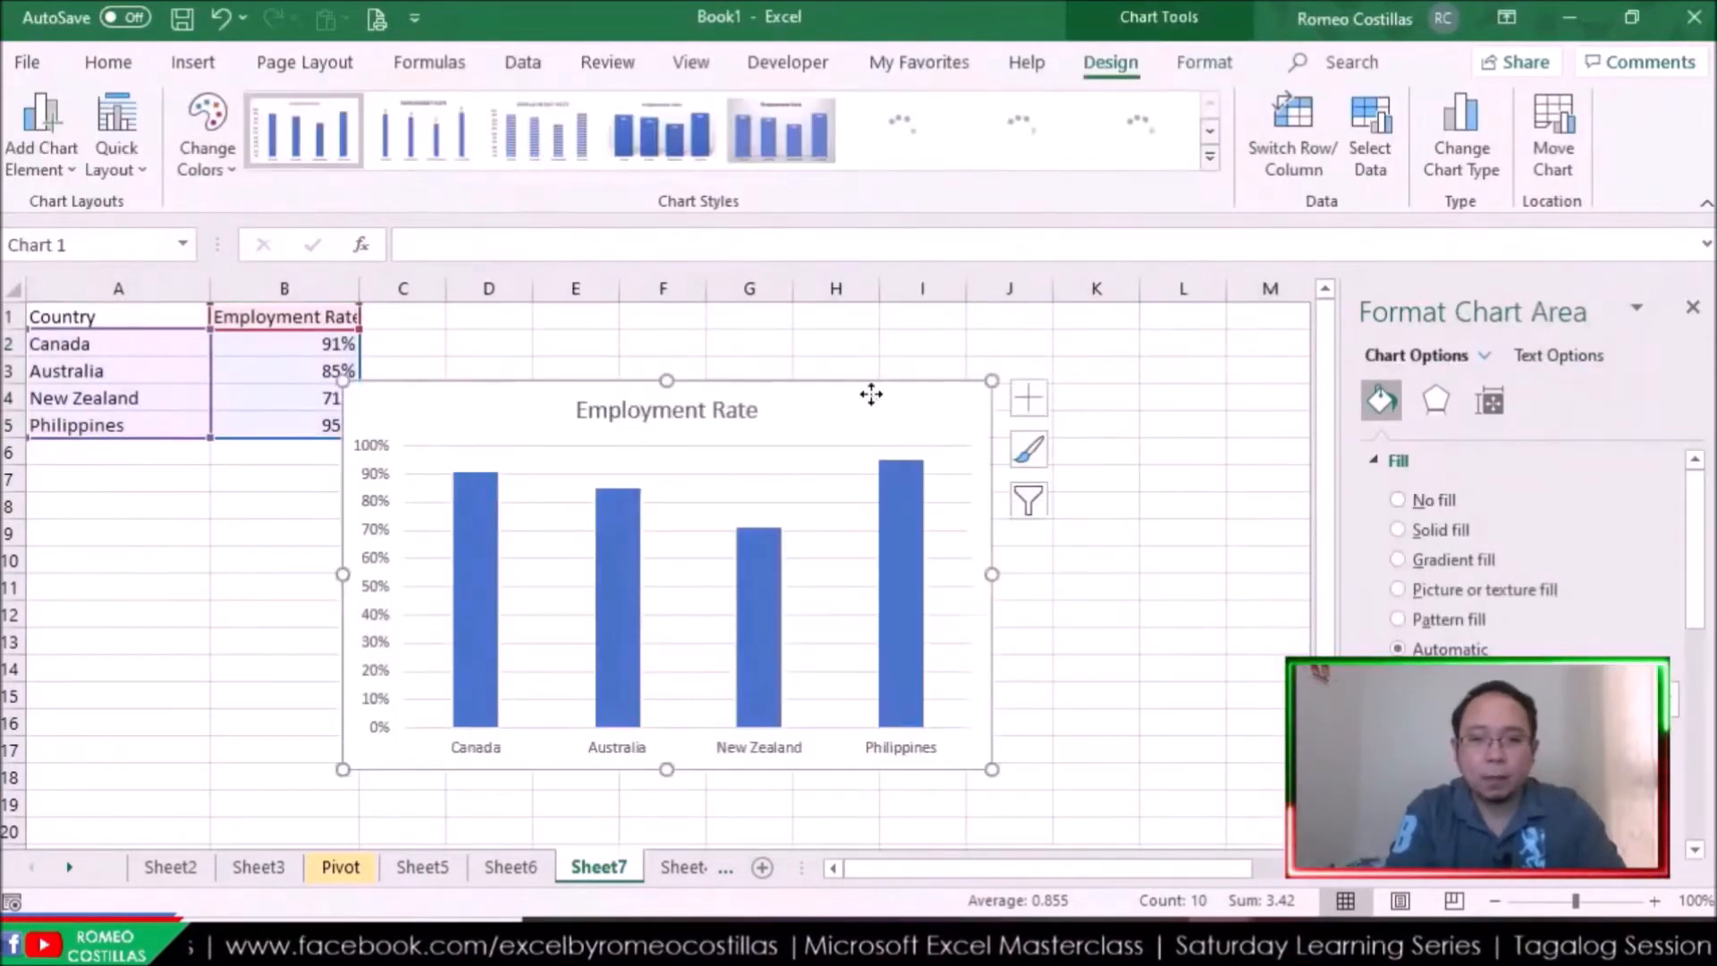
left_click_drag(874, 394, 1006, 349)
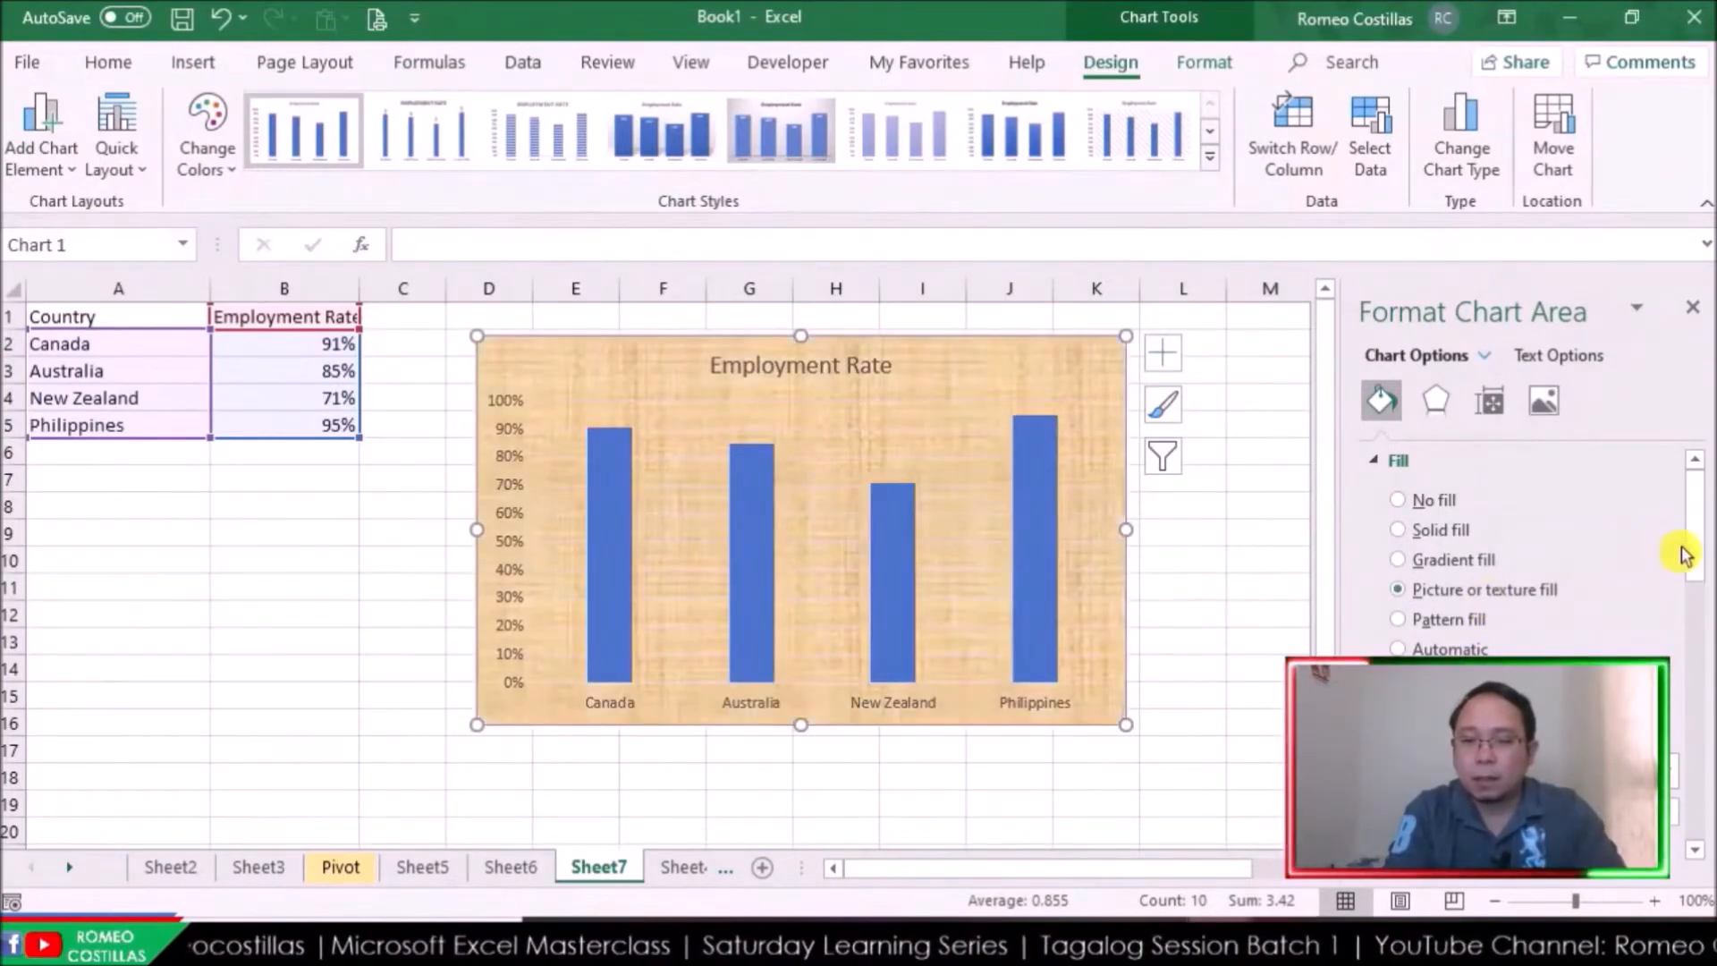
Undo the chart area's texture fill, apply the picture or texture fill to the Employment Rate columns instead, and deselect the chart
key("ctrl+z")
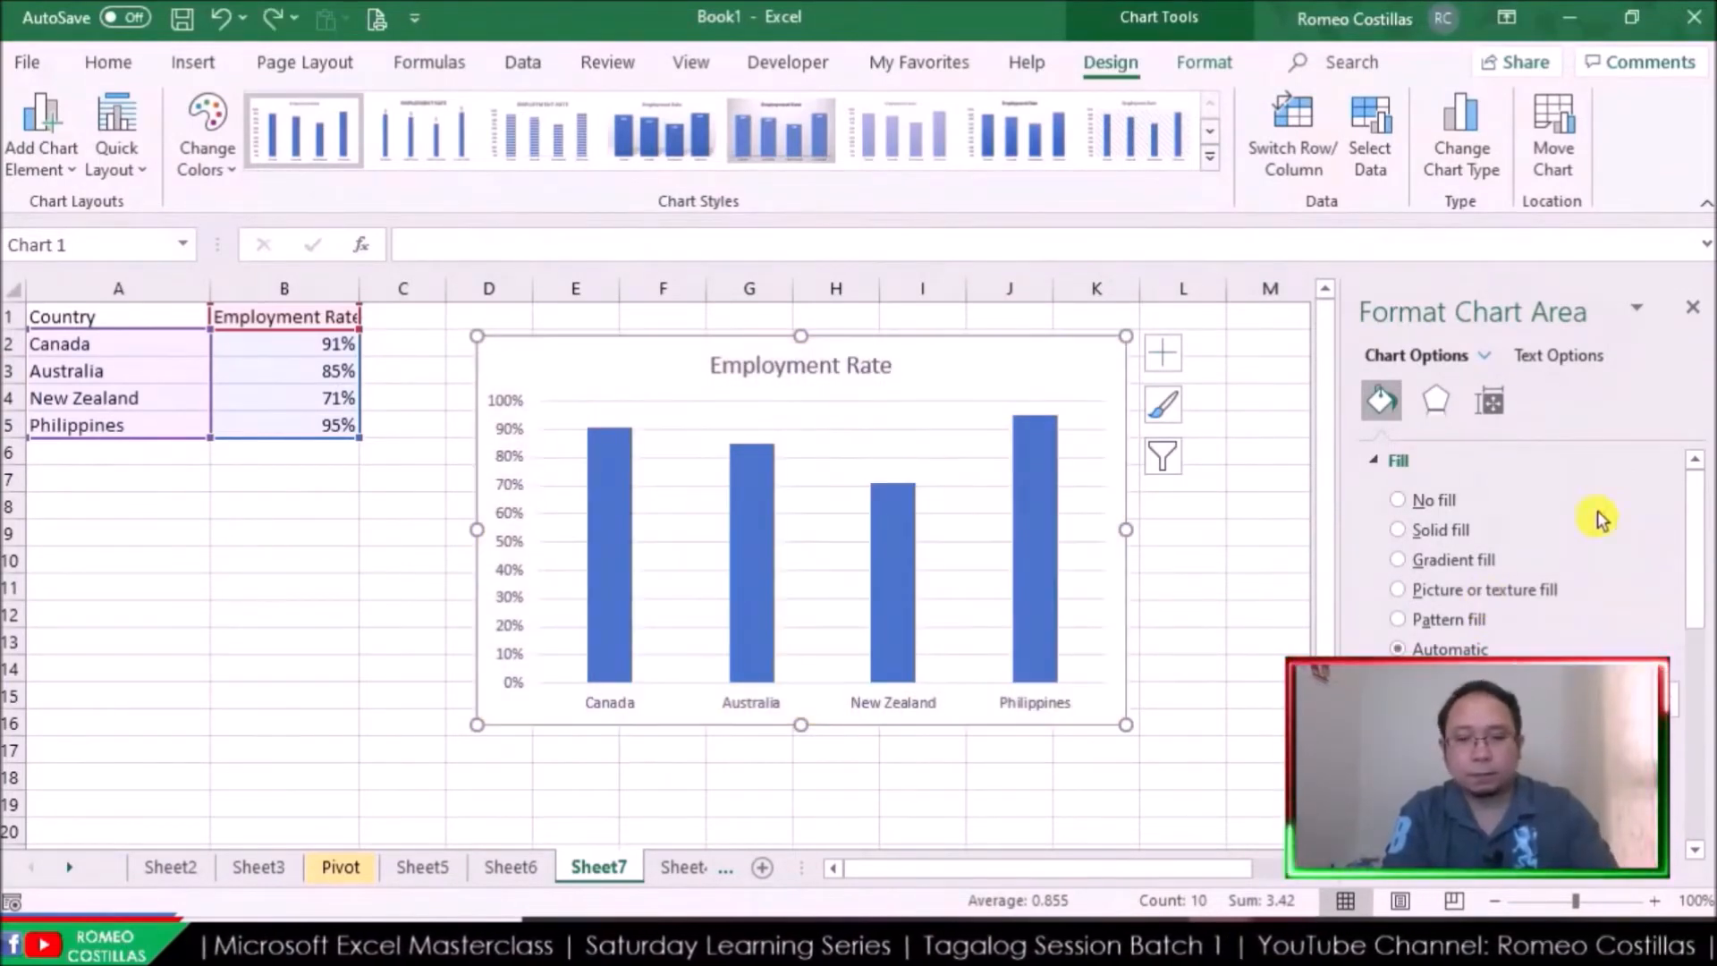
left_click(594, 490)
right_click(594, 491)
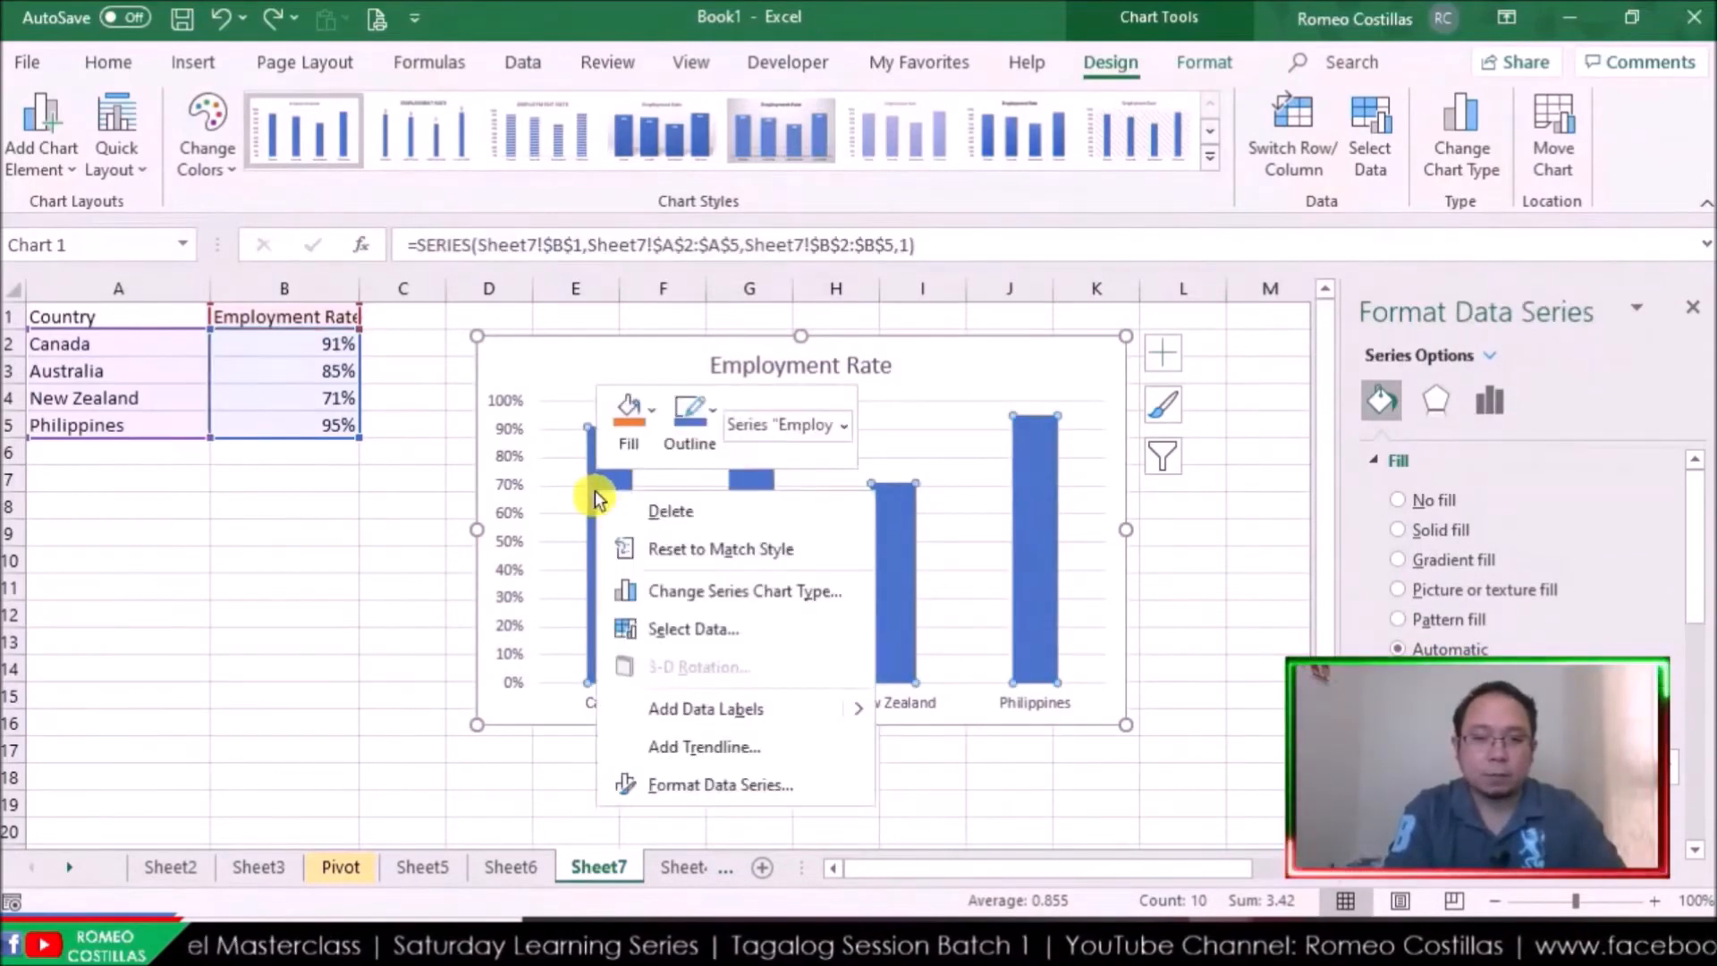
left_click(799, 795)
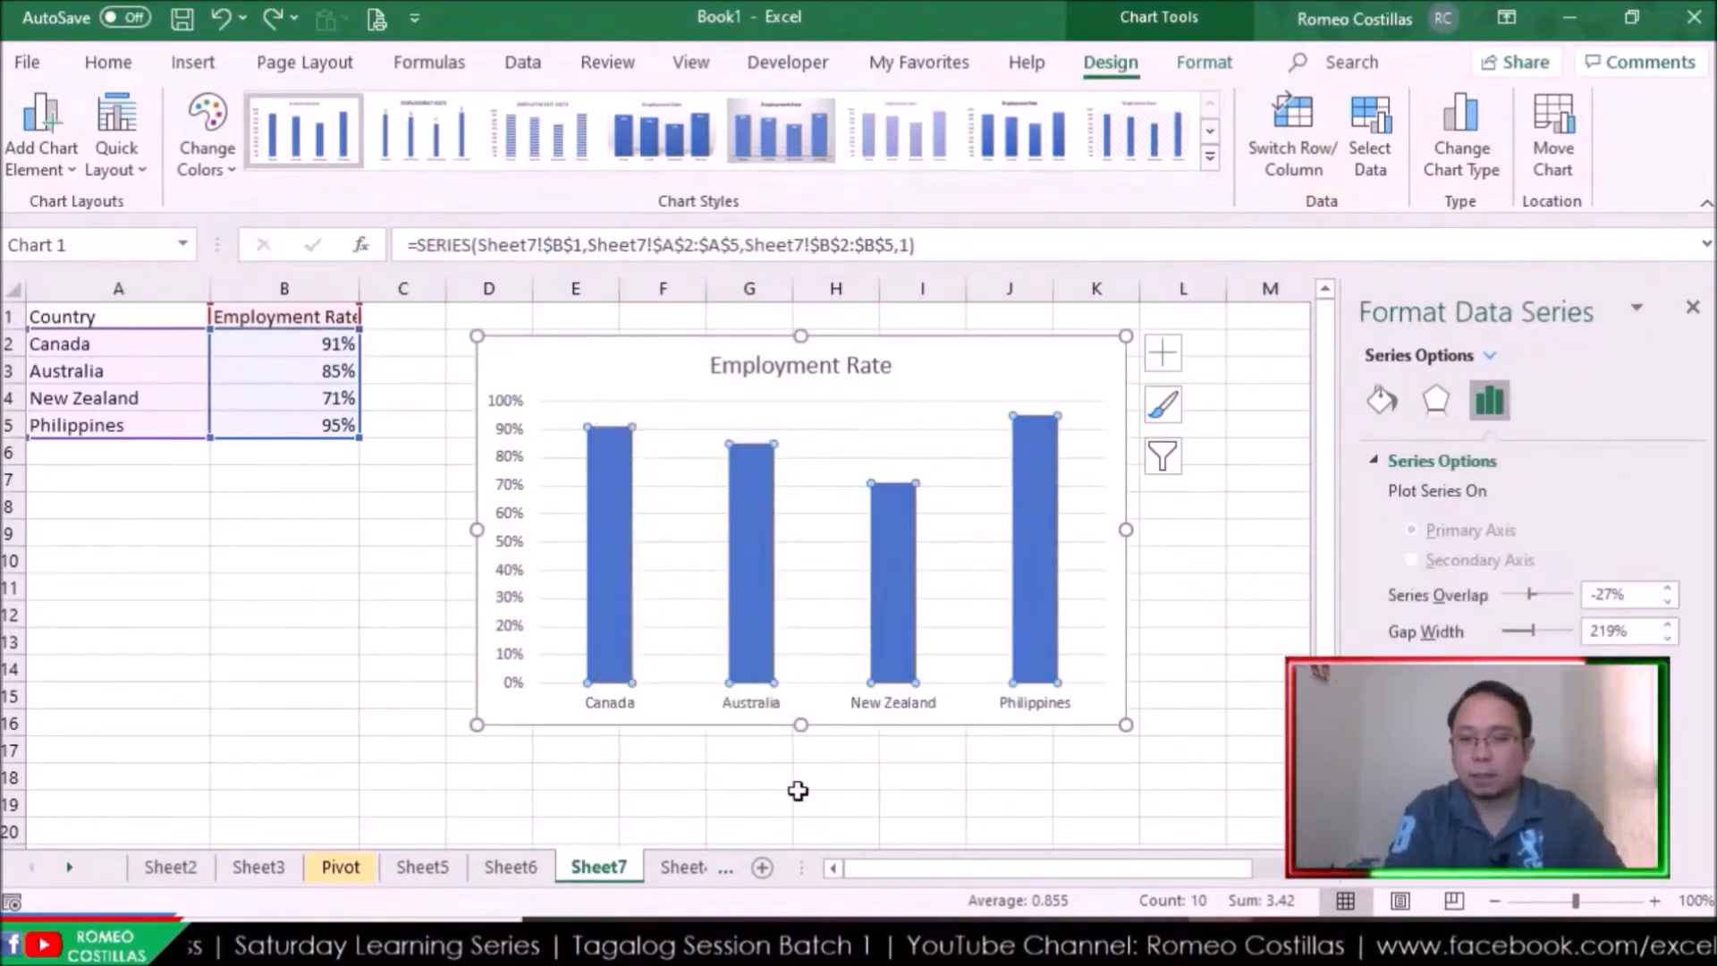
left_click(1378, 409)
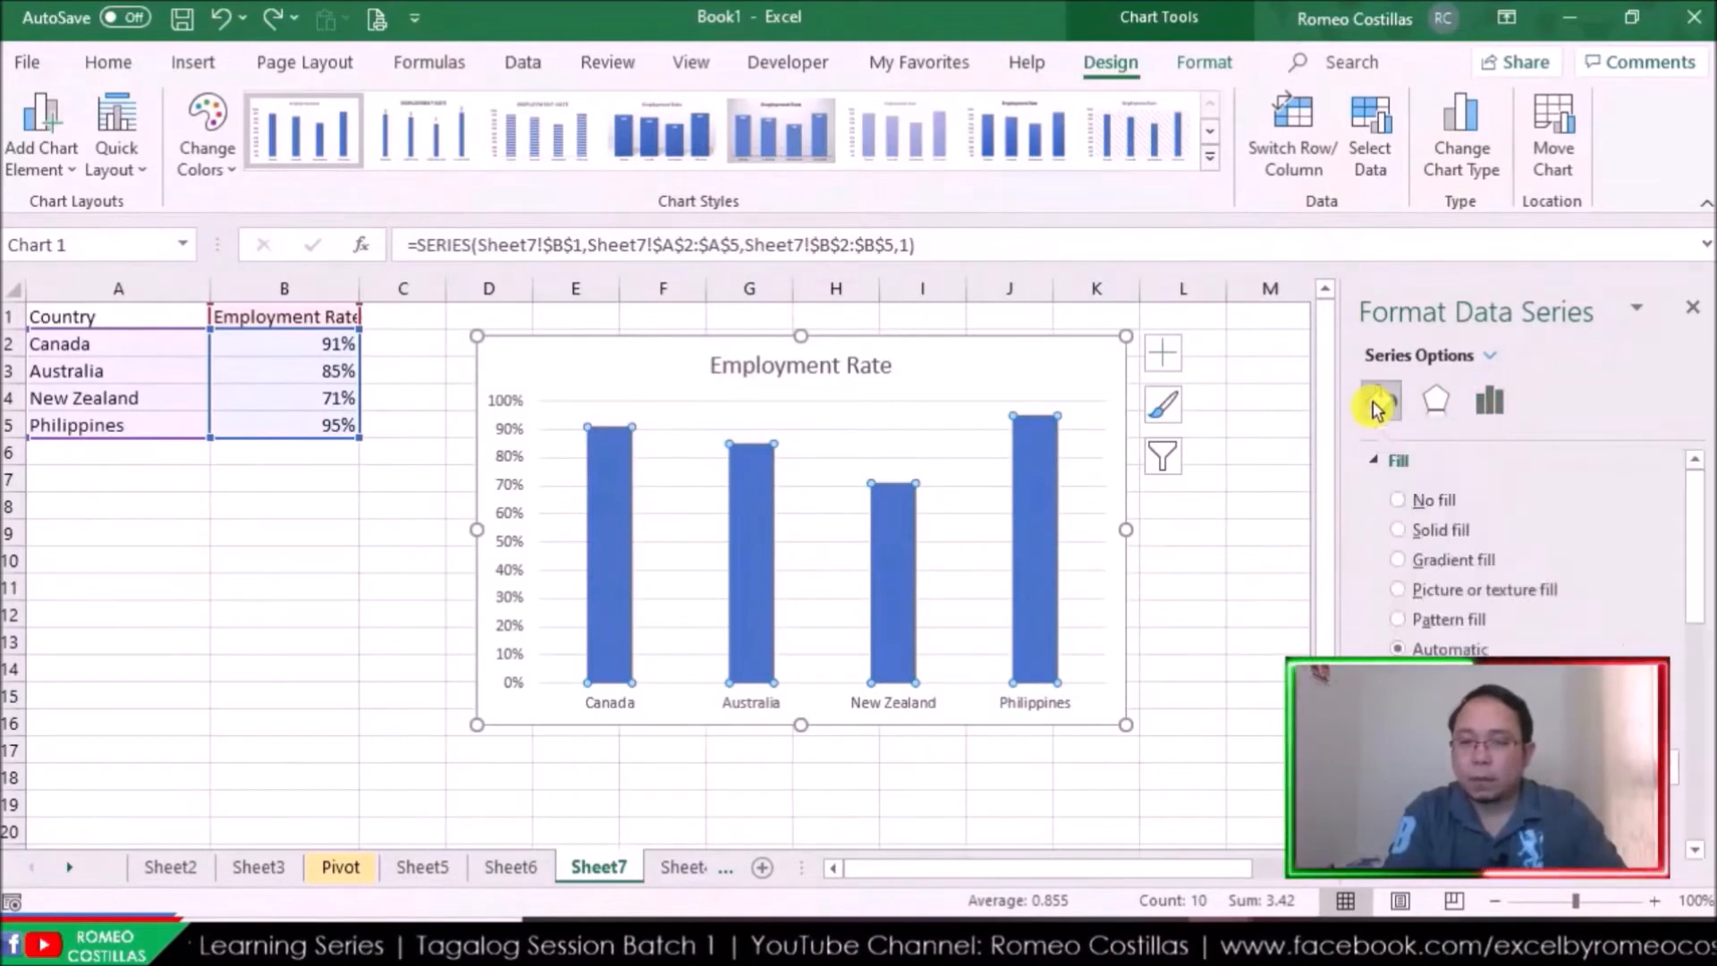
scroll(1579, 566, "down", 2)
left_click(1530, 539)
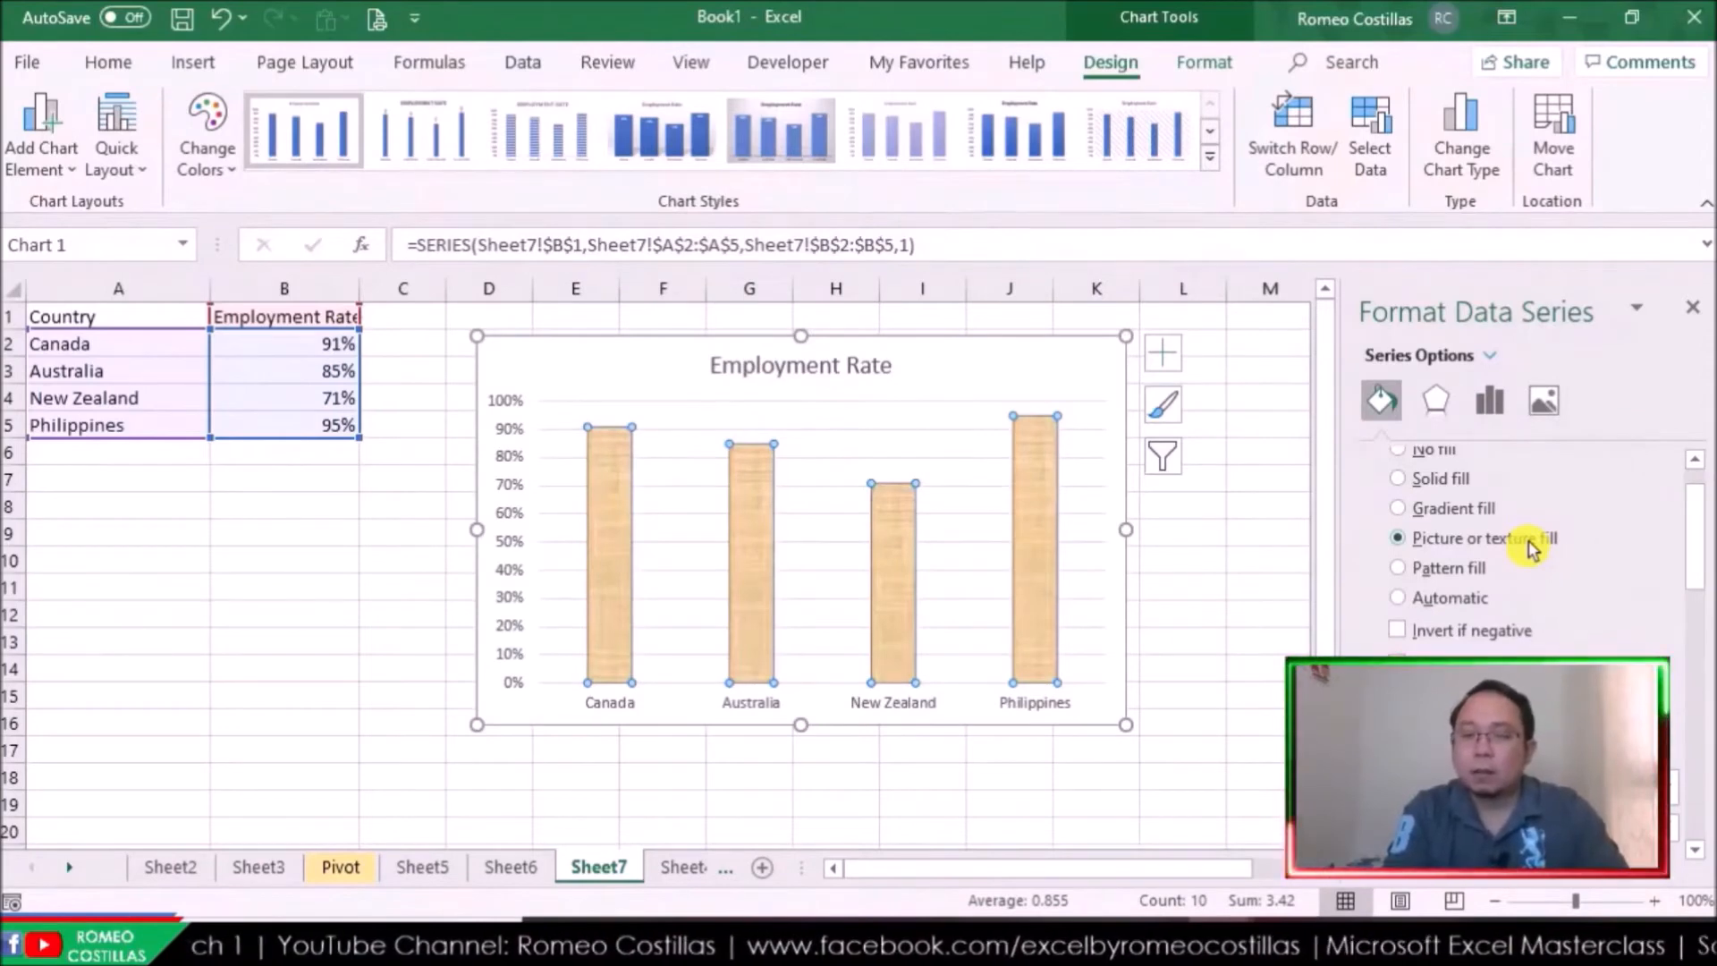
scroll(1533, 548, "down", 3)
scroll(1532, 547, "down", 3)
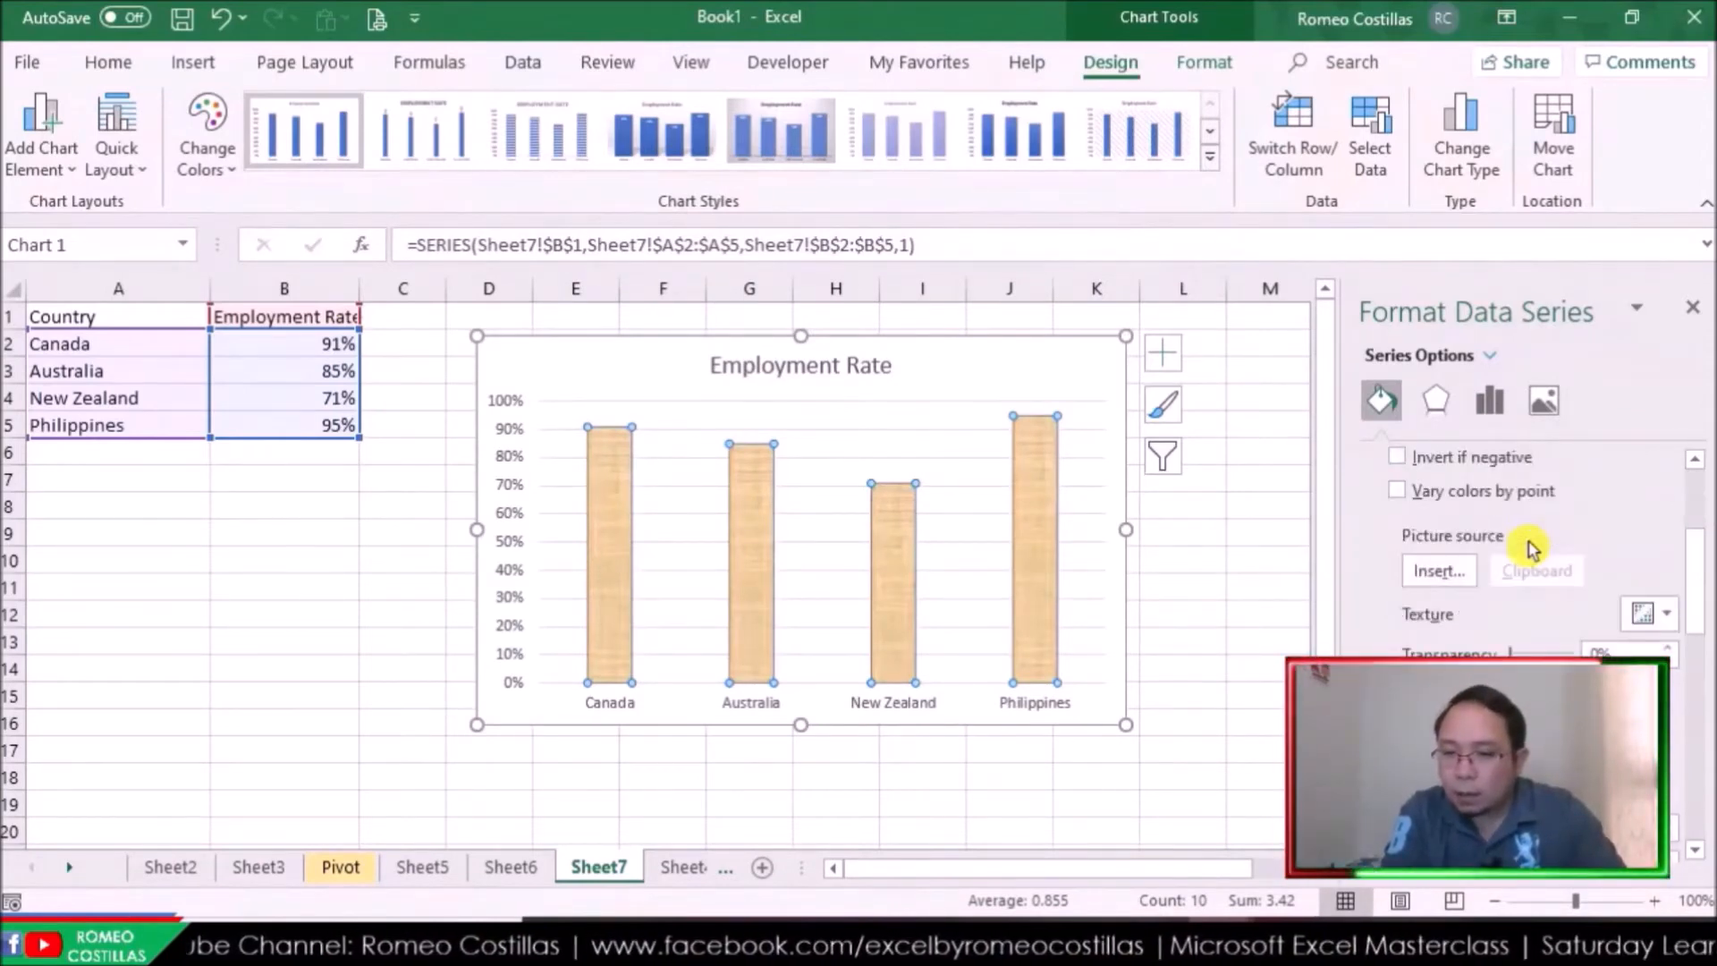
left_click(240, 584)
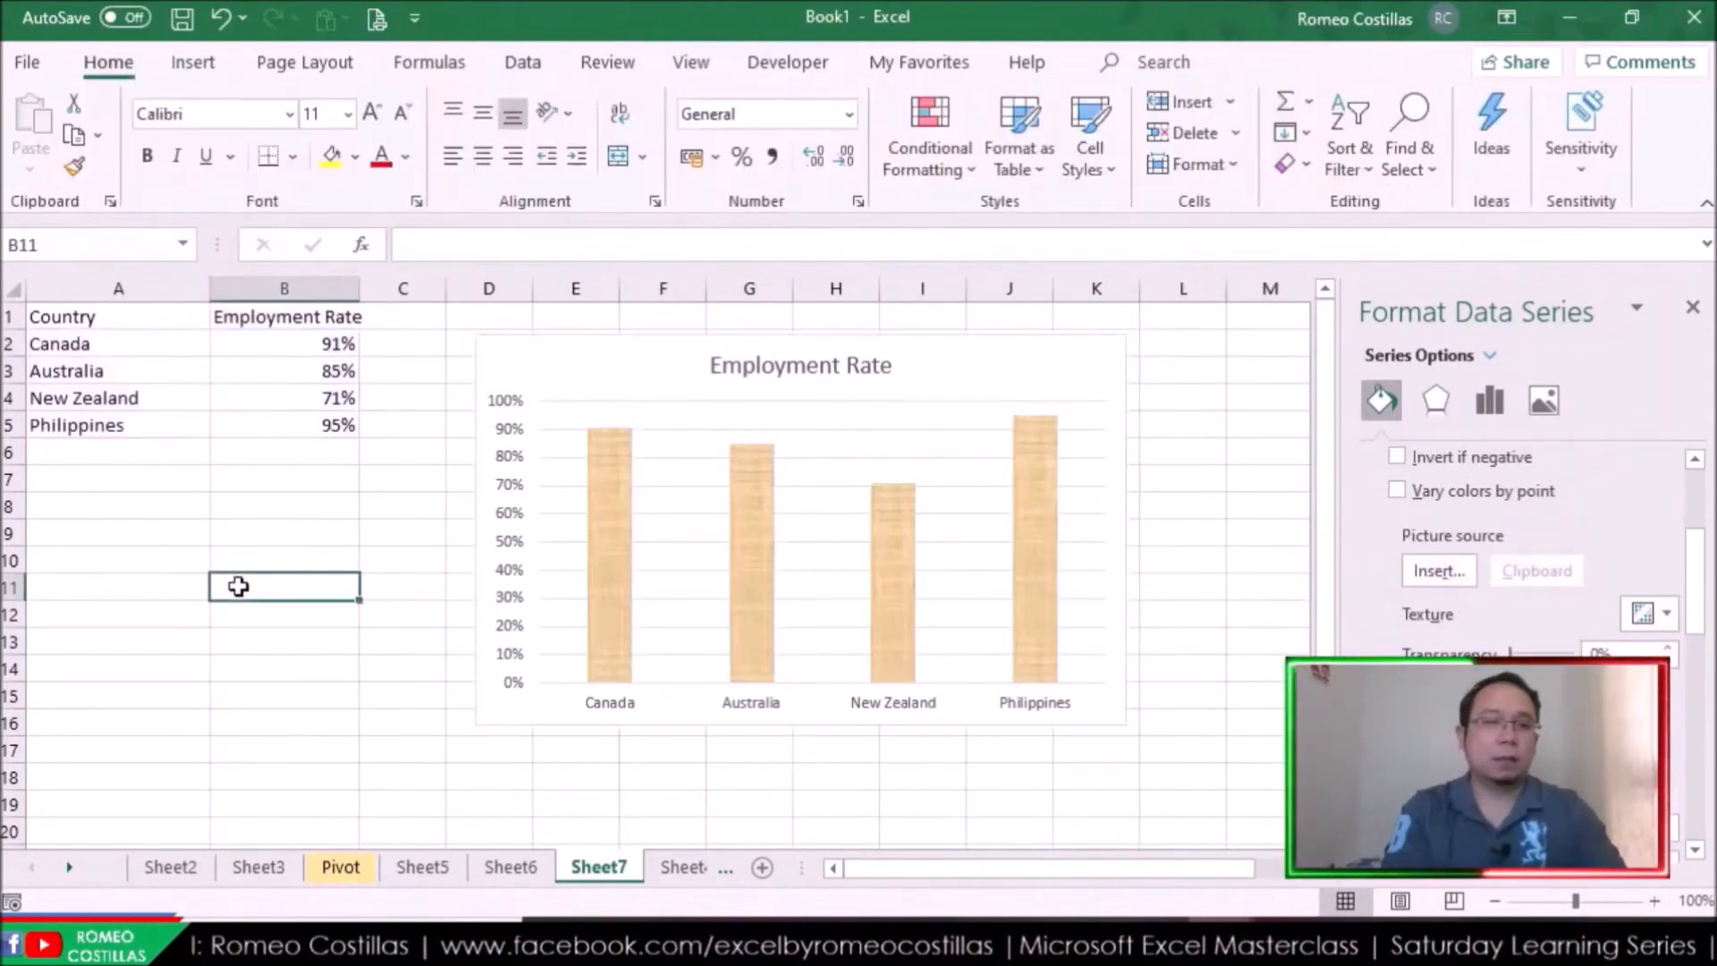
Draw an oval about 3 cm wide and 2.4 cm high below the country table, across columns A and B
left_click(97, 539)
left_click(199, 65)
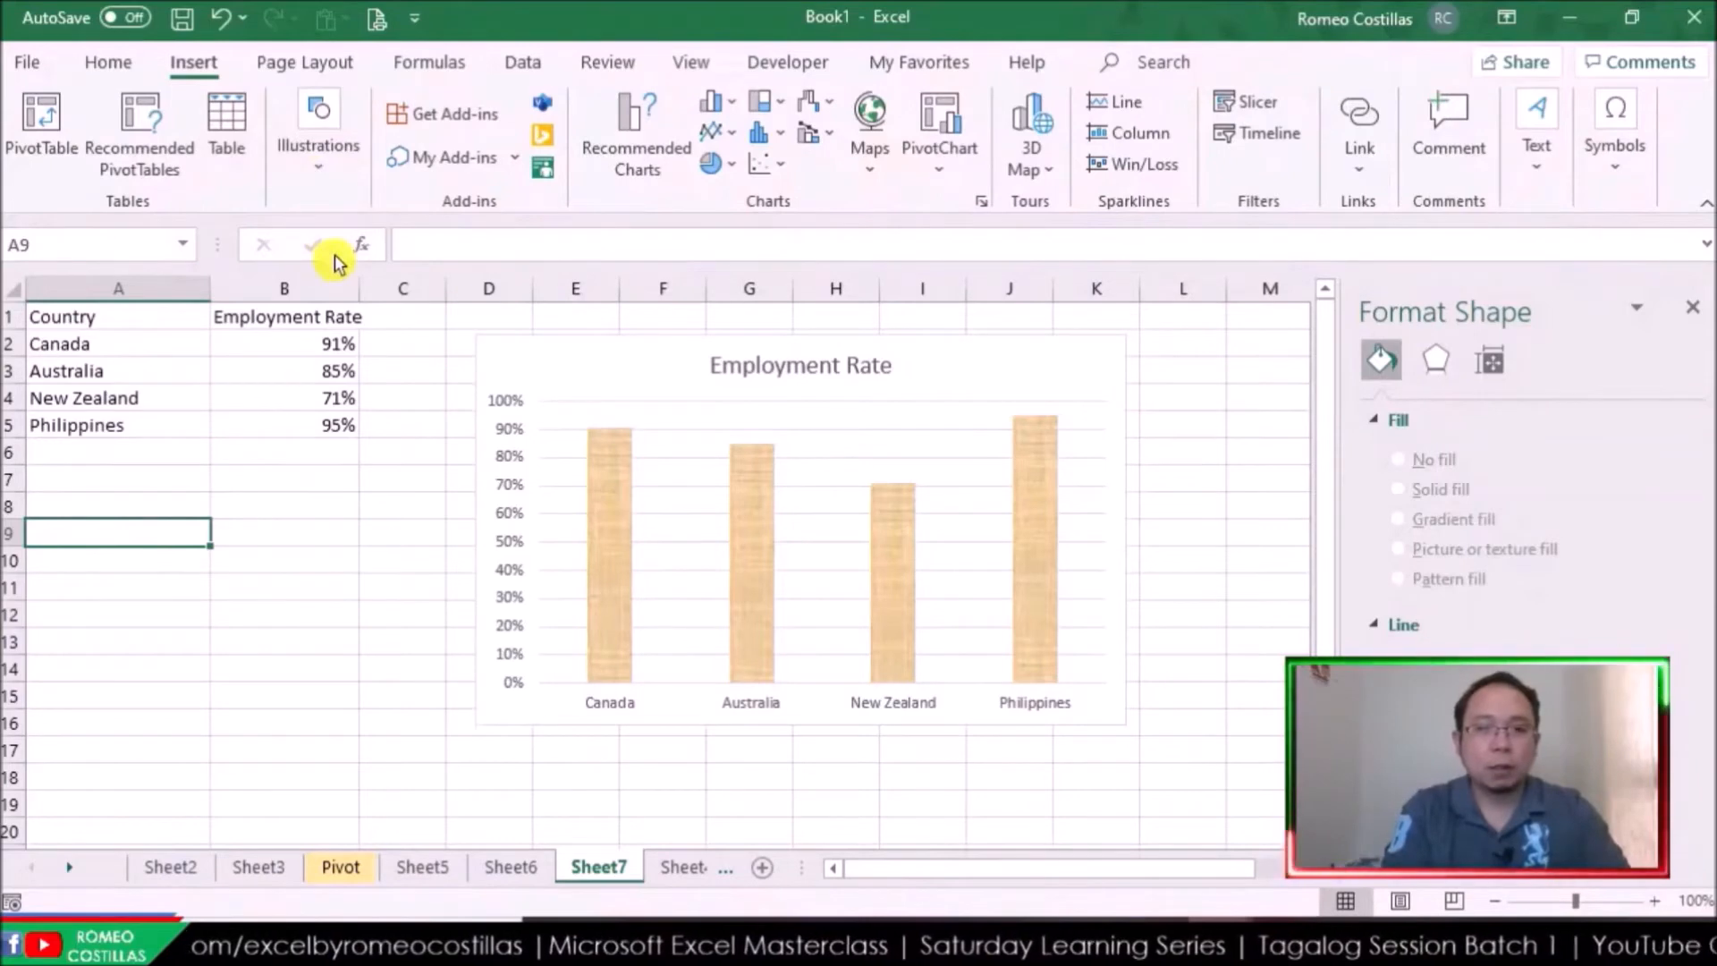
left_click(324, 192)
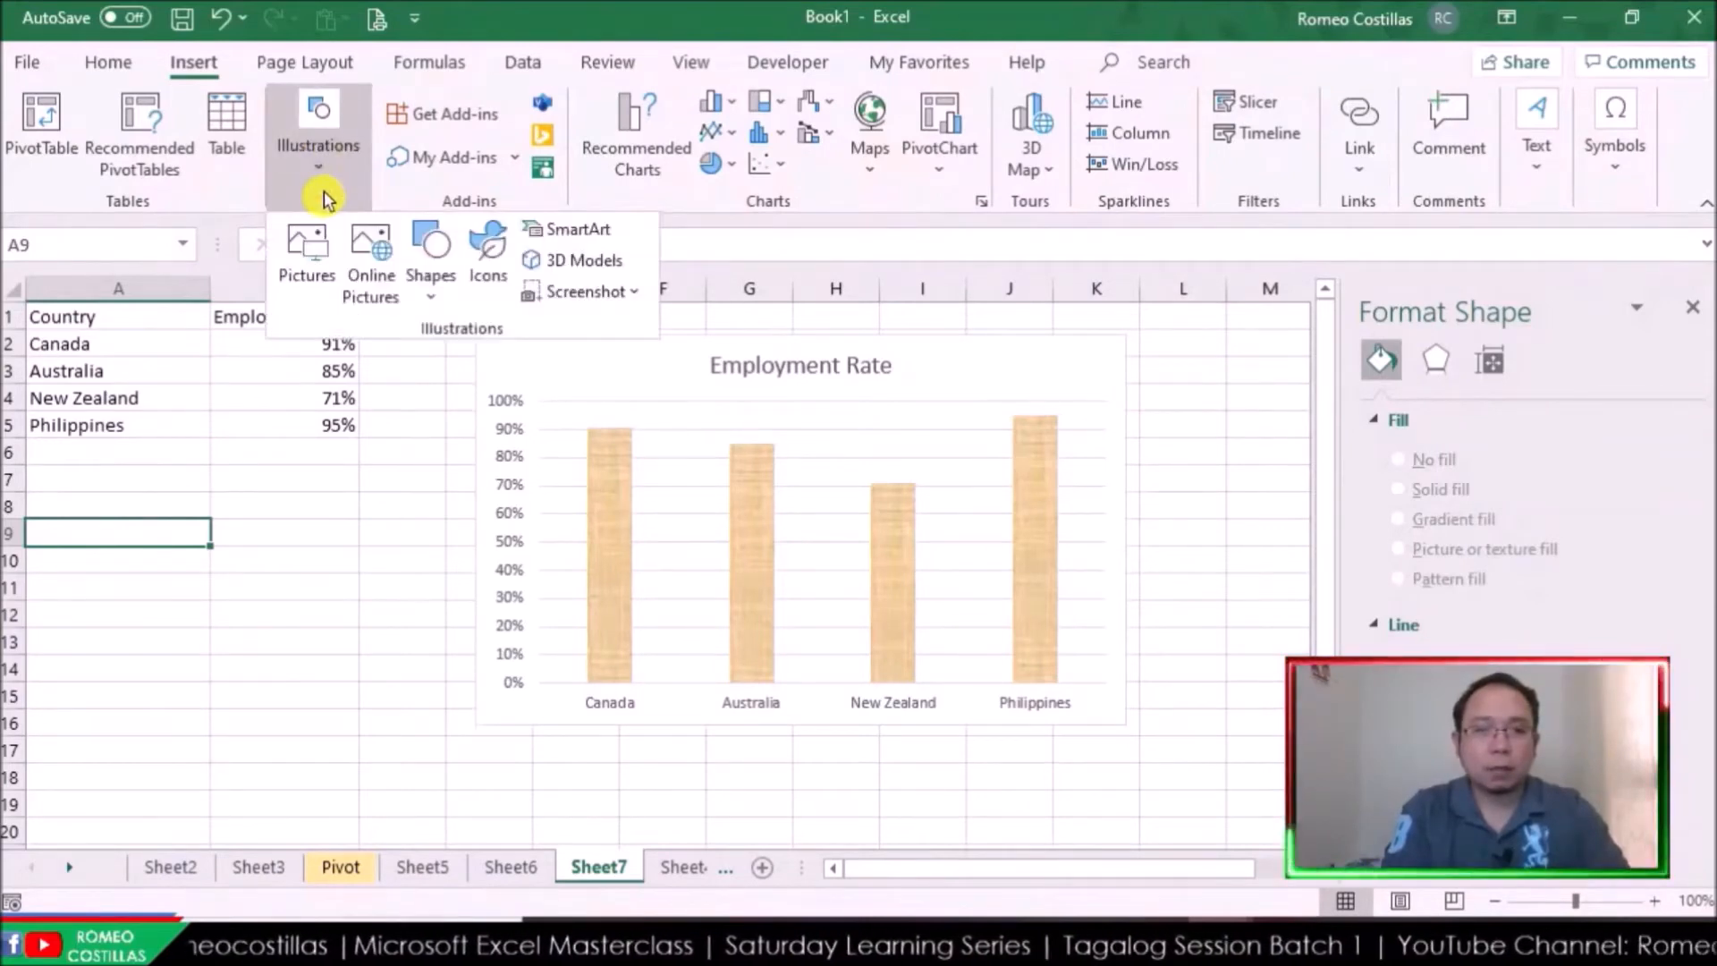
left_click(432, 288)
left_click(529, 378)
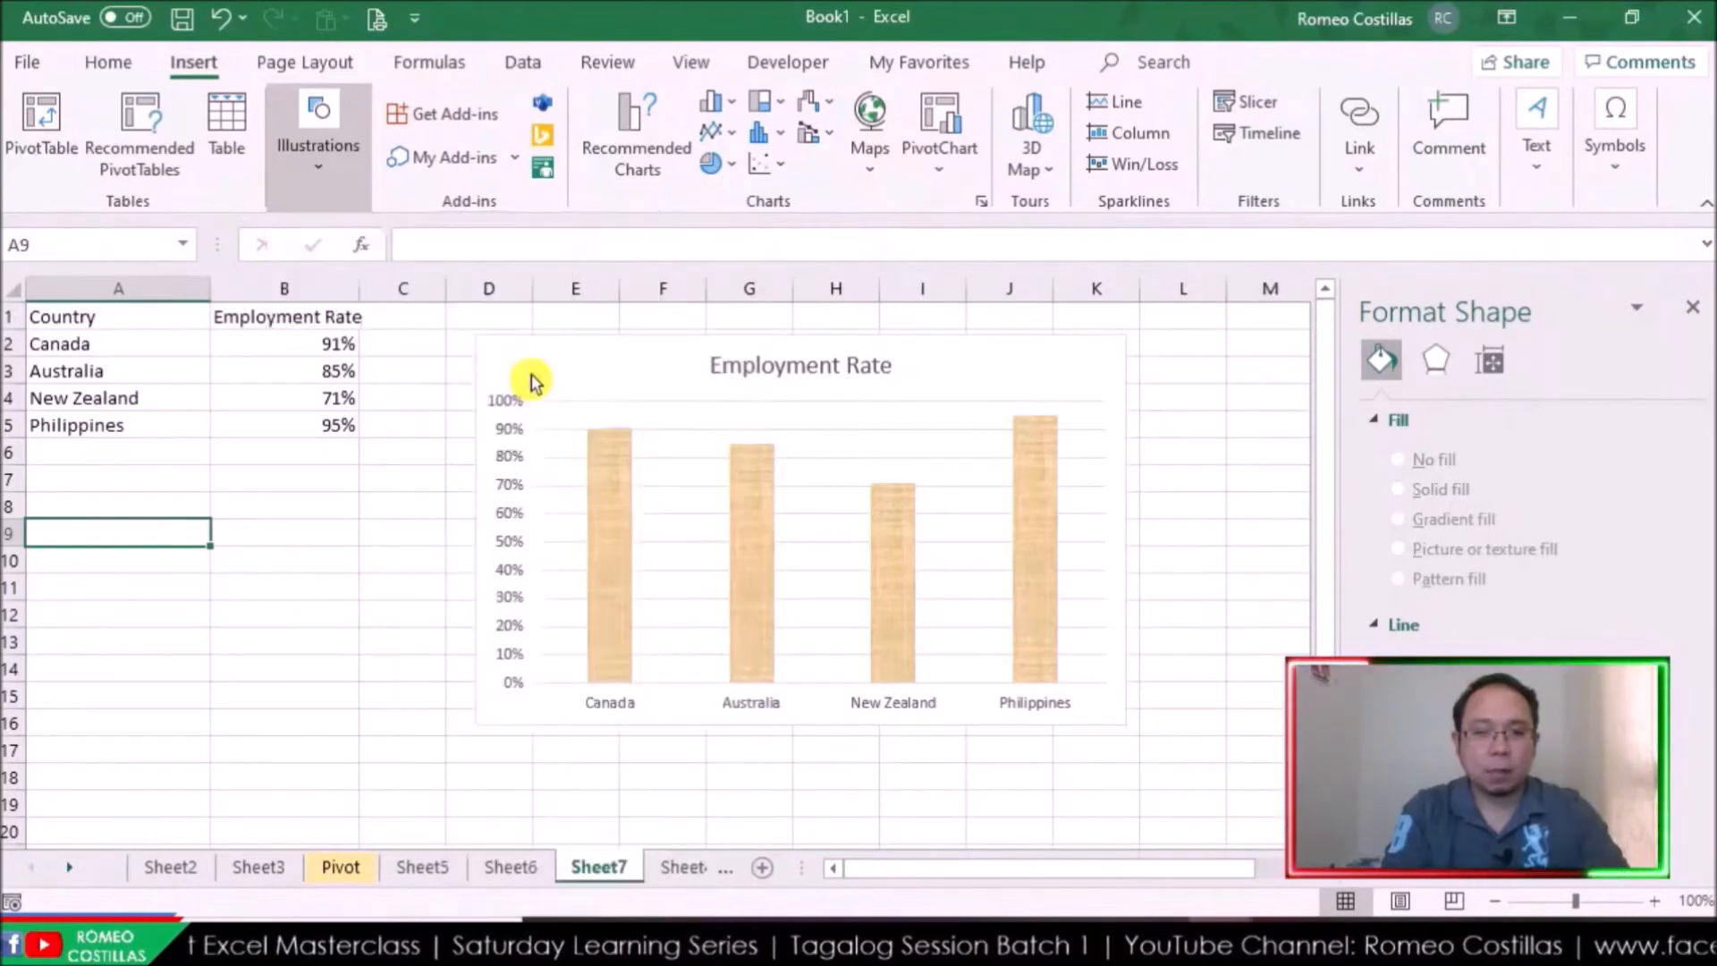
left_click_drag(115, 511, 268, 636)
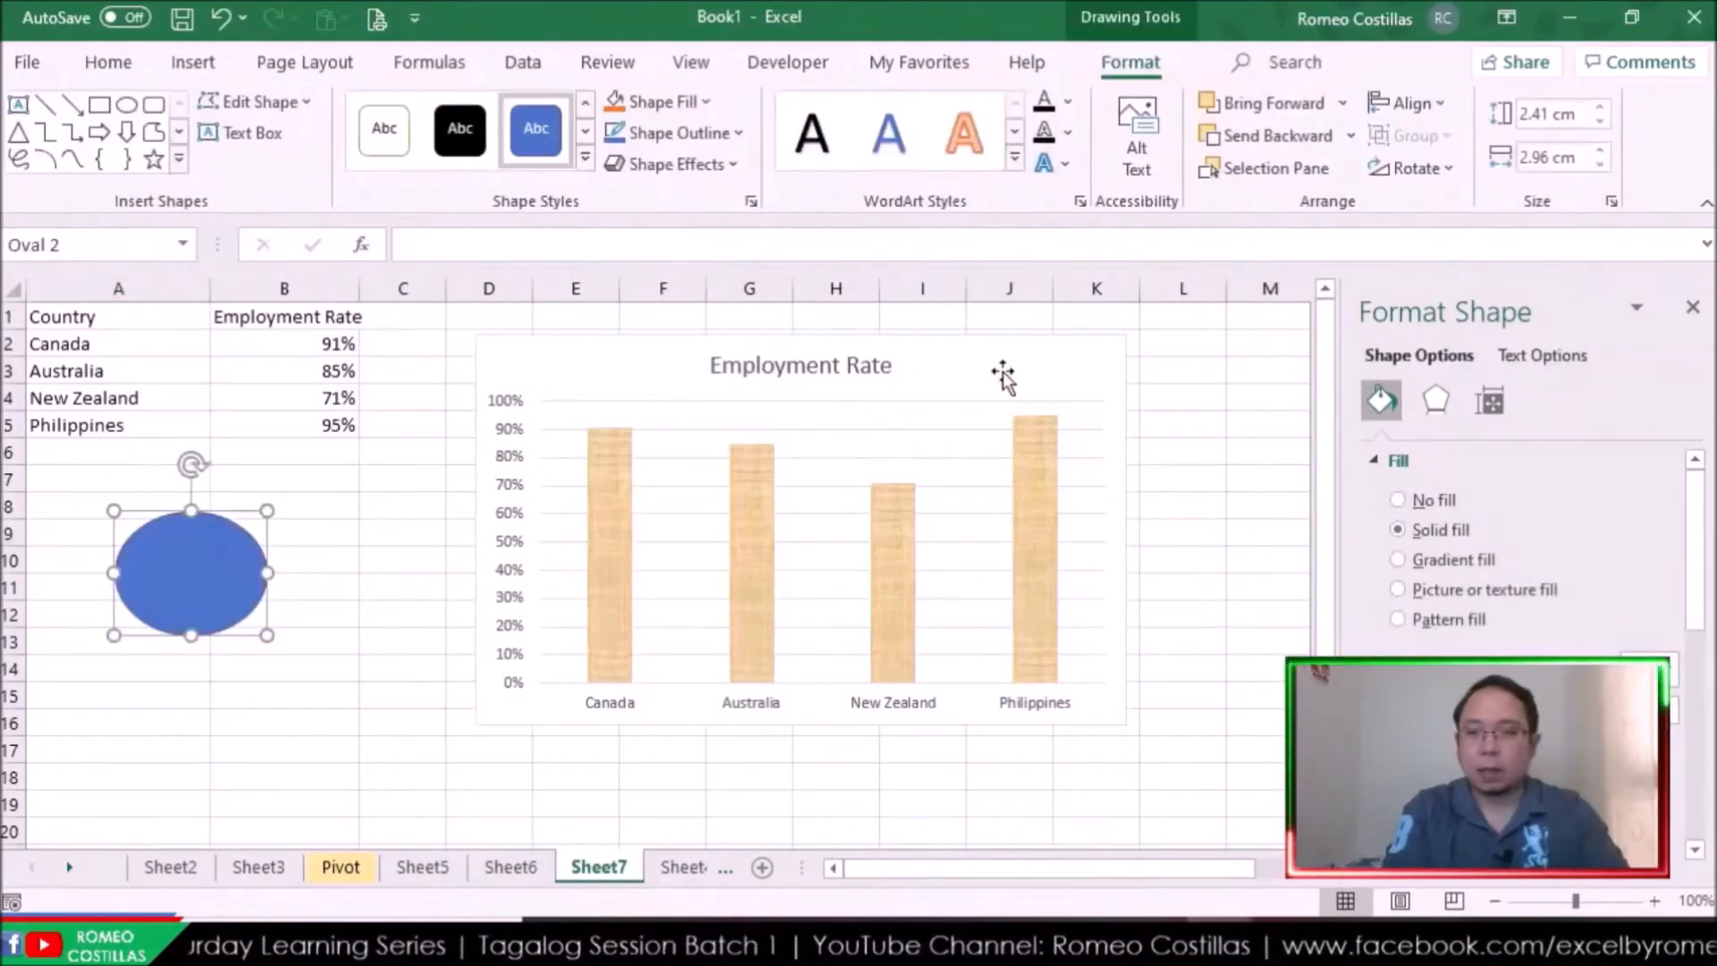
Give the oval the bottom-left outer shadow preset and open its fill settings
left_click(1446, 409)
left_click(1644, 498)
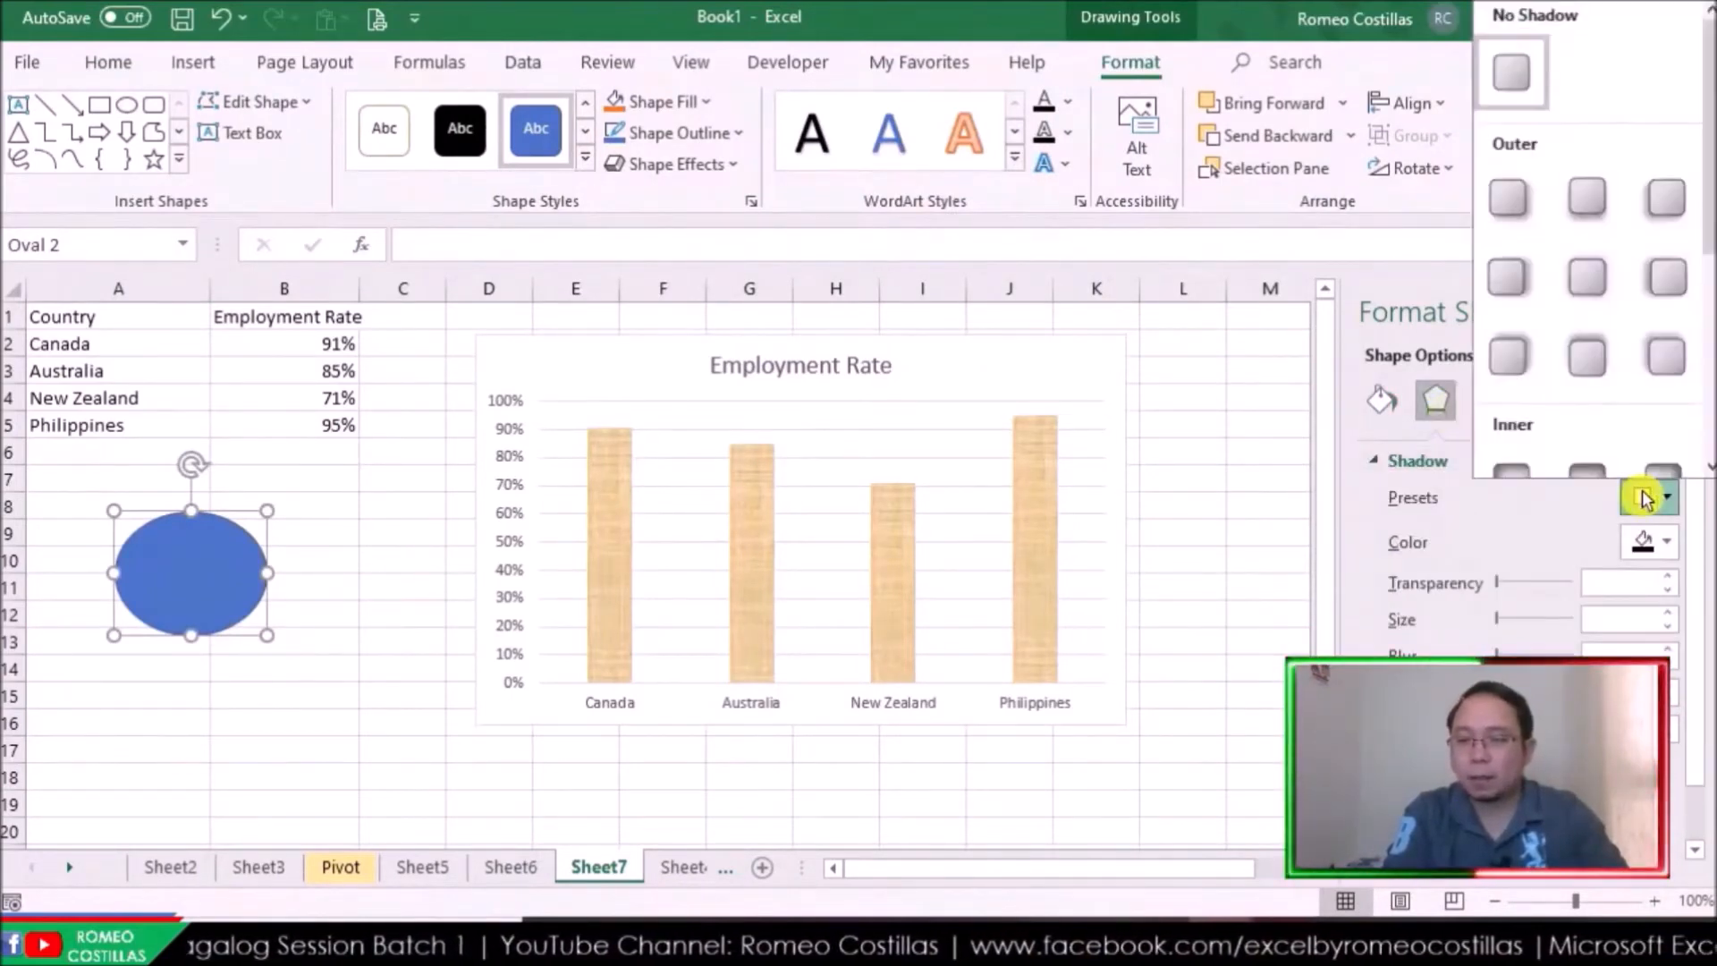
left_click(1665, 199)
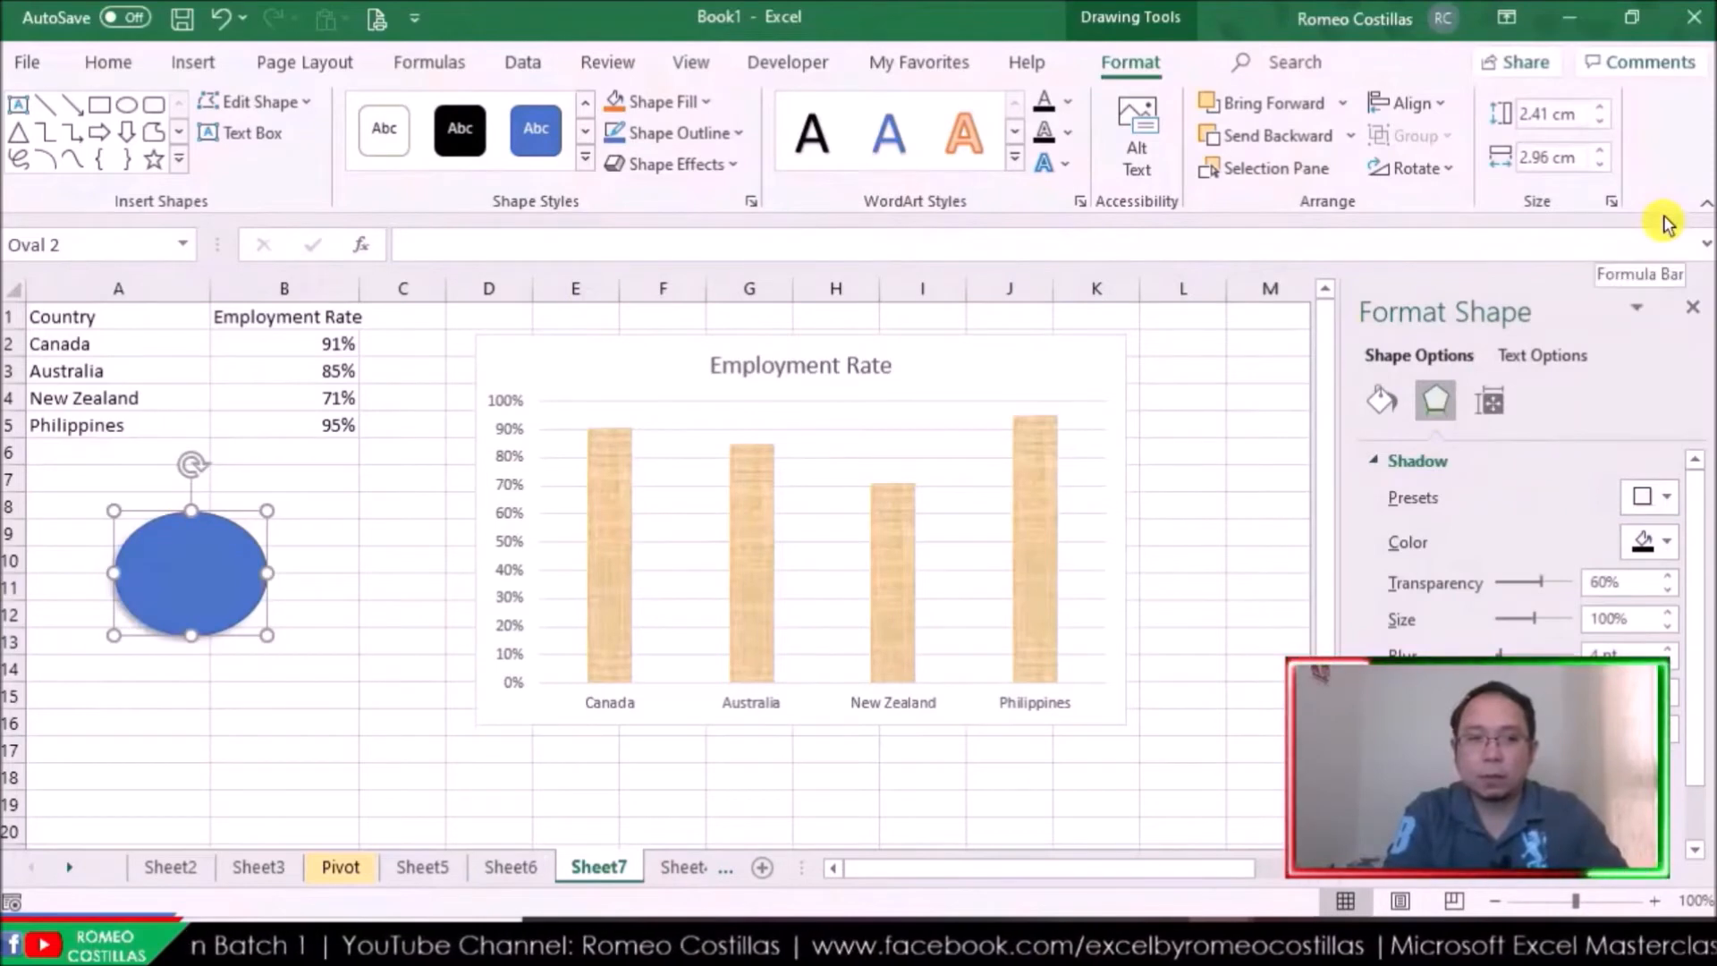
left_click(1383, 407)
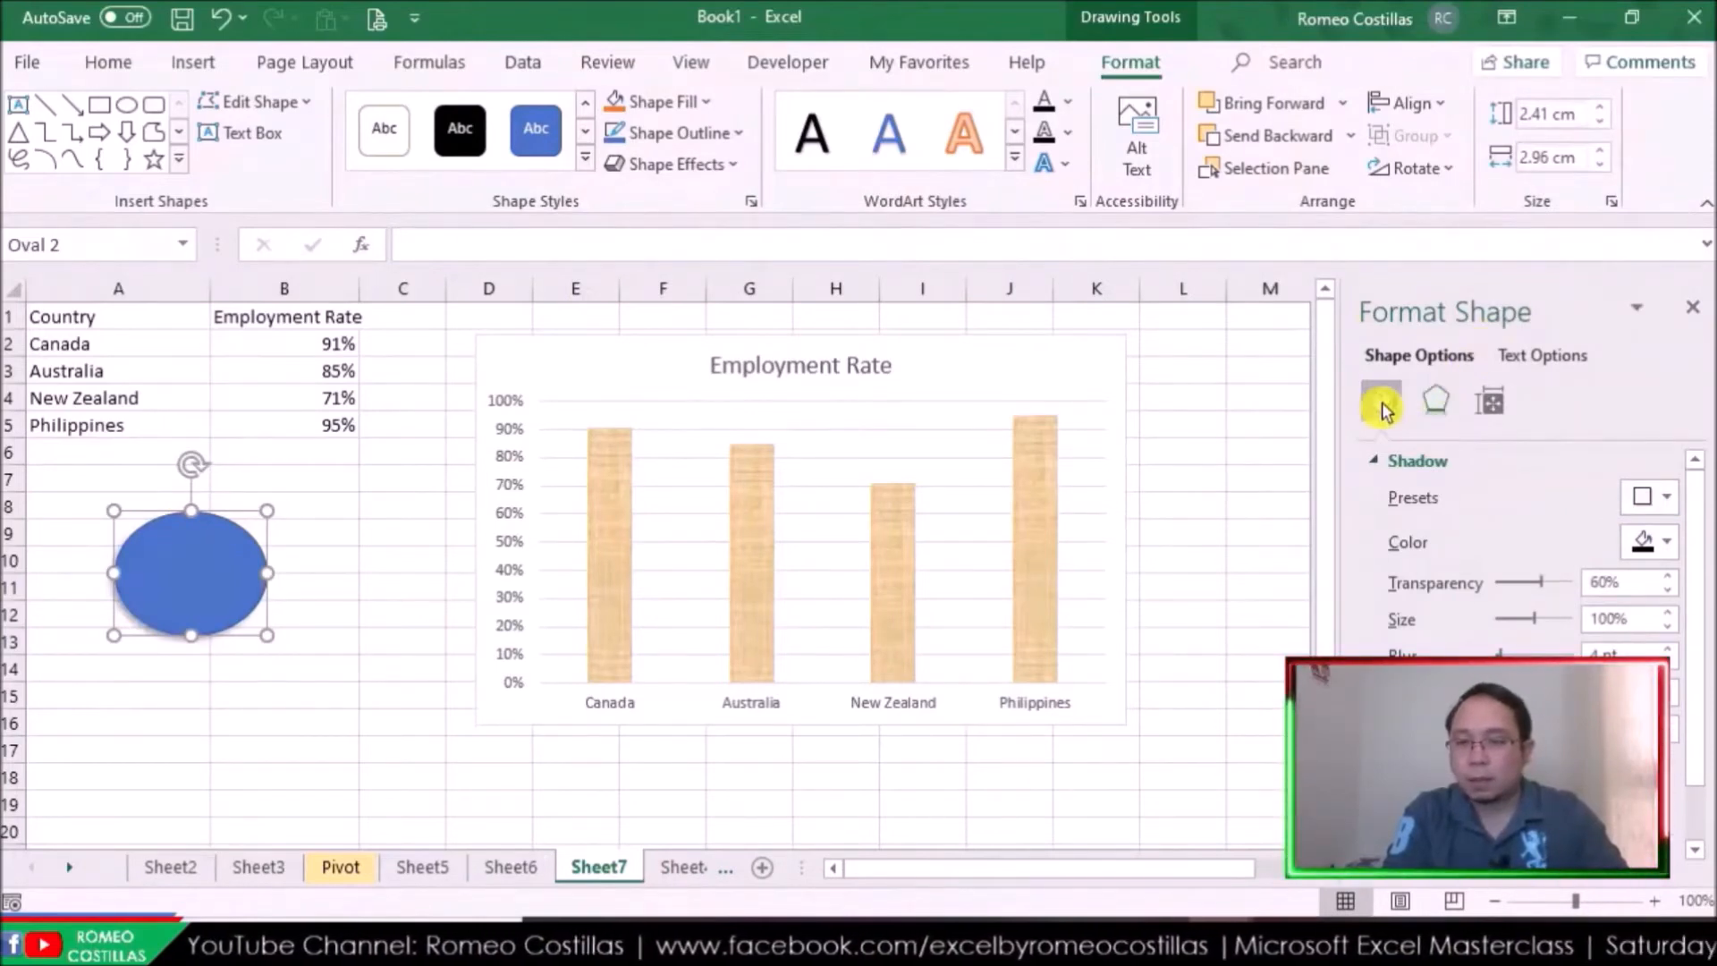
Give the oval a solid green fill and shrink it to about 2.25 cm wide and 2.12 cm high
left_click(1671, 666)
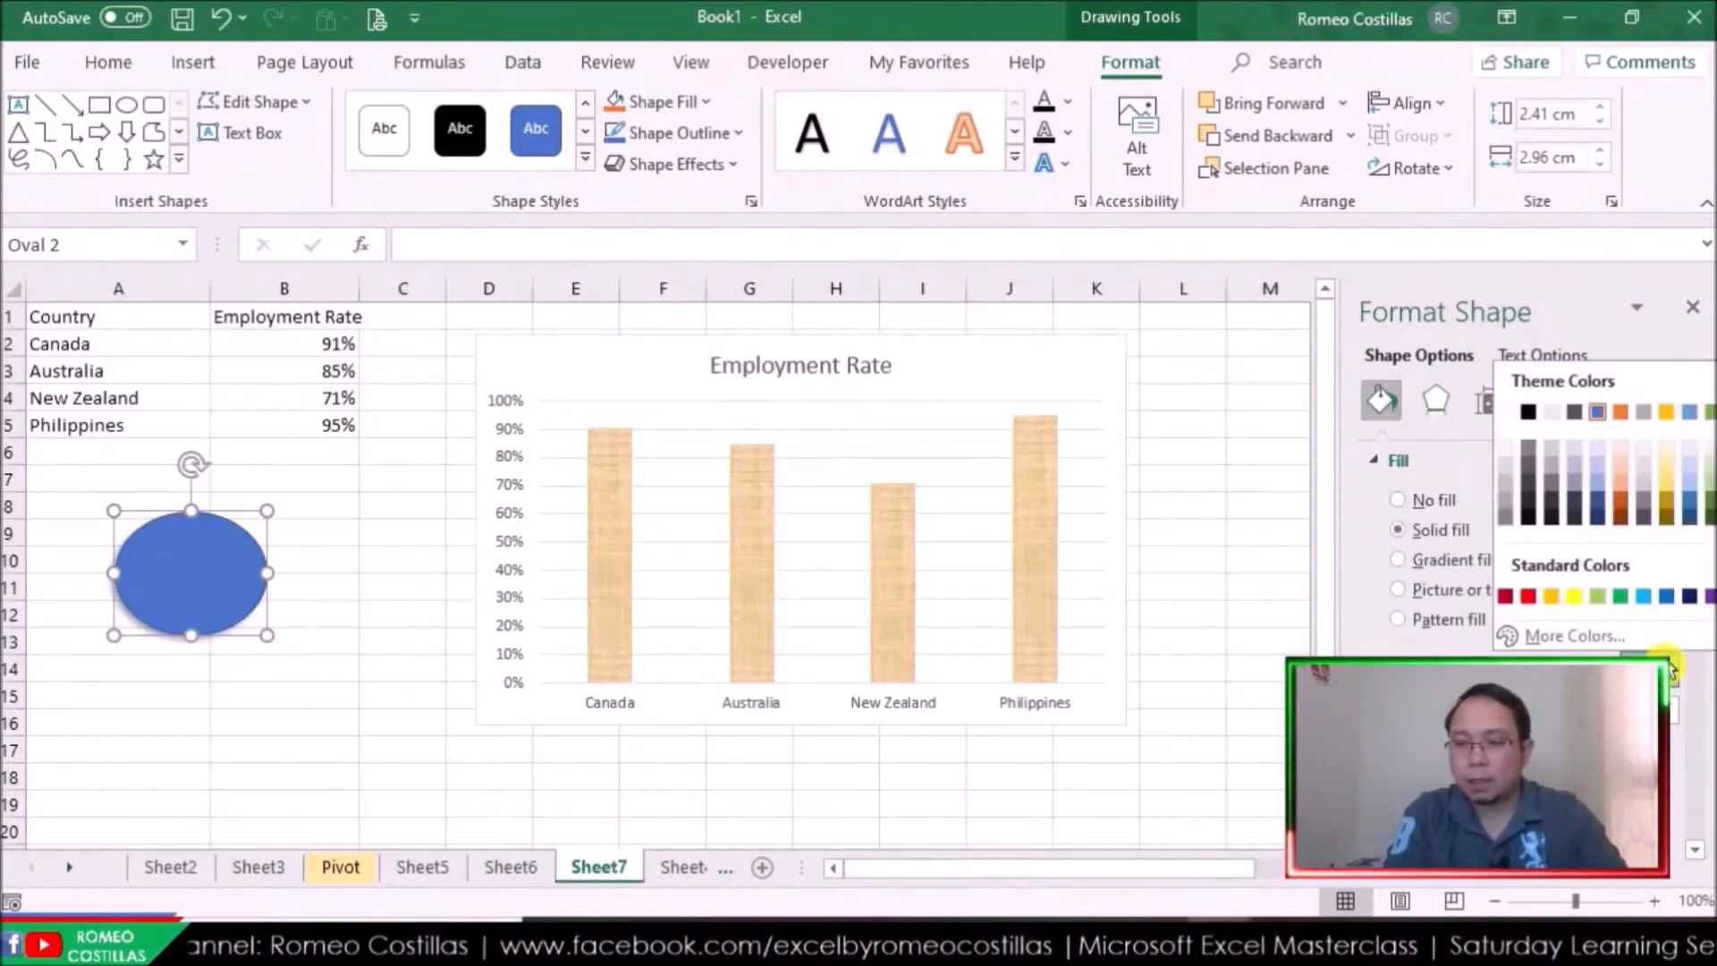
left_click(1621, 595)
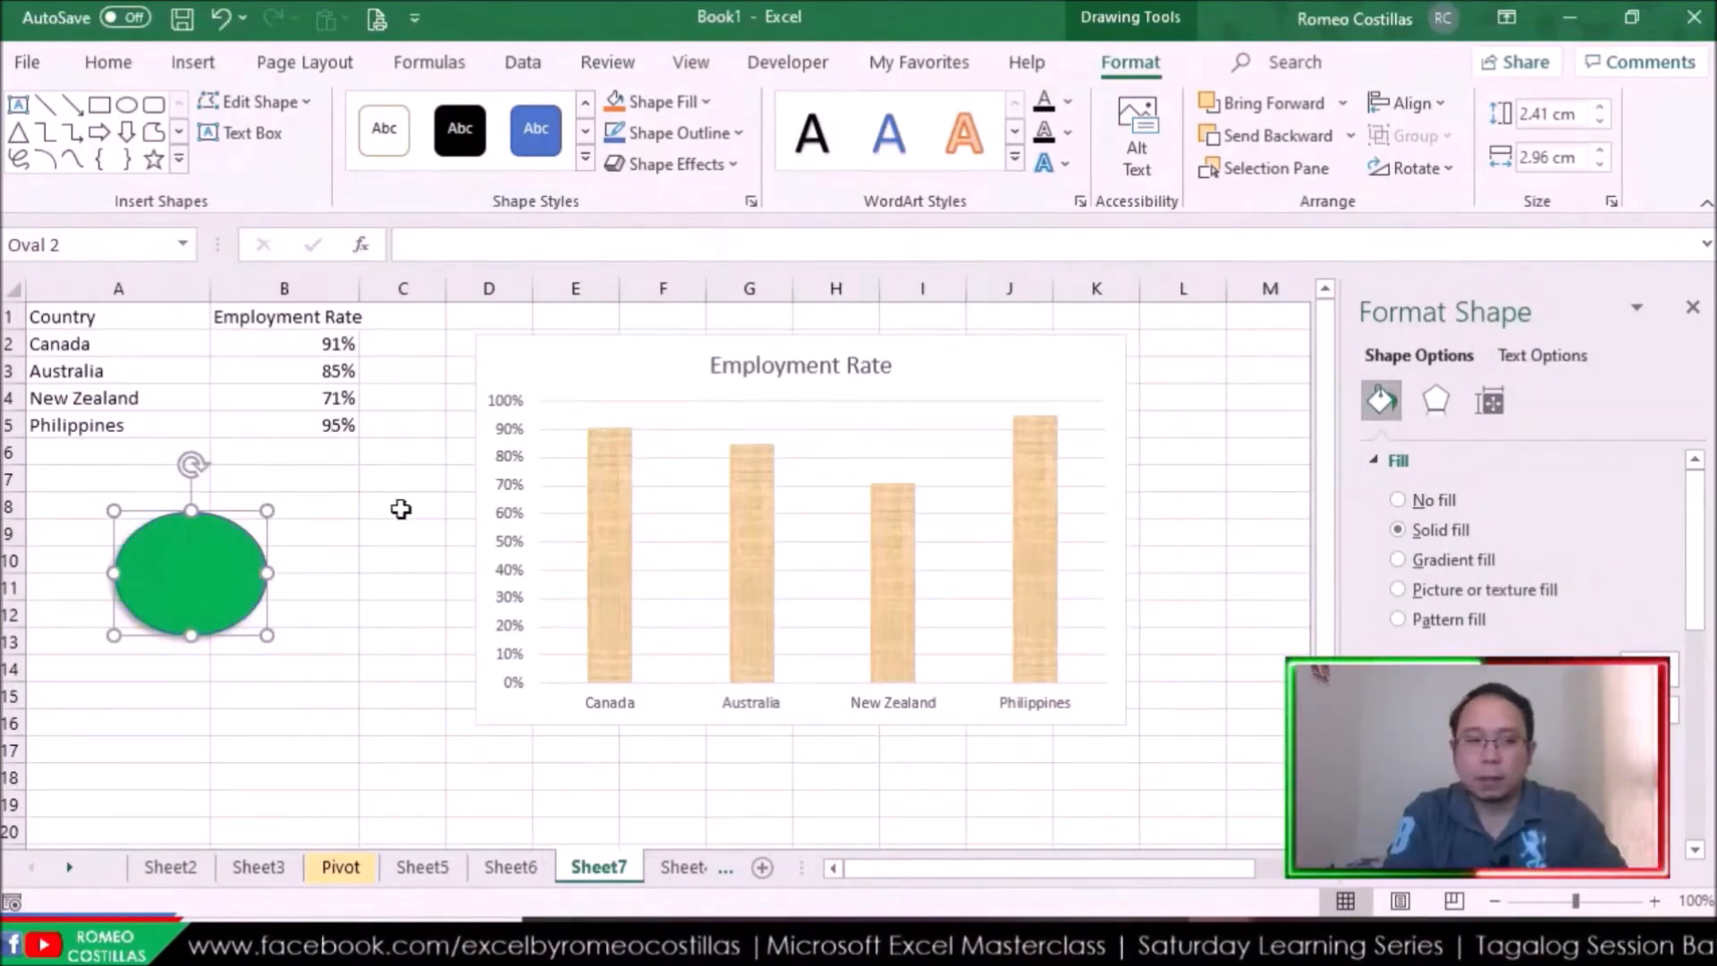
left_click_drag(268, 636, 231, 621)
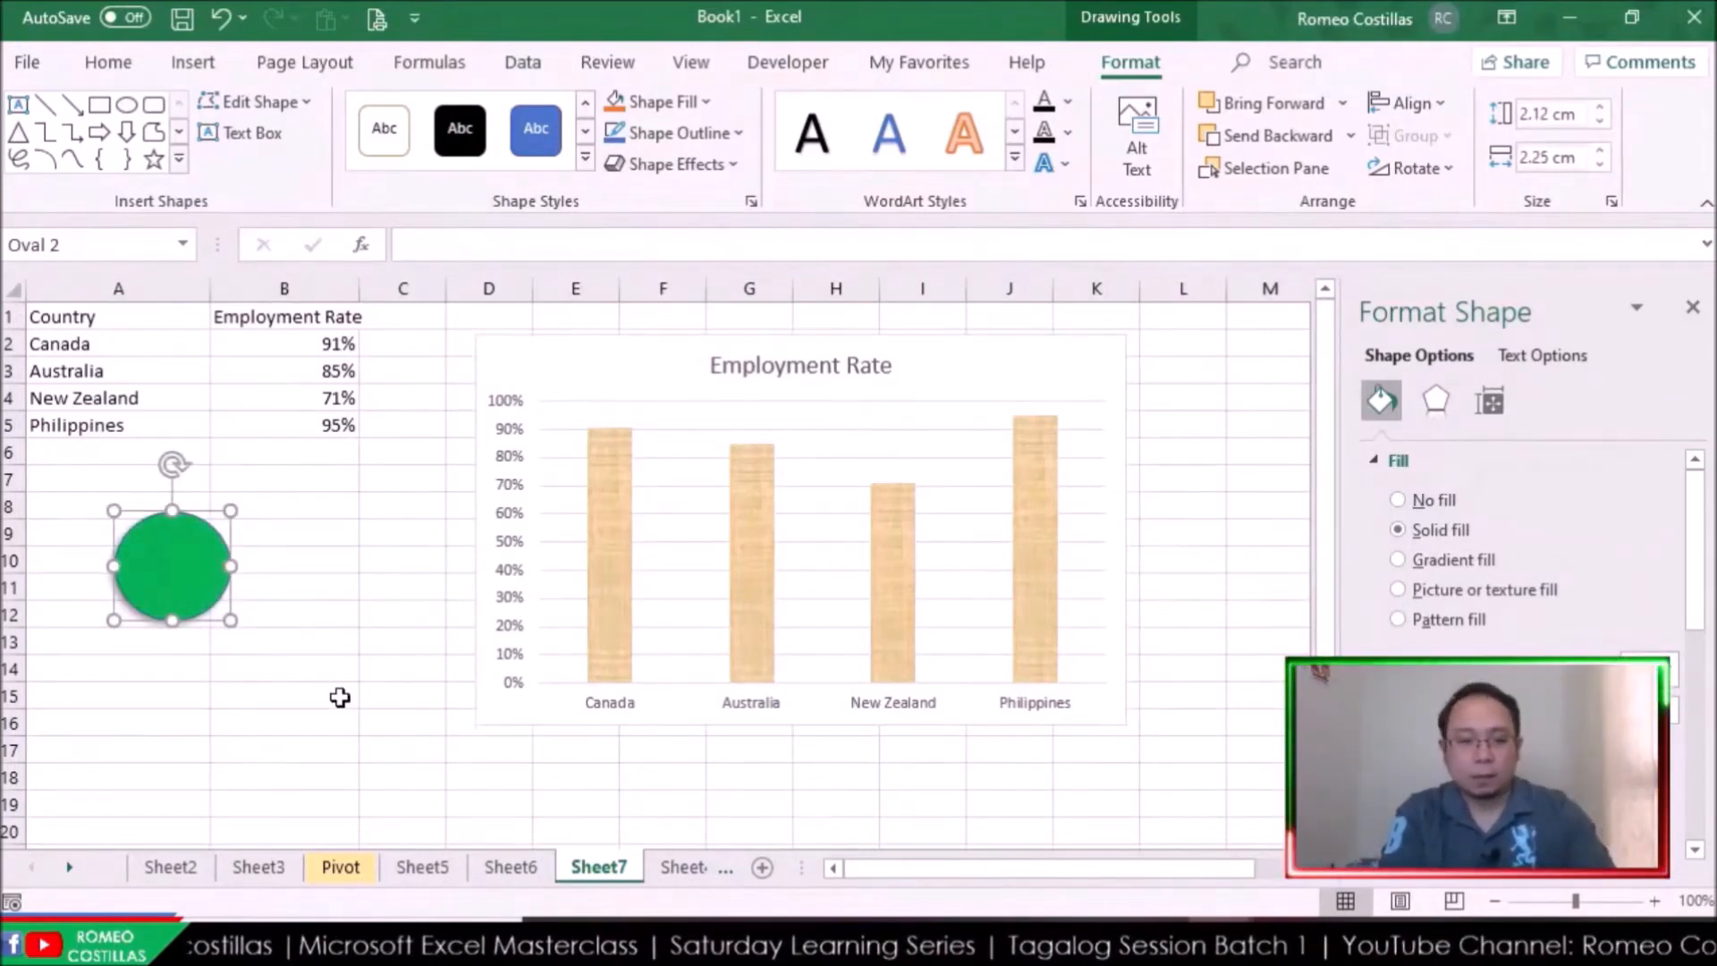
Copy the green oval and paste it as the picture fill of the Employment Rate columns
left_click(621, 547)
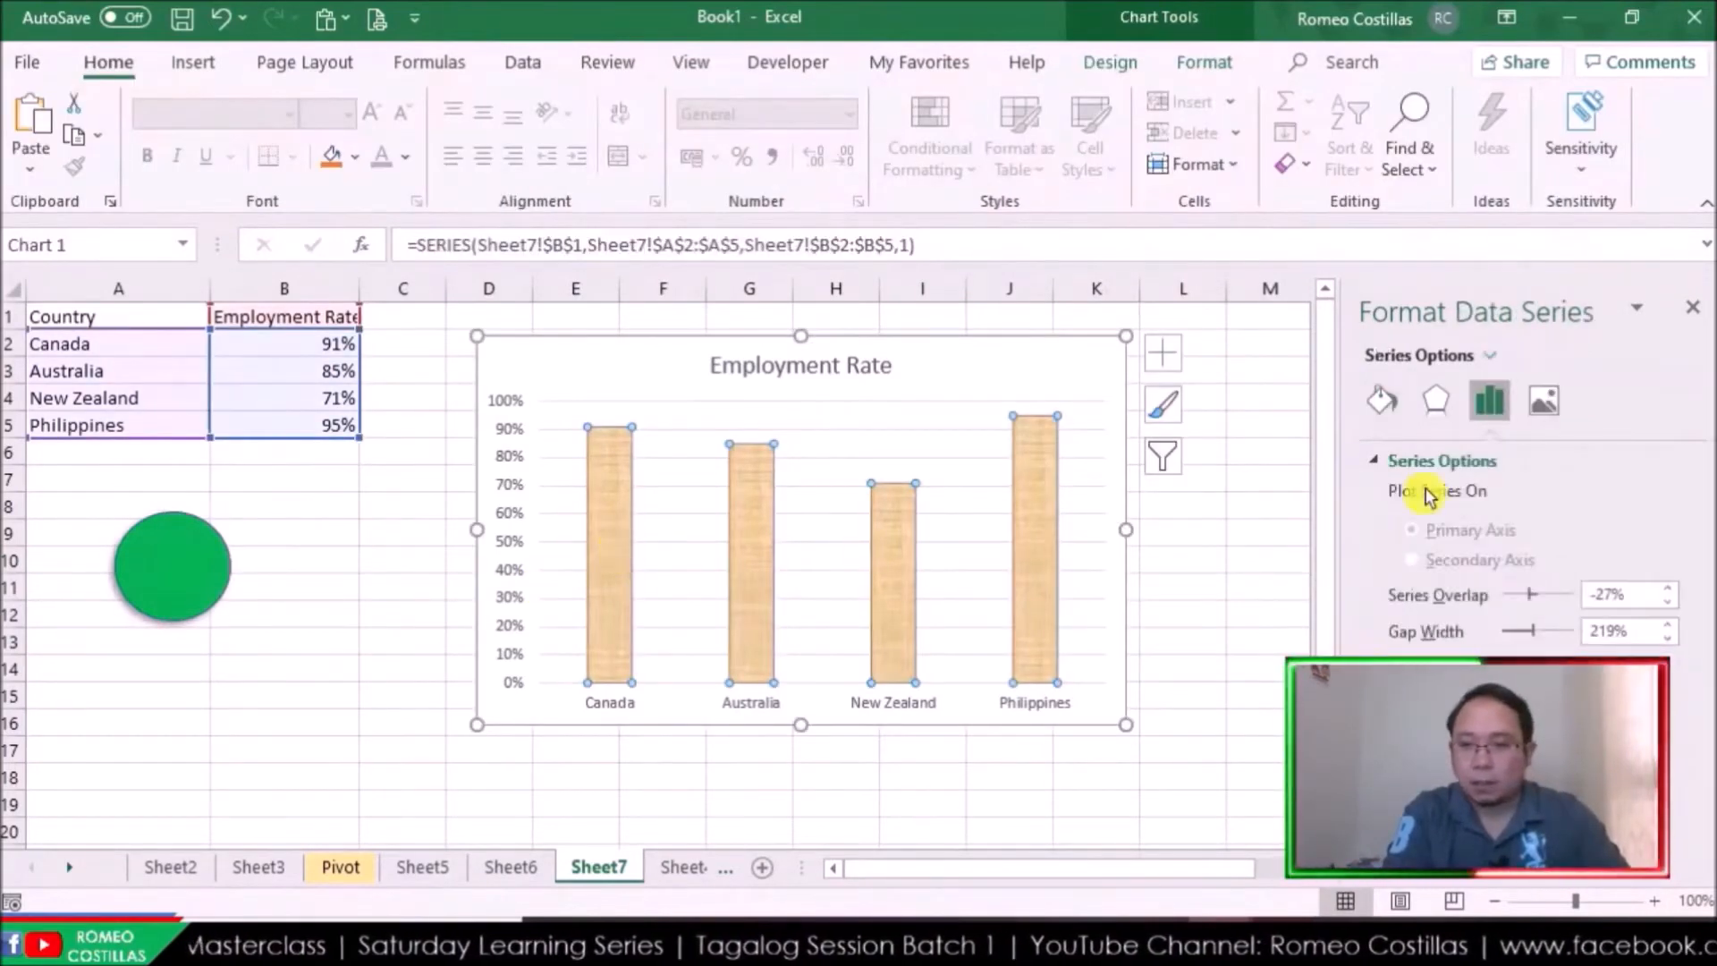
left_click(1385, 403)
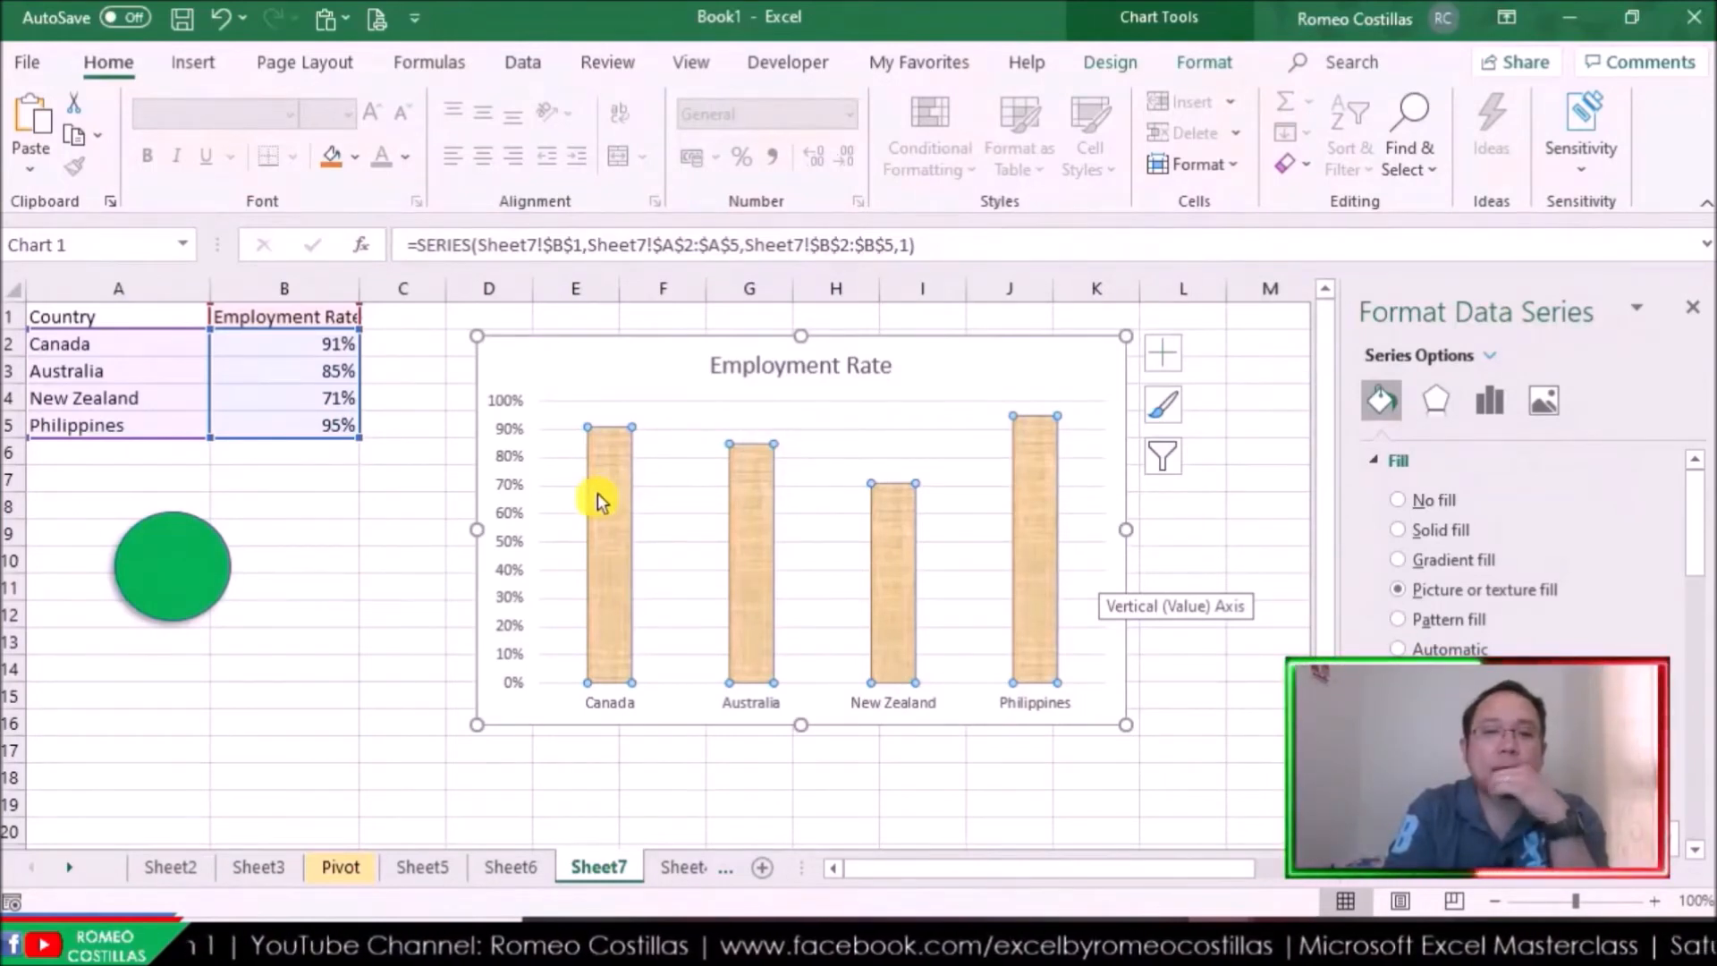
mouse_move(621, 499)
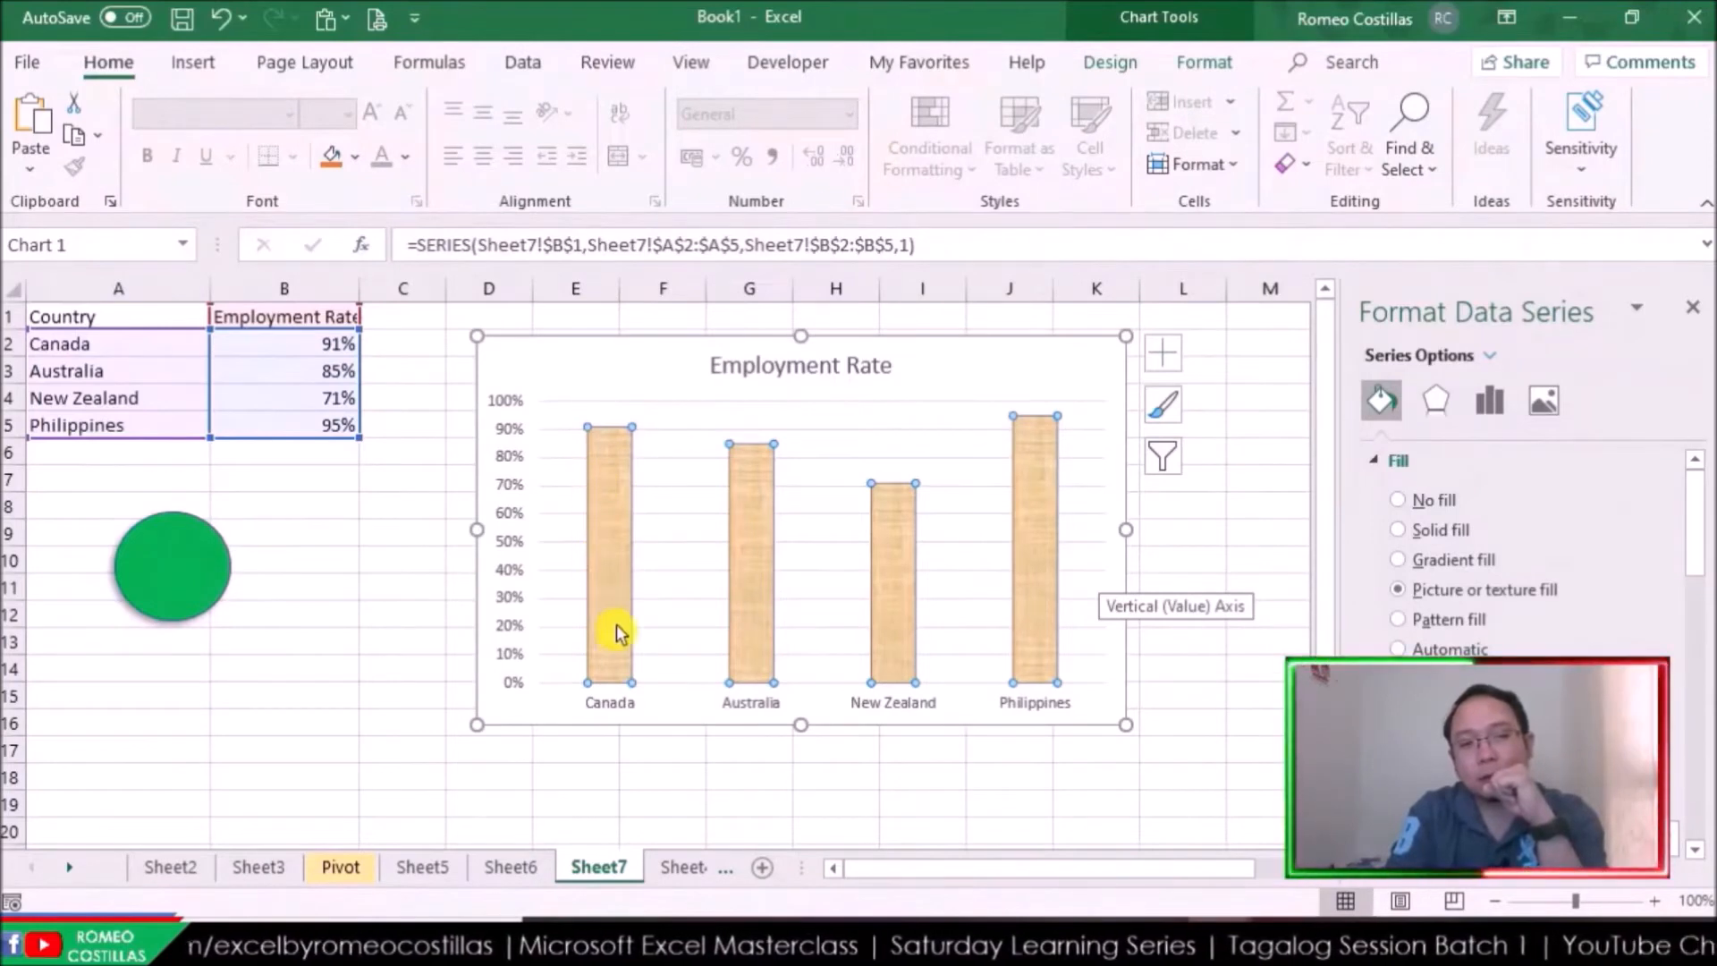
mouse_move(628, 641)
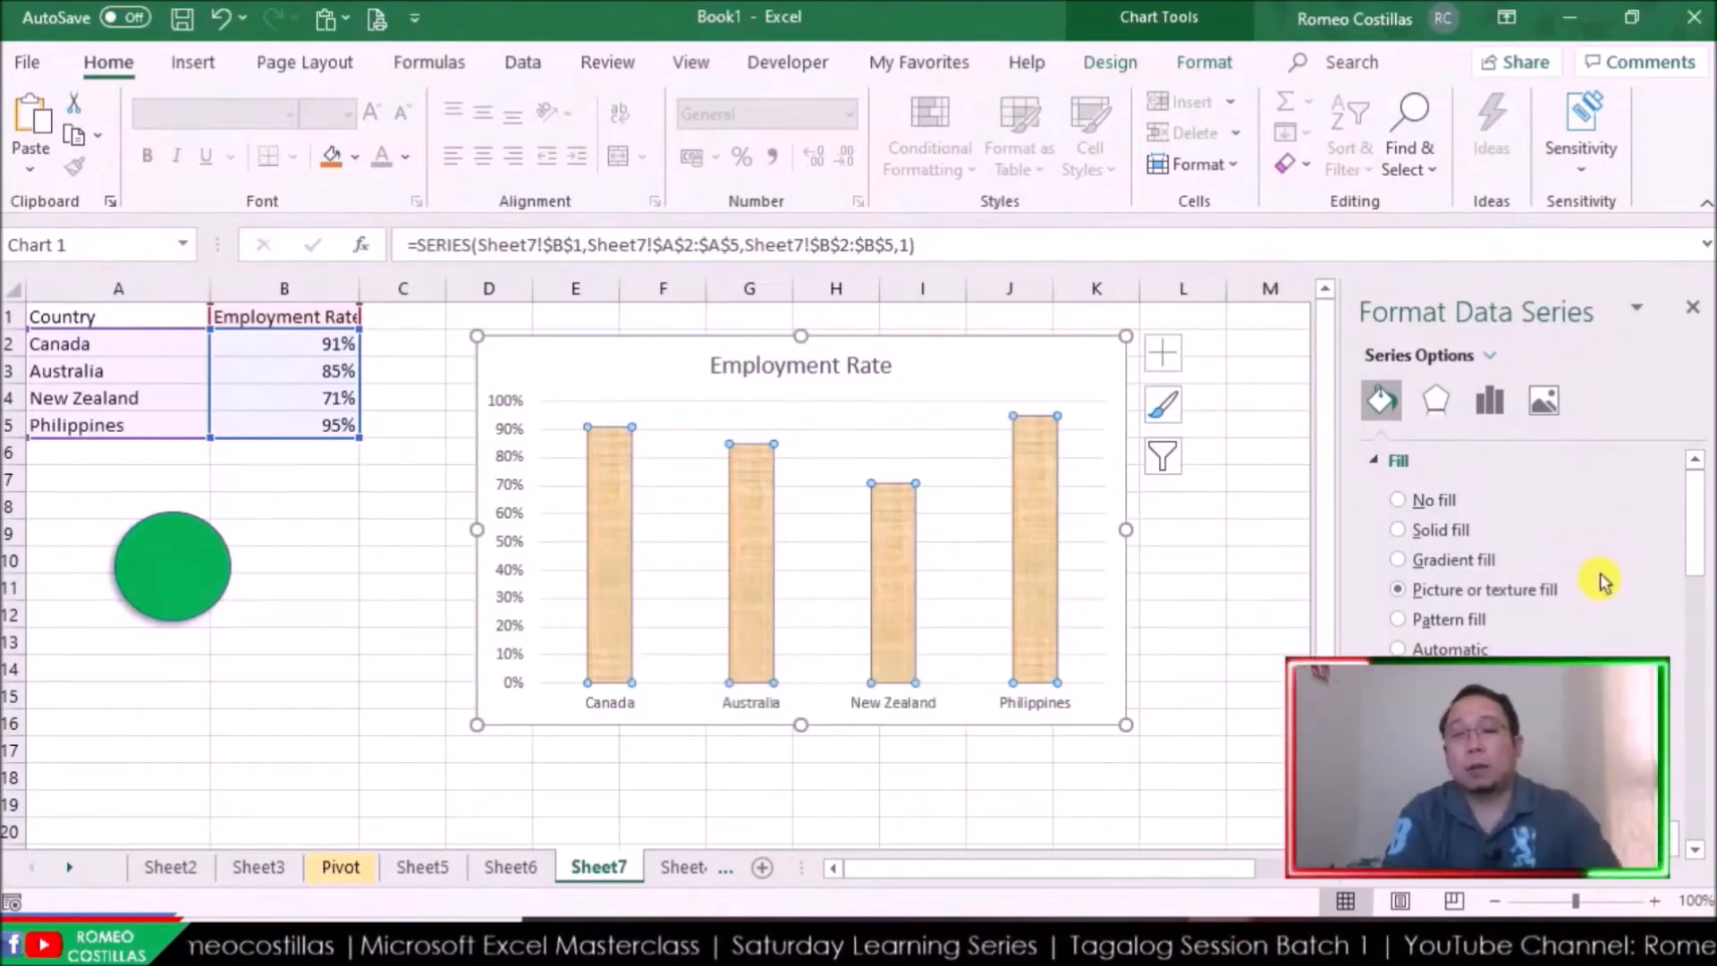
left_click_drag(1695, 530, 1695, 550)
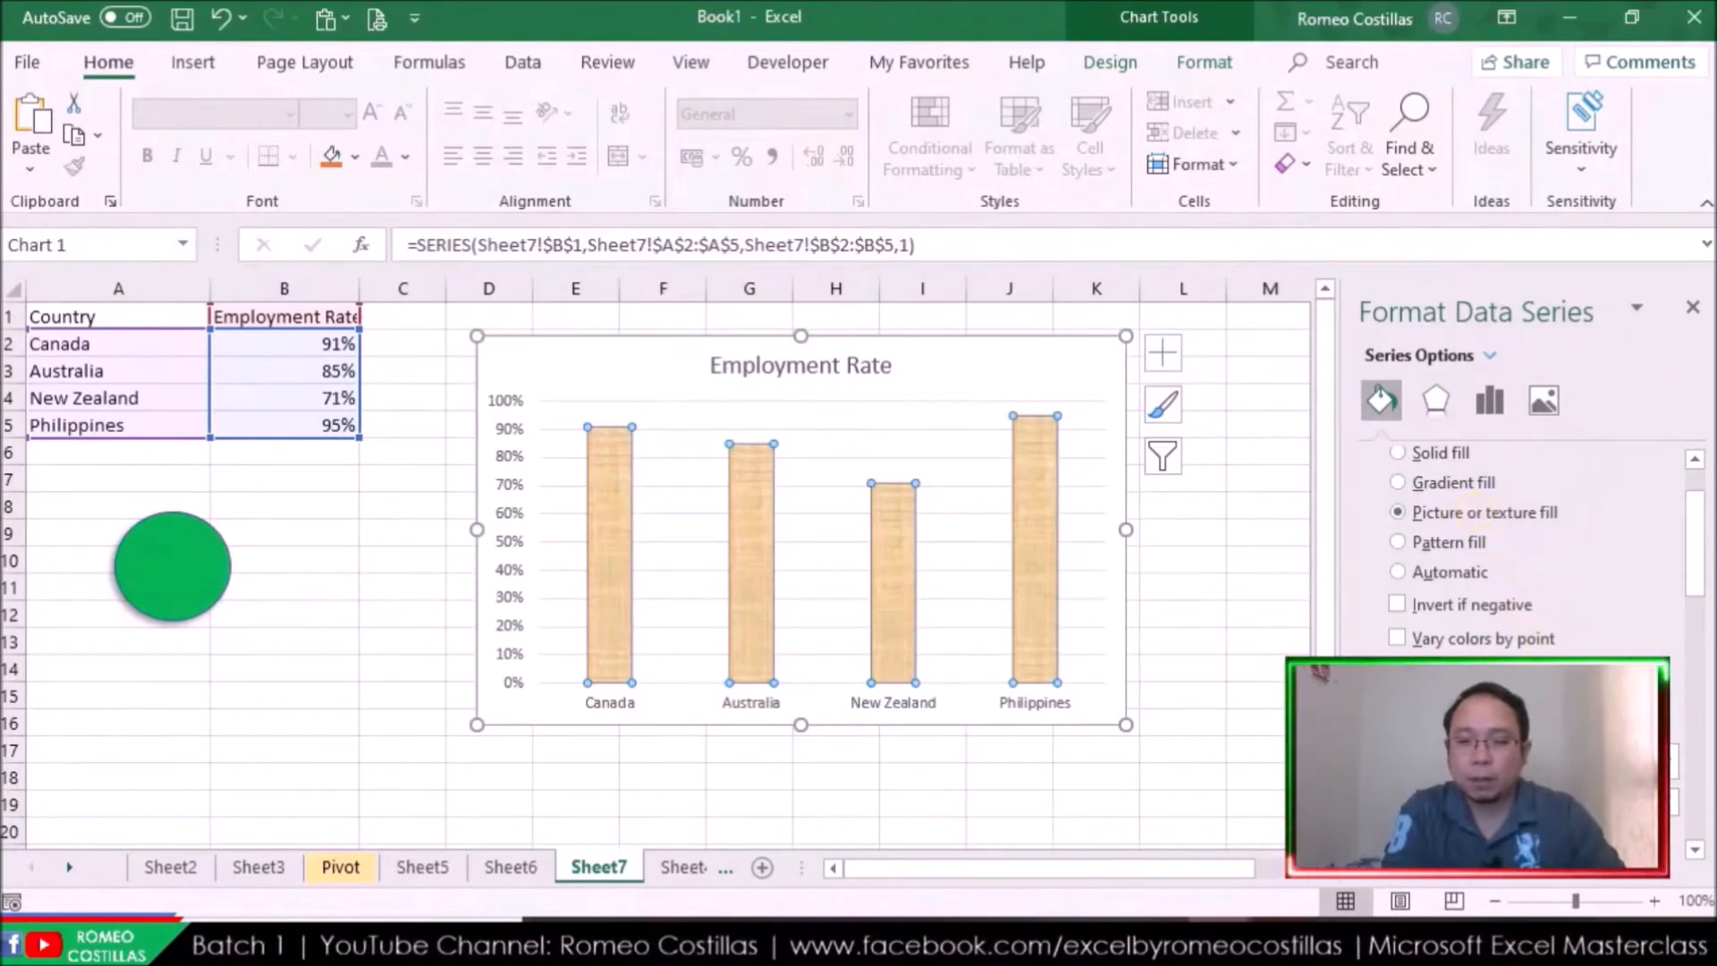
key("ctrl+v")
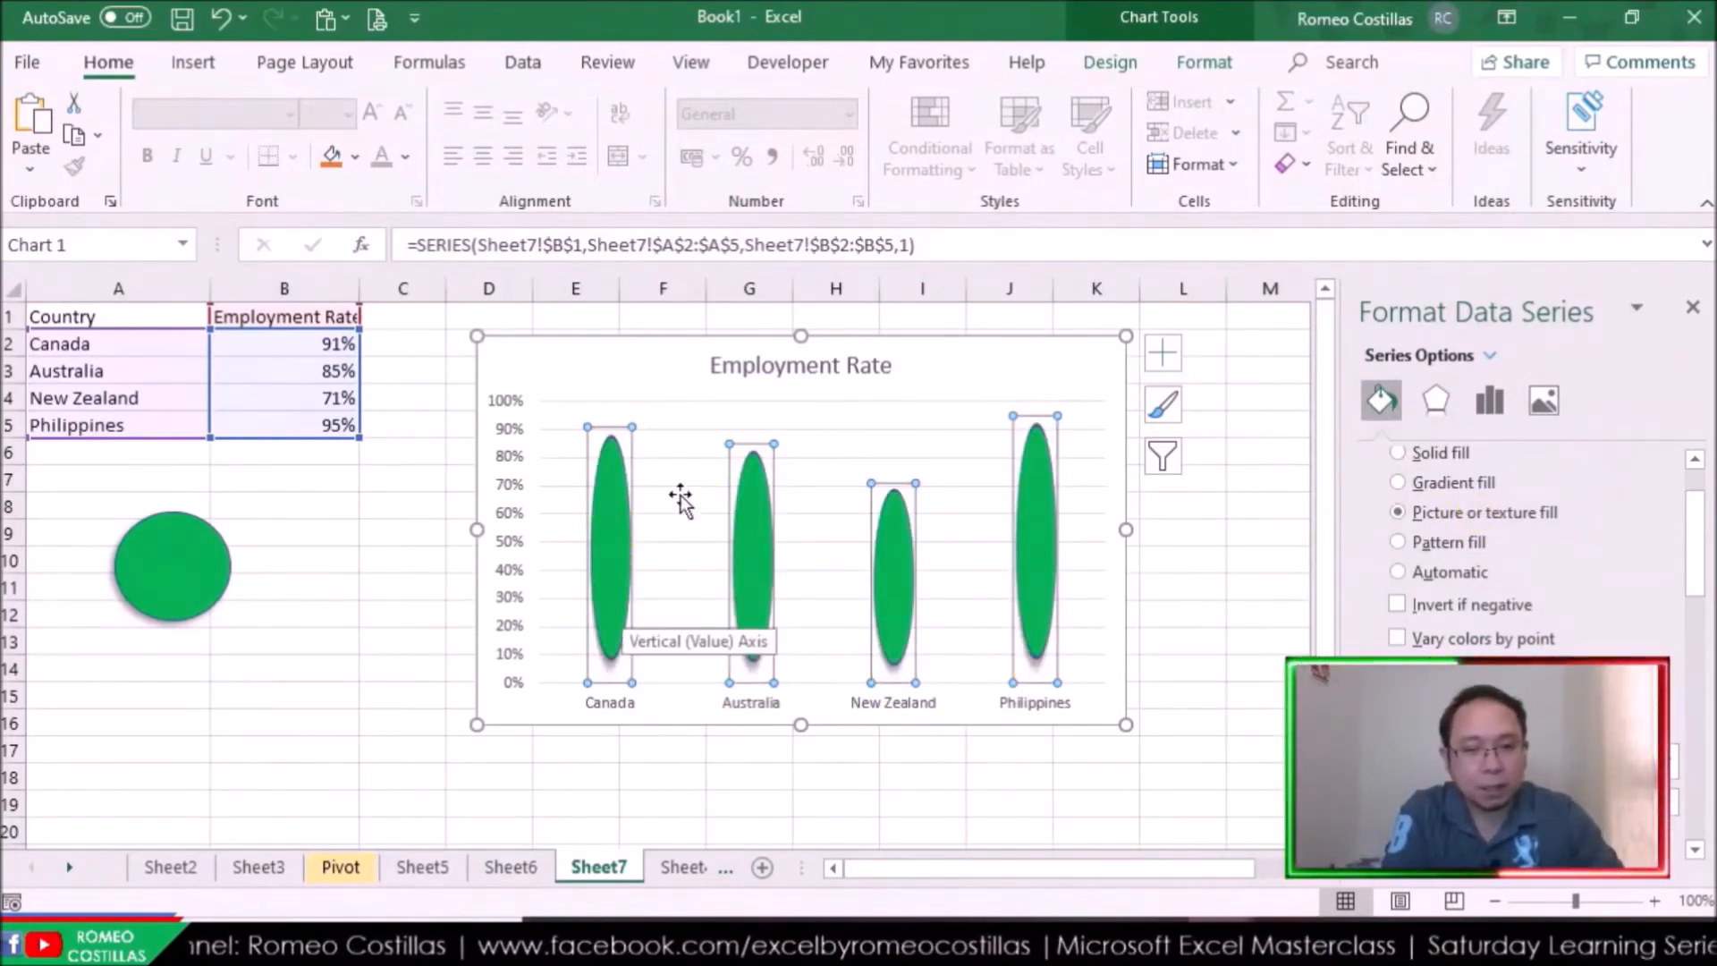
Set the Employment Rate columns' picture fill to Stack instead of Stretch, and deselect the chart
left_click_drag(1696, 568, 1702, 619)
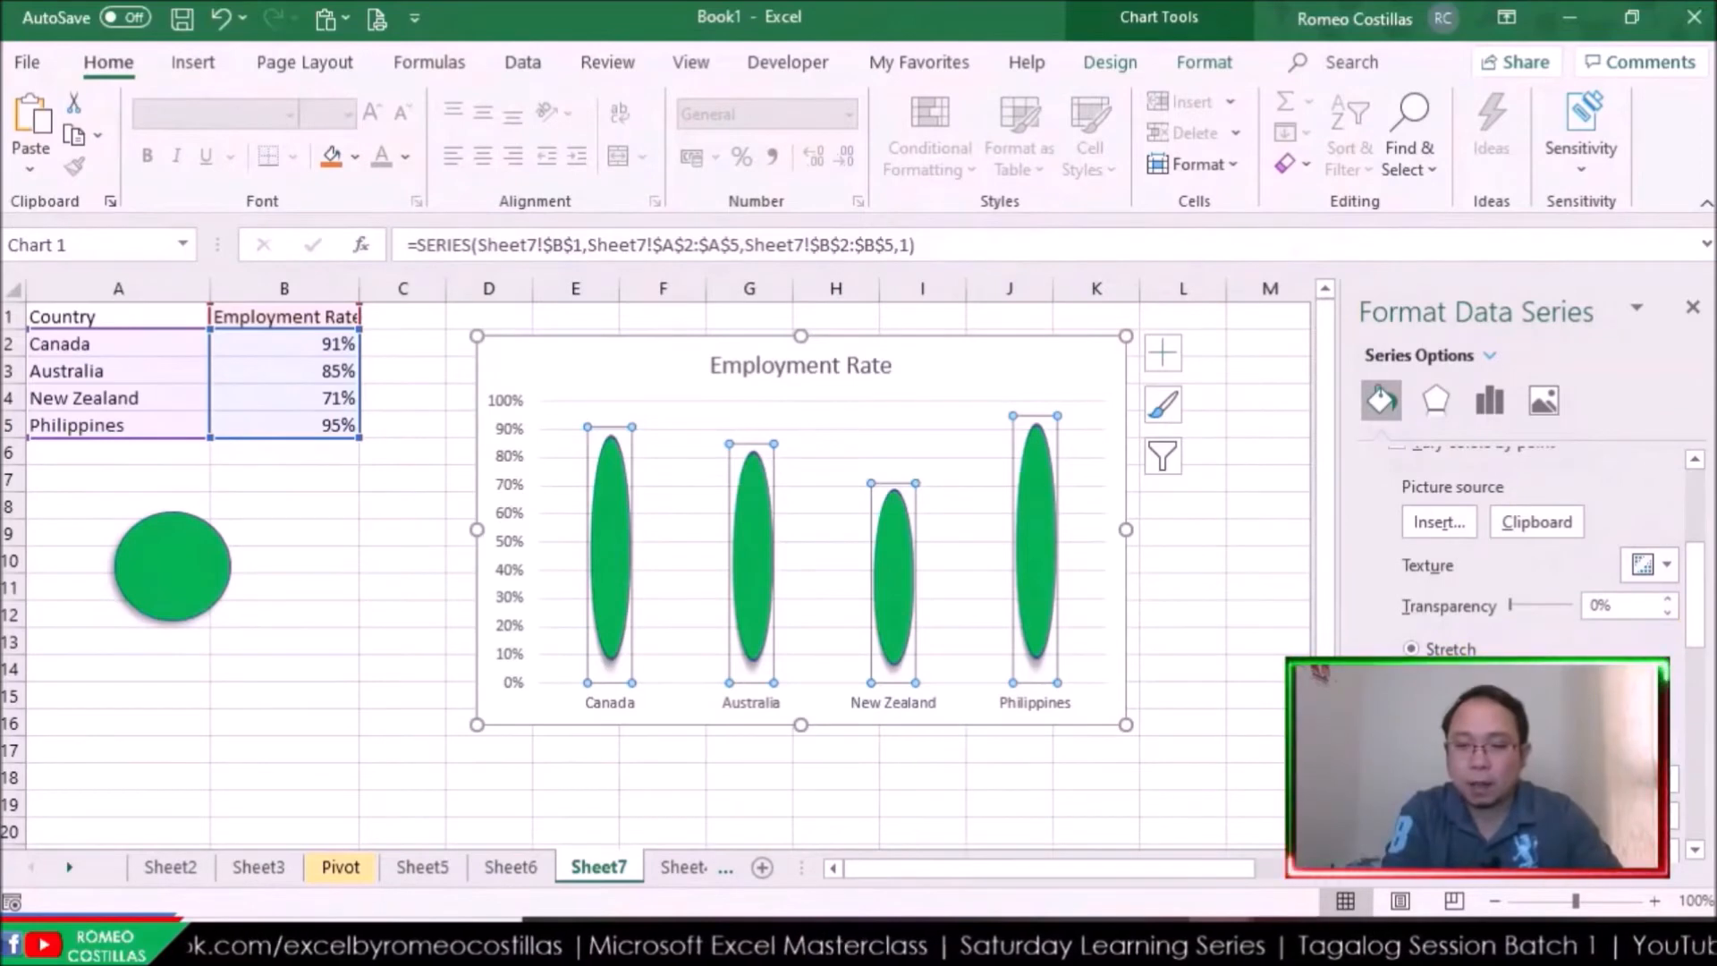
left_click(1412, 677)
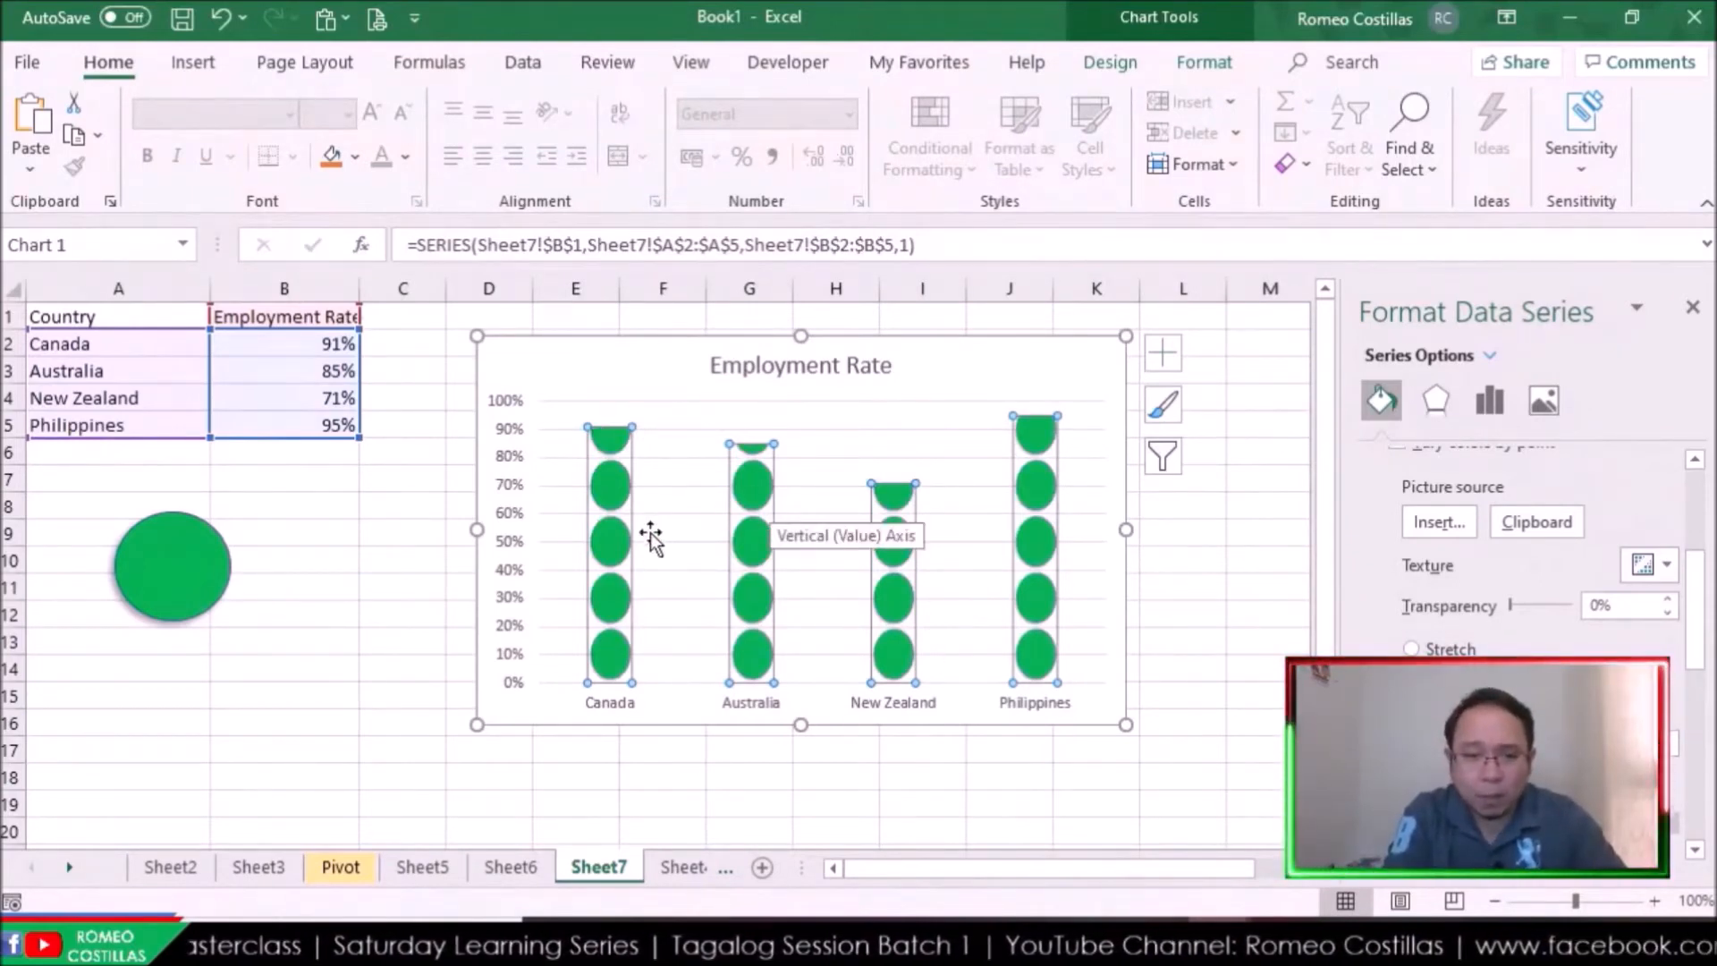
left_click(975, 809)
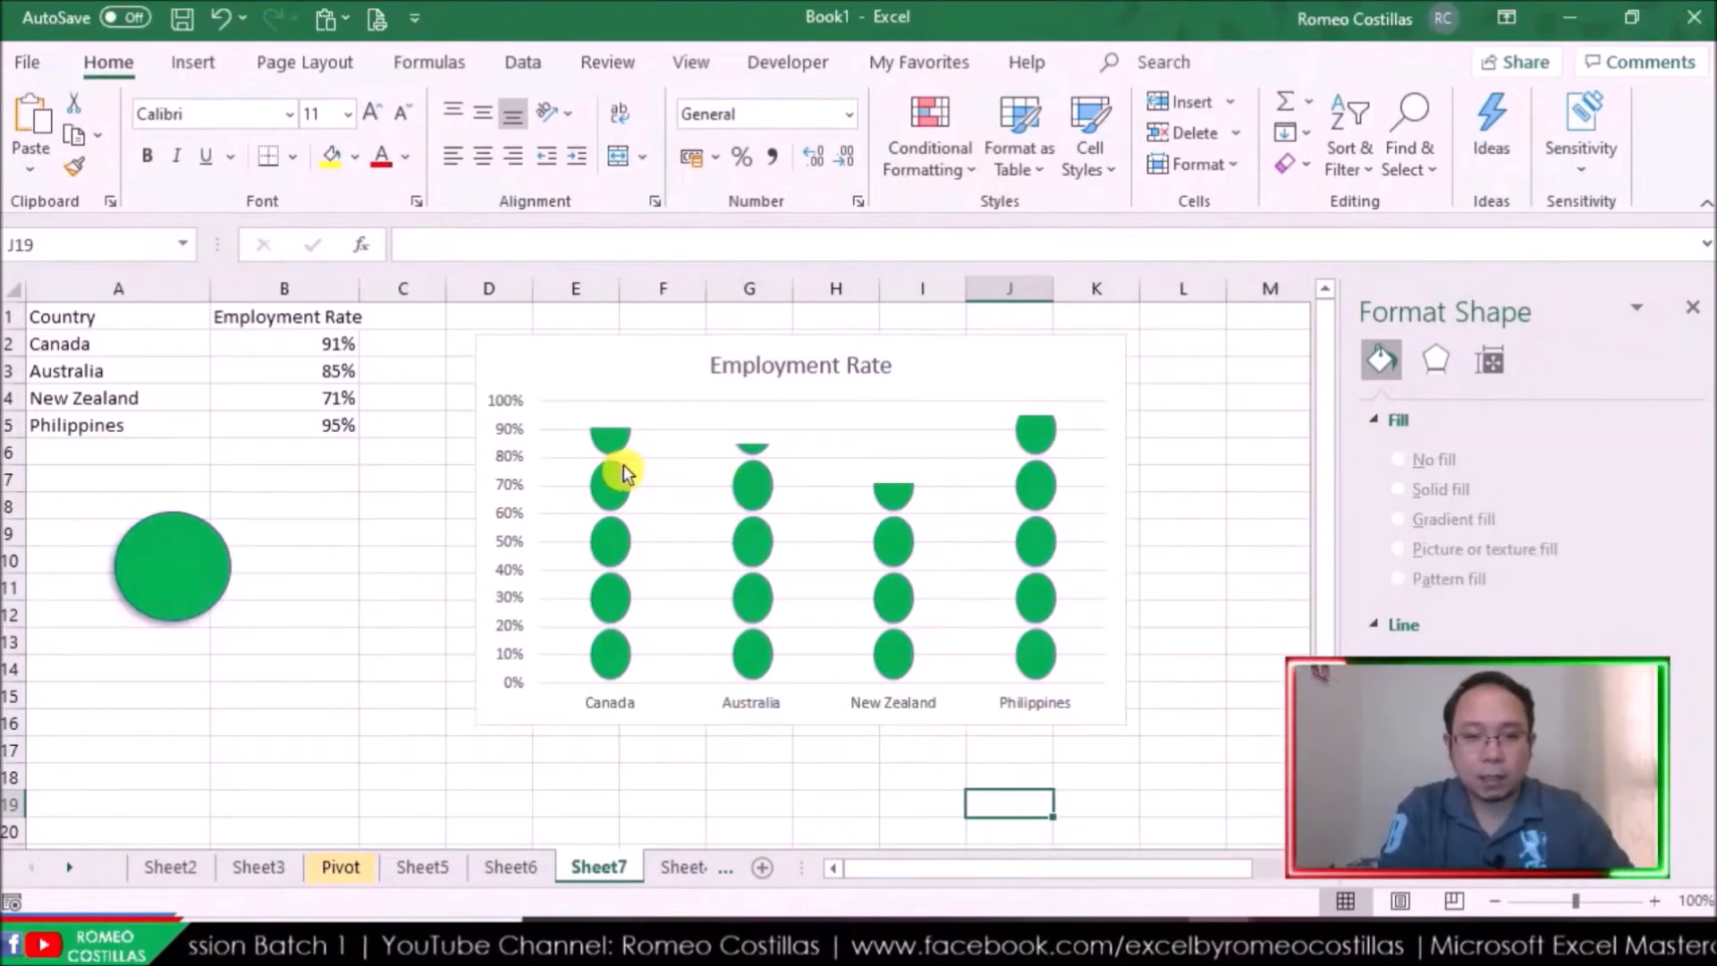
Move the chart away from column C and widen column B to fit the Employment Rate header
mouse_move(615, 443)
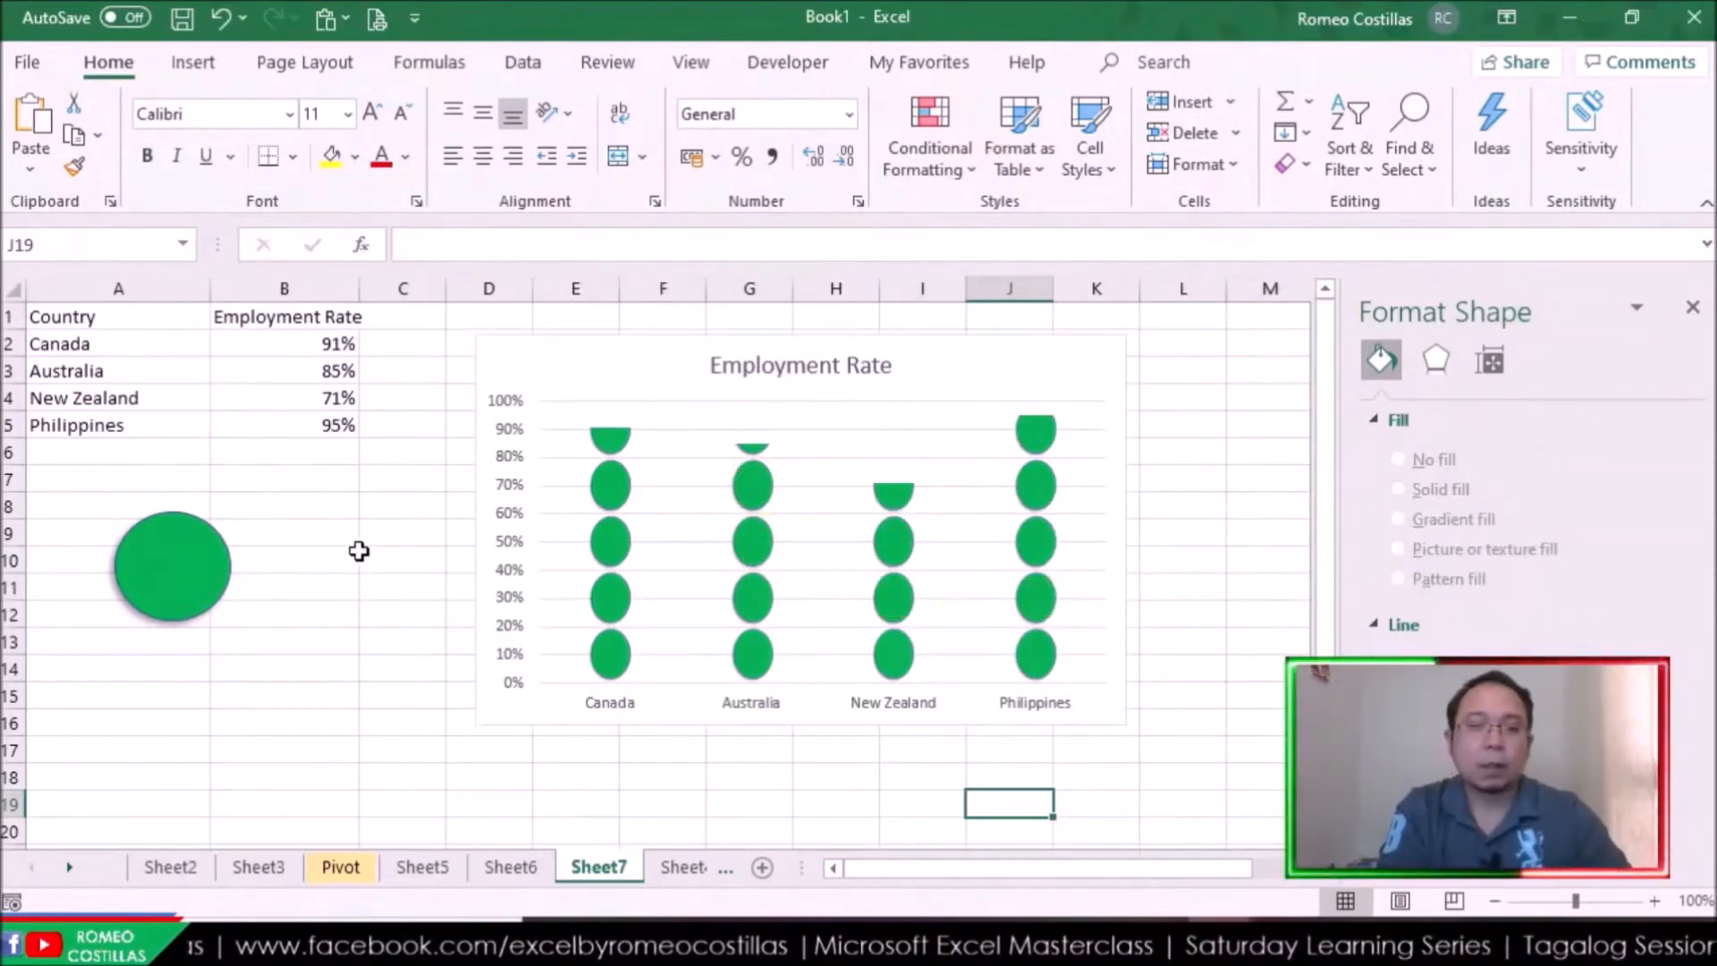
left_click_drag(533, 349, 611, 359)
left_click(429, 322)
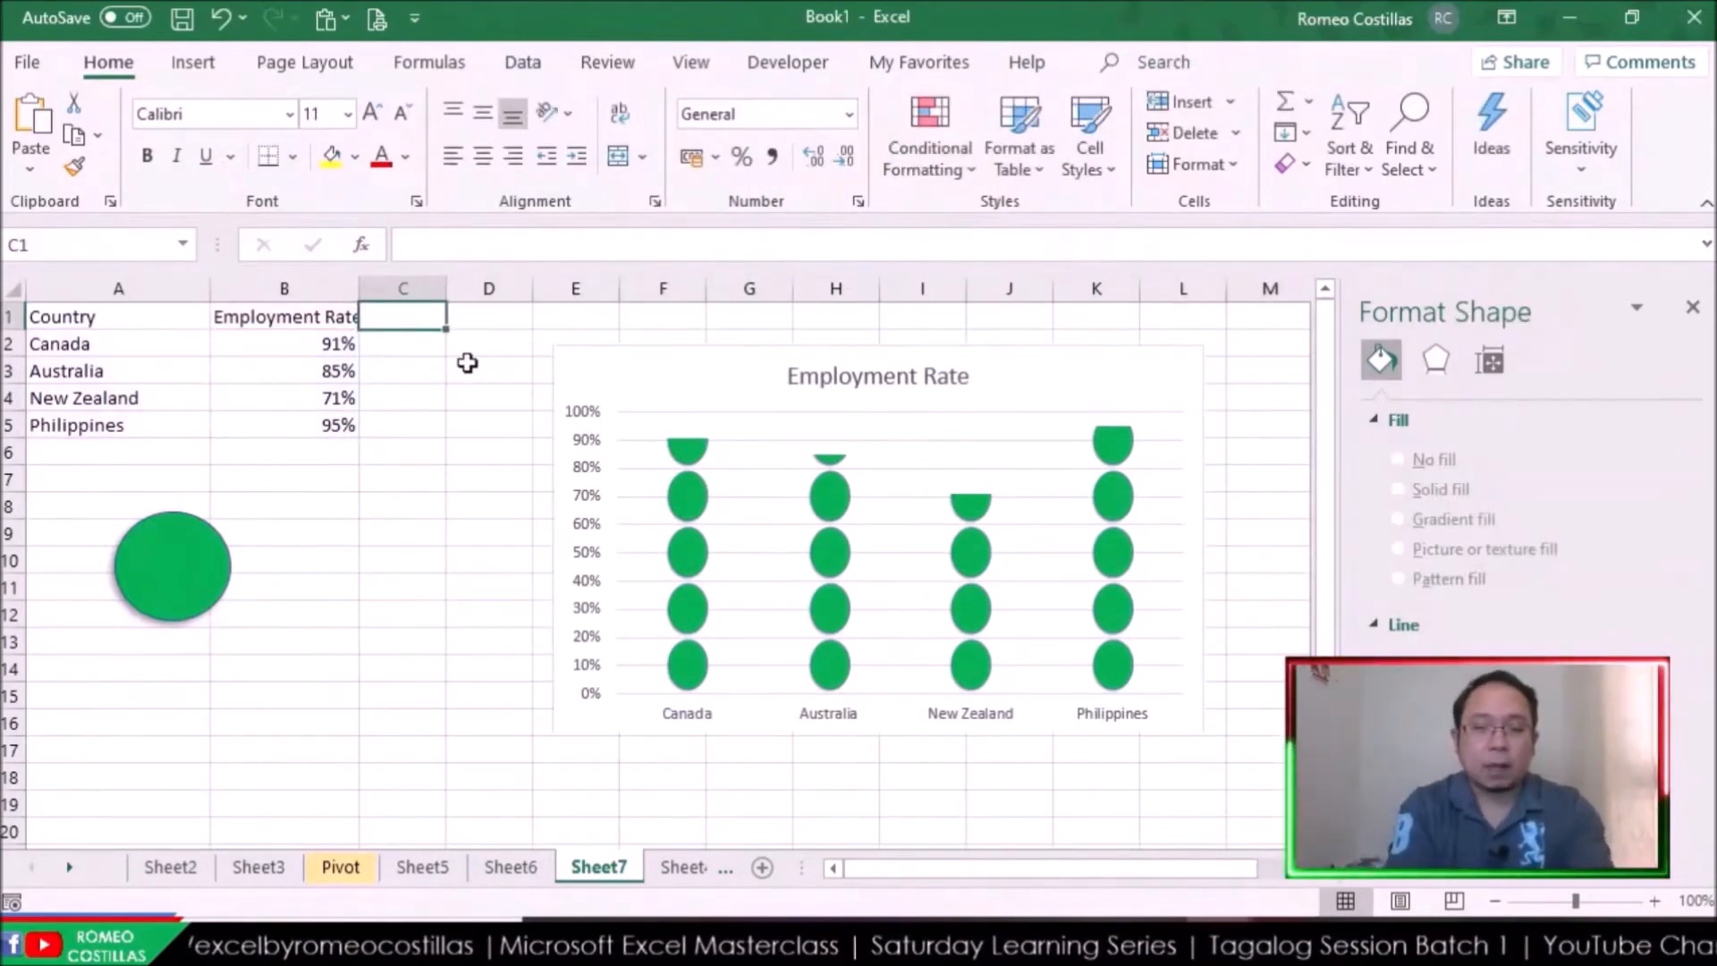
type("100")
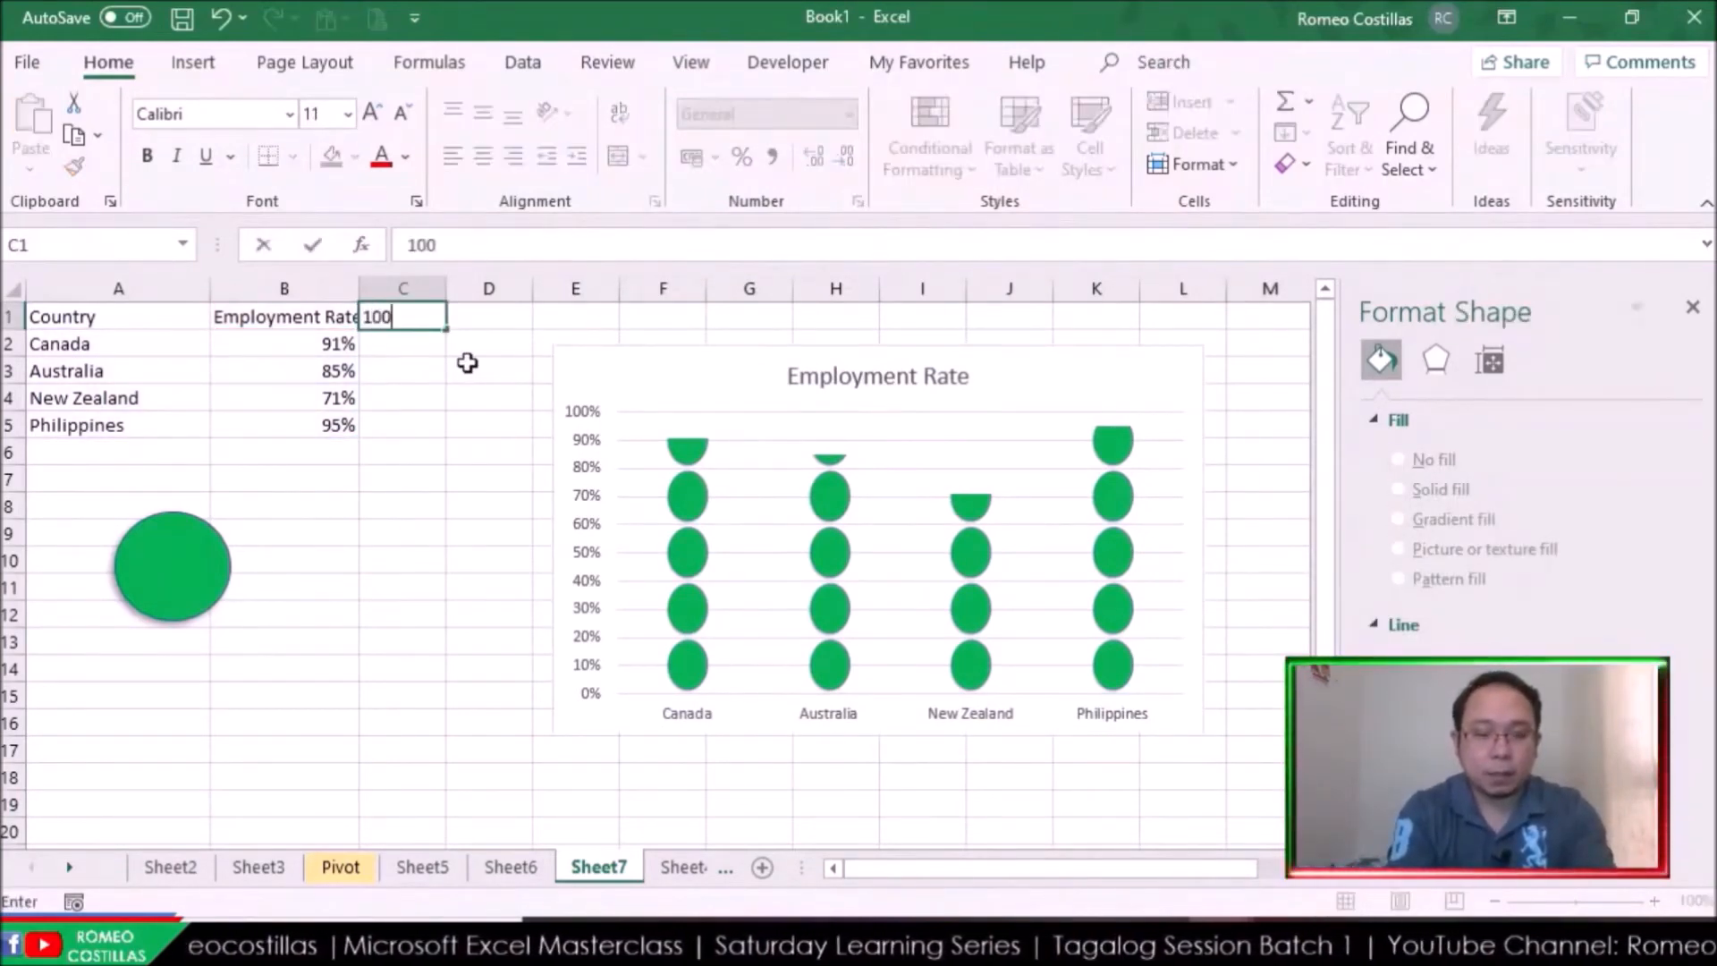
key("Escape")
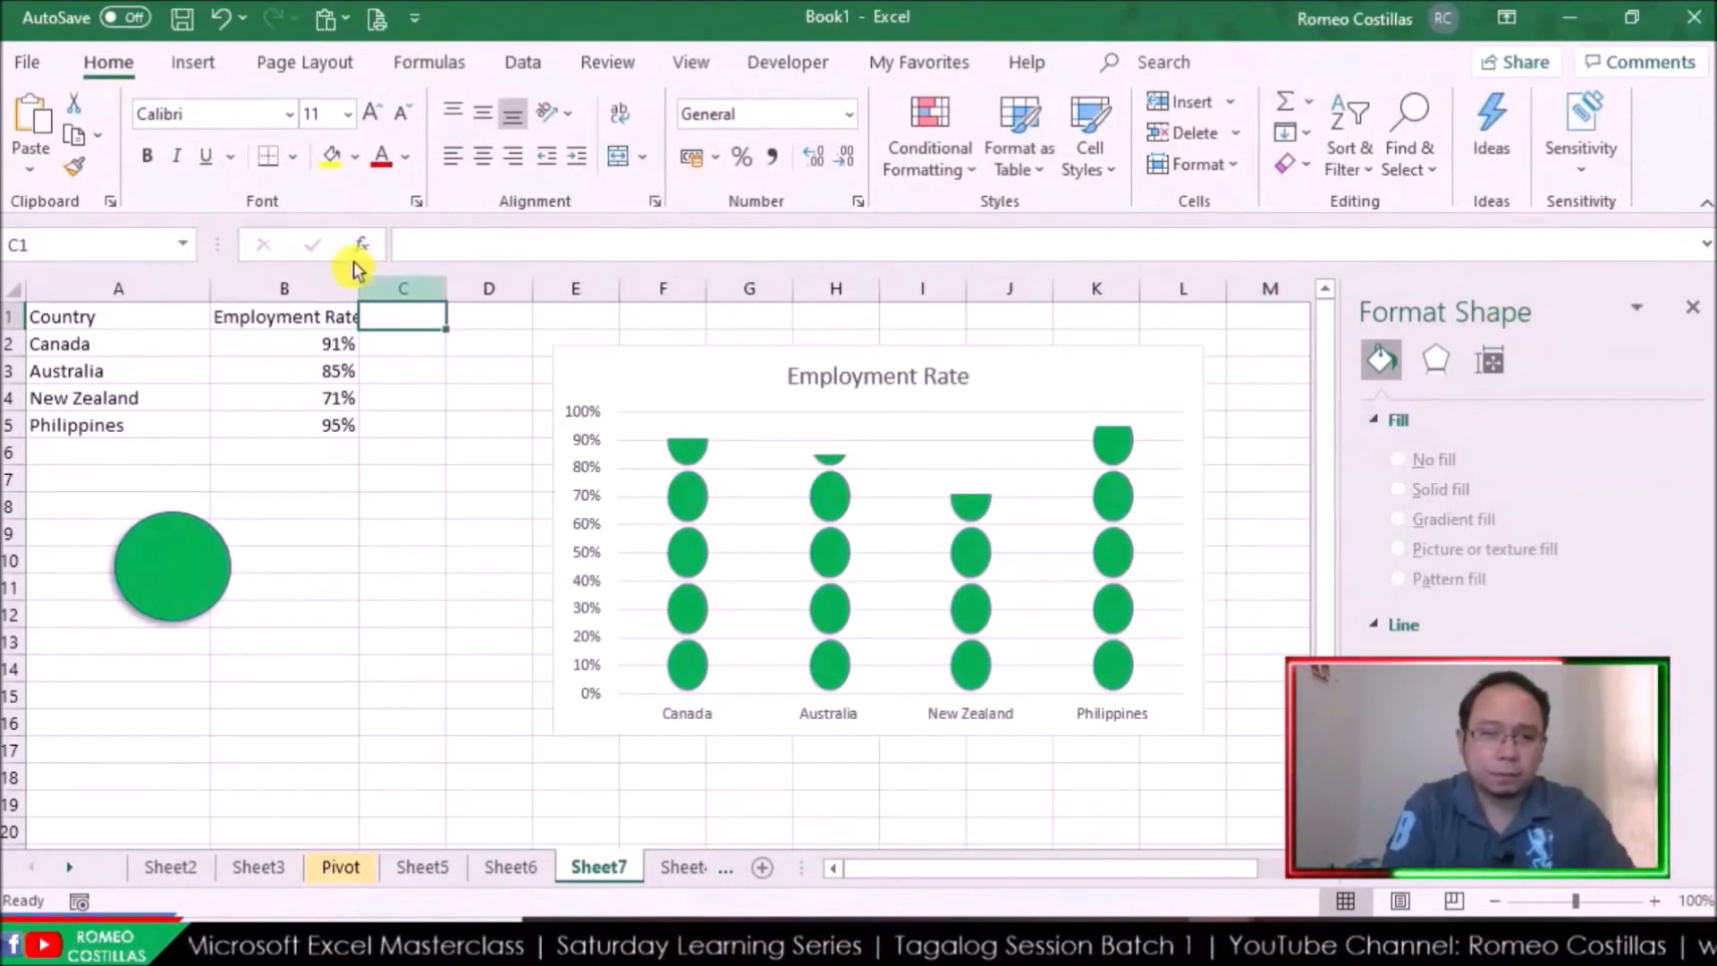
left_click_drag(359, 288, 437, 290)
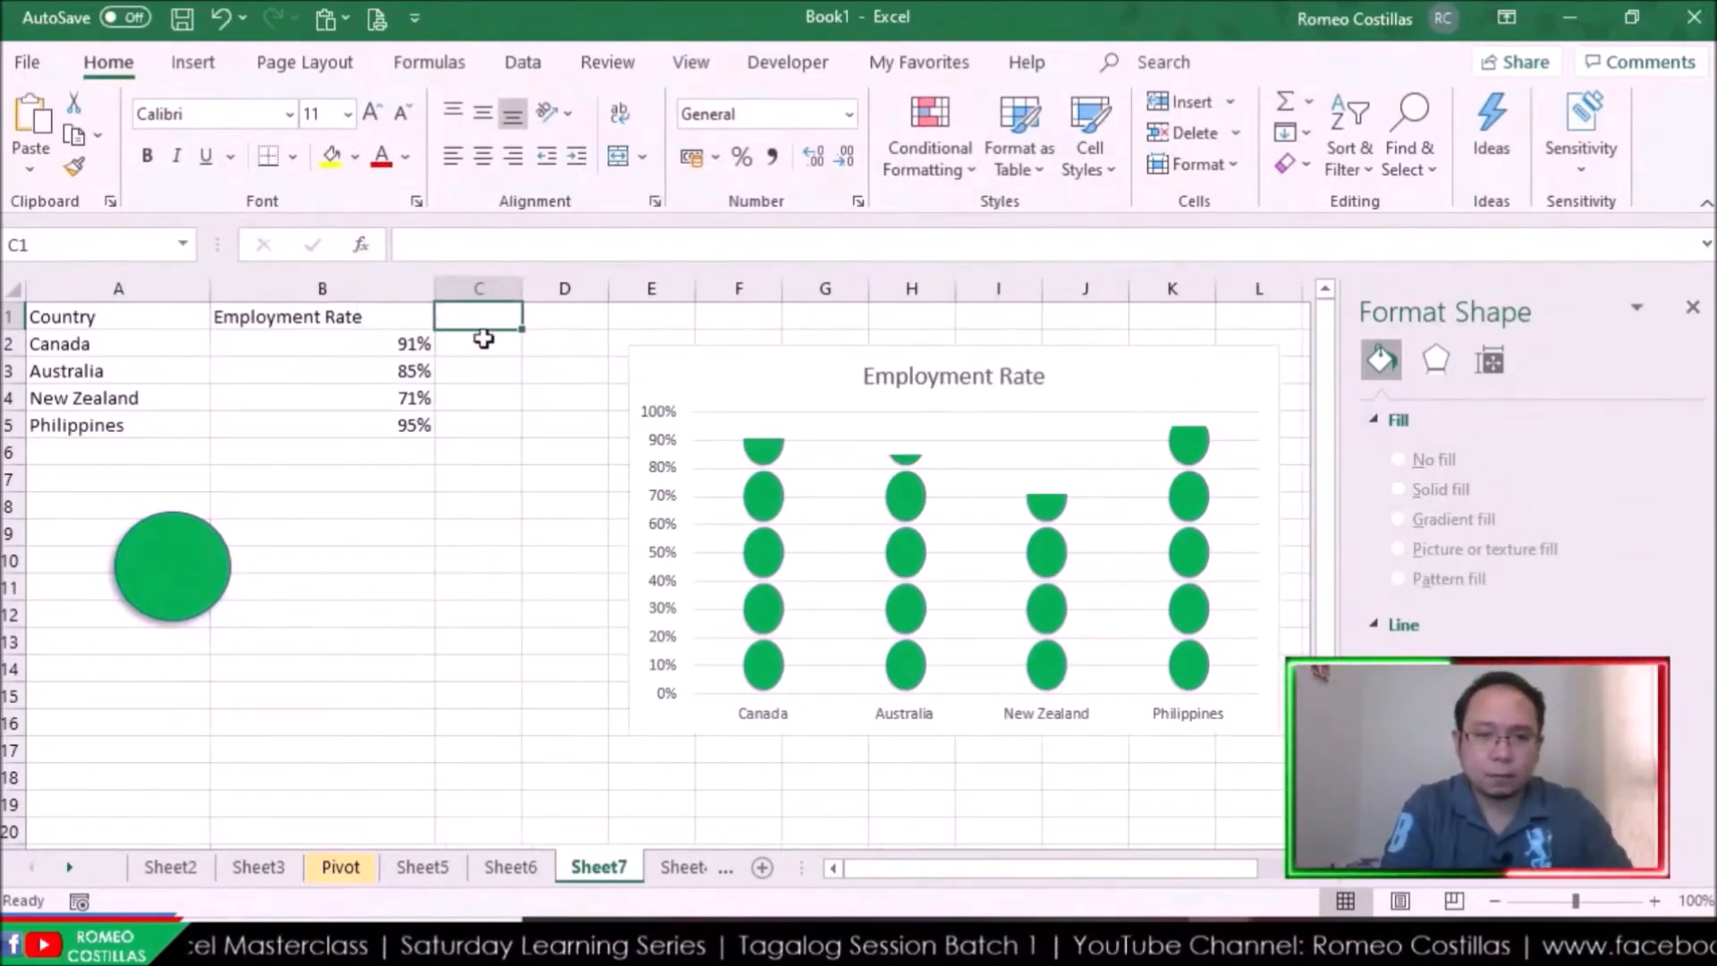
Add the header All in C1 and fill C2:C5 with 100%
type("All")
key("Return")
type("100%")
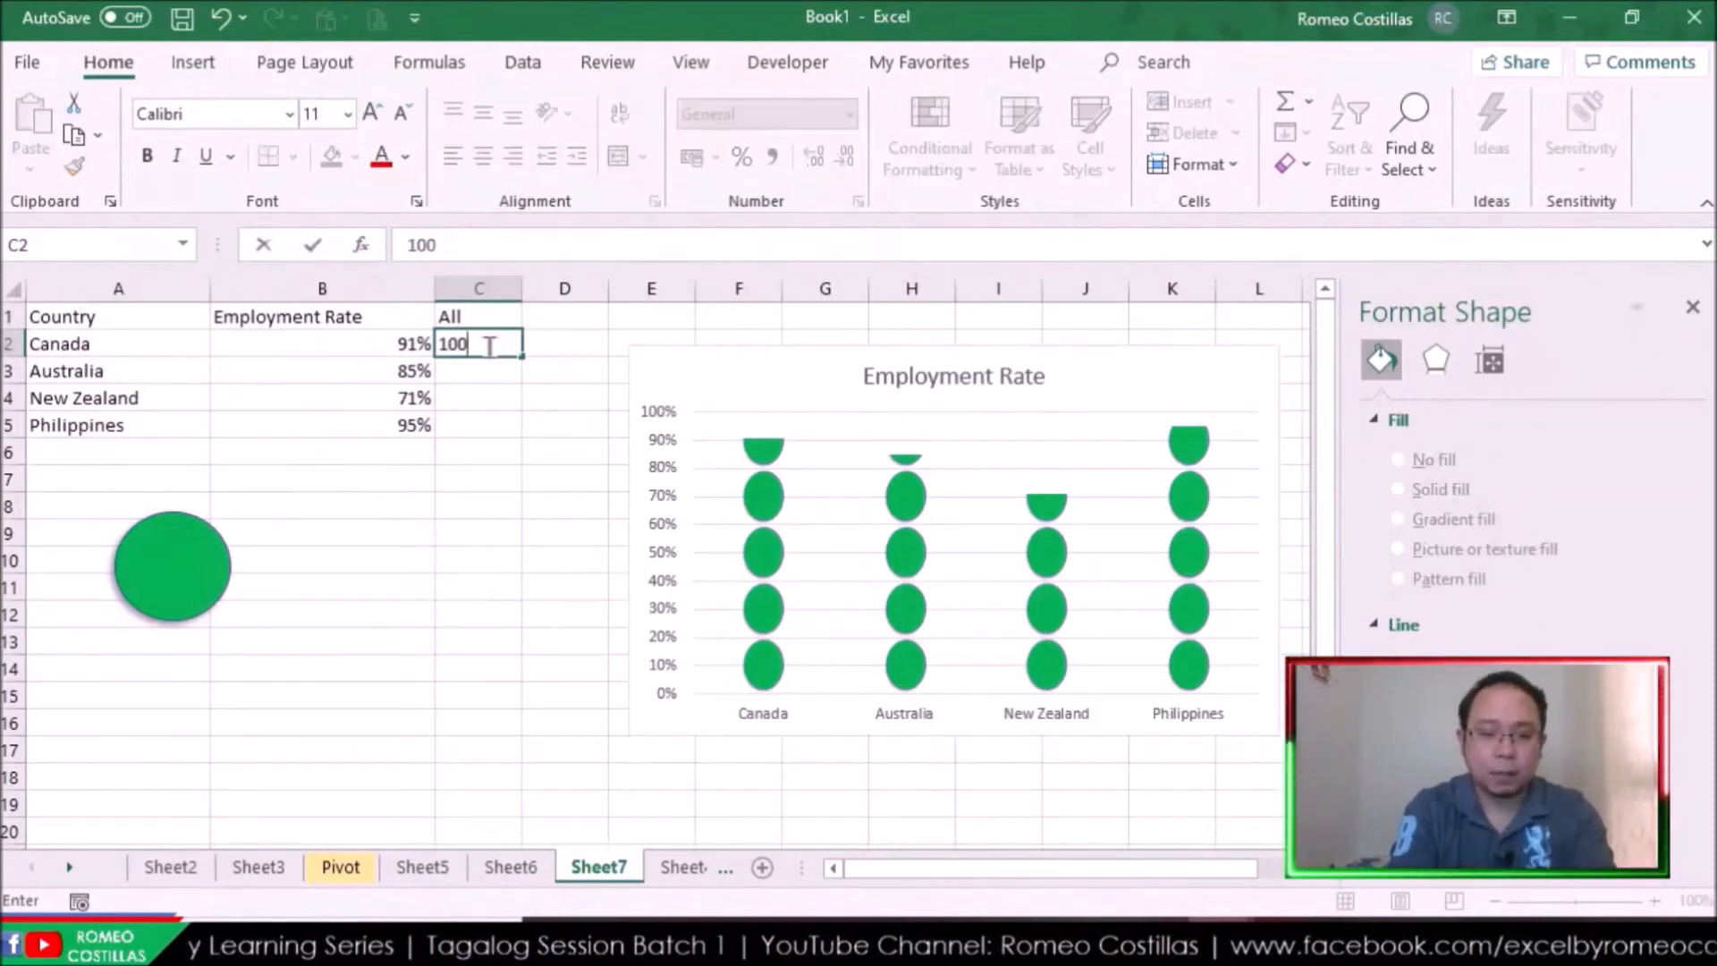
key("ctrl+Return")
key("shift+Down")
key("shift+Down")
key("shift+Down")
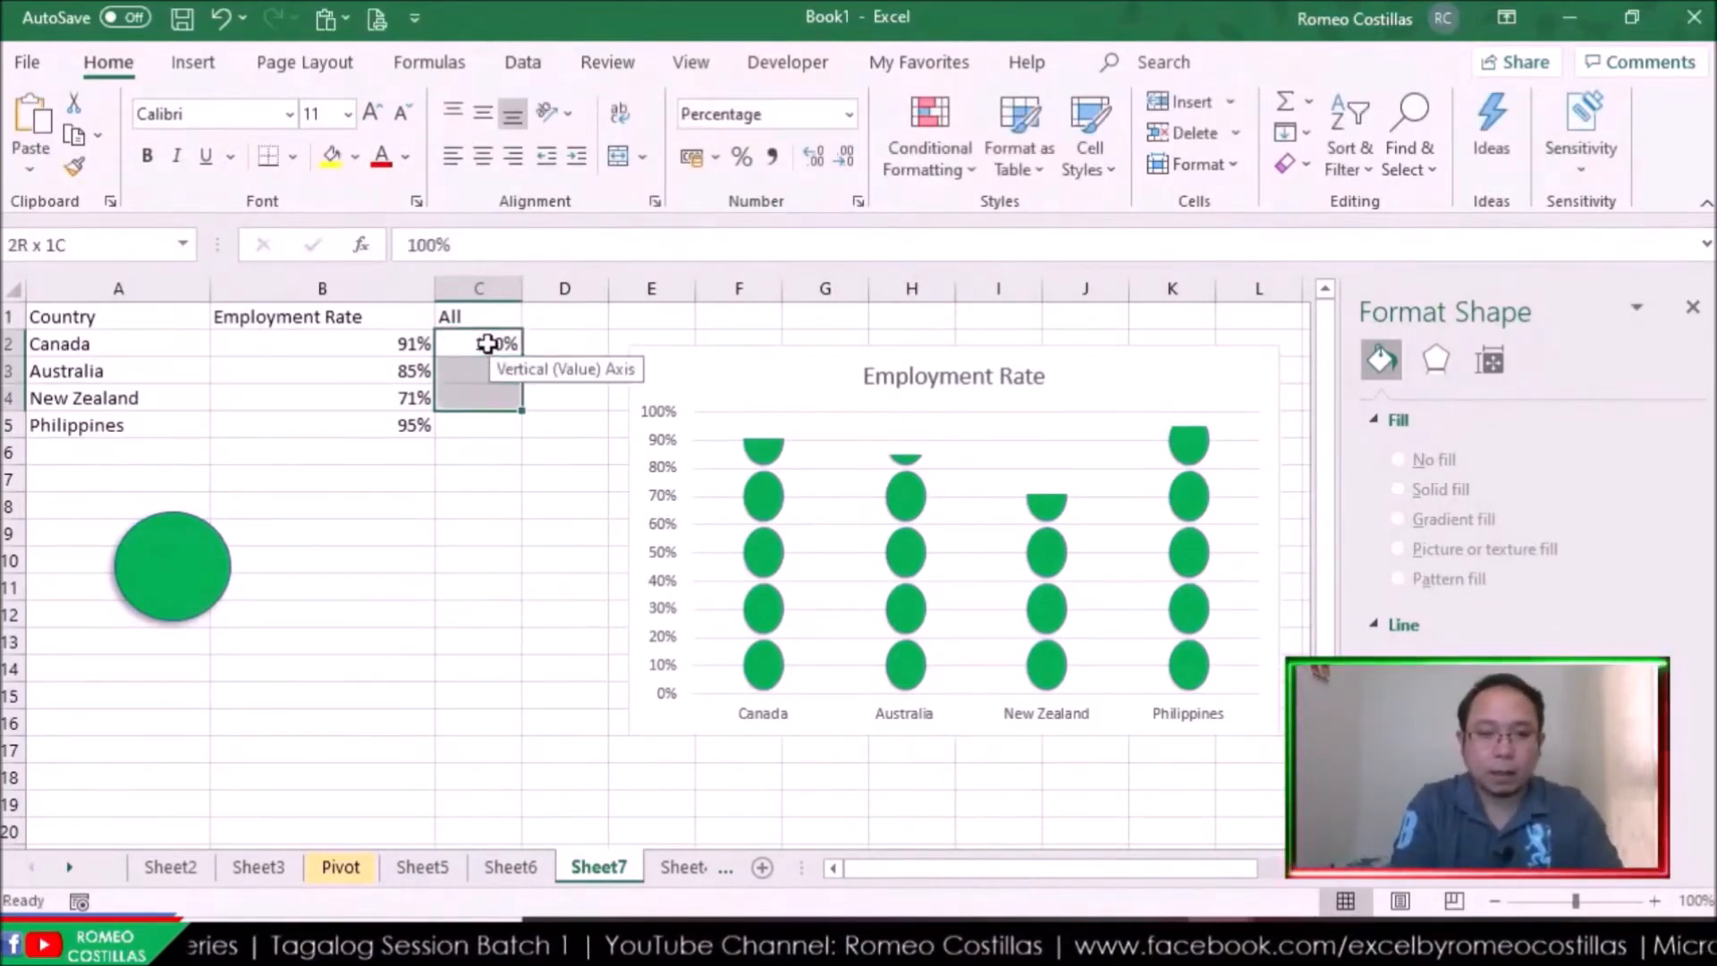
key("ctrl+d")
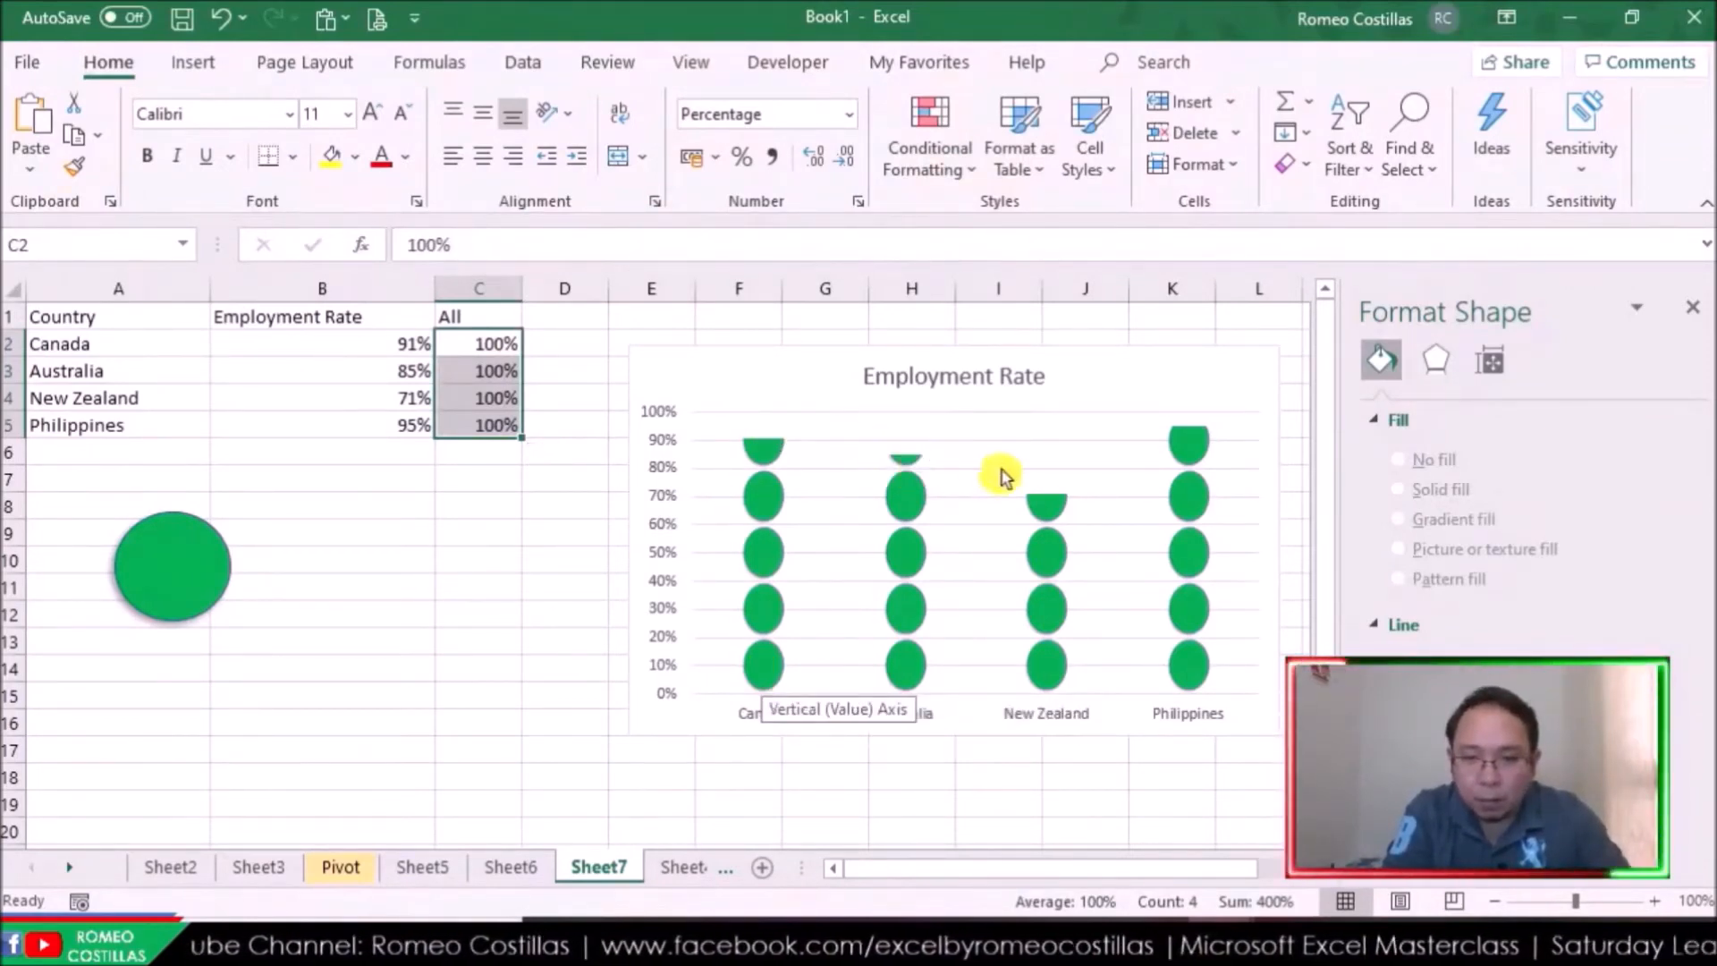
Add a series to the chart's data source, with its name from C1 and its values from C2:C5
mouse_move(1199, 473)
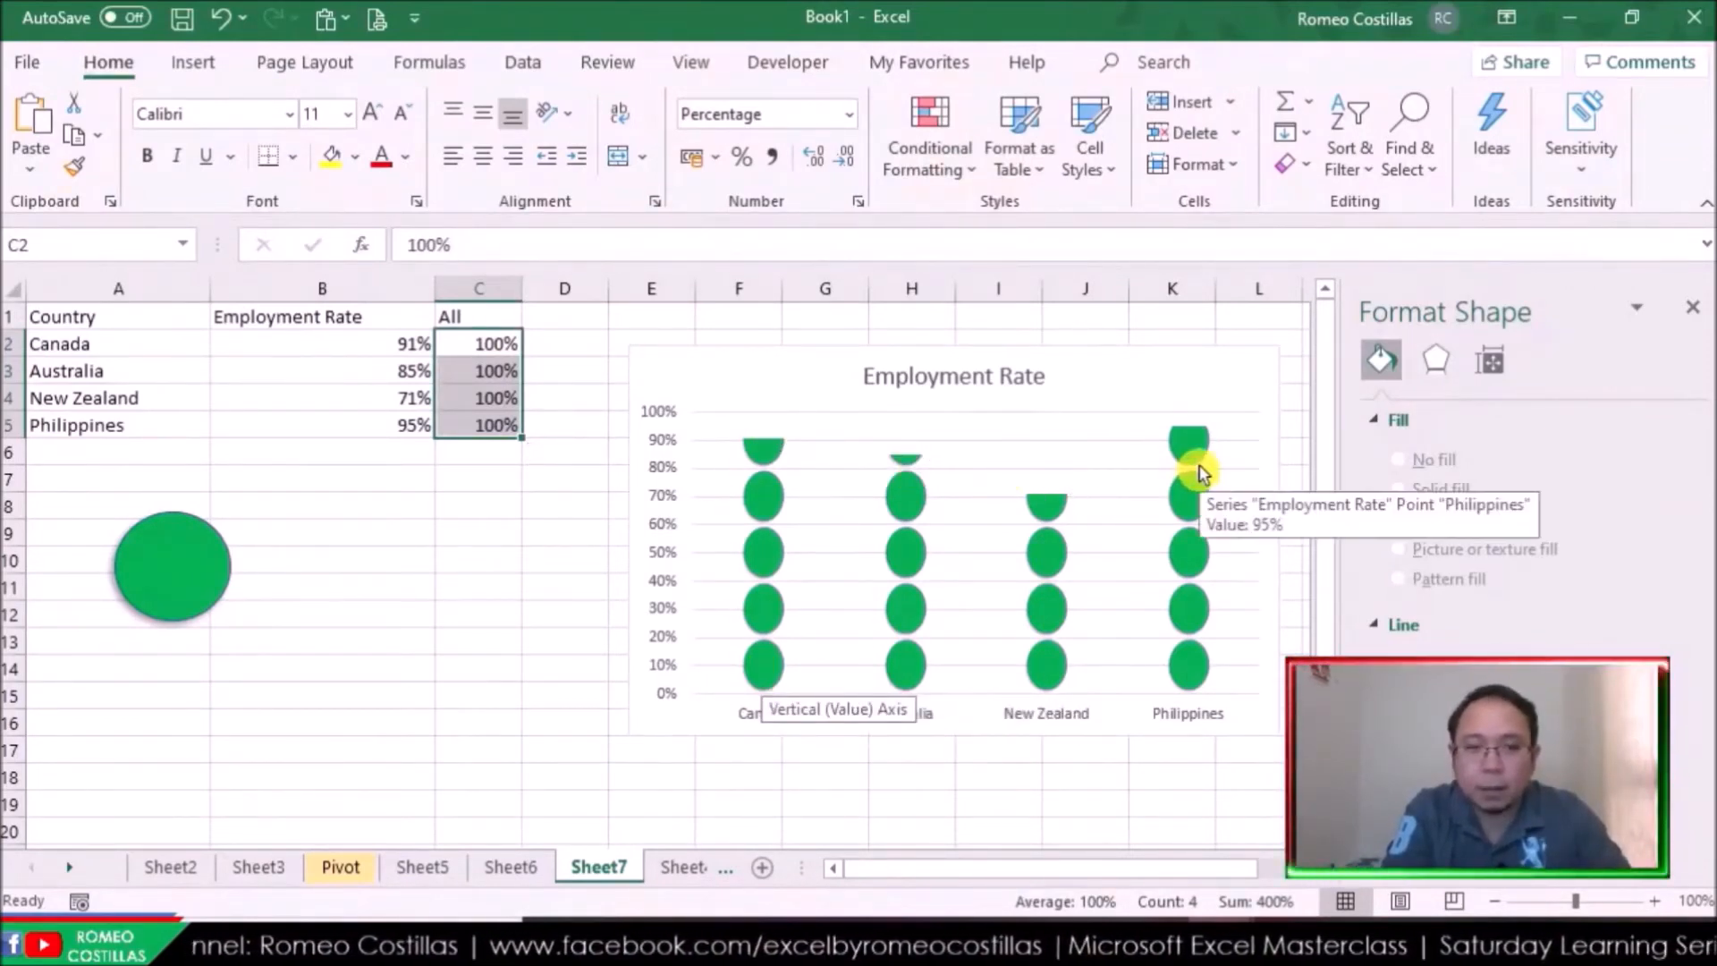
left_click(1159, 349)
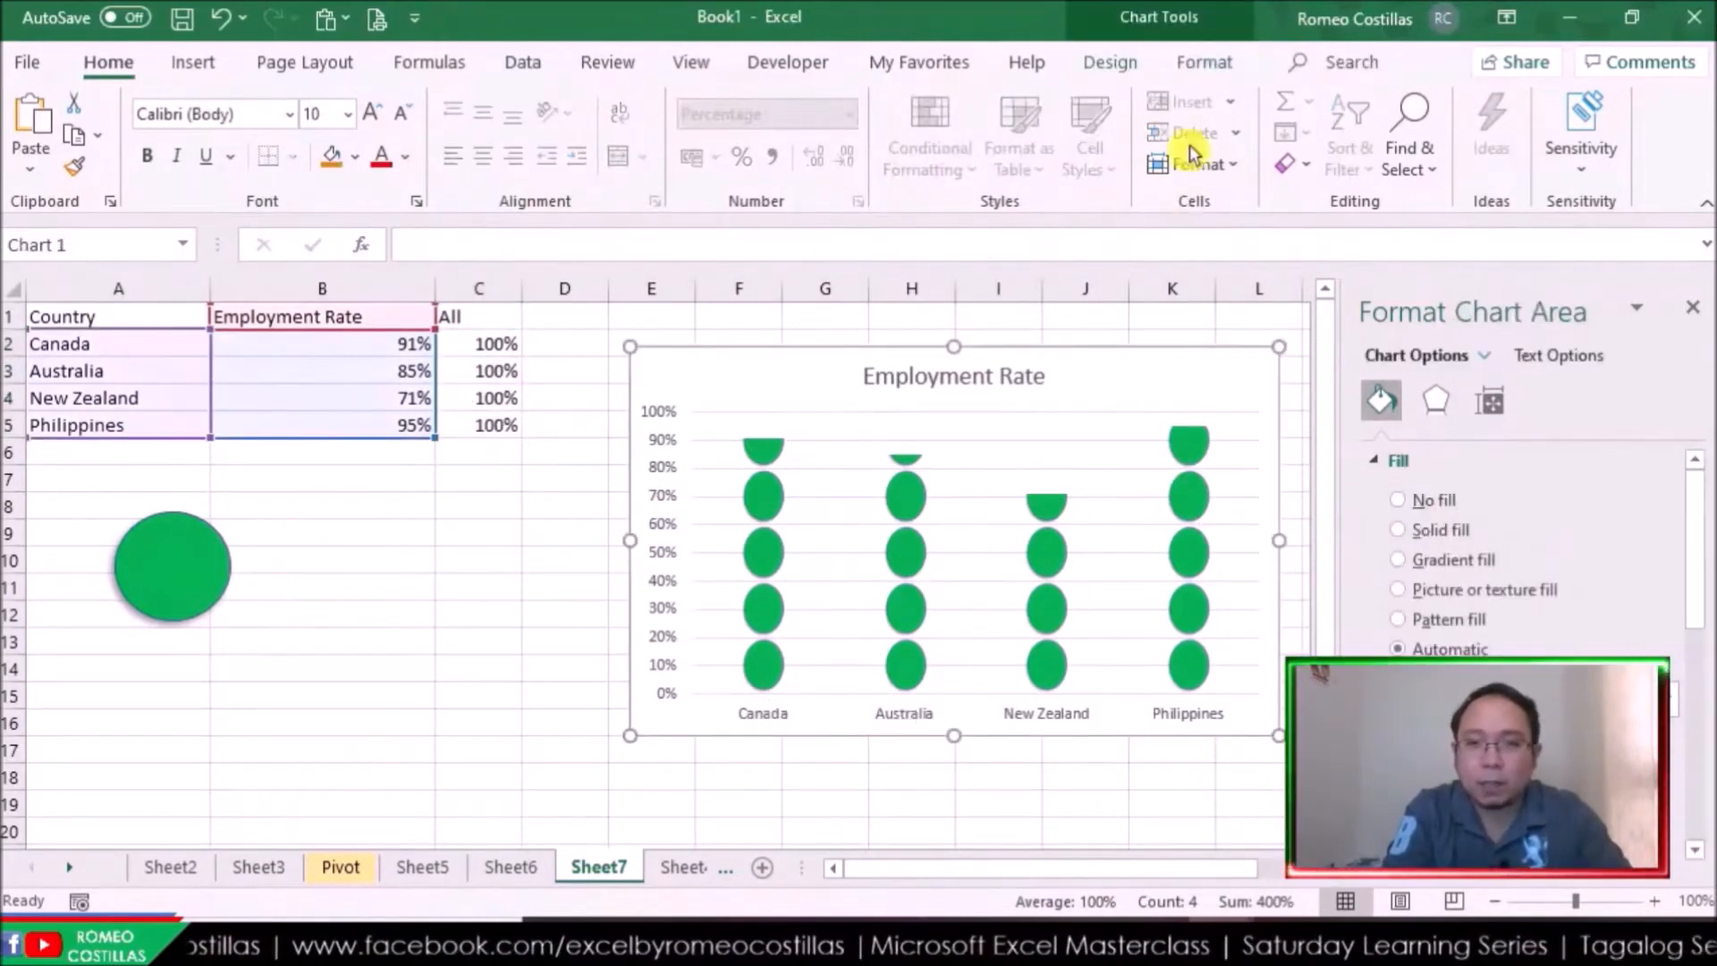
left_click(1114, 65)
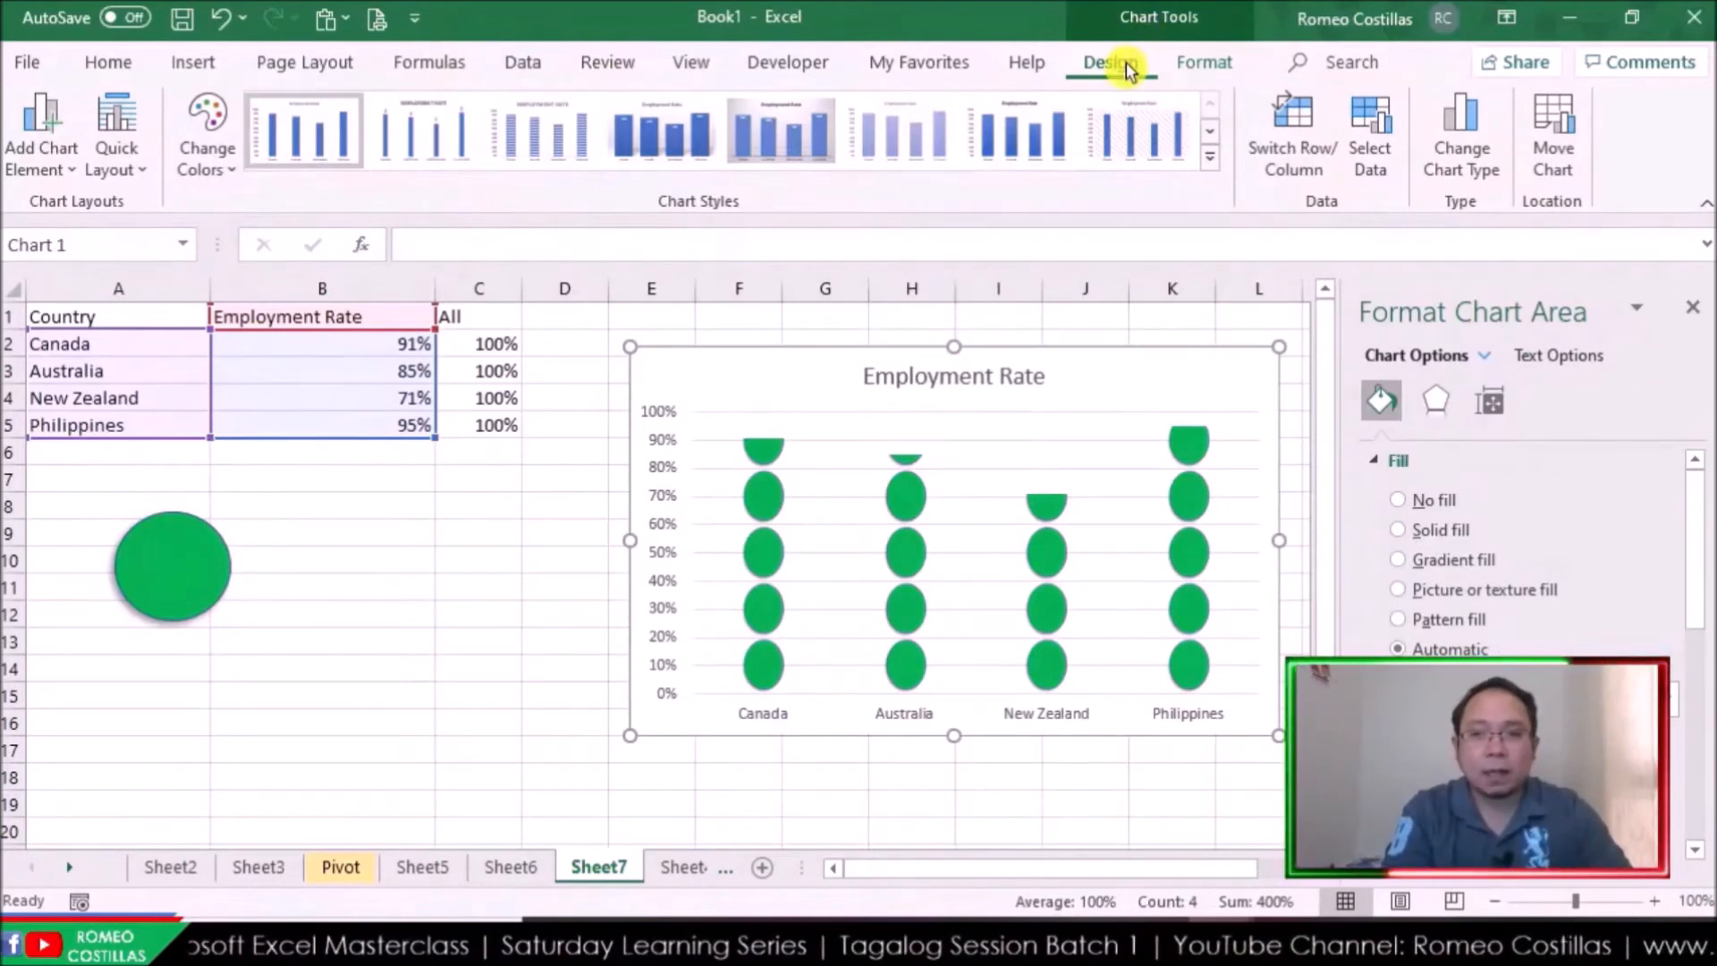
left_click(1369, 125)
left_click_drag(956, 230, 1292, 270)
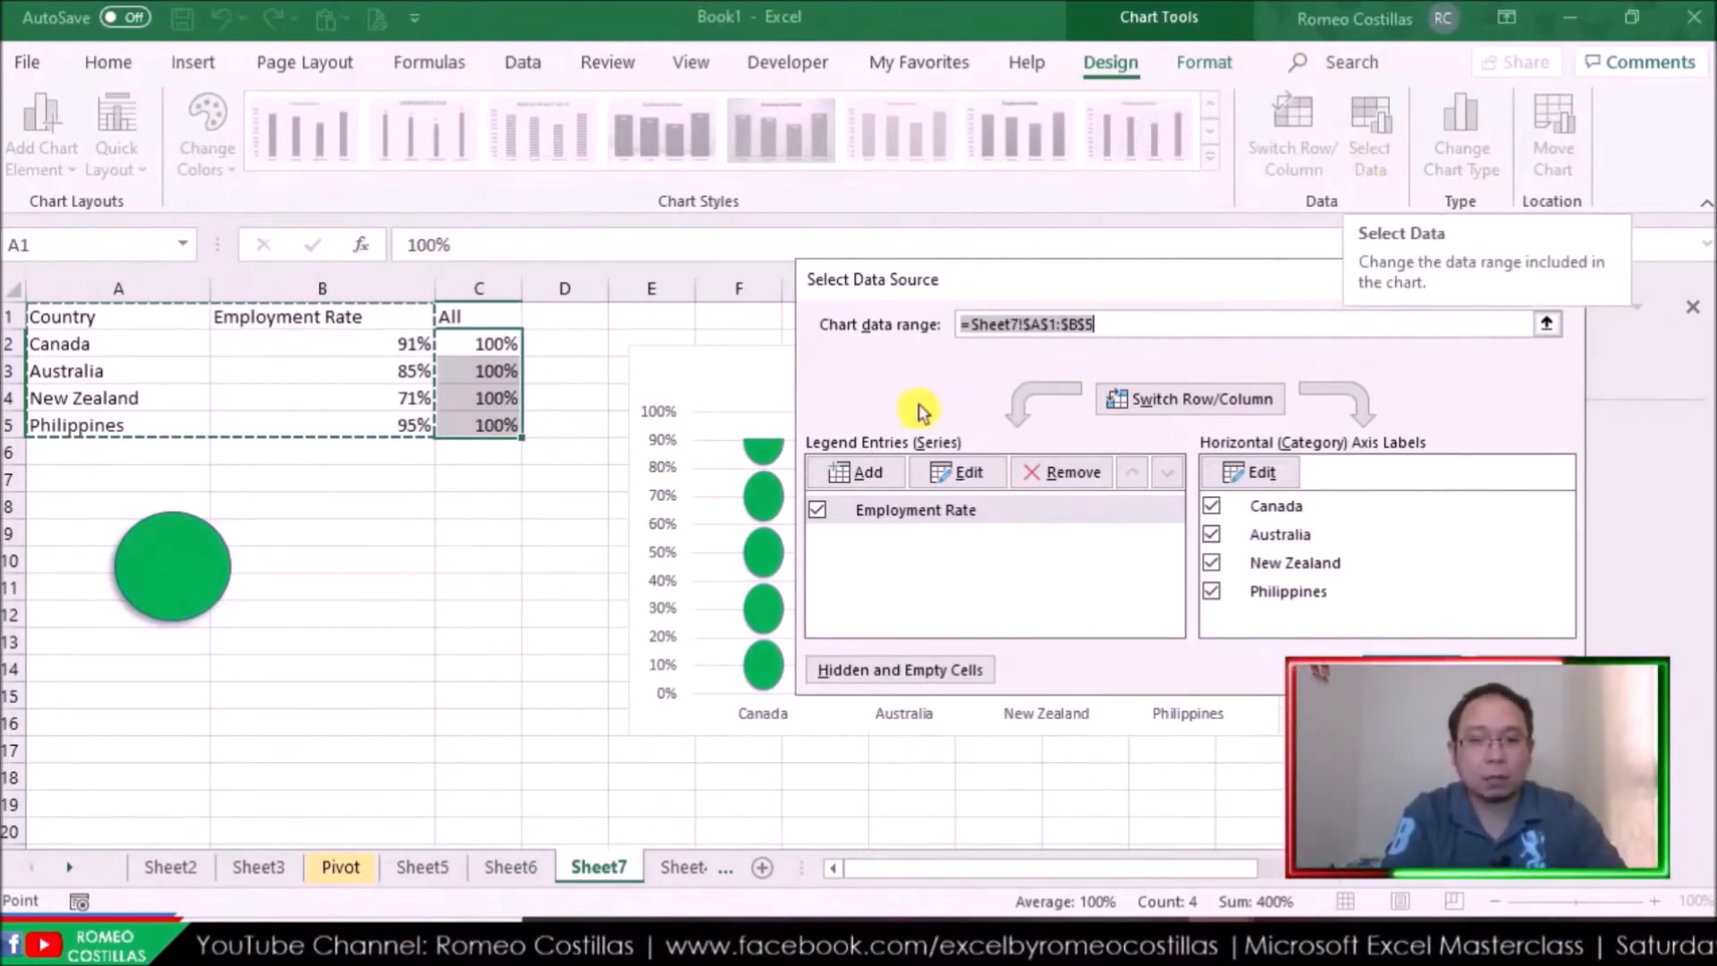
left_click(866, 473)
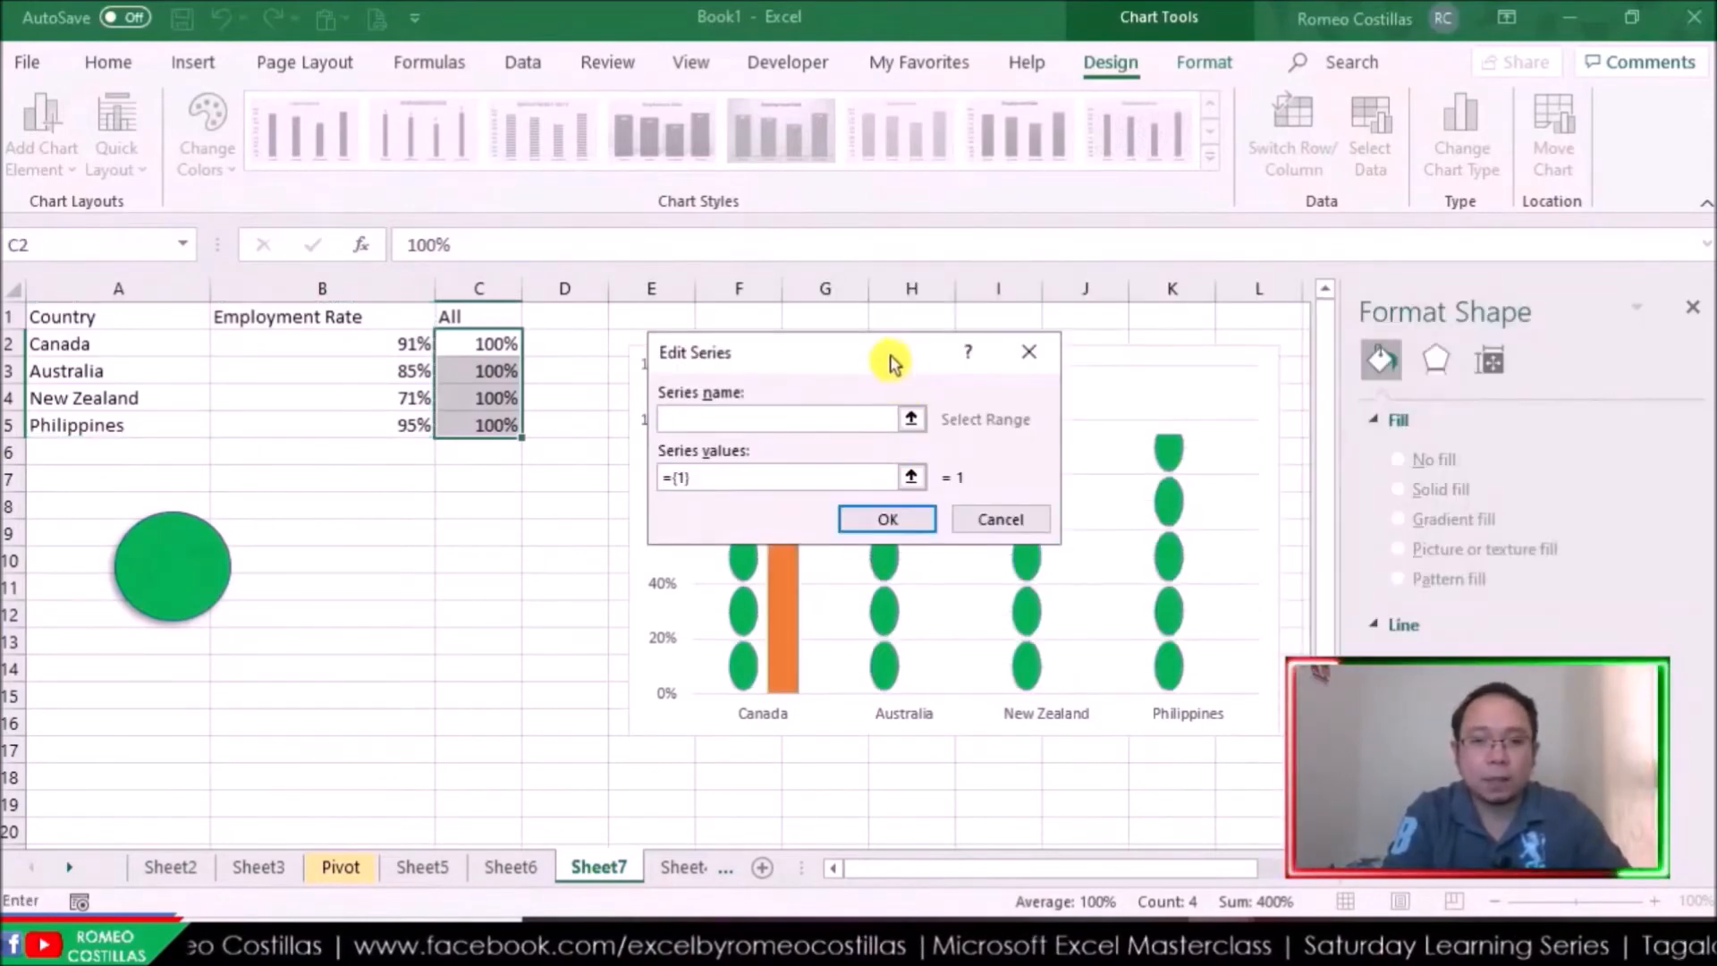
left_click(919, 416)
left_click(471, 322)
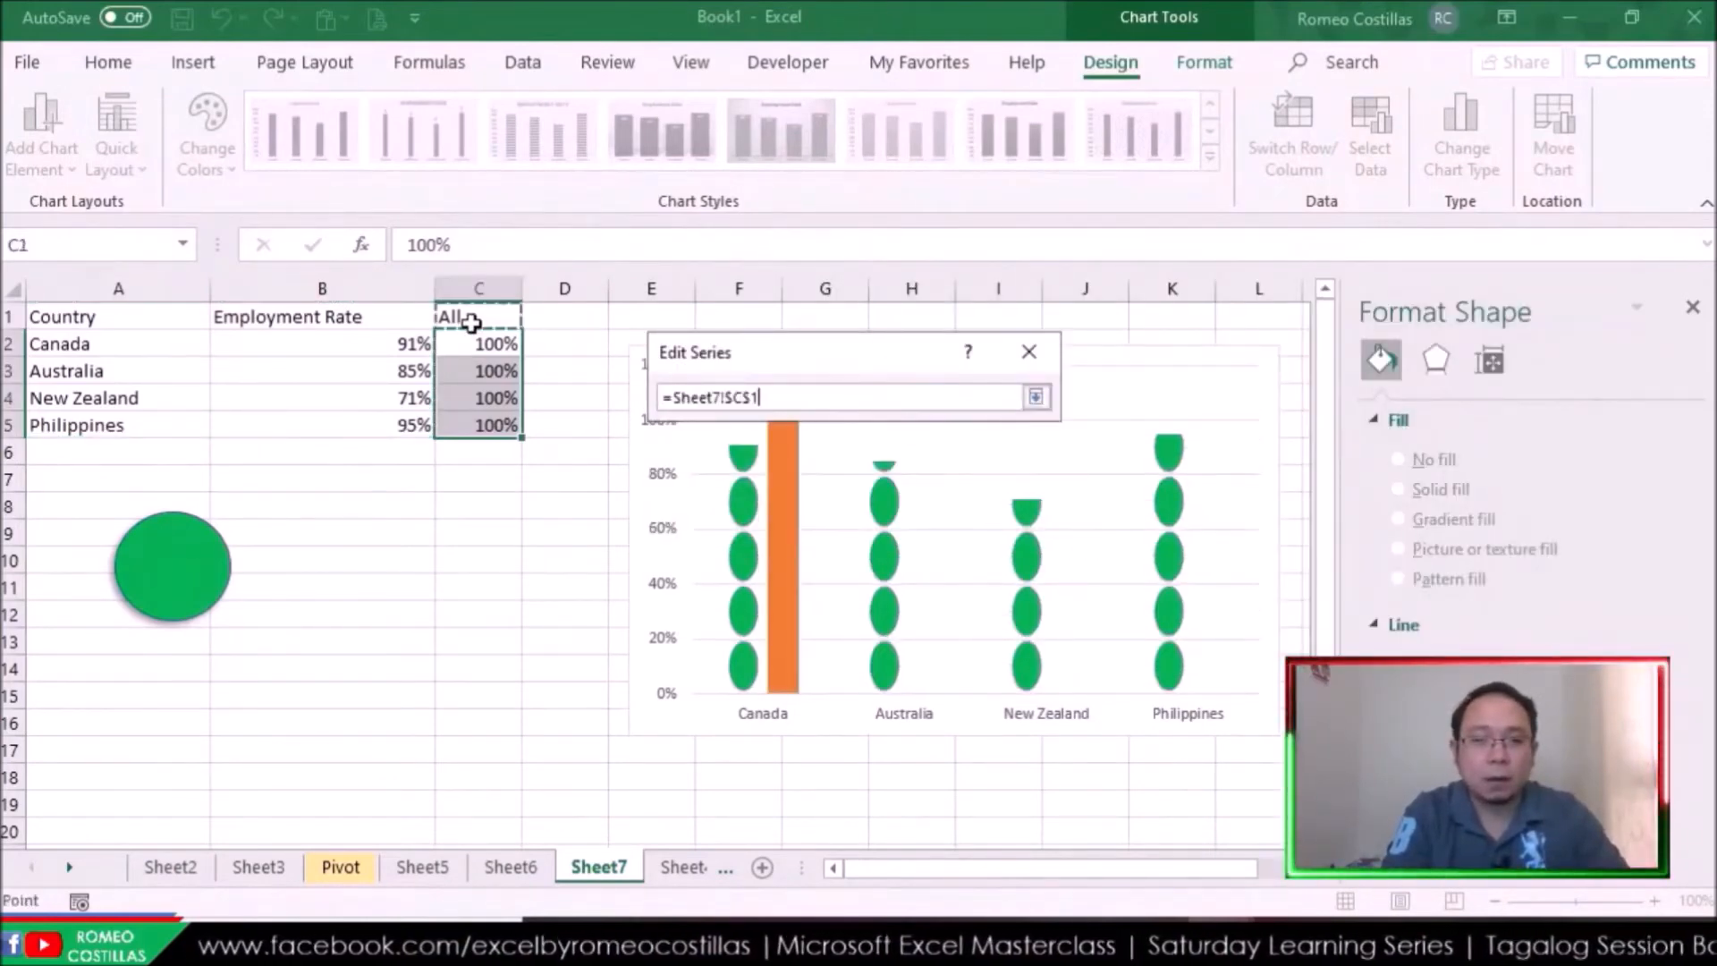
key("Return")
left_click(911, 477)
left_click_drag(483, 344, 493, 426)
key("Return")
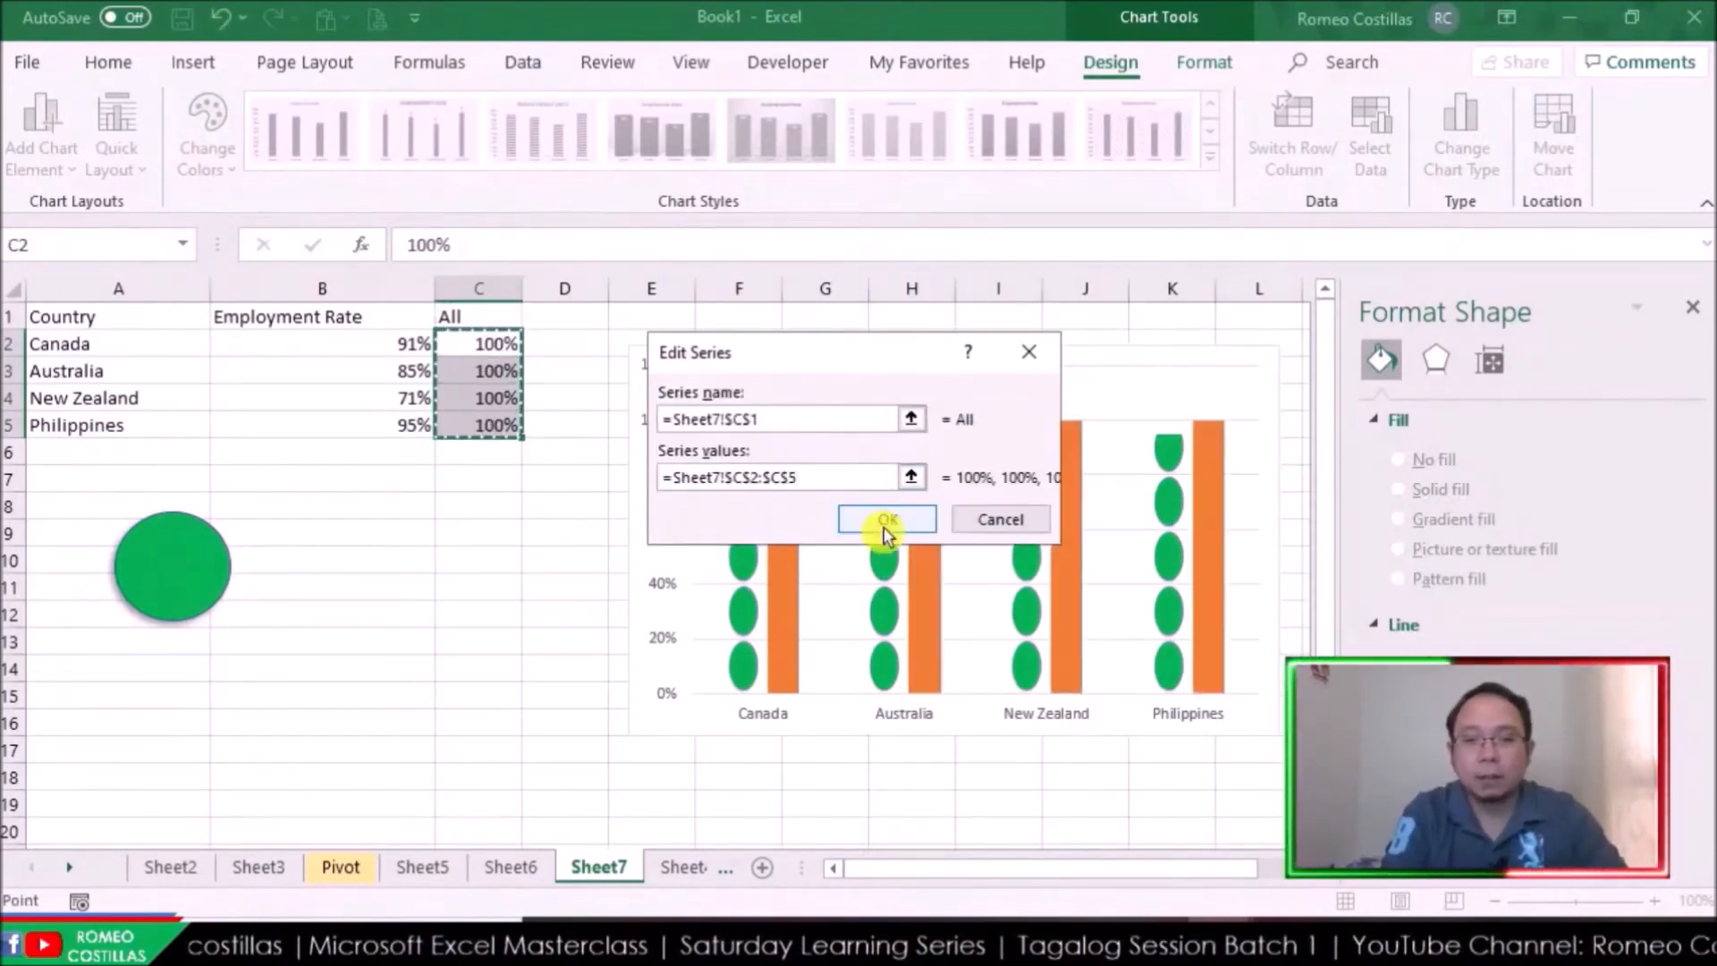
left_click(885, 528)
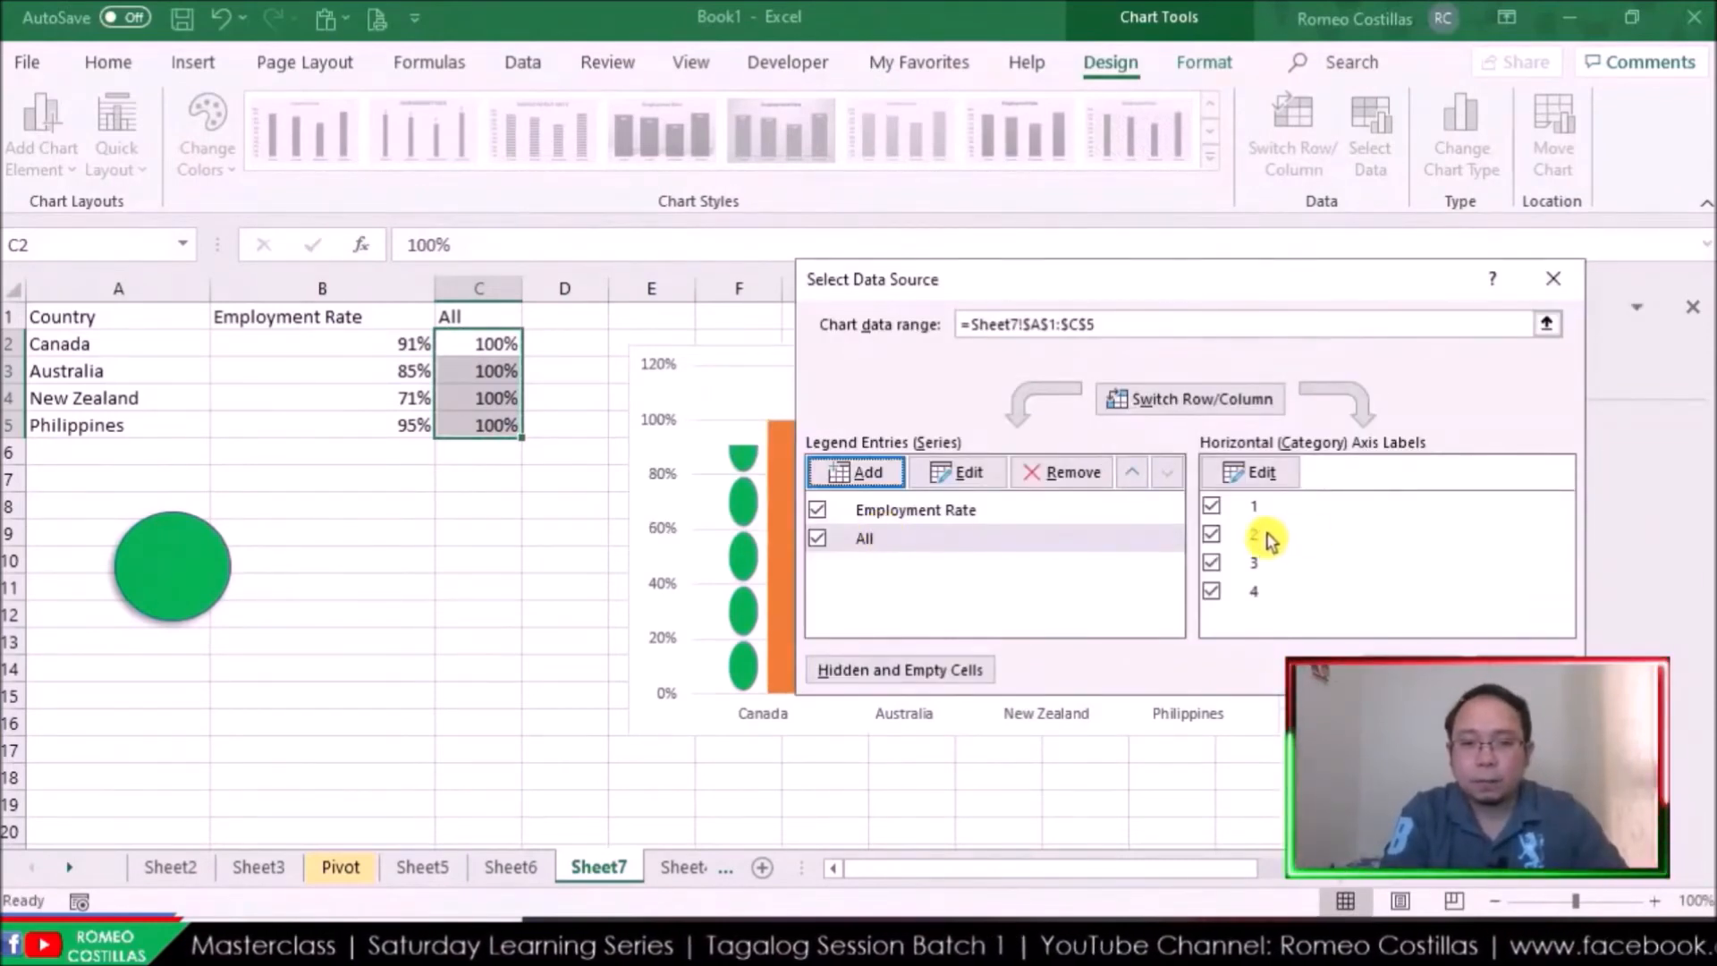
Set the horizontal axis labels to the countries in A2:A5 and apply the data source changes
left_click(1224, 475)
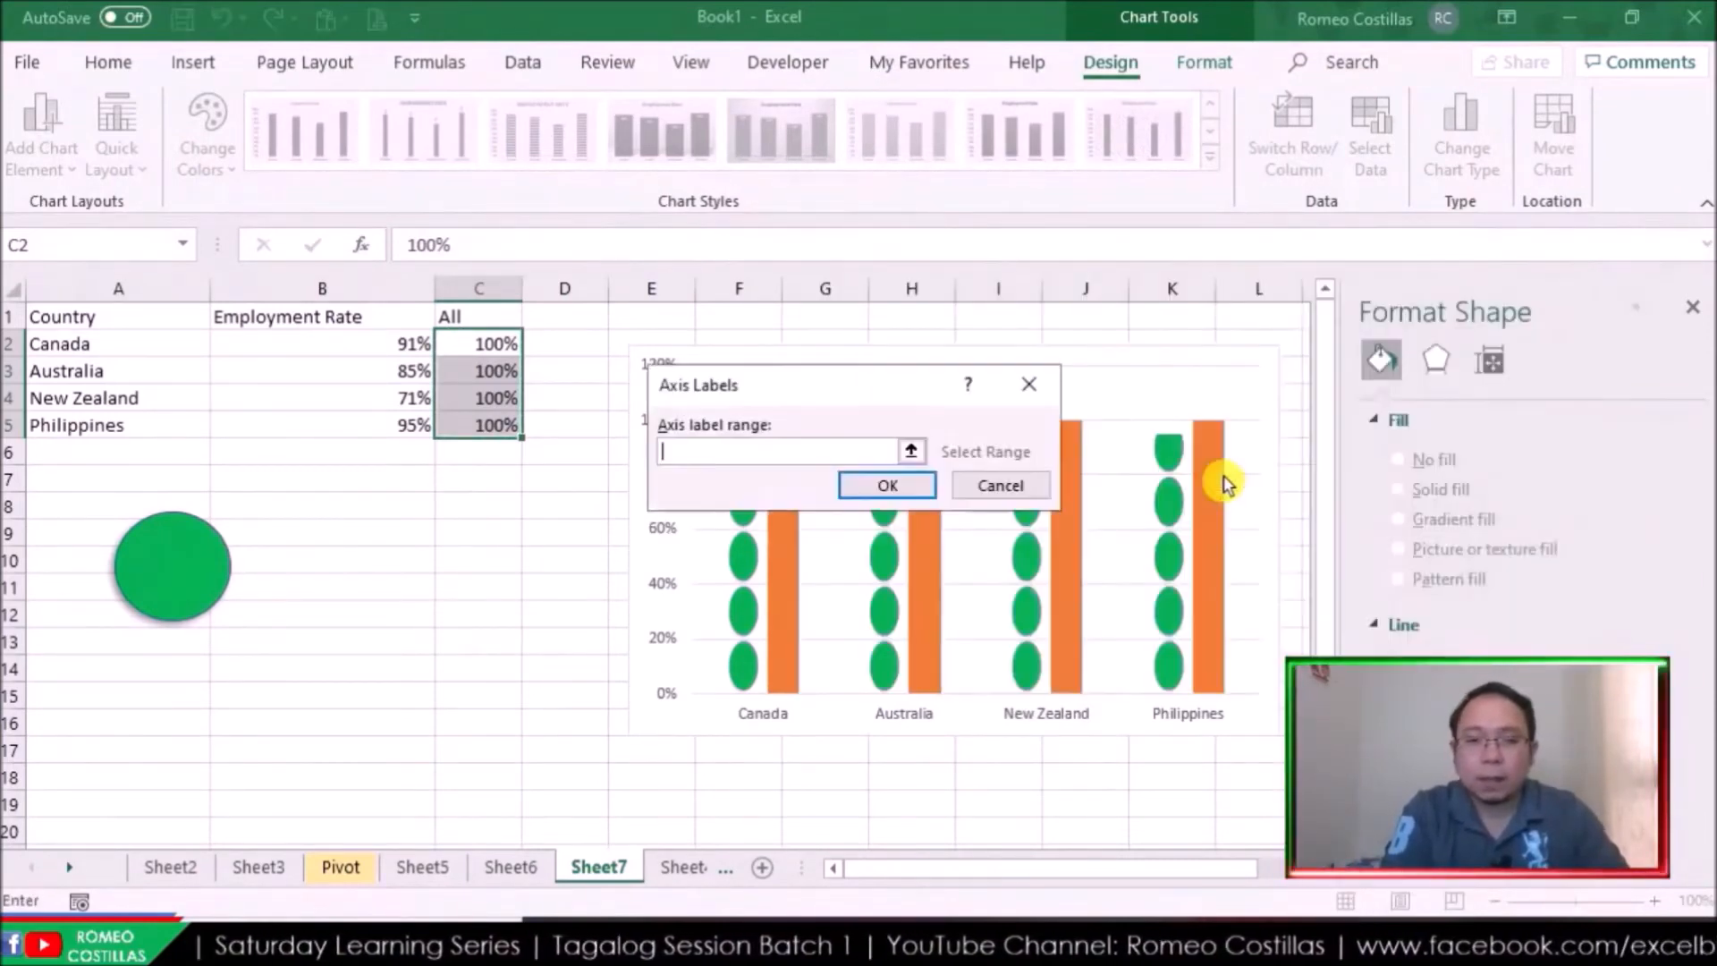
left_click(911, 450)
left_click_drag(177, 344, 178, 435)
key("Return")
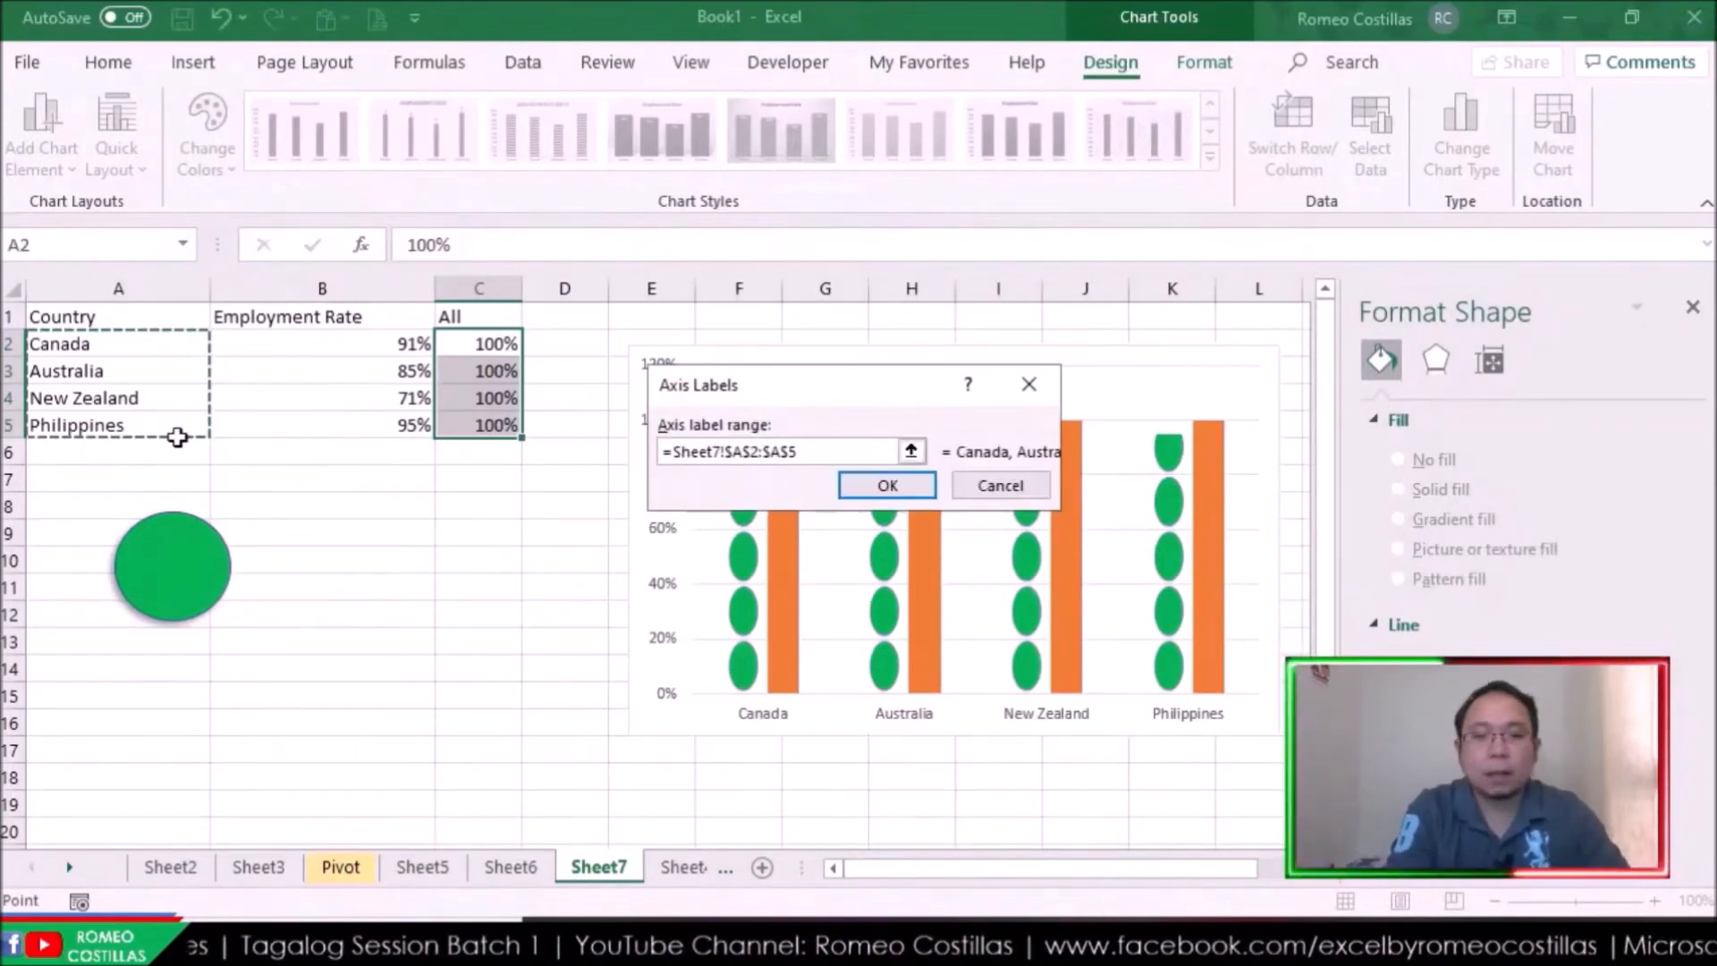
left_click(894, 483)
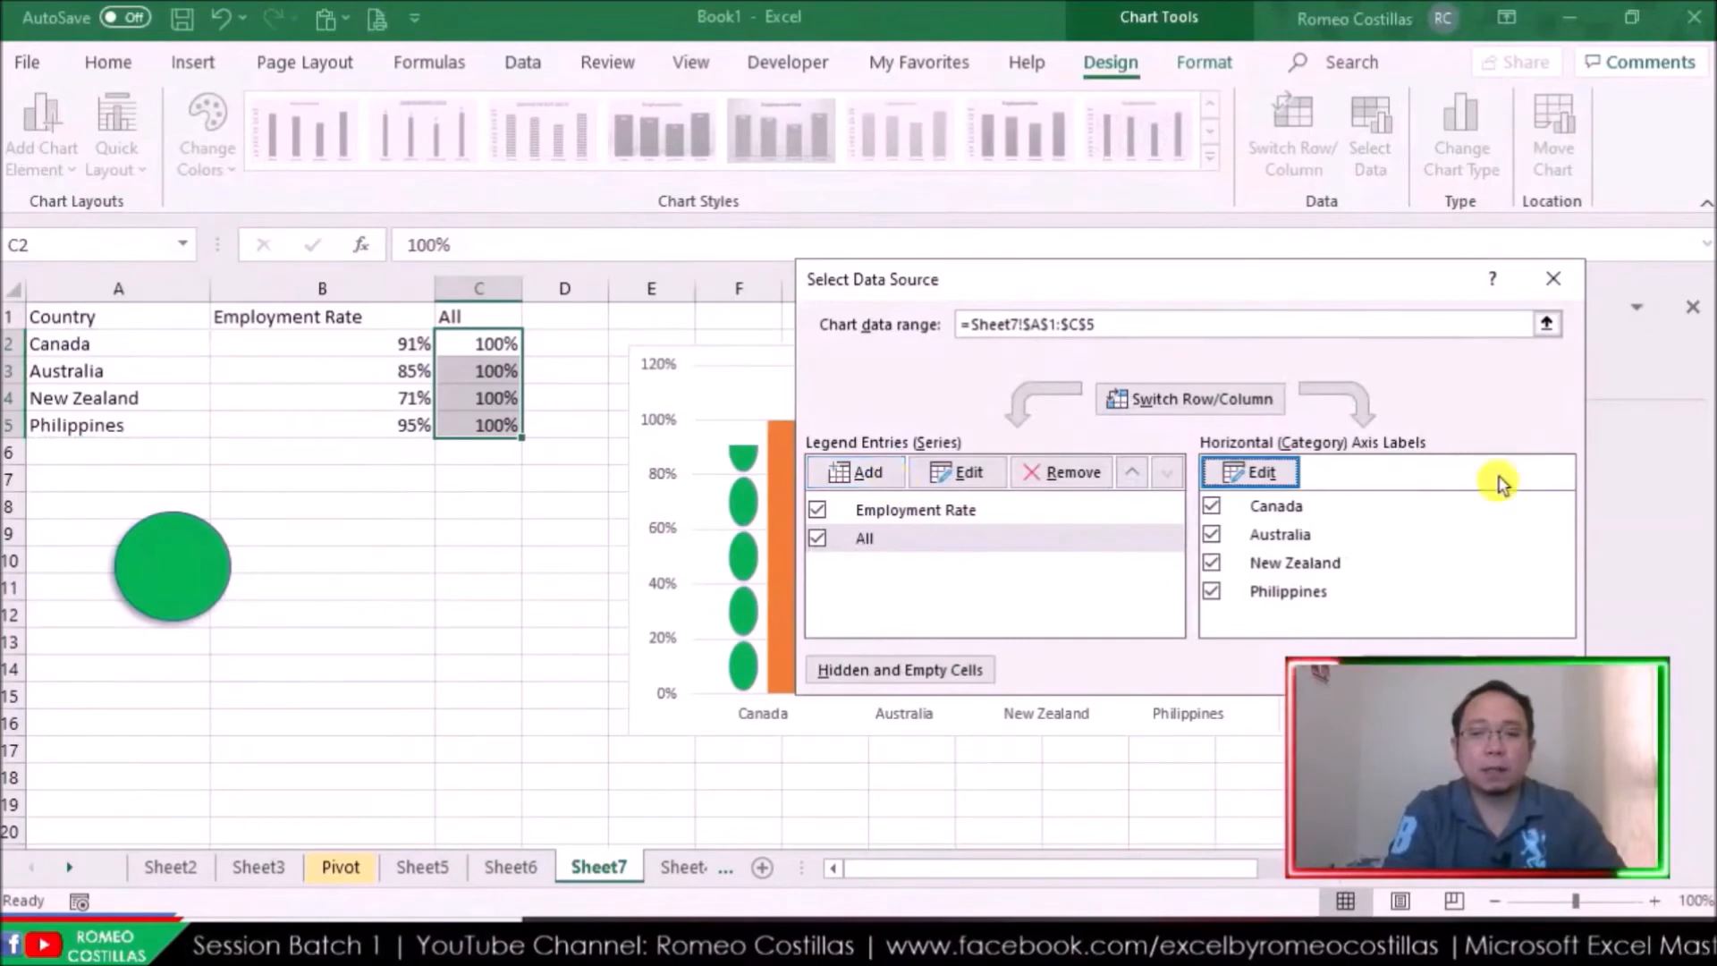
left_click(1440, 670)
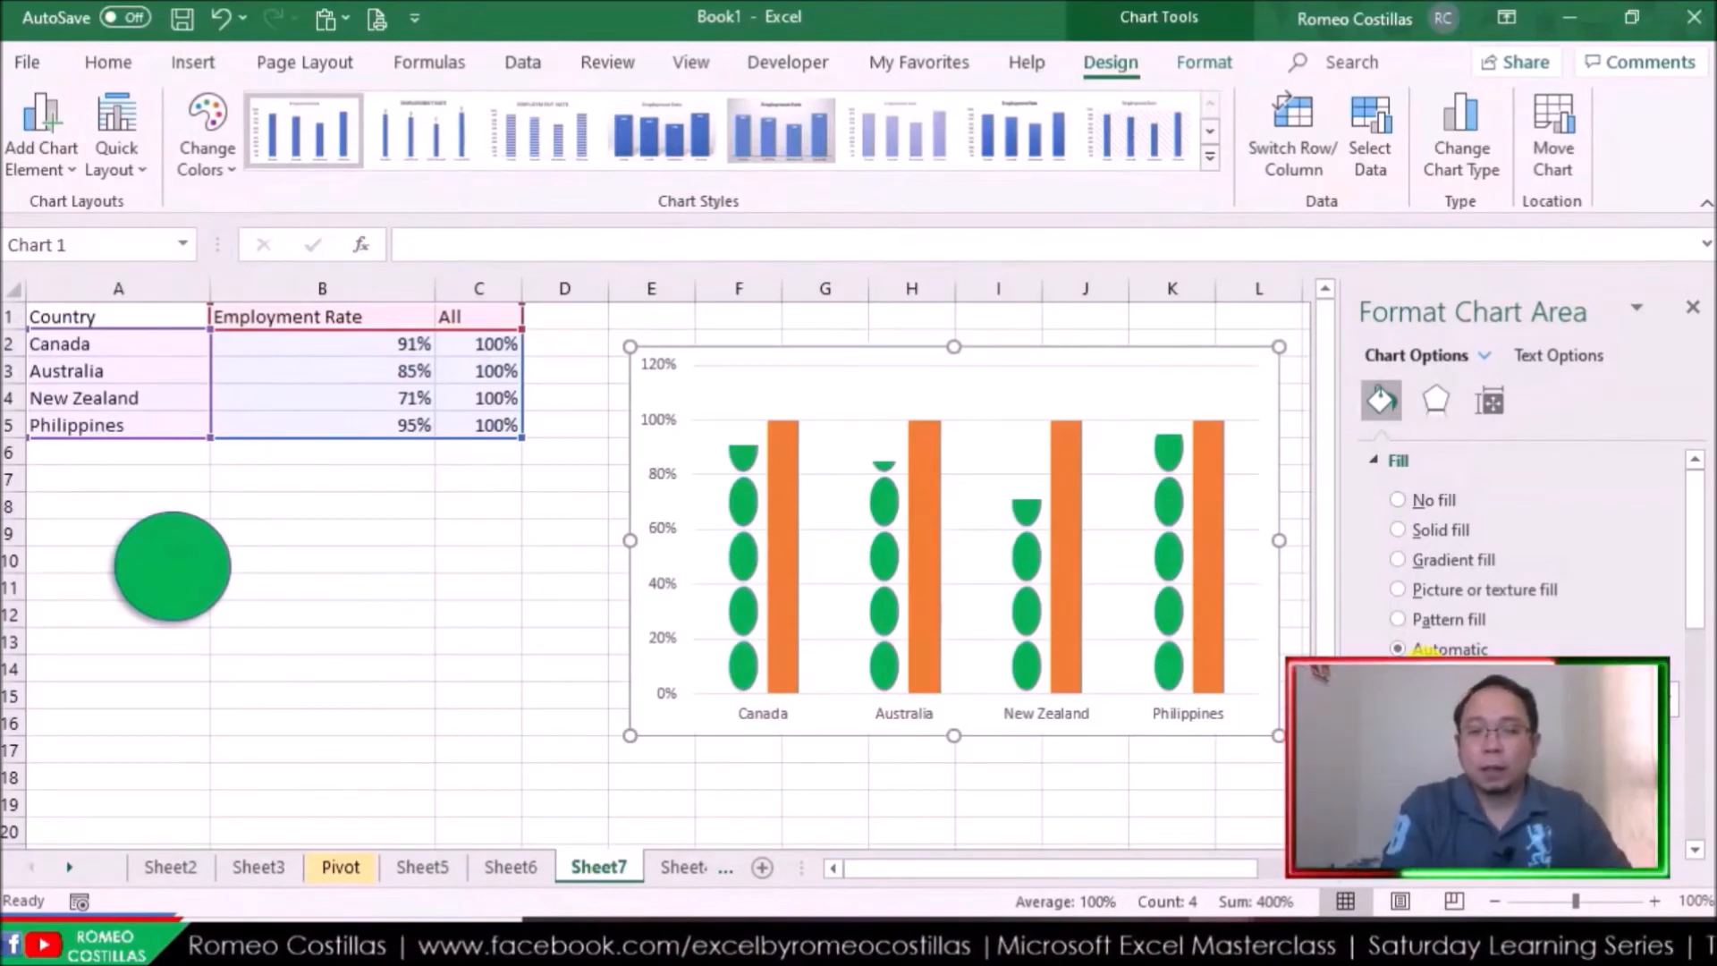
Try series overlap values of 100% and -100% on the chart's All series
left_click(778, 529)
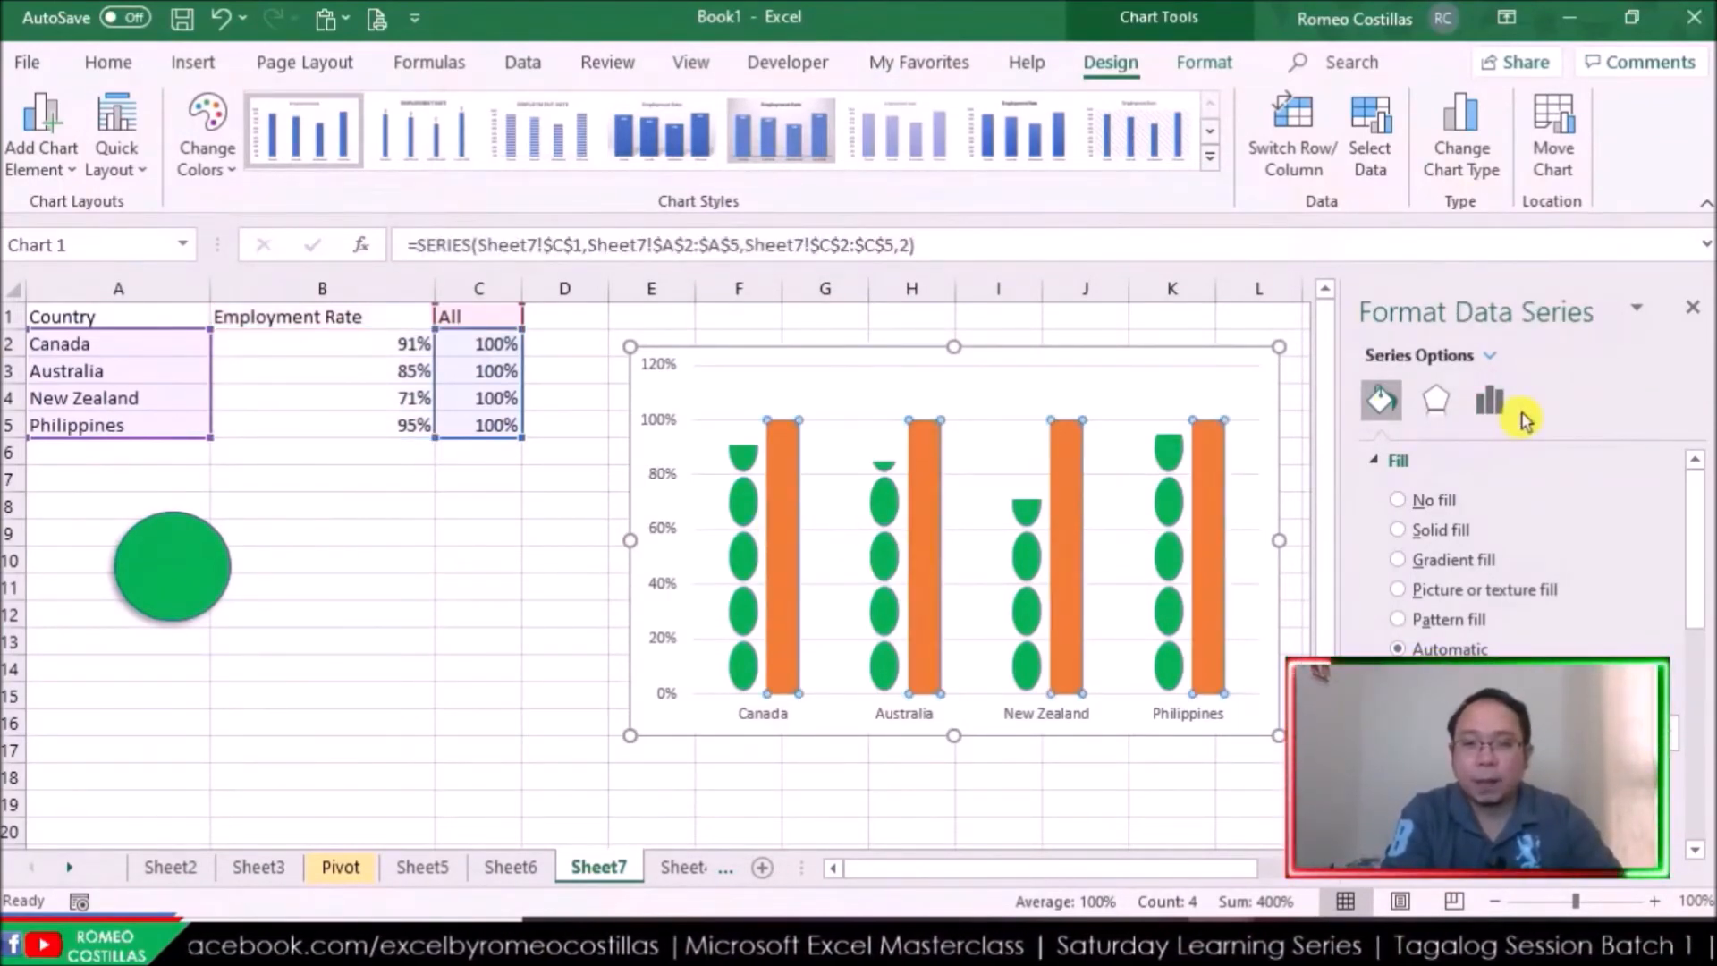
left_click(1510, 417)
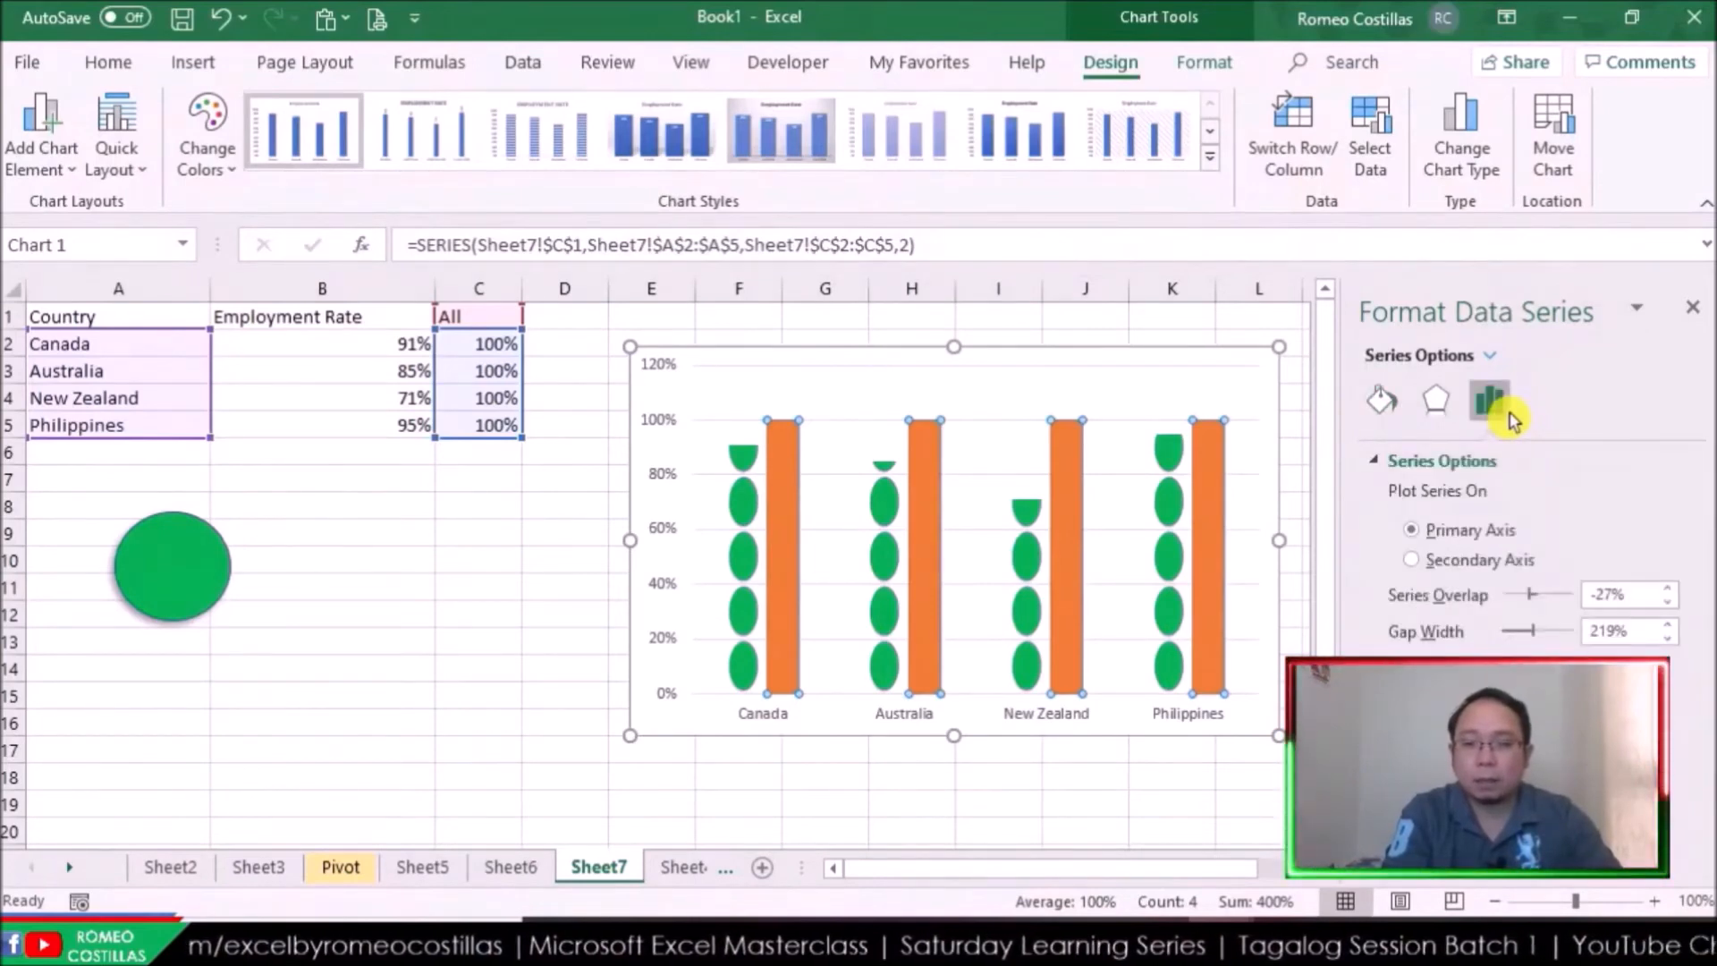
left_click_drag(1528, 595, 1480, 616)
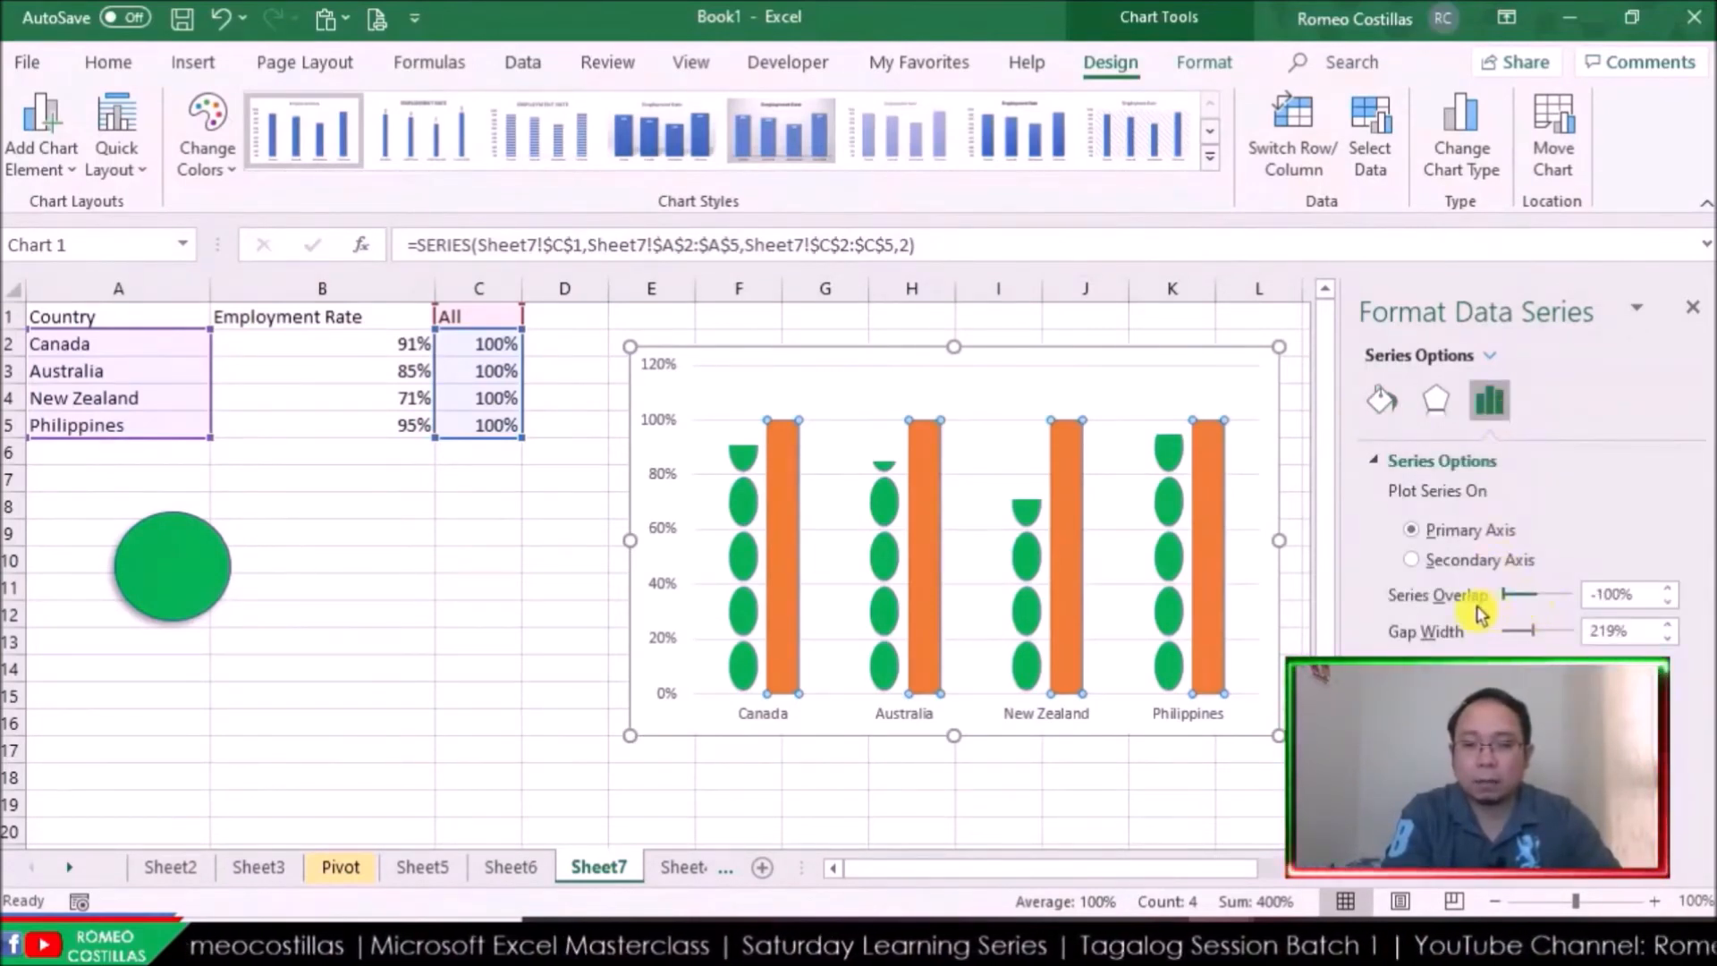
left_click_drag(1509, 598, 1580, 599)
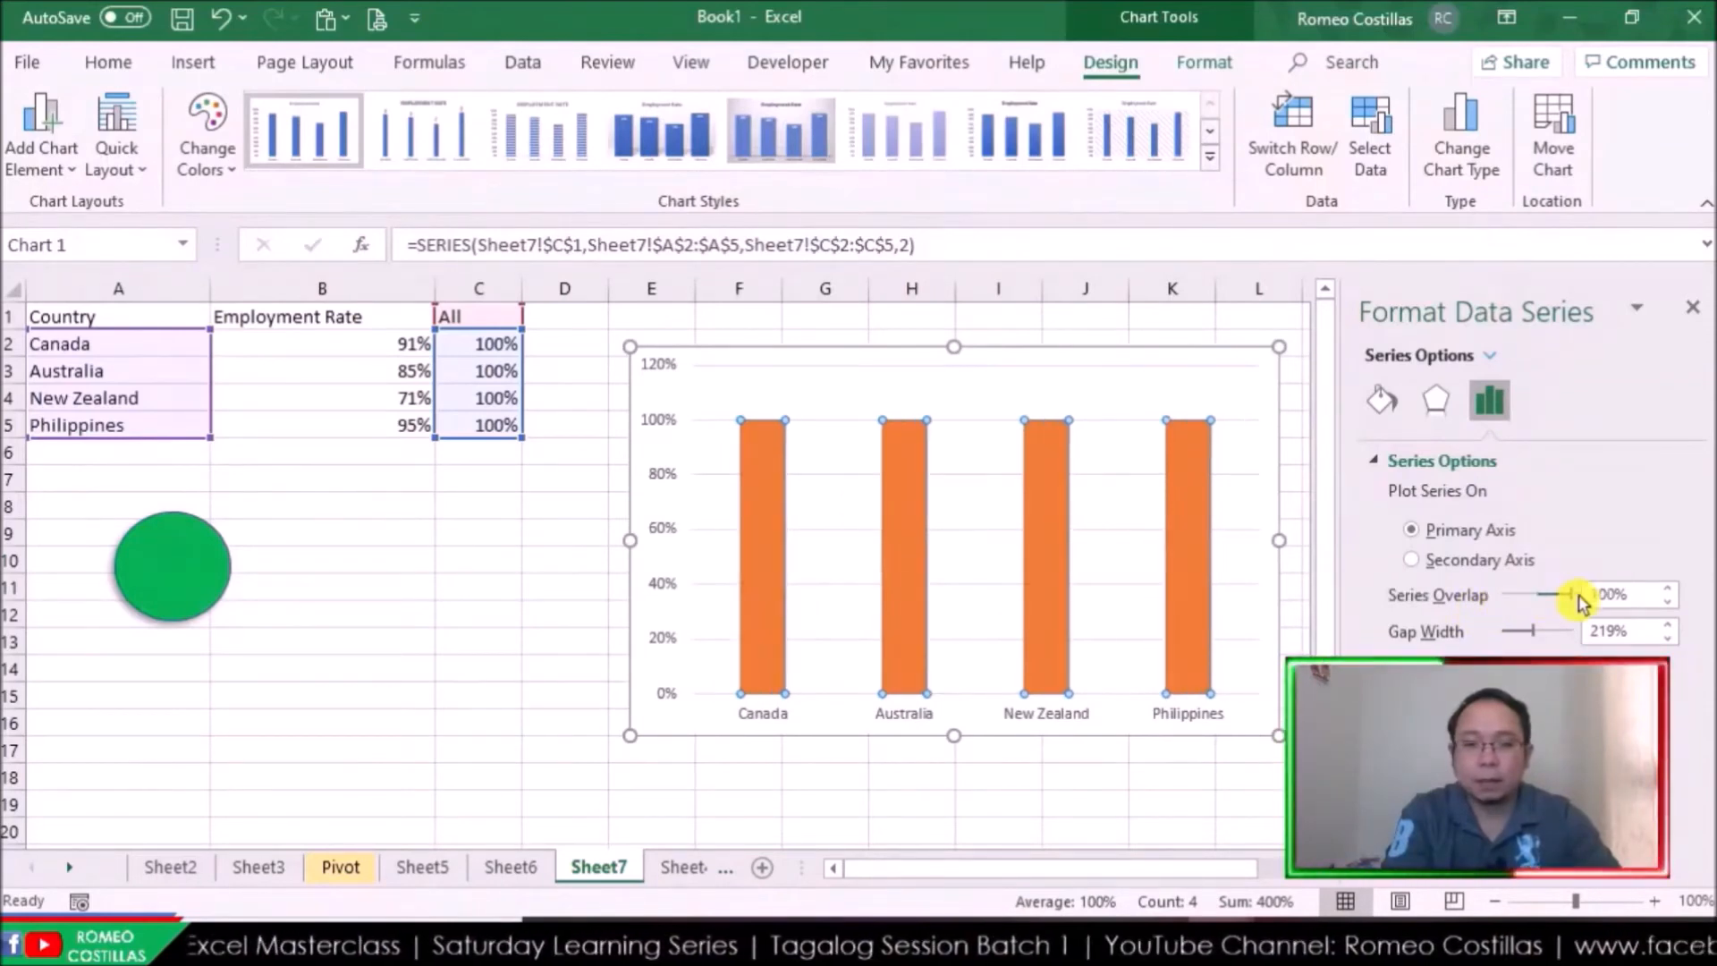
left_click_drag(1570, 595, 1506, 598)
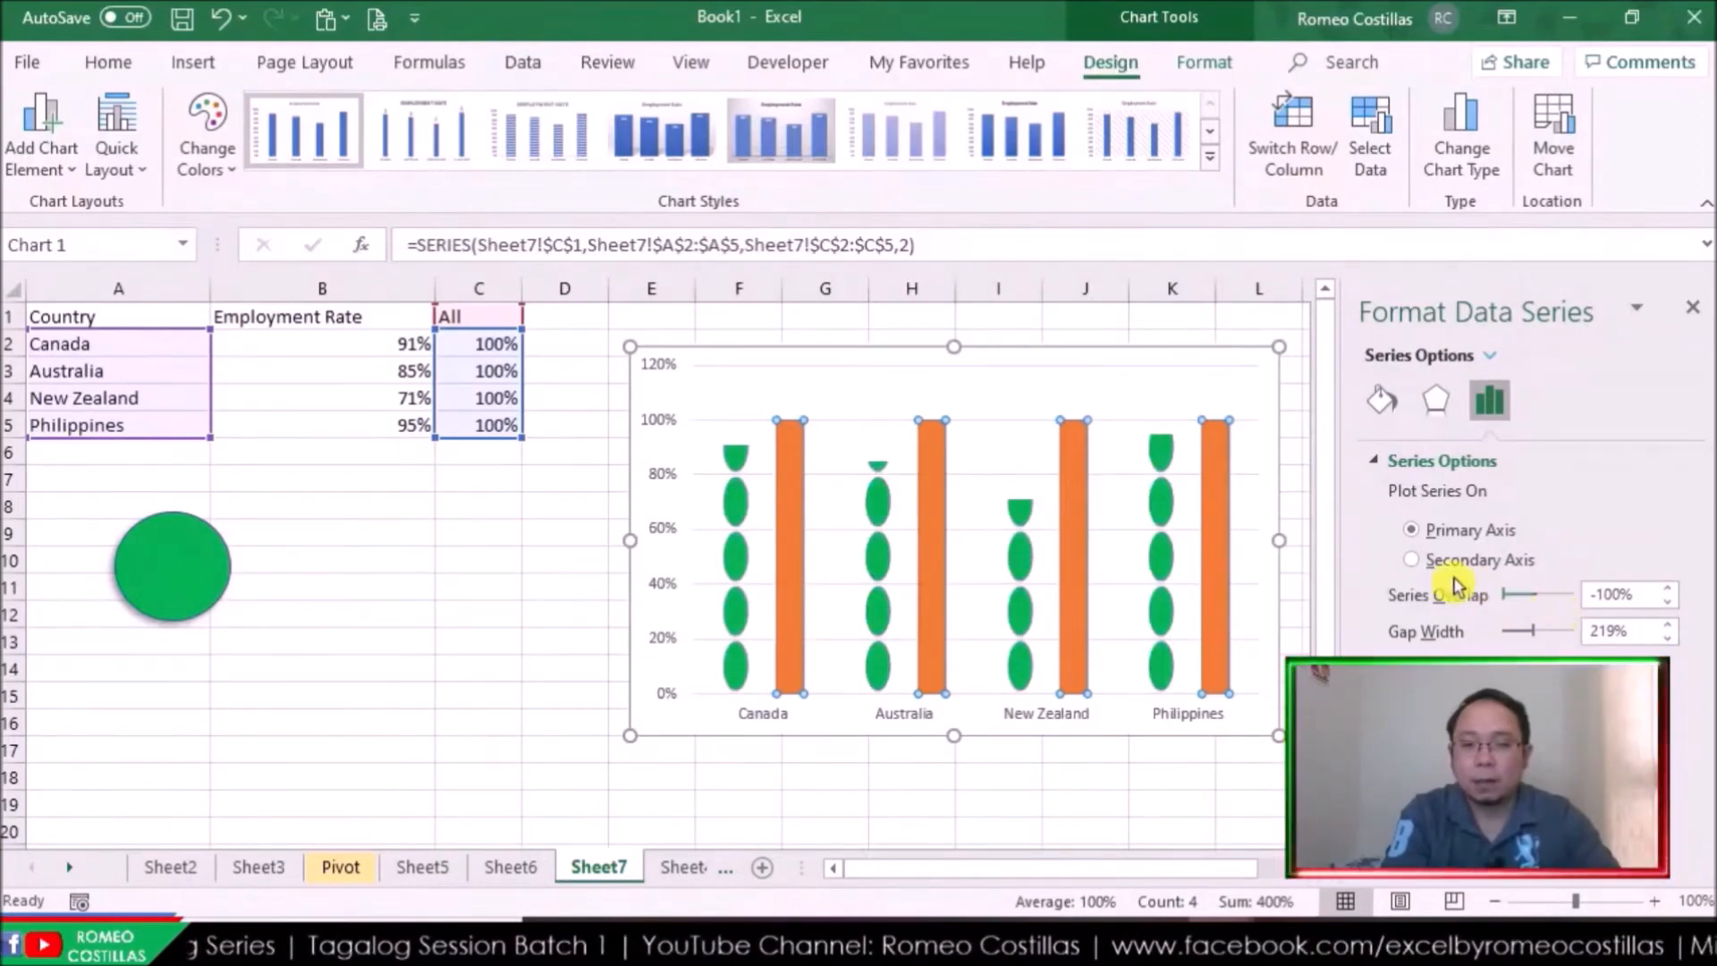
left_click(600, 808)
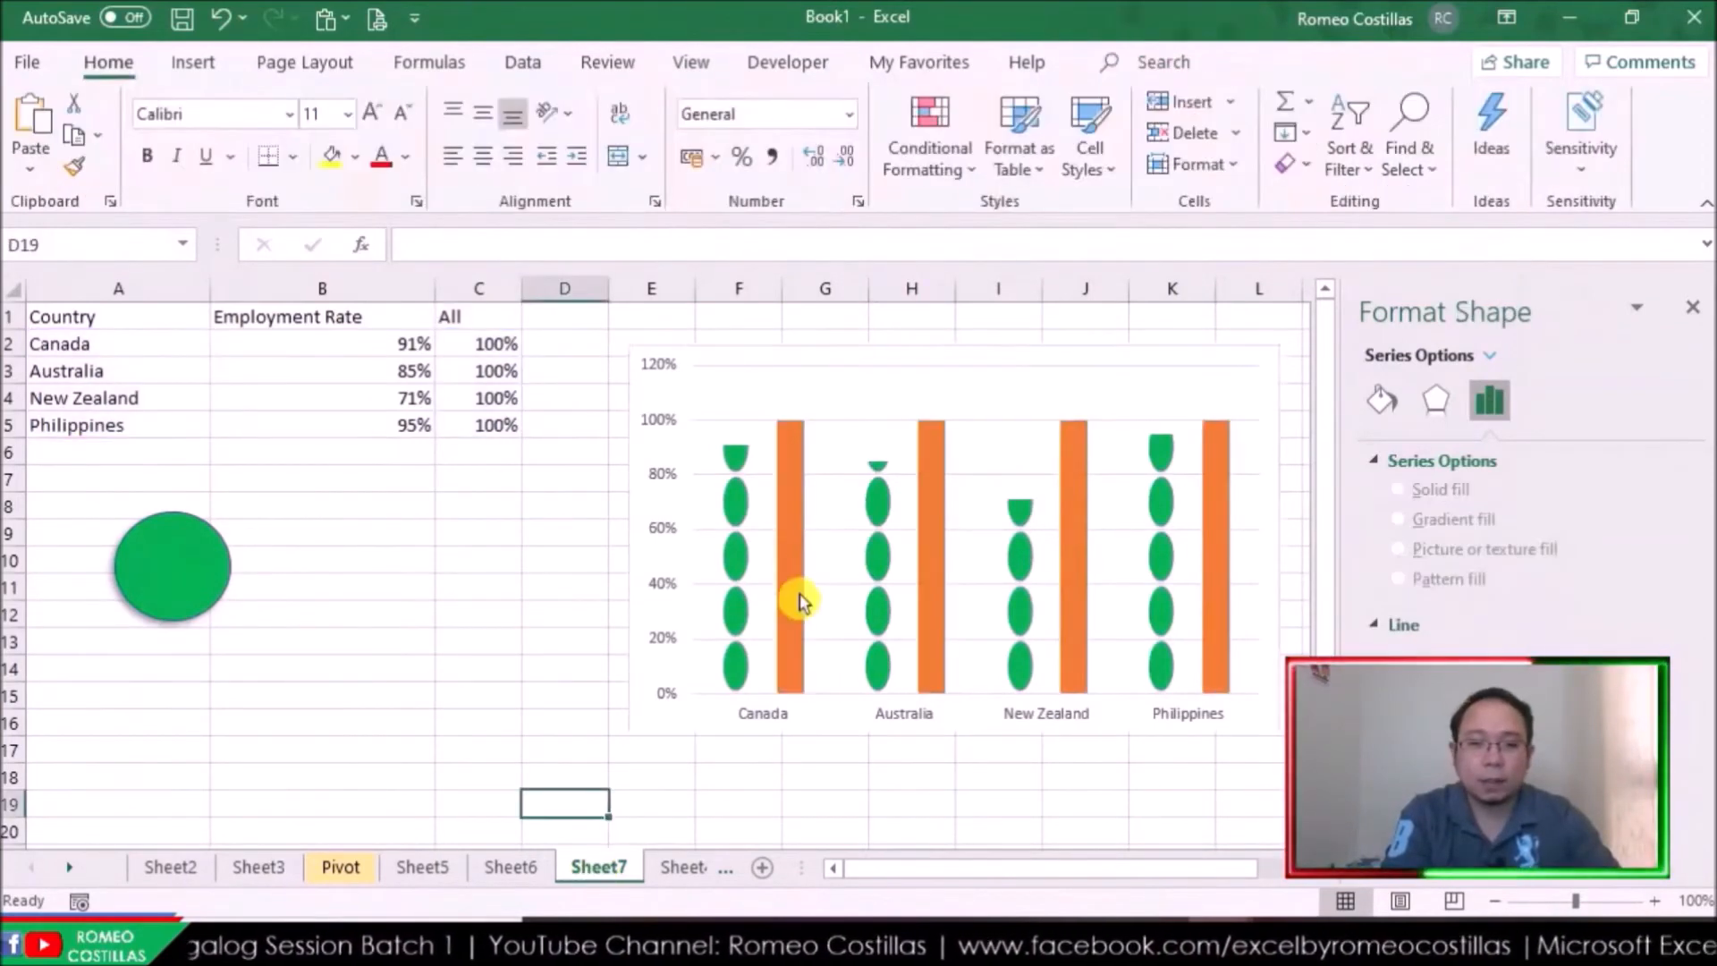
Give the All series a picture fill of the green oval and stack the ovals in each column
left_click(797, 579)
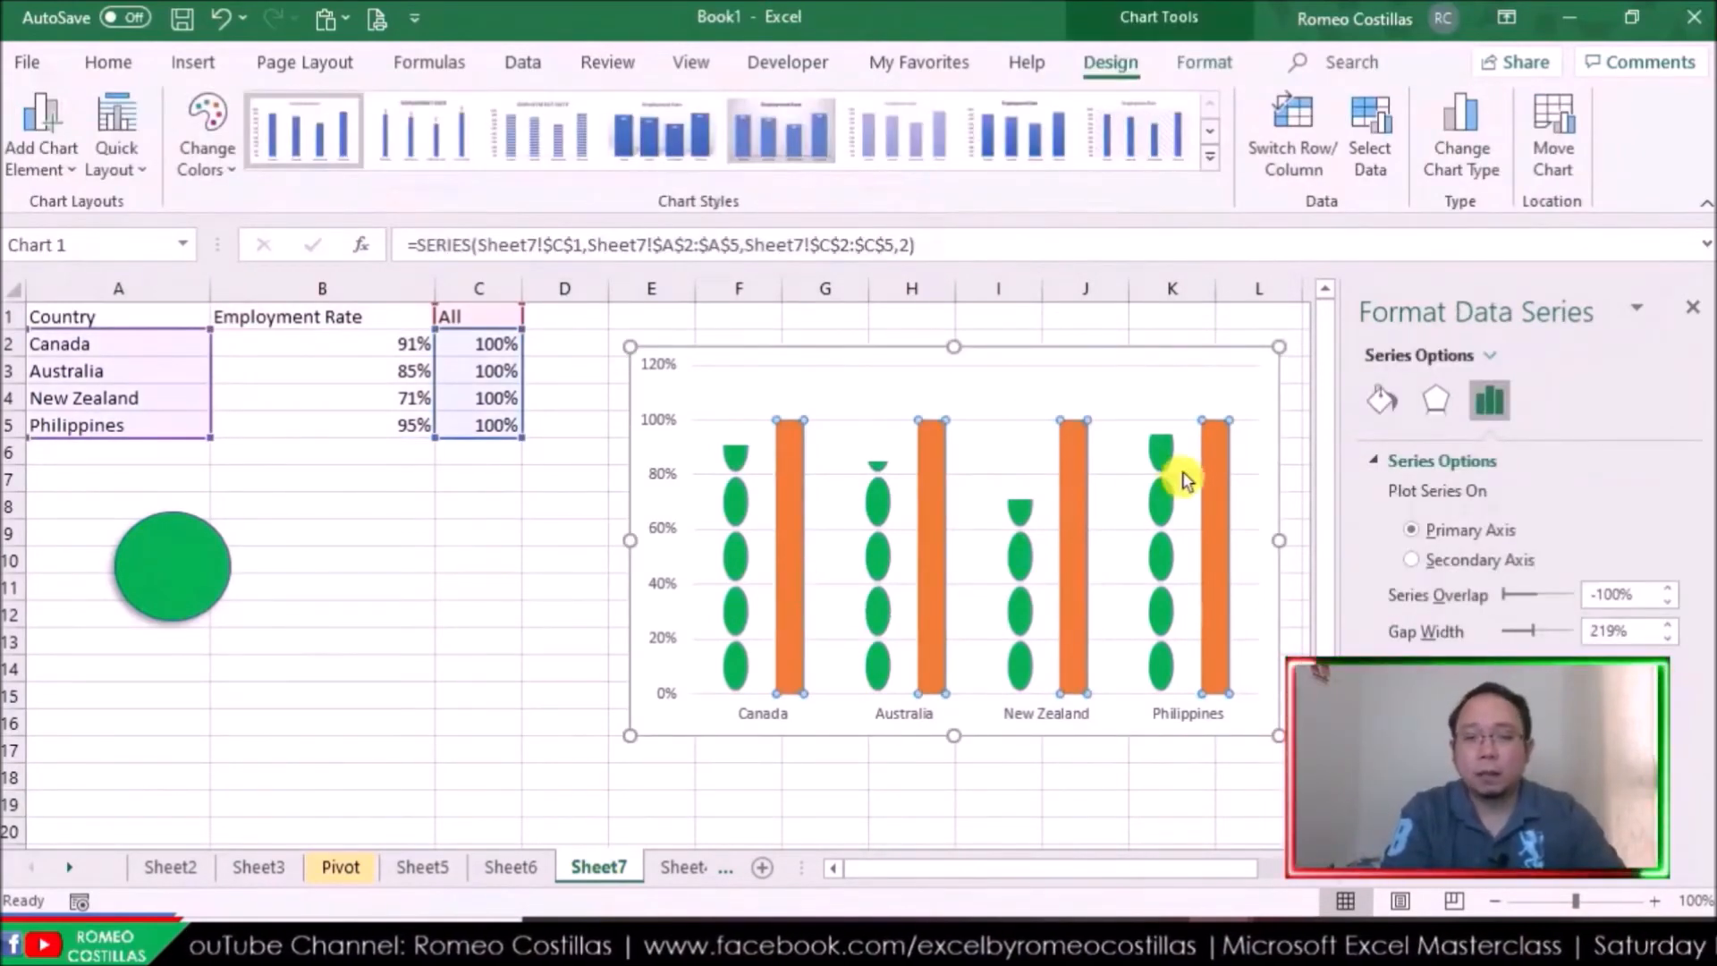
left_click(1382, 402)
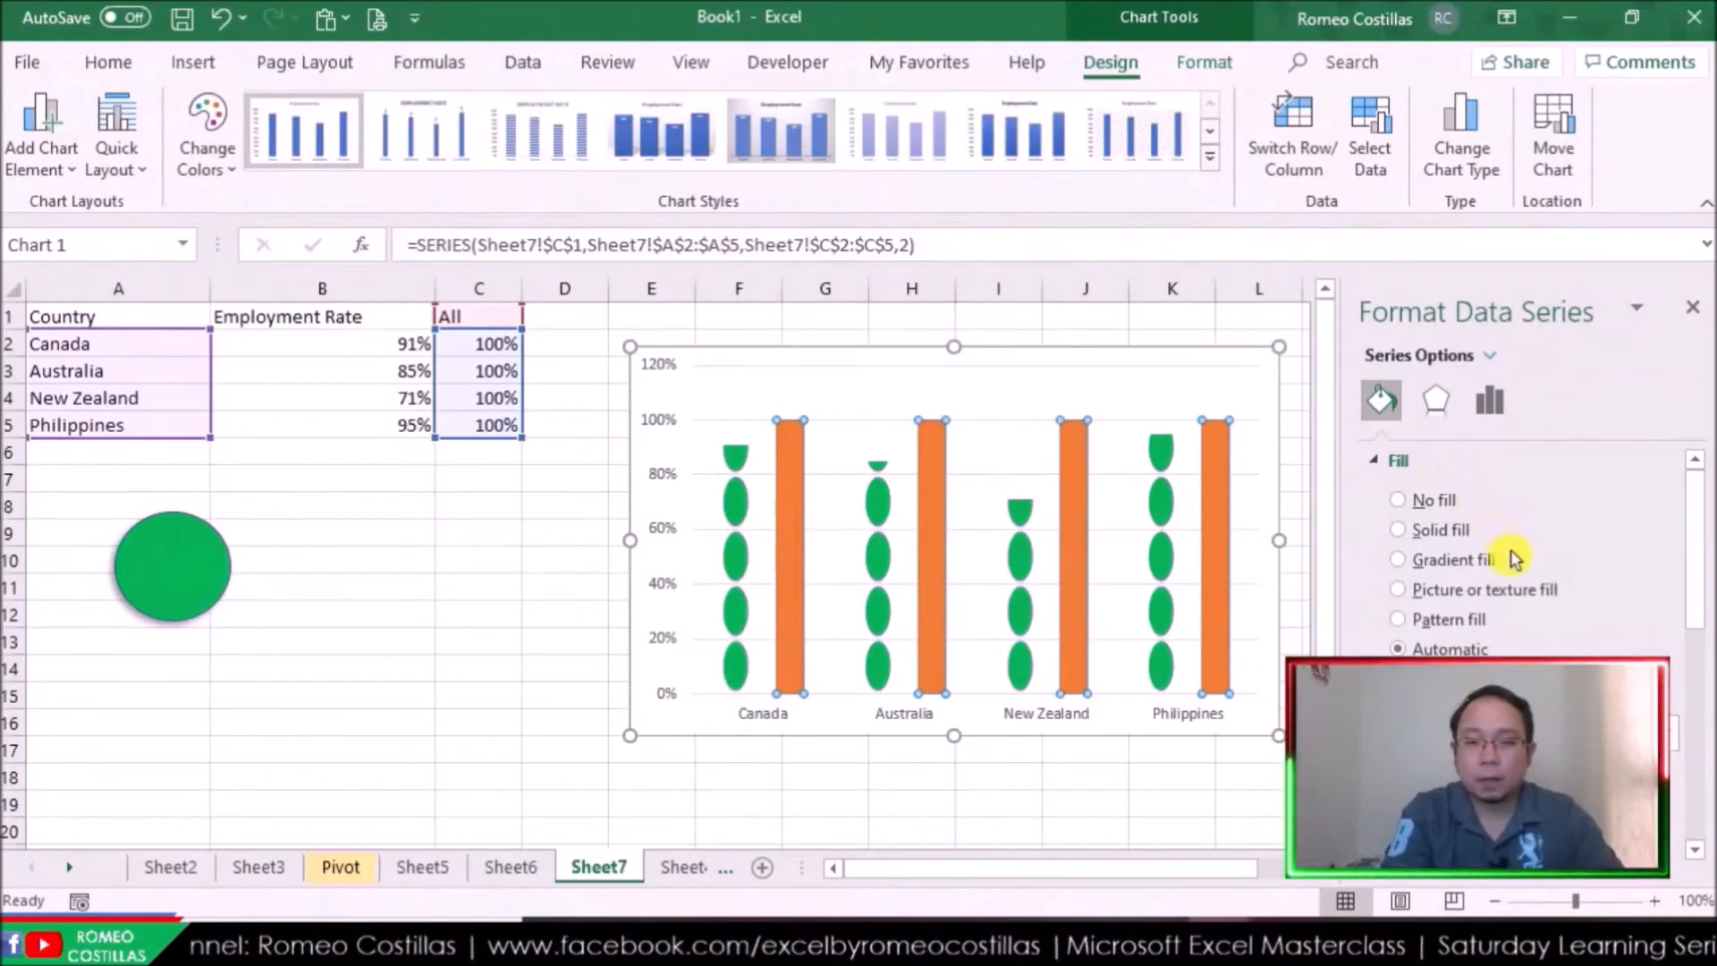
left_click(1506, 590)
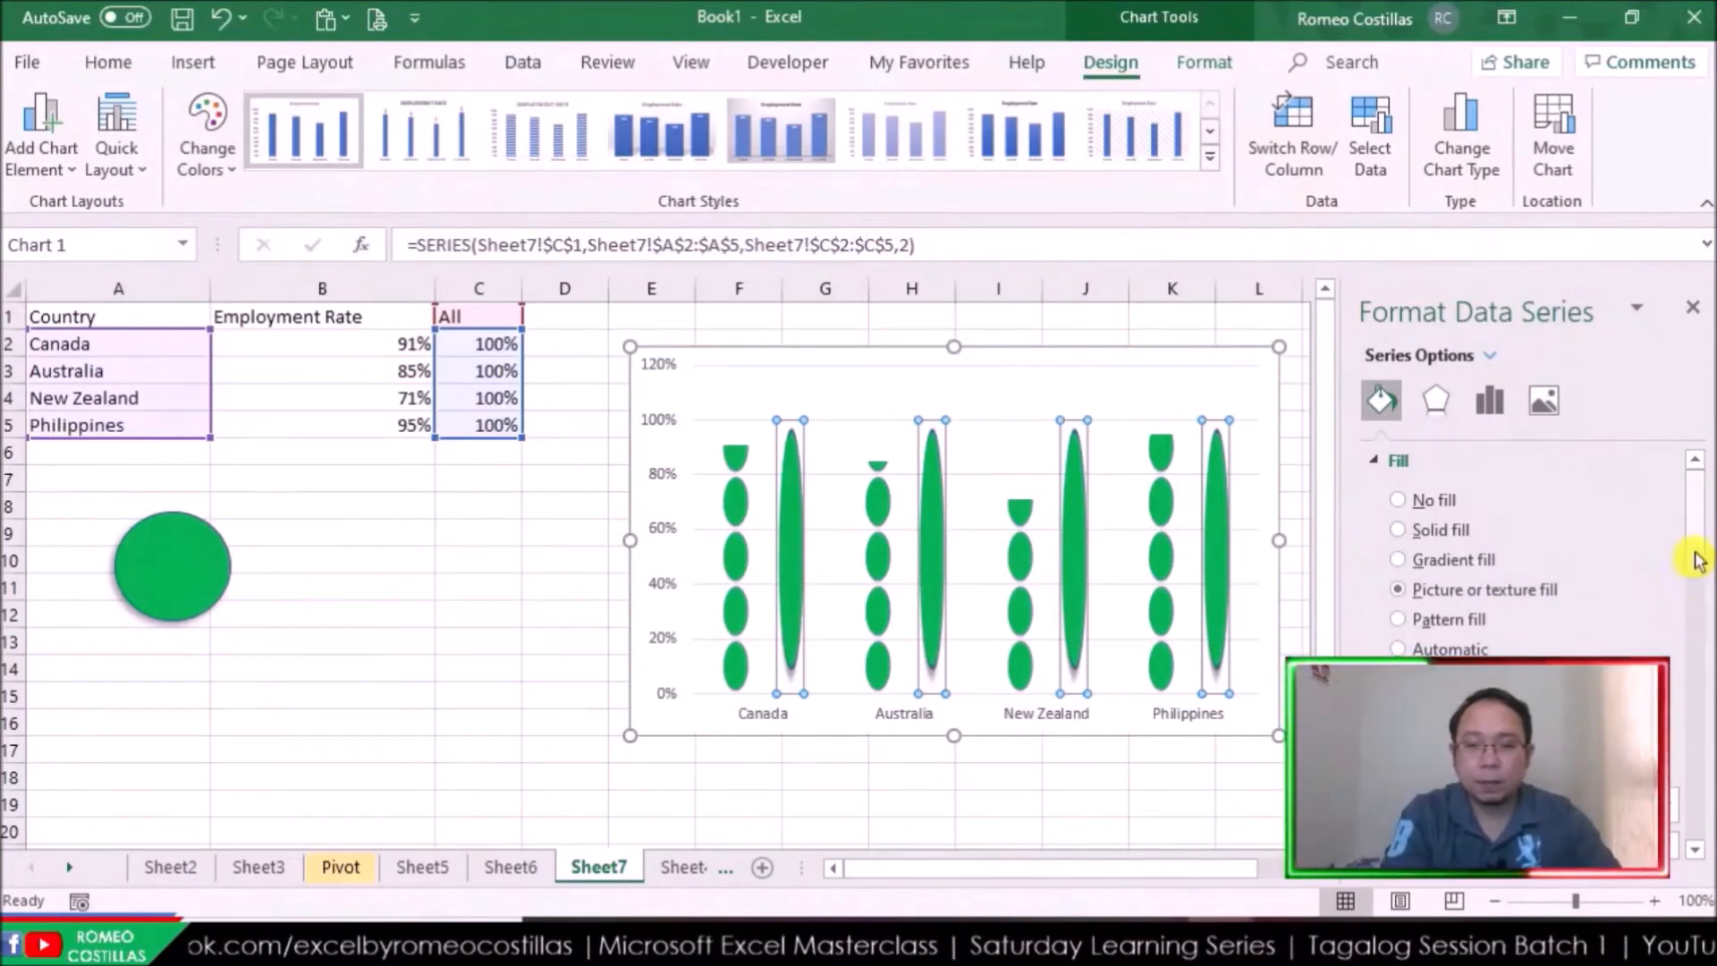
left_click_drag(1700, 555, 1698, 592)
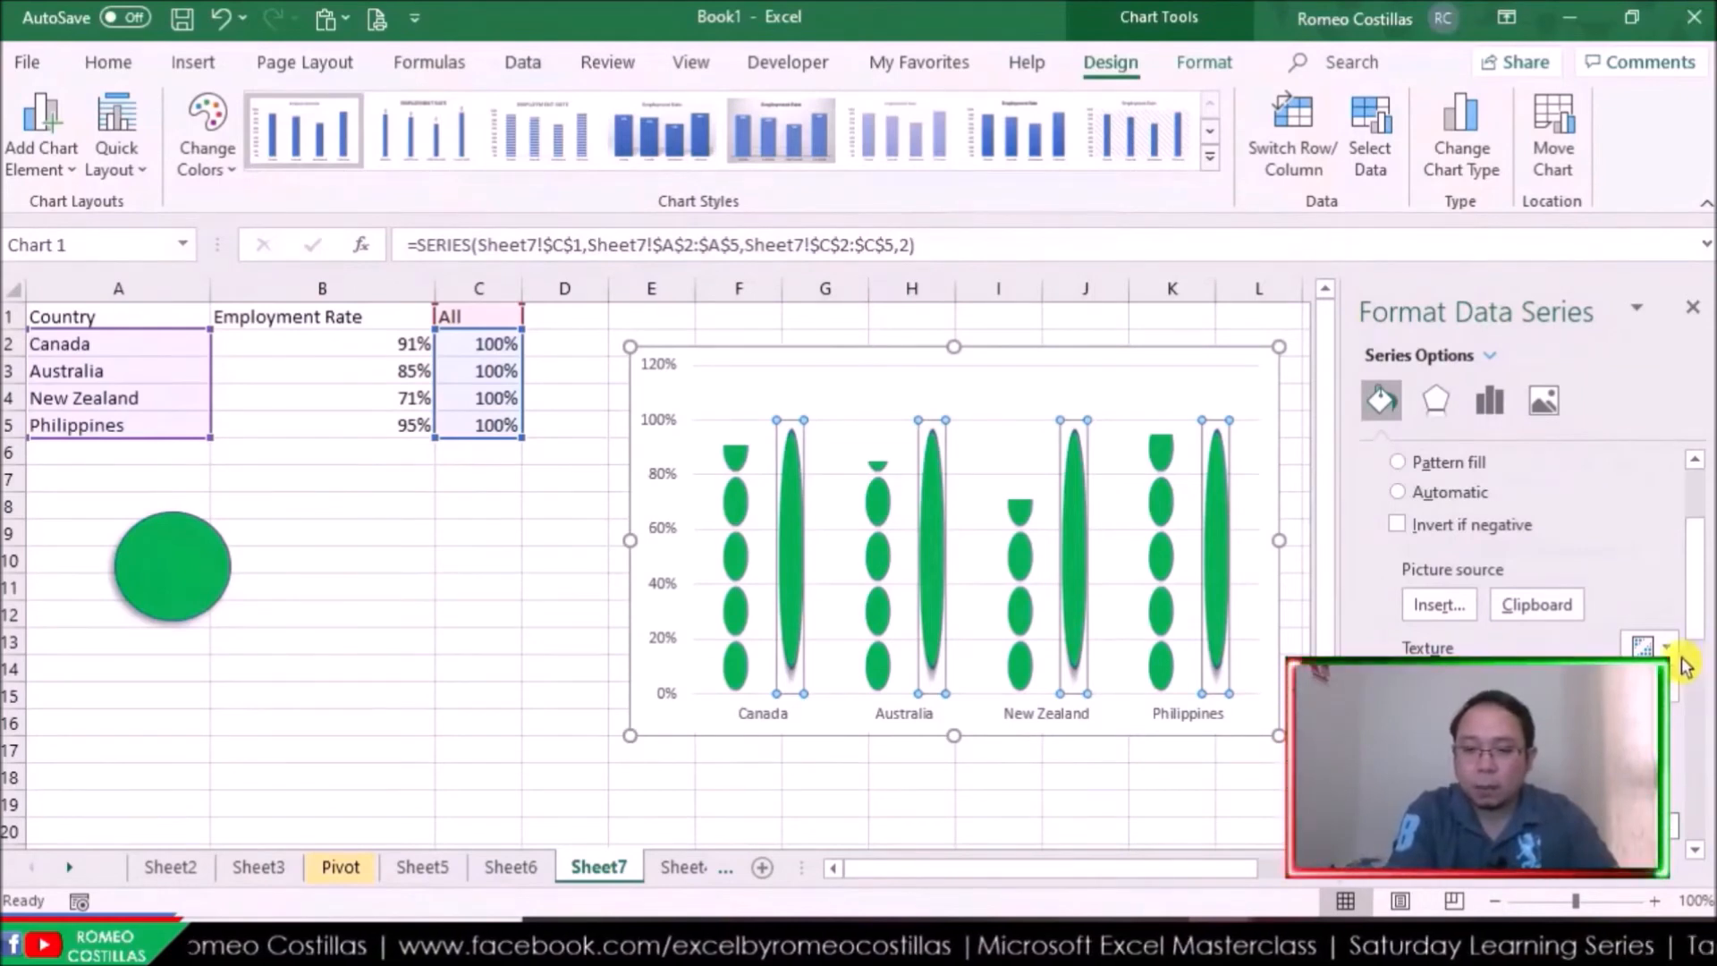
scroll(1681, 666, "down", 1)
left_click(1400, 698)
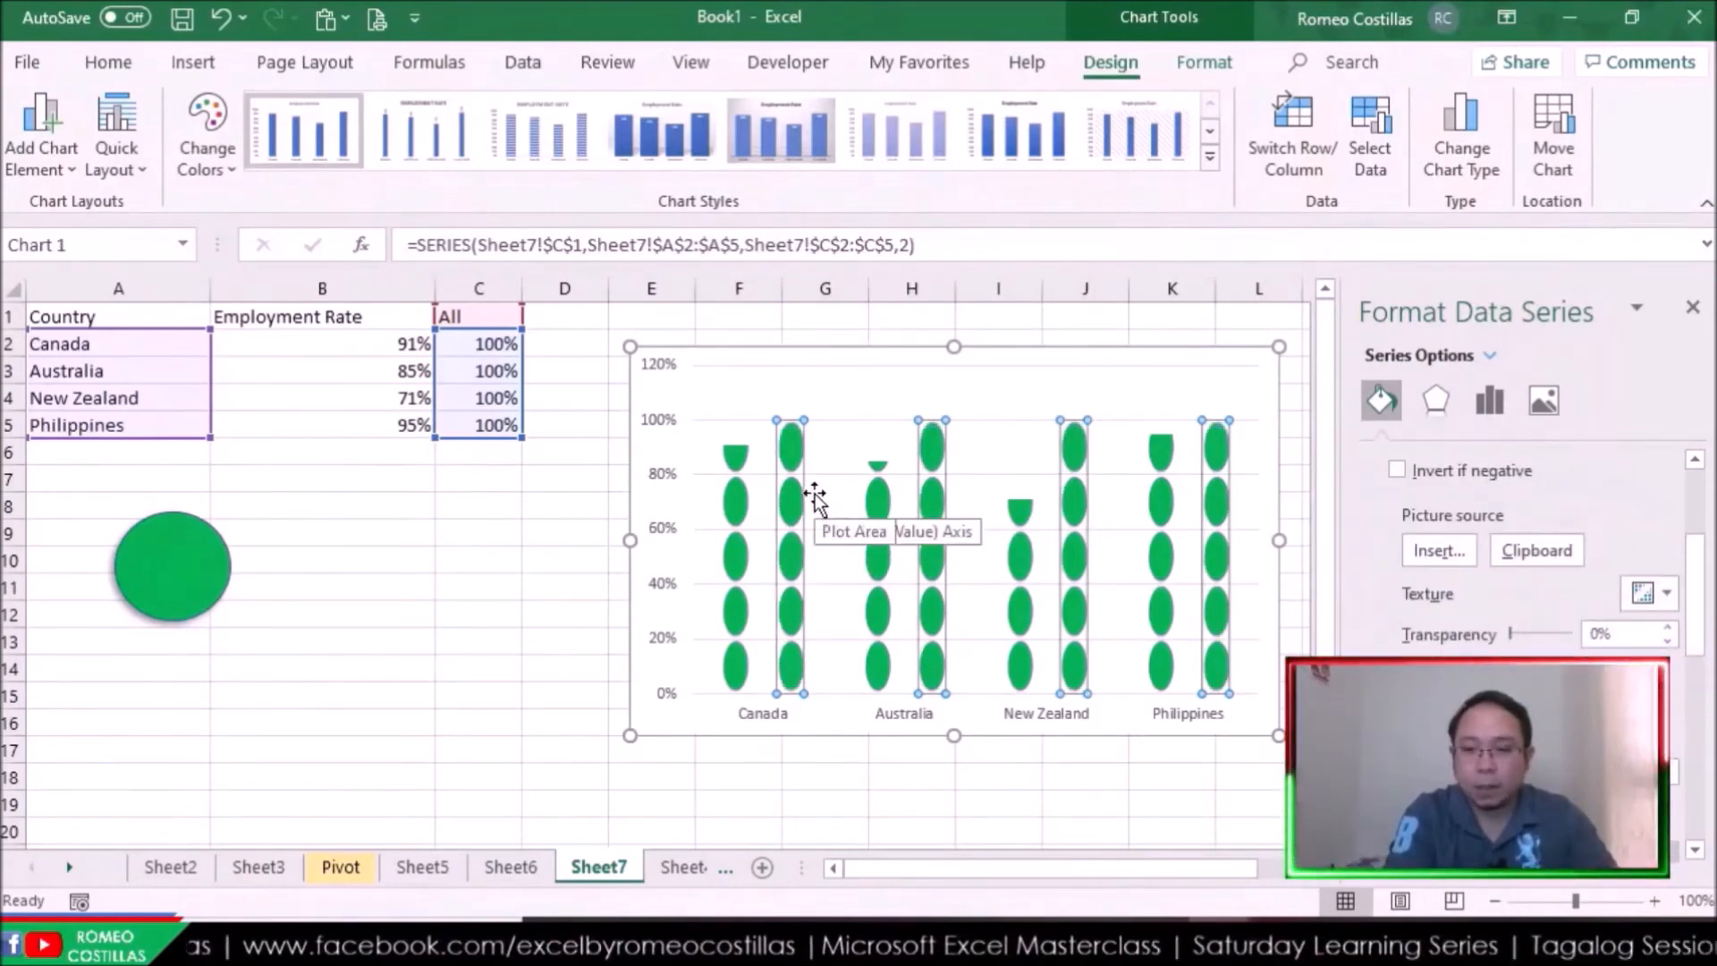
Set the All series' fill transparency to 63% and its series overlap to 100%, then close the formatting options
left_click(1517, 634)
left_click_drag(1521, 635, 1555, 642)
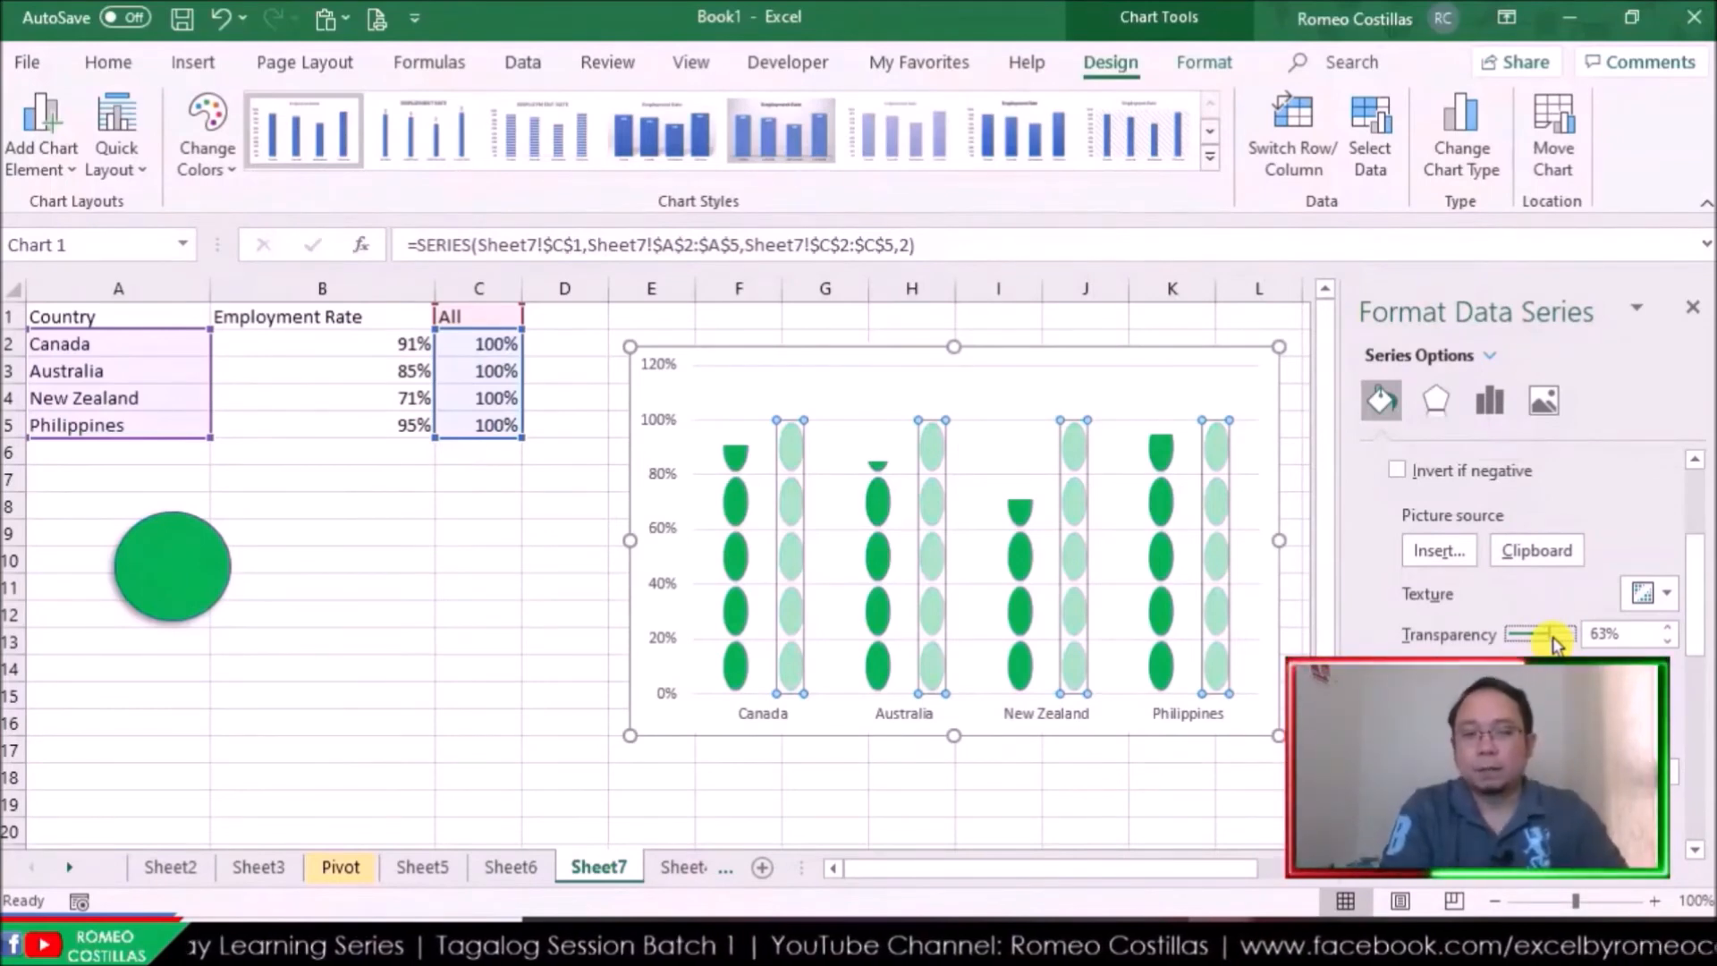
left_click(1491, 402)
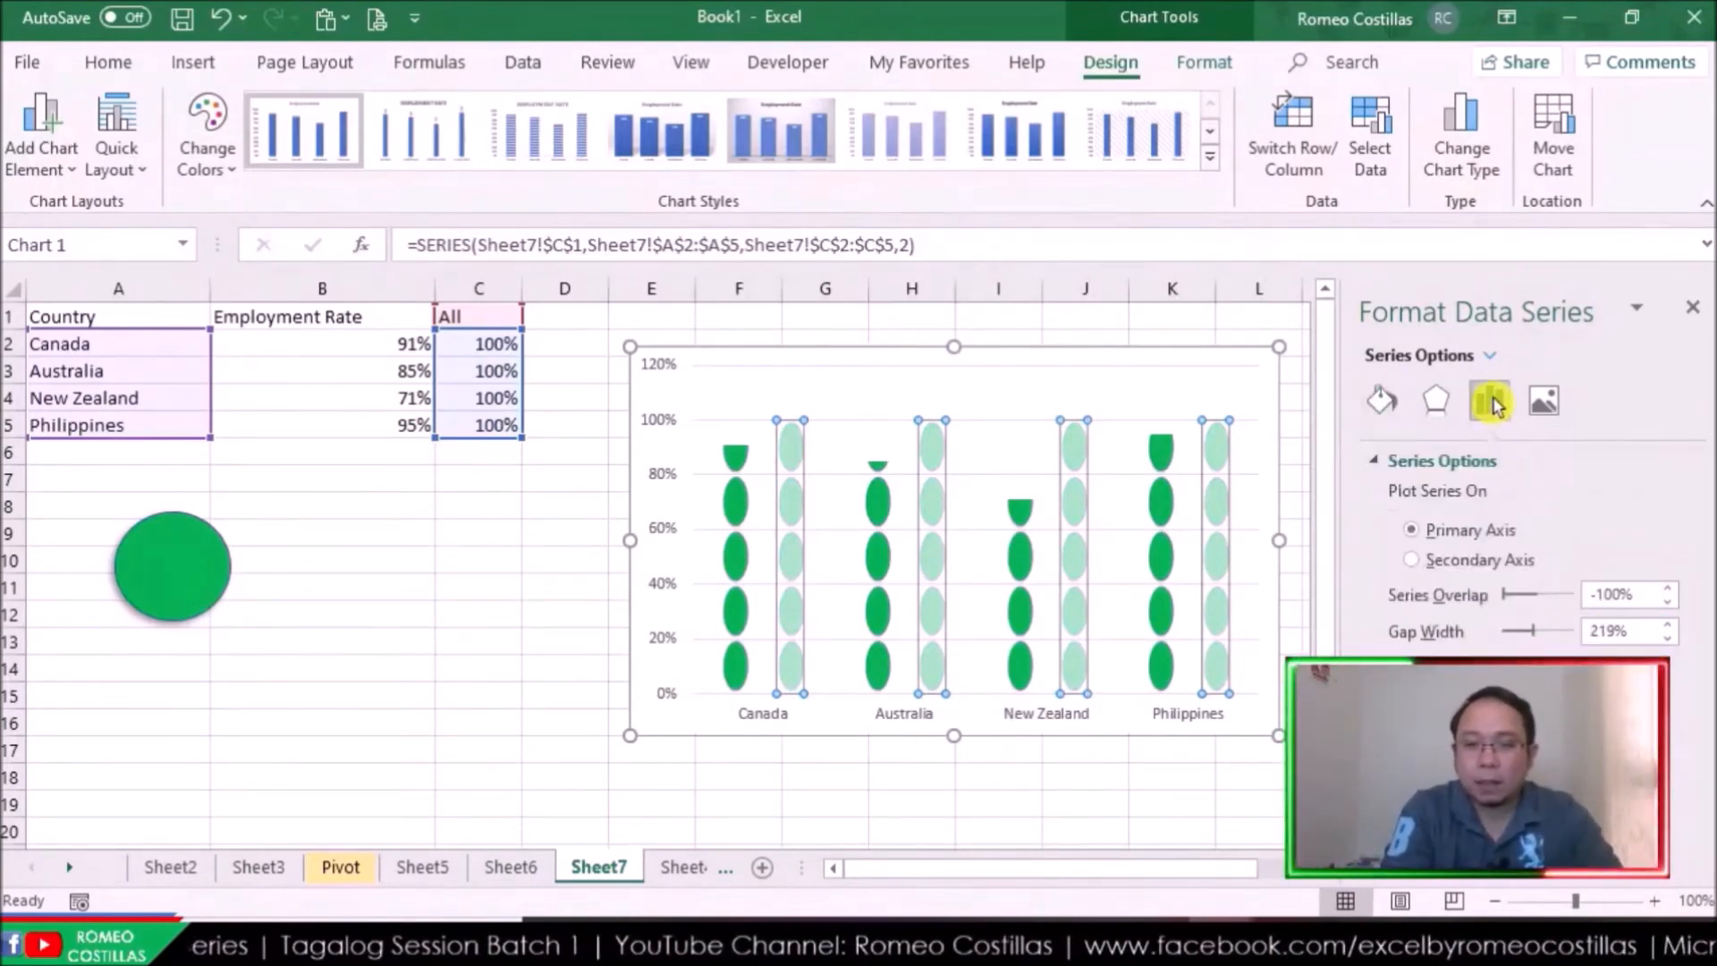
left_click_drag(1507, 595, 1579, 598)
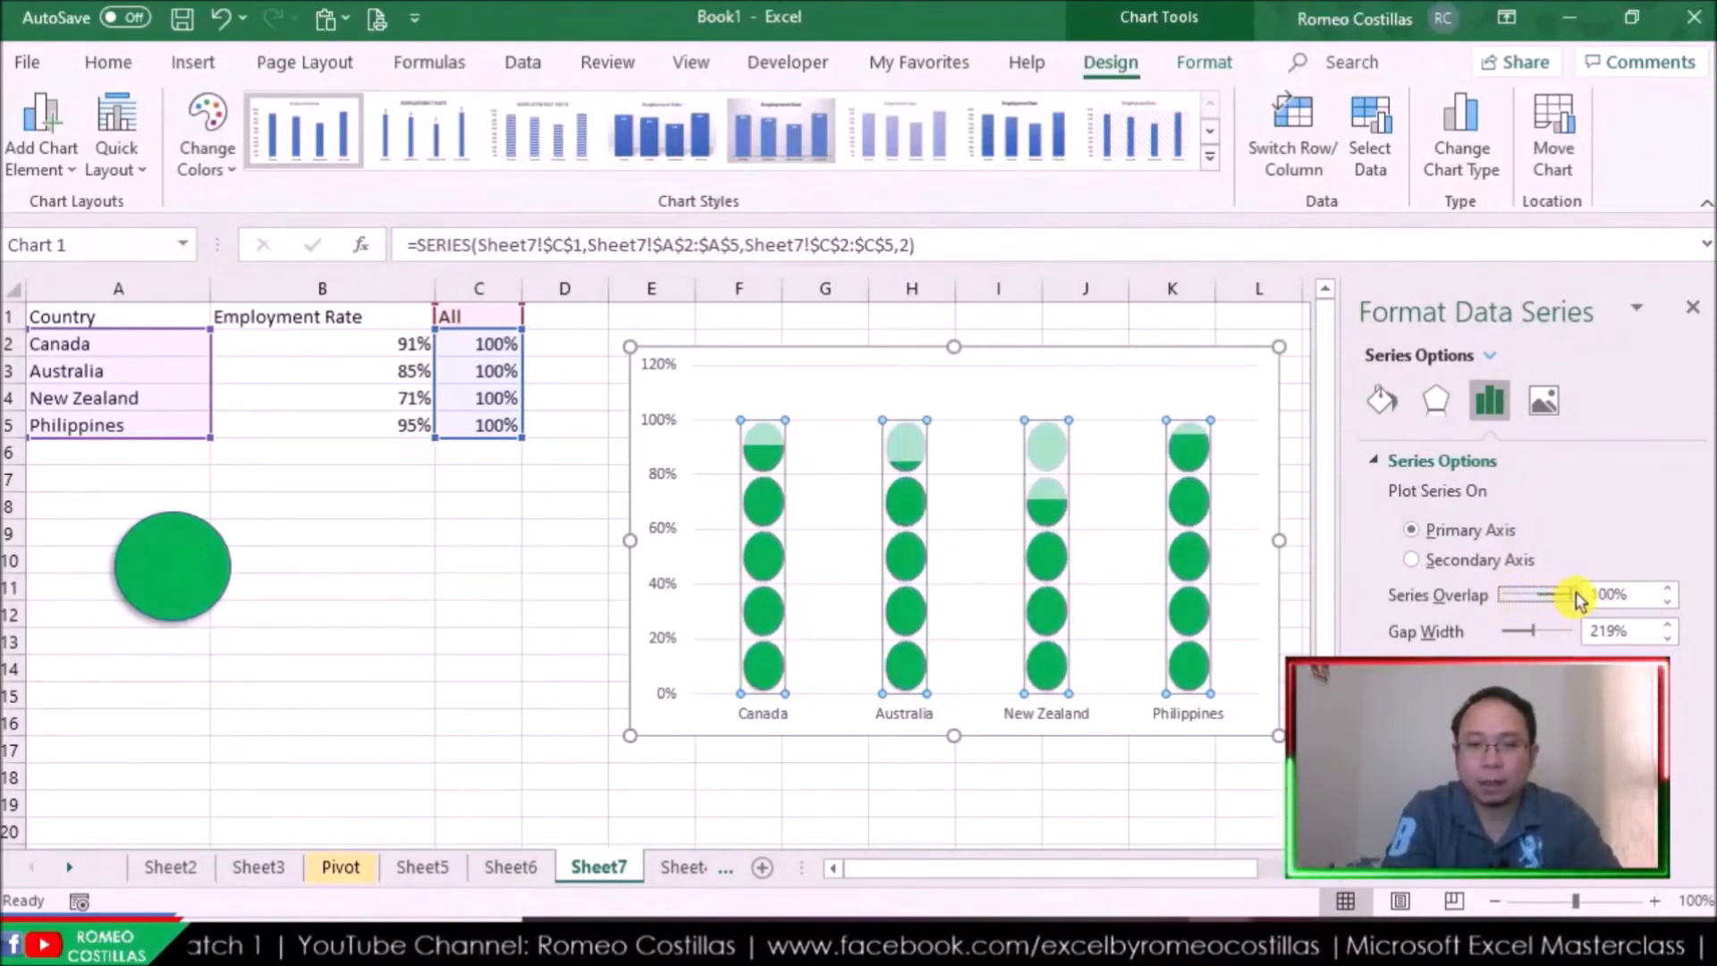
left_click(1693, 307)
left_click(1347, 723)
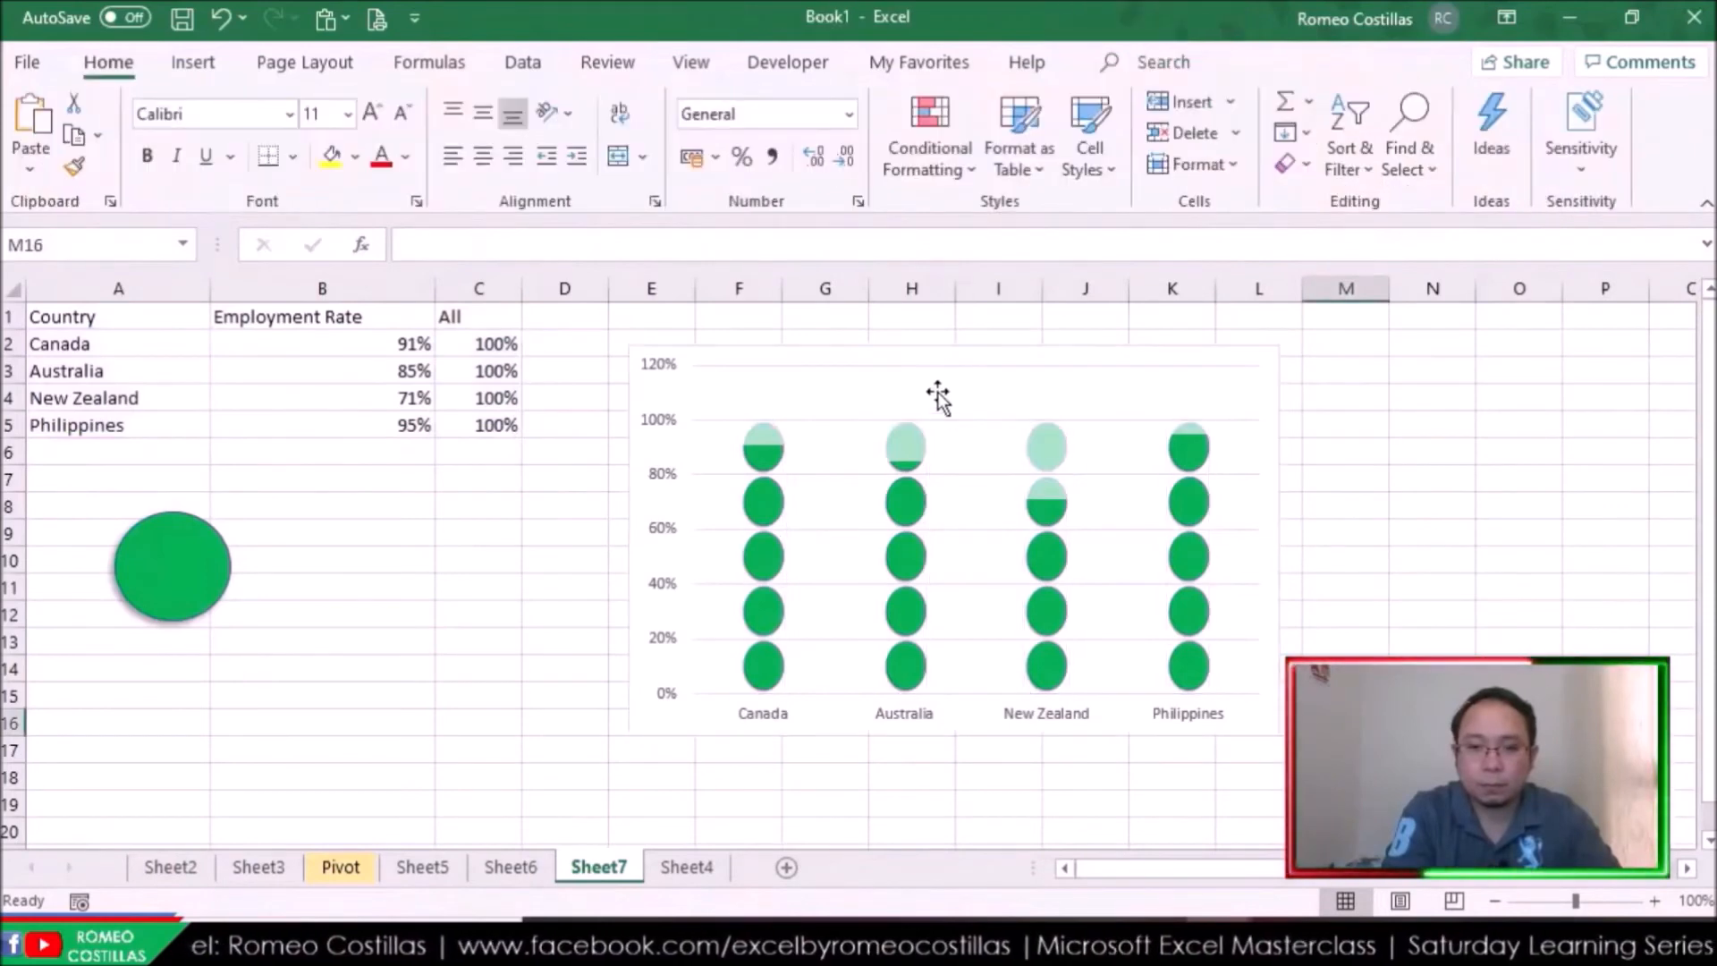
Reduce the gap width of the All series to 87% so the oval columns widen
left_click(771, 495)
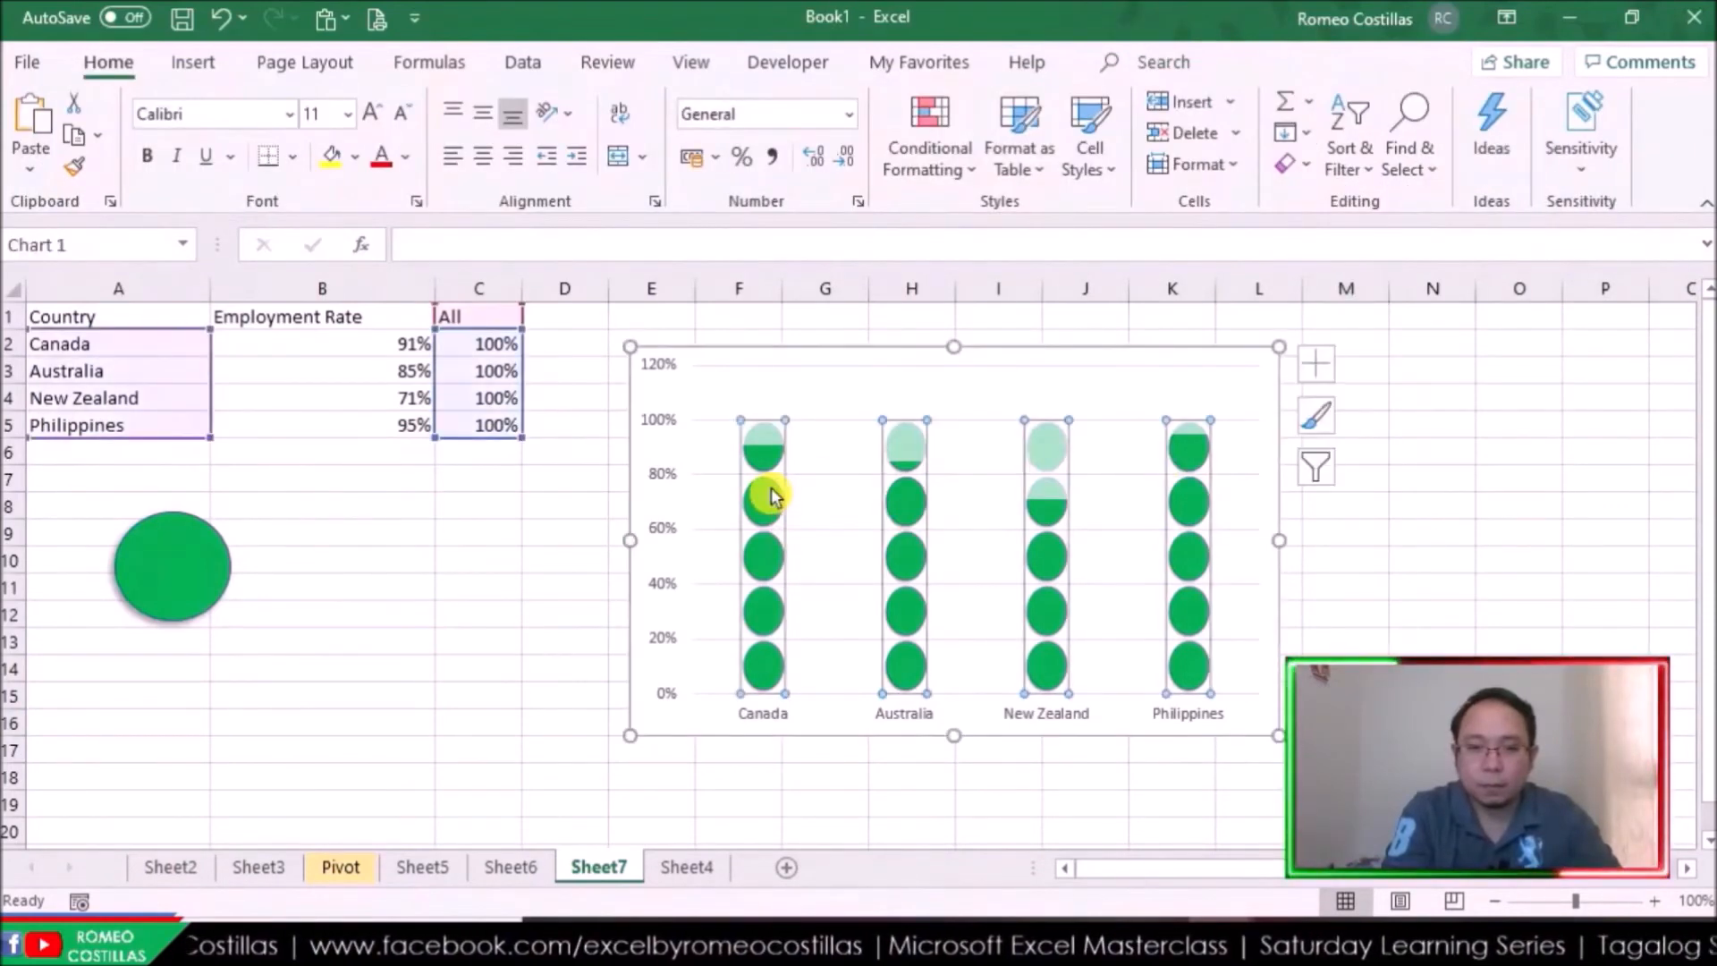
right_click(769, 491)
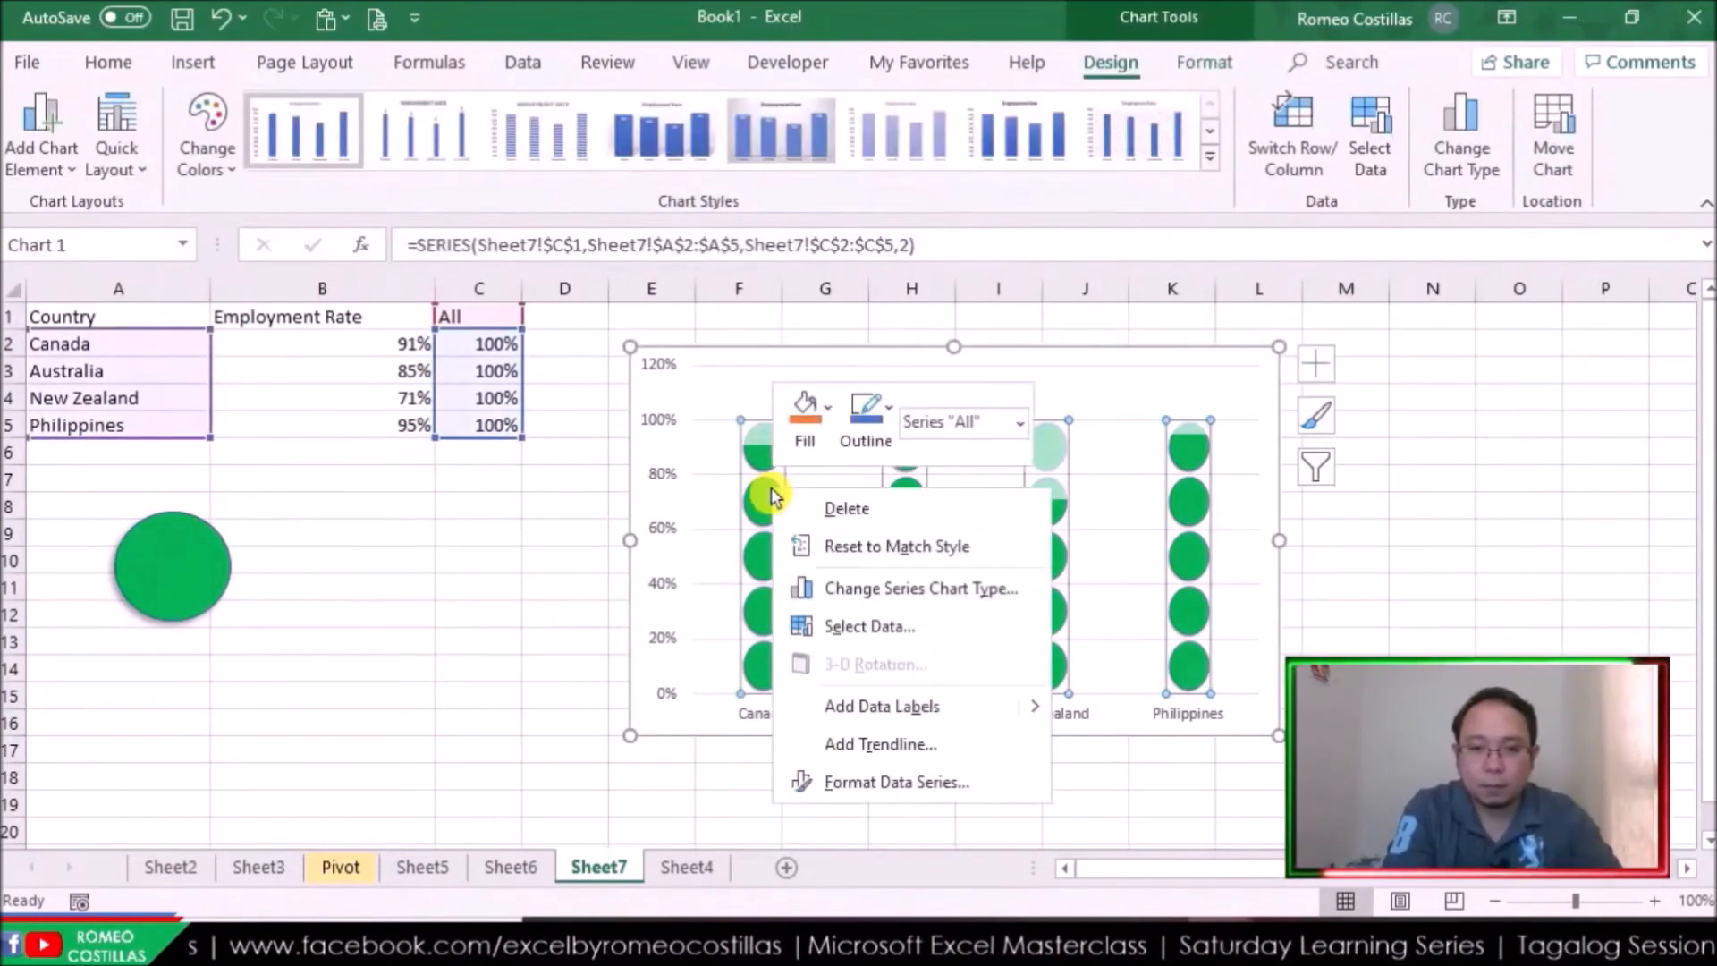
left_click(897, 783)
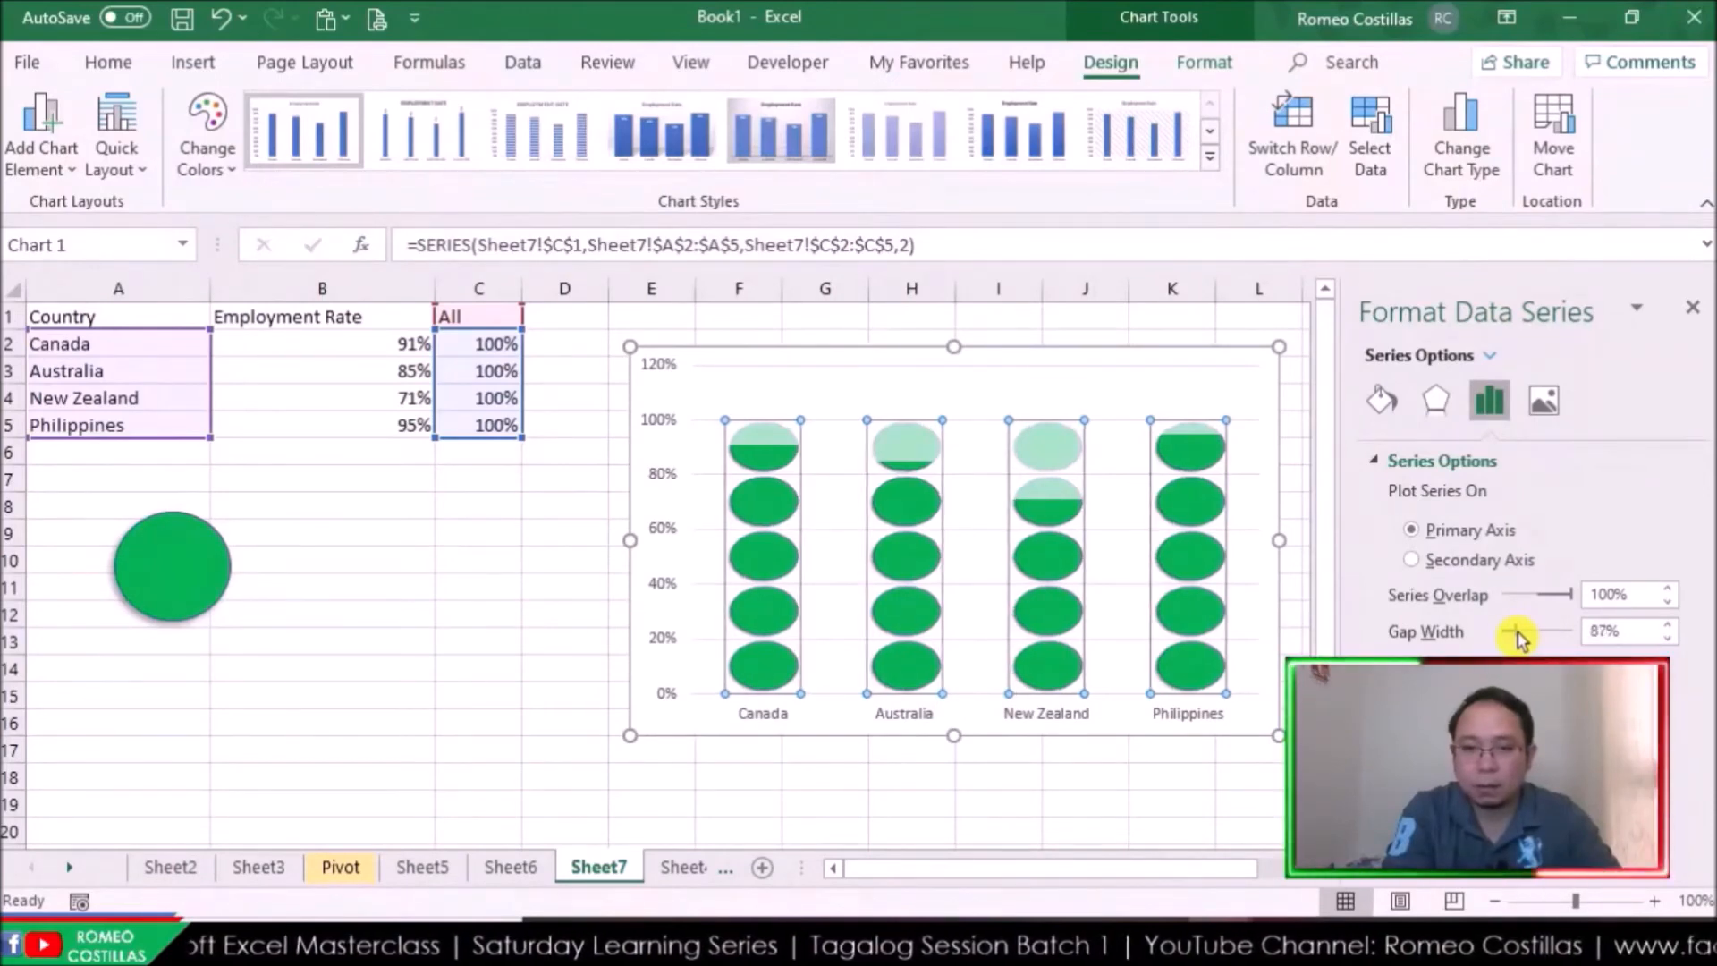
left_click(1174, 775)
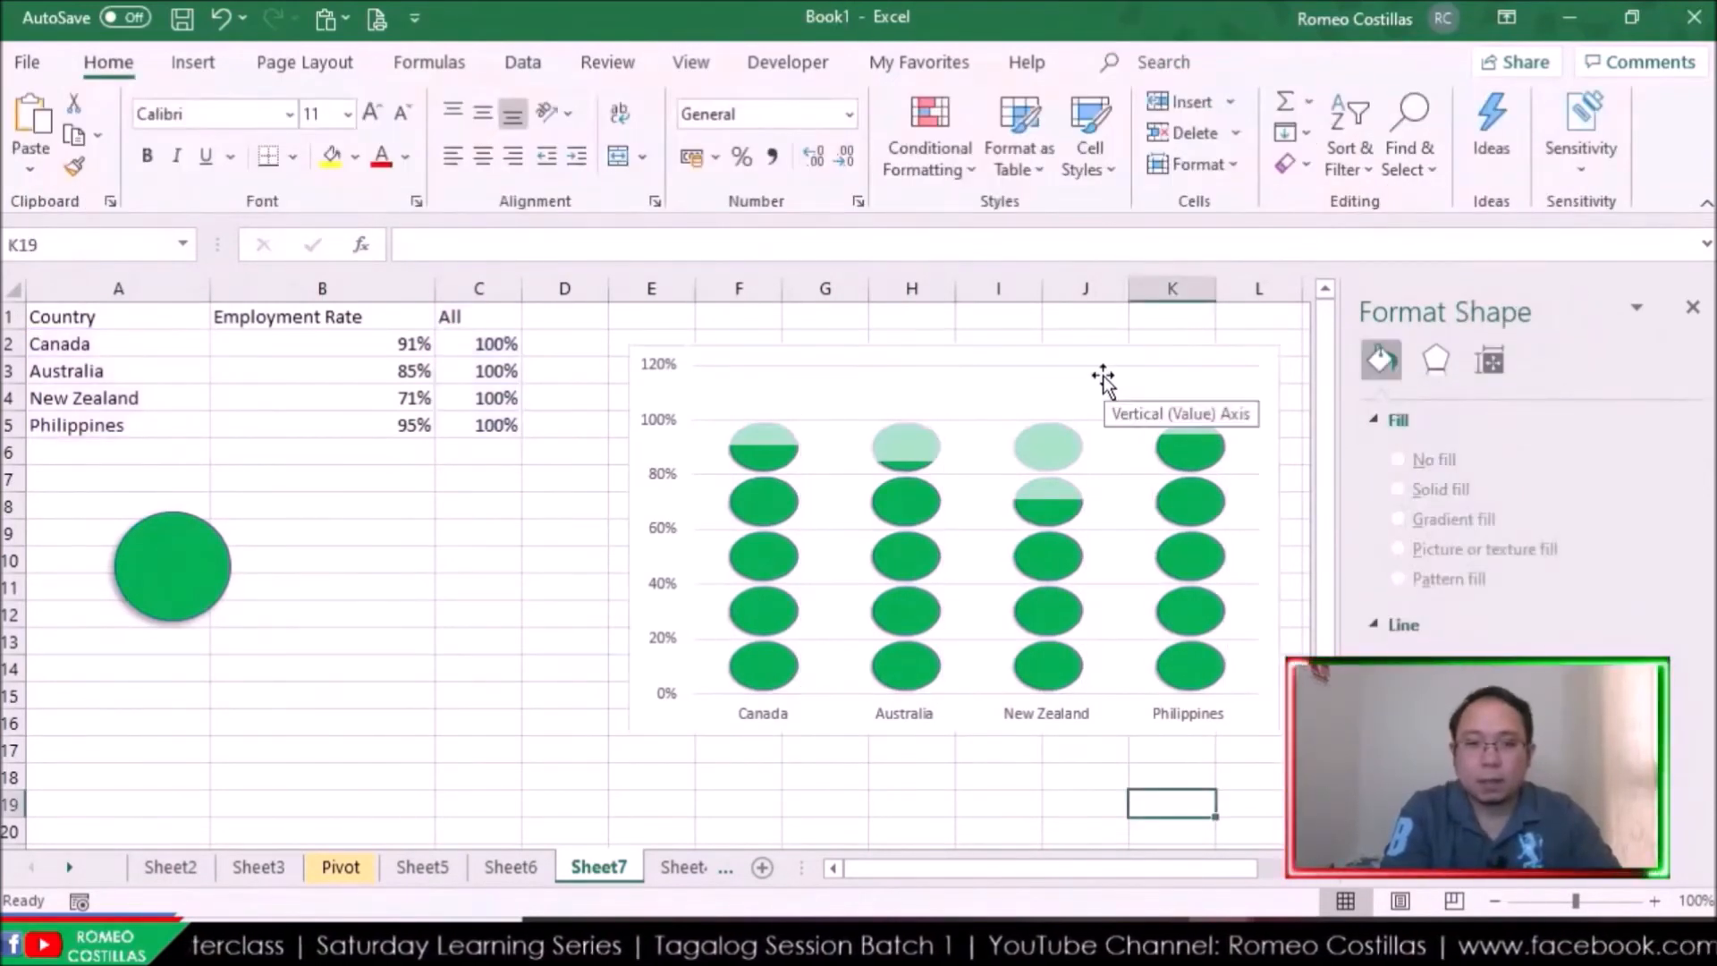
Move the chart closer to the data table and enlarge it to extend down to row 19
left_click(1101, 367)
left_click_drag(1123, 346, 1071, 347)
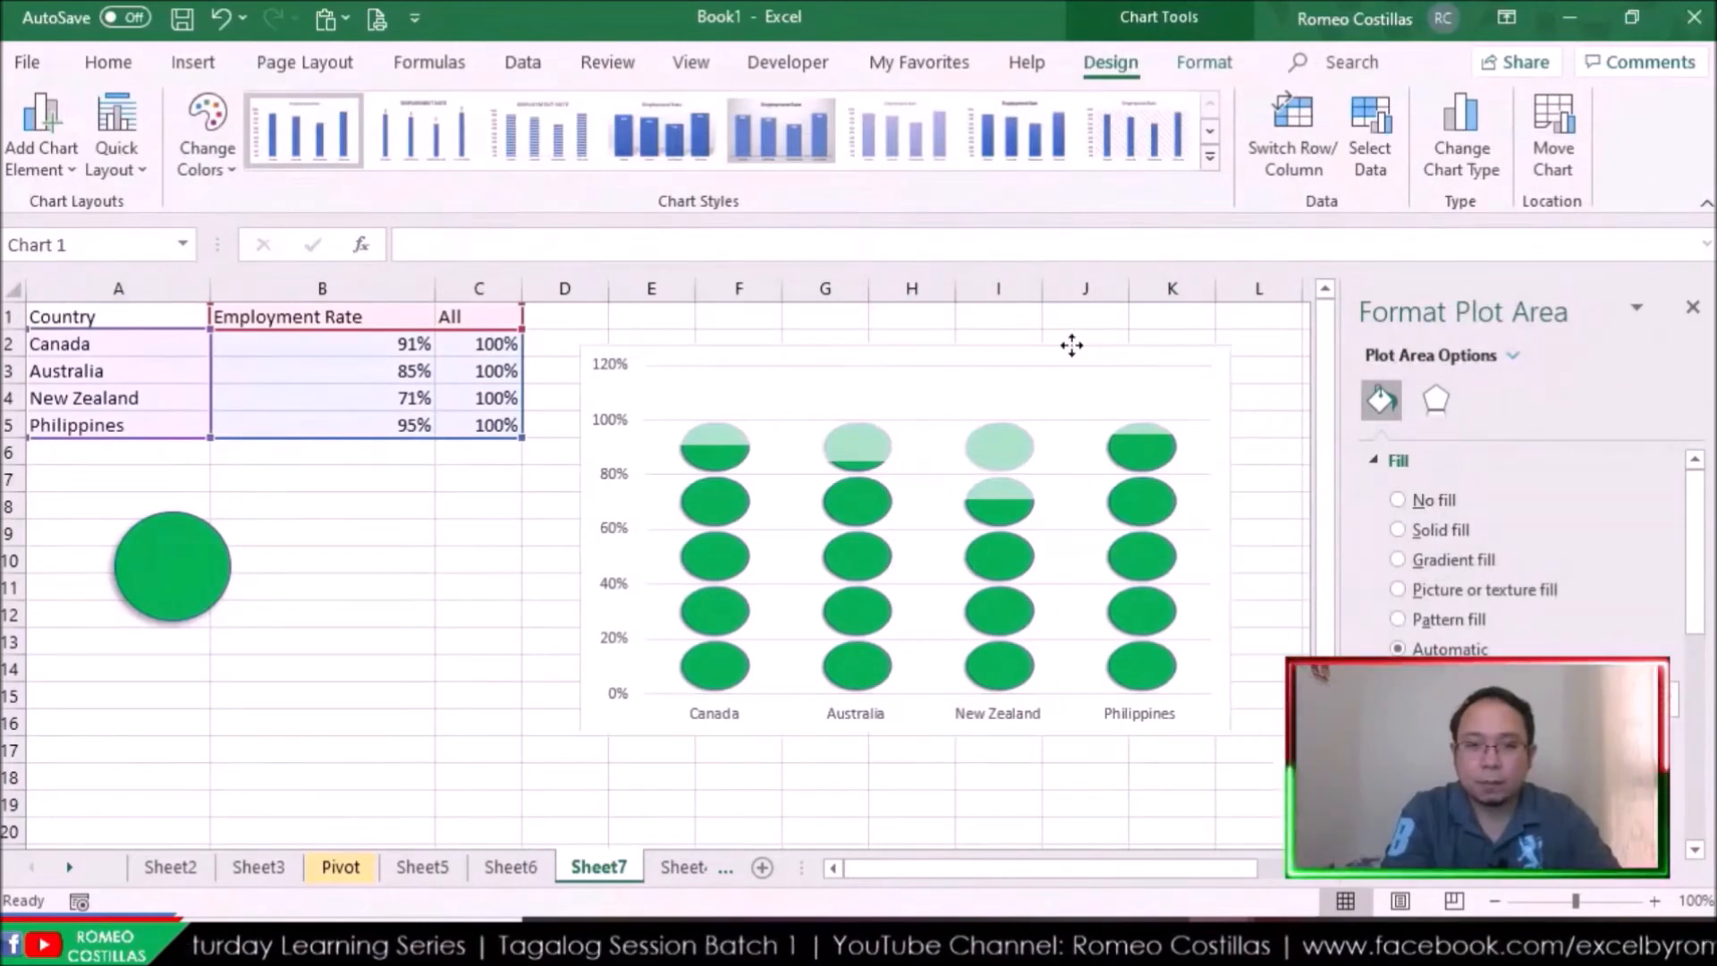
left_click(1191, 796)
left_click(1225, 740)
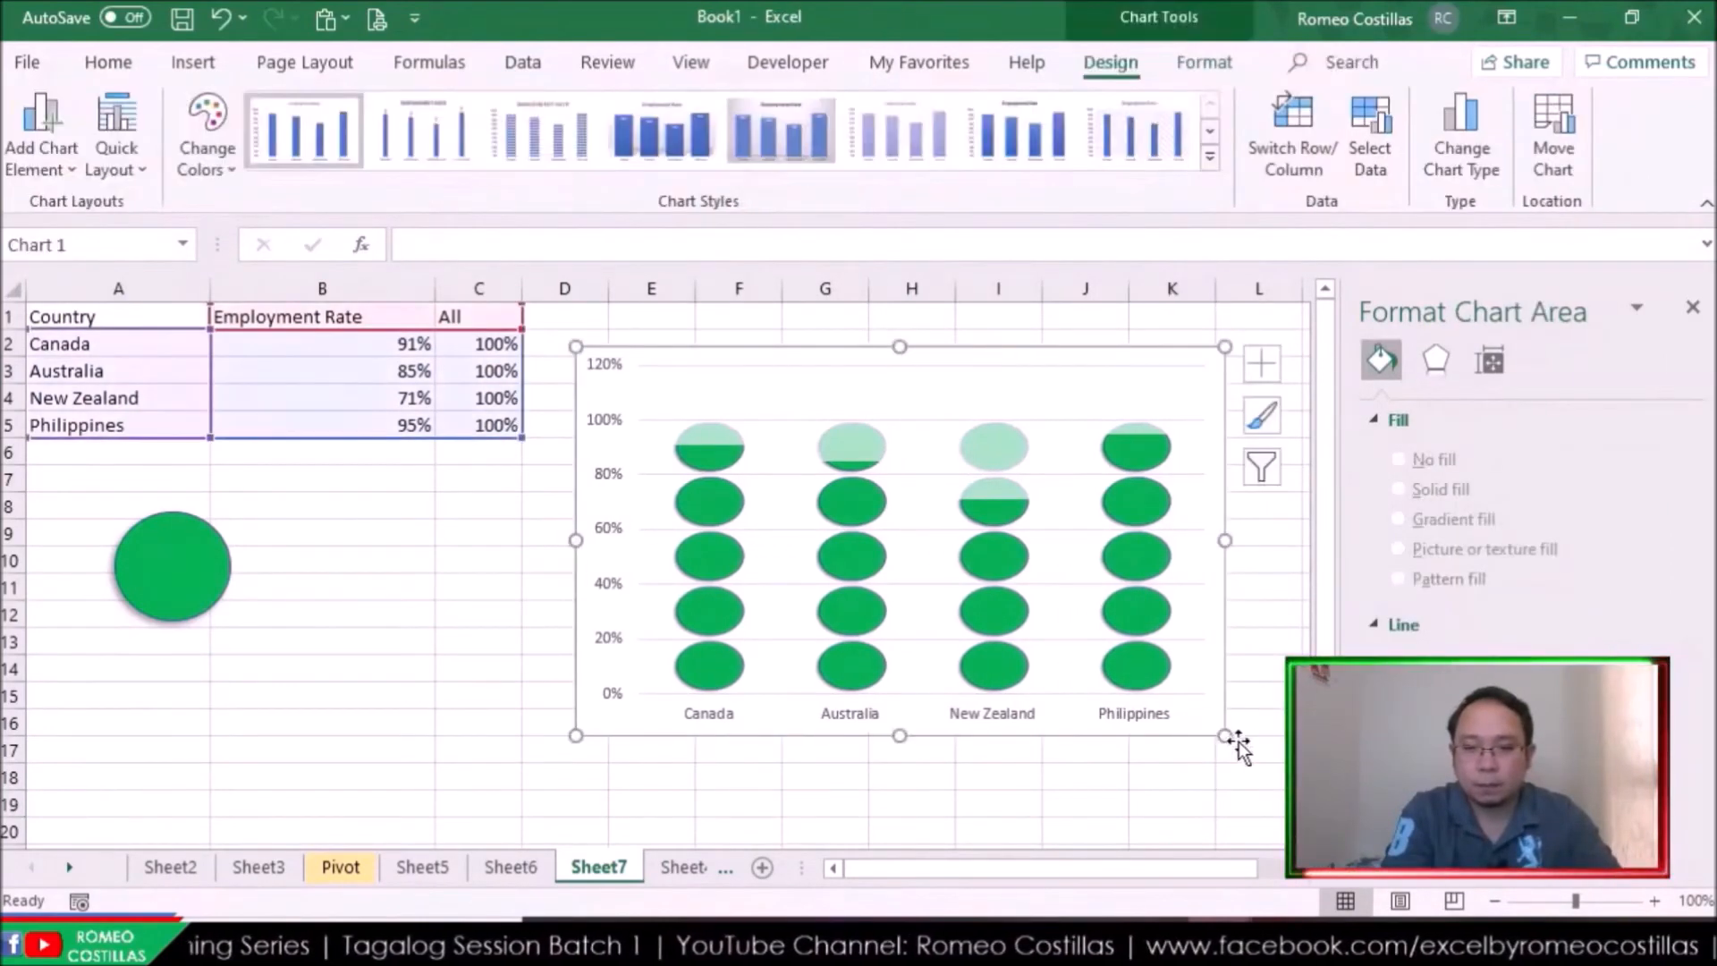
left_click_drag(1226, 741, 1279, 803)
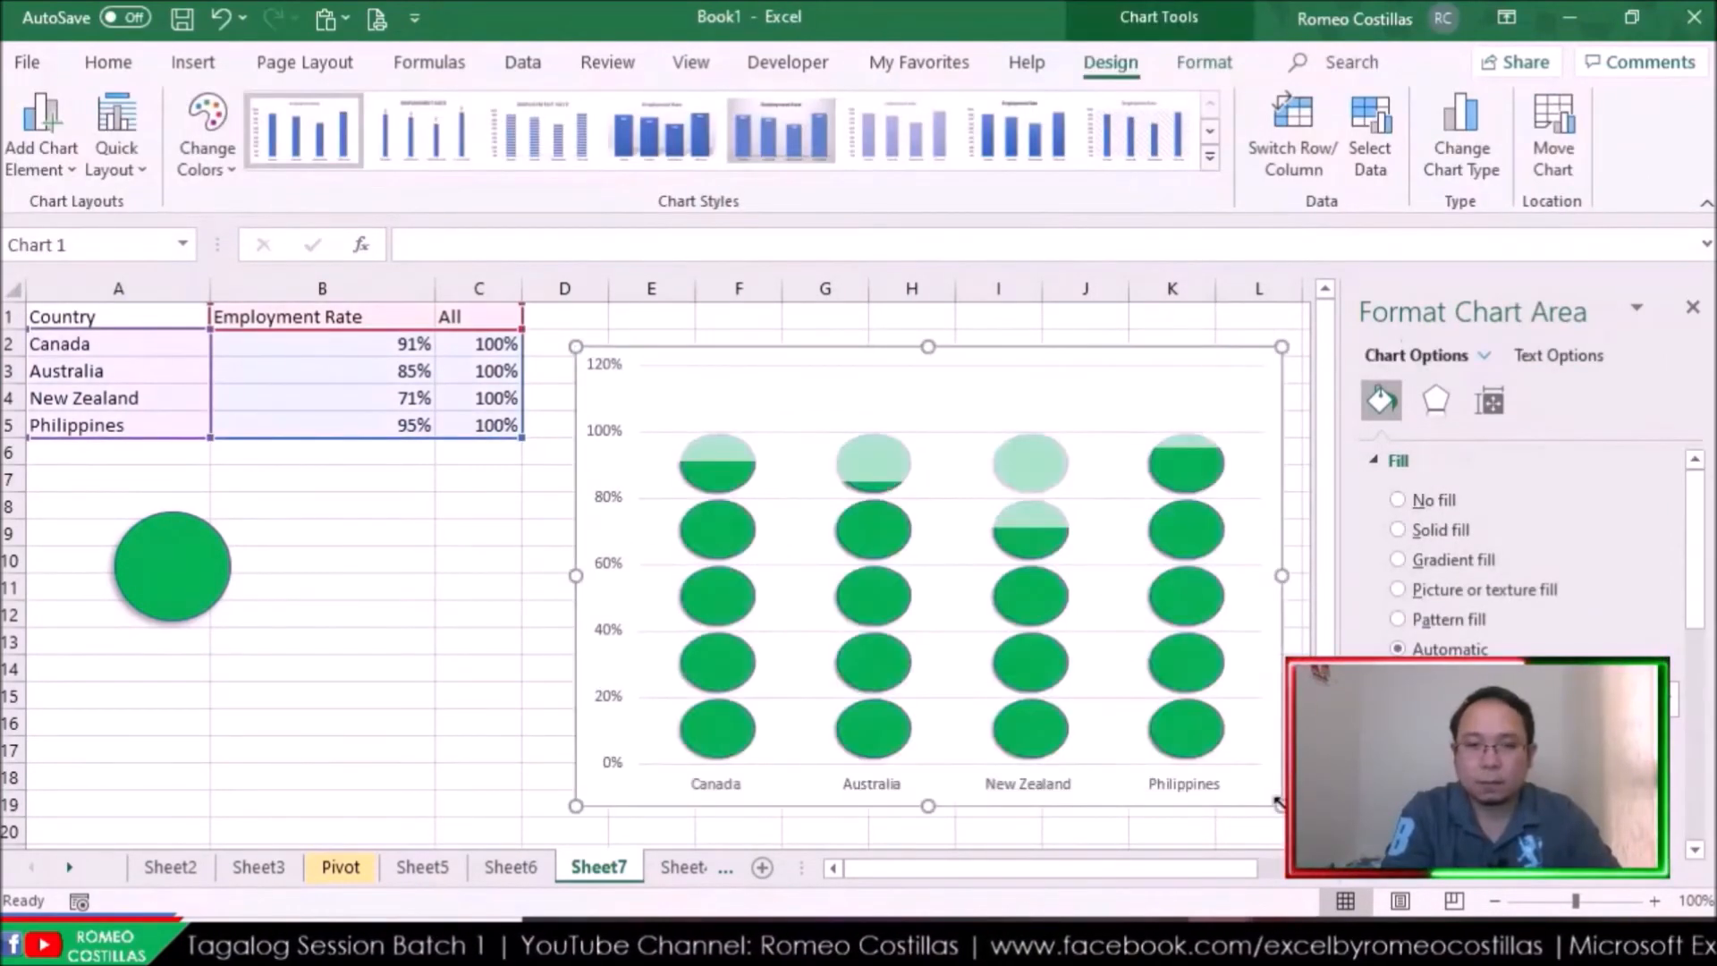
left_click(426, 565)
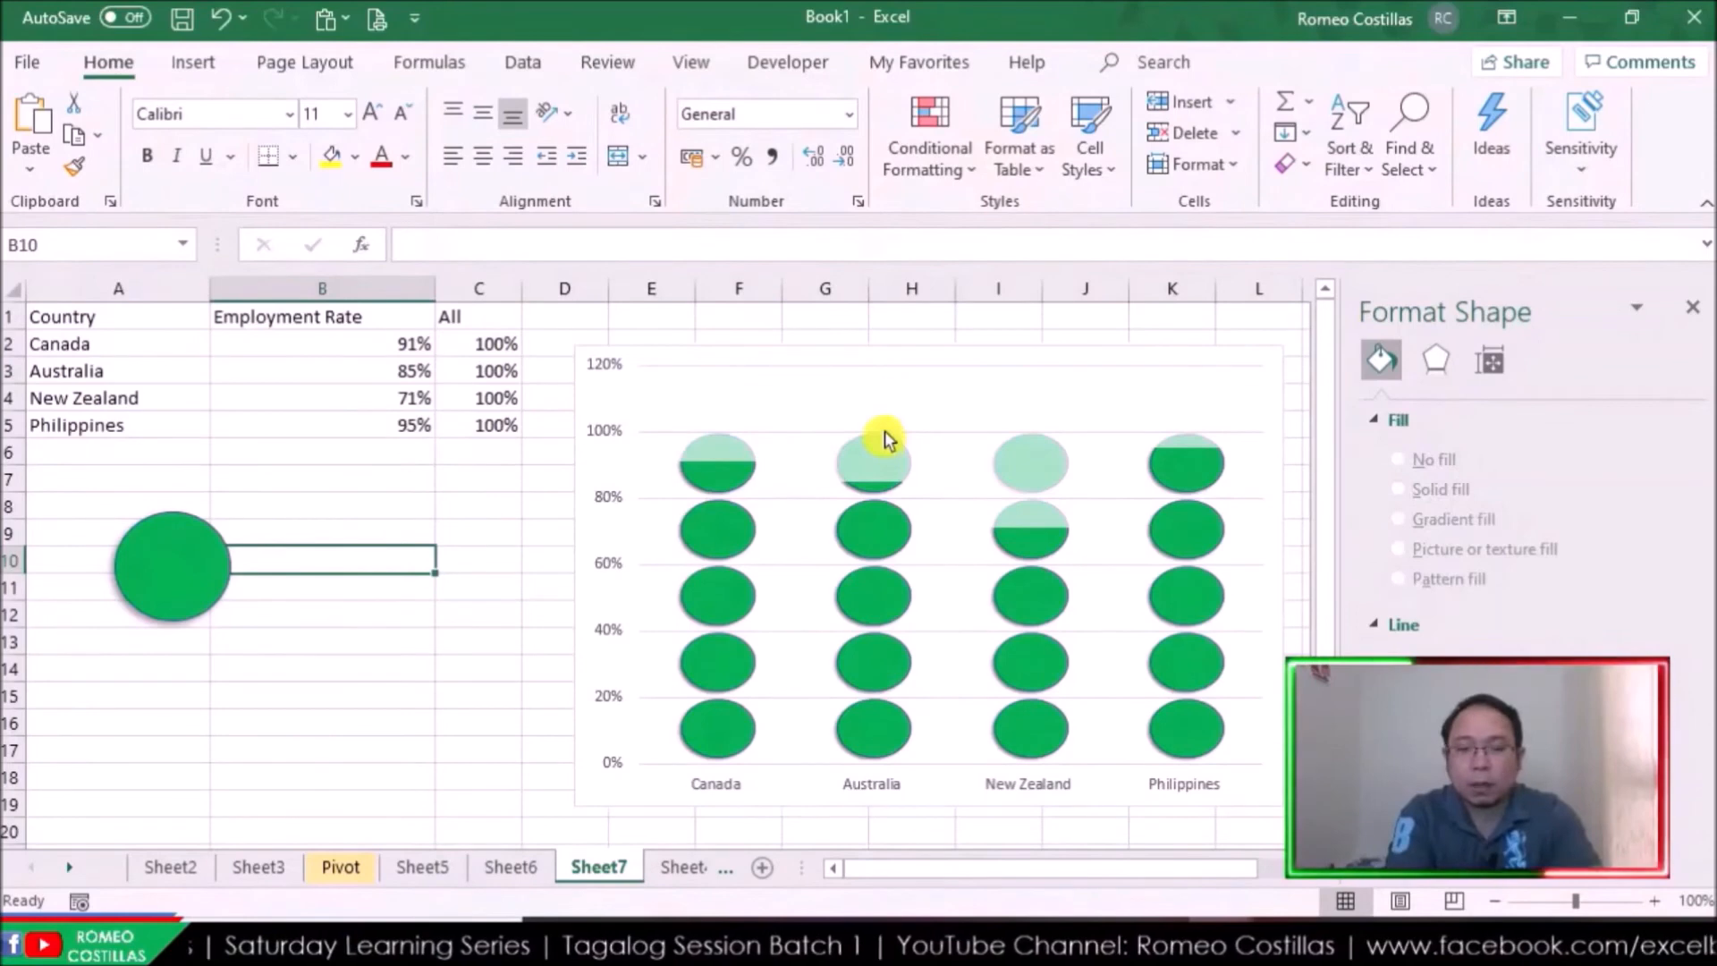
mouse_move(884, 431)
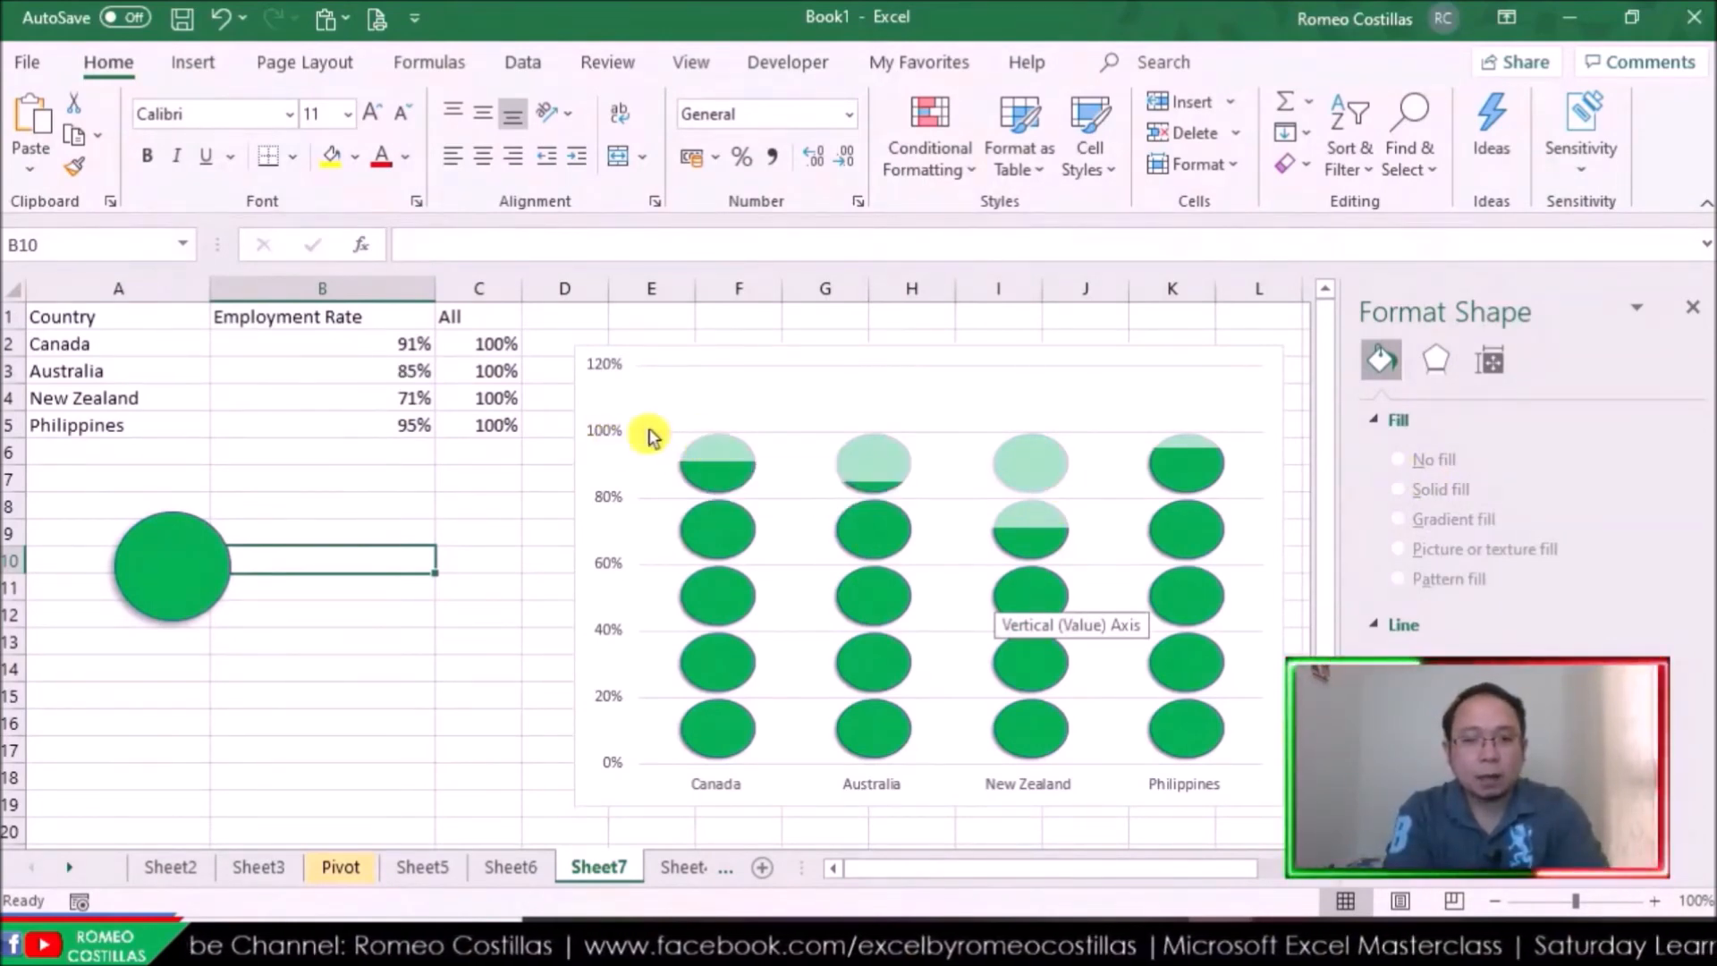
left_click(710, 466)
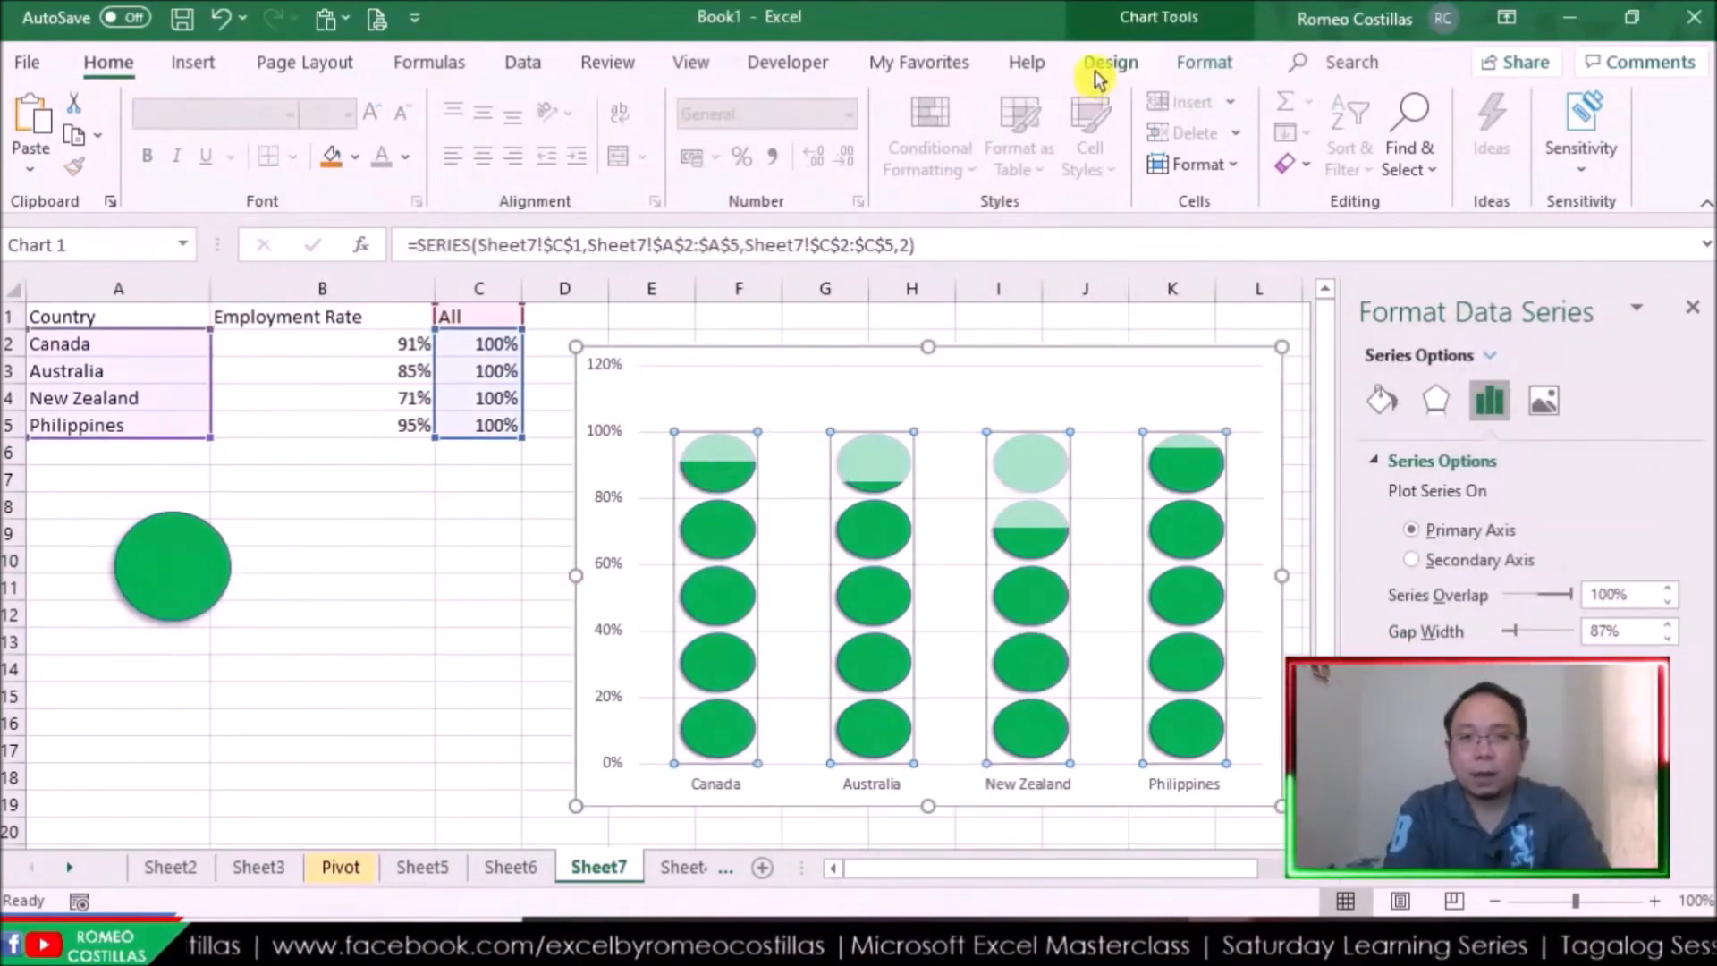
left_click(1095, 70)
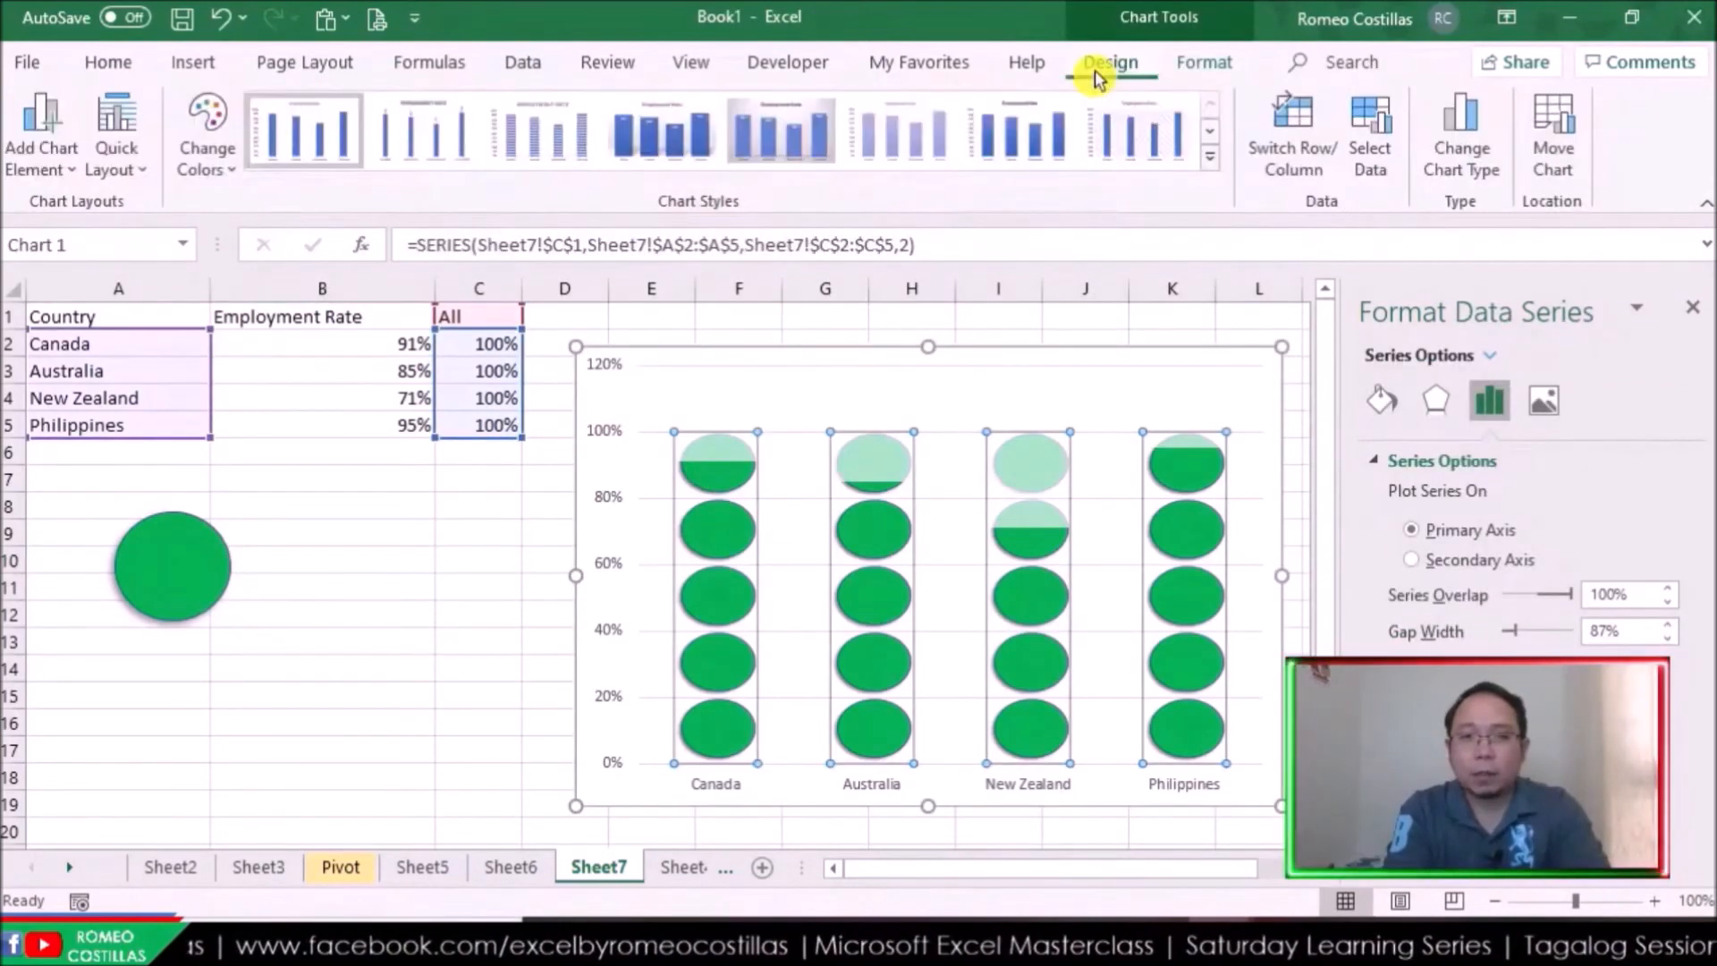
left_click(1205, 64)
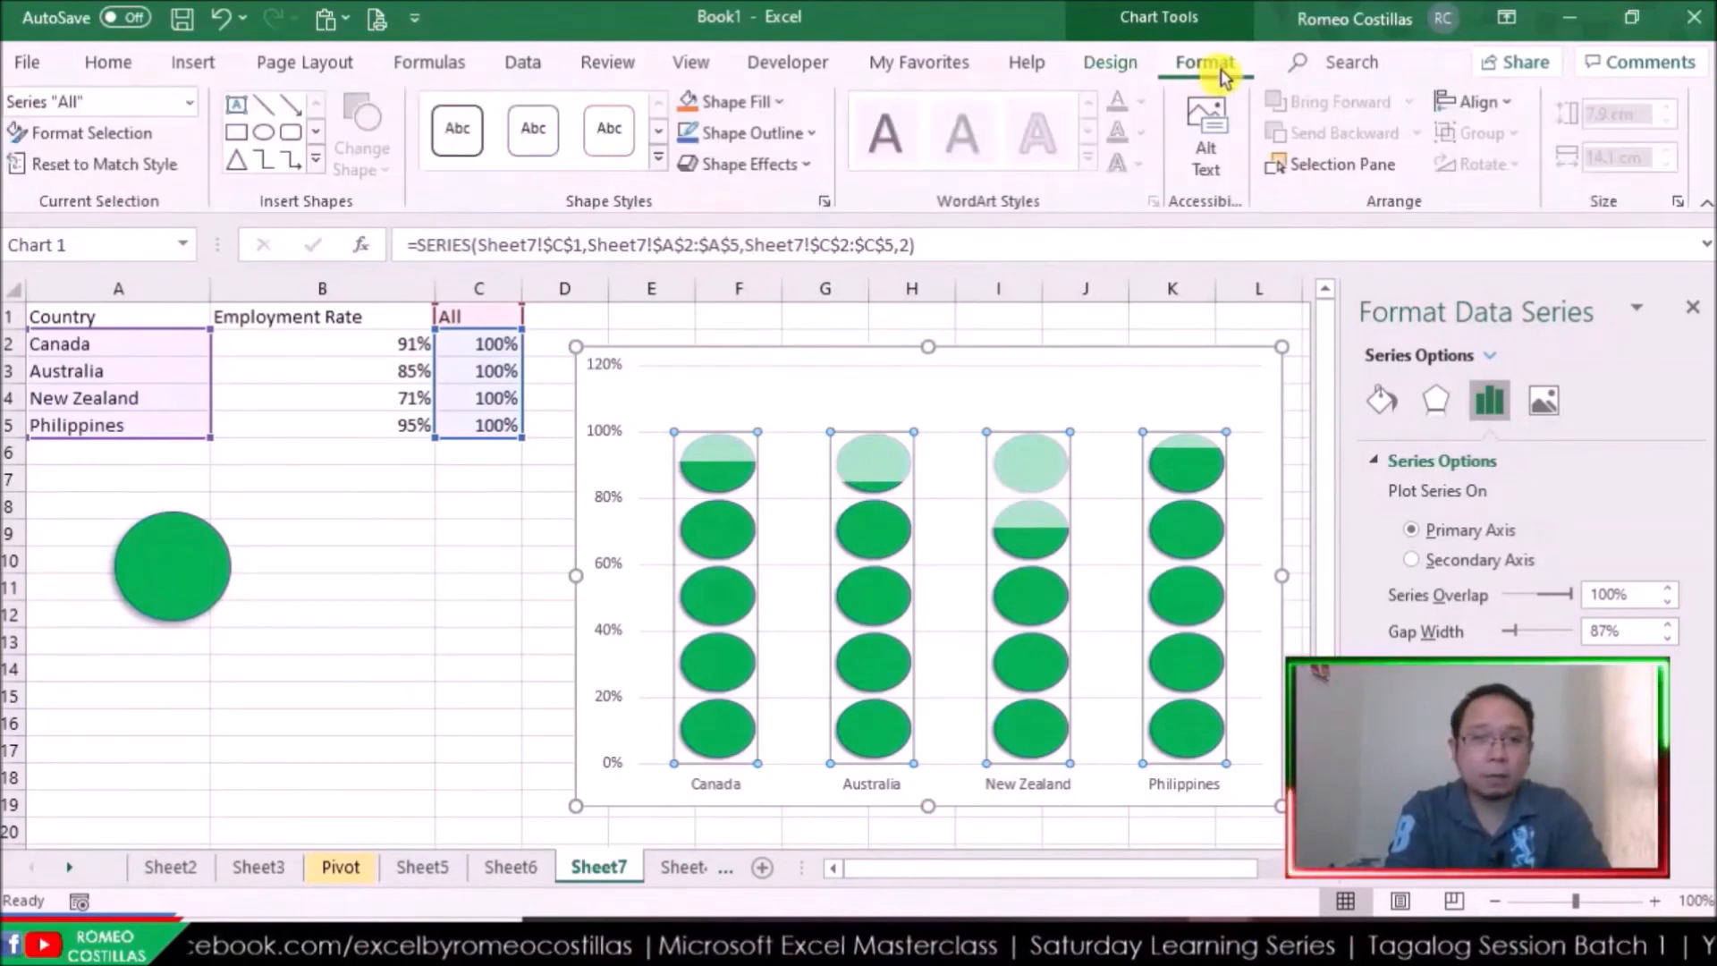
left_click(189, 103)
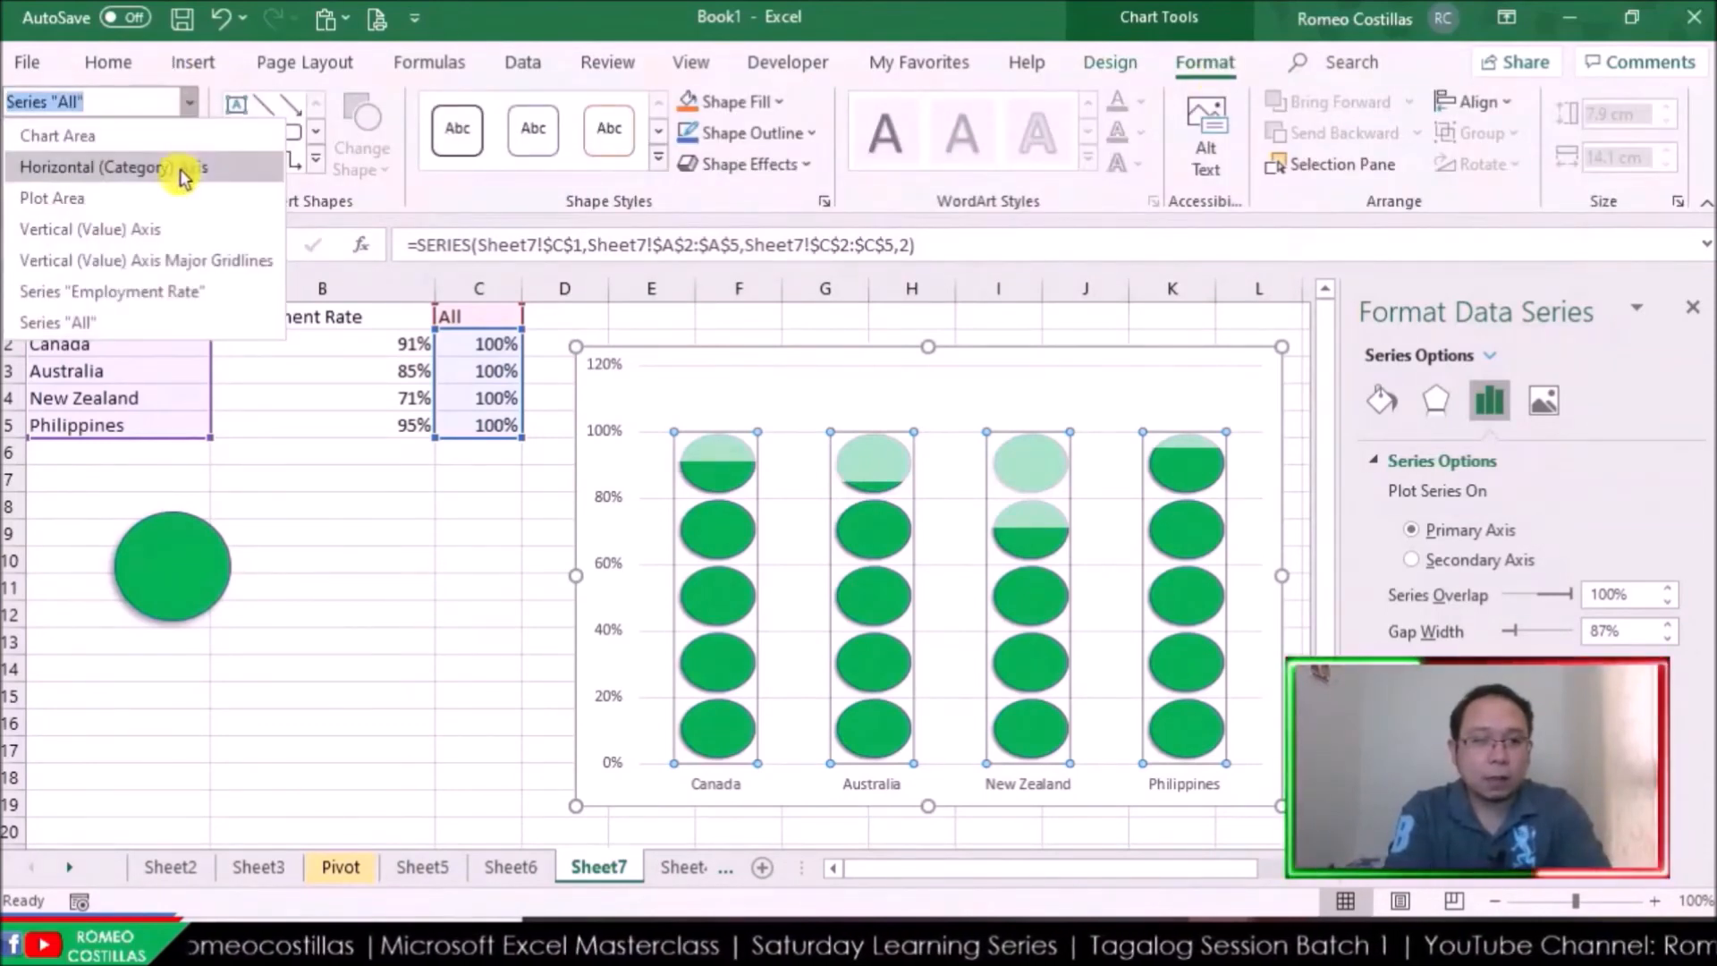
left_click(198, 293)
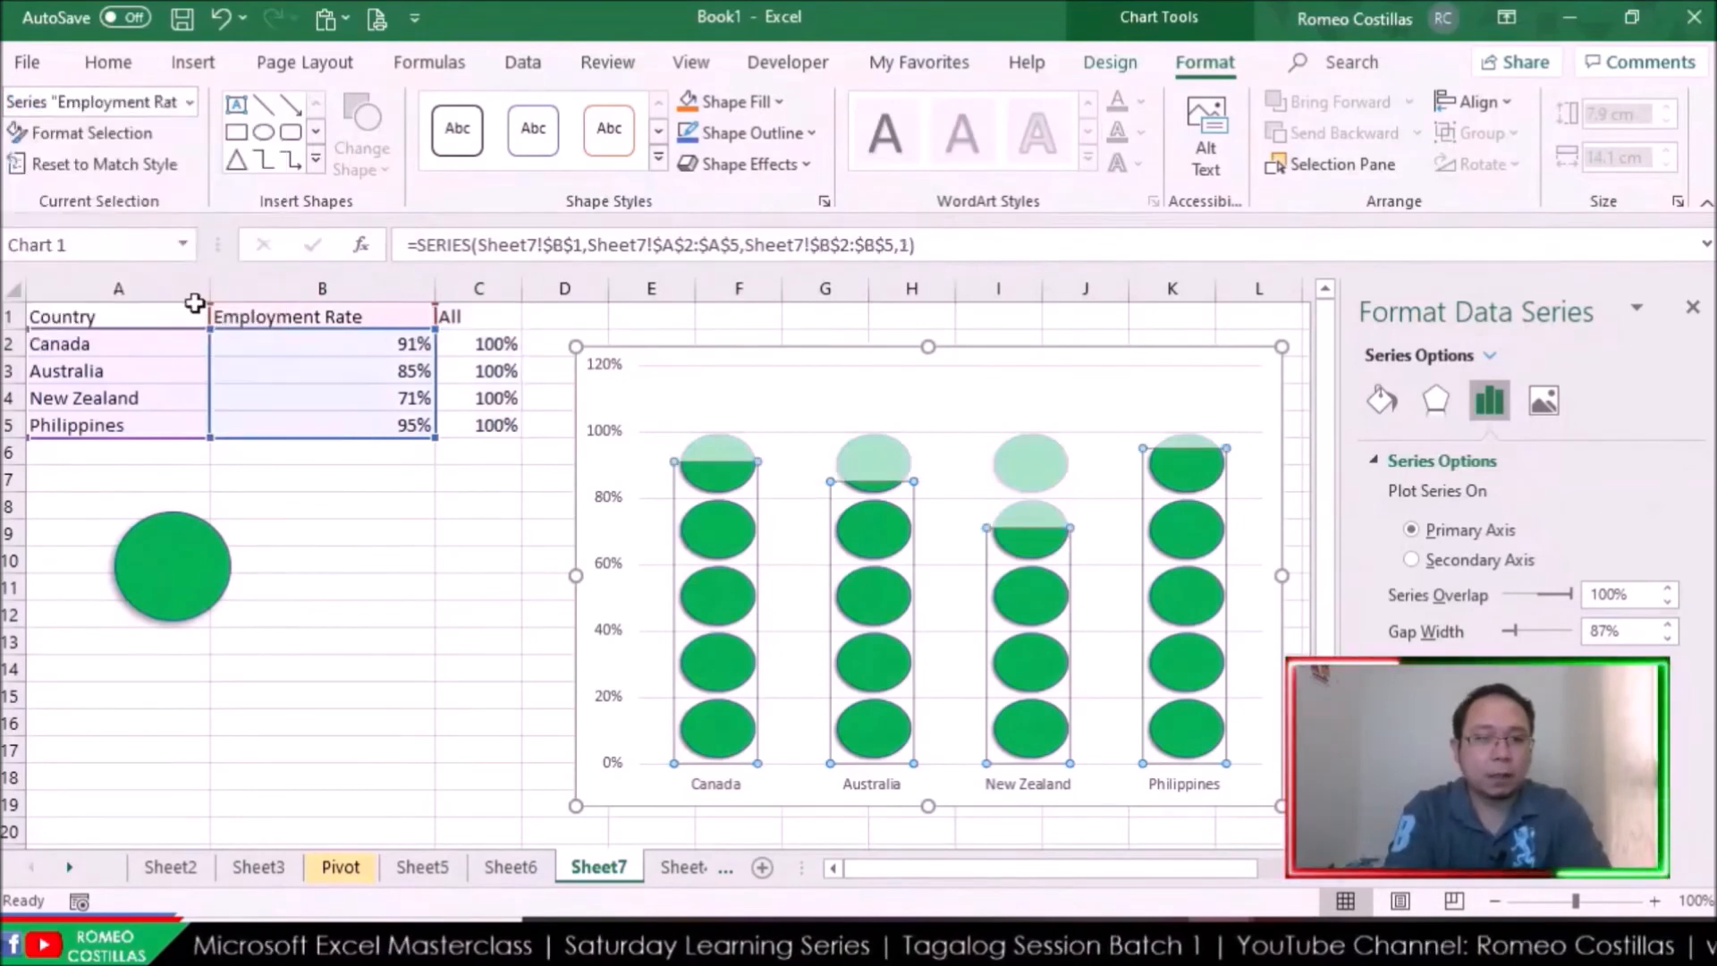
right_click(739, 493)
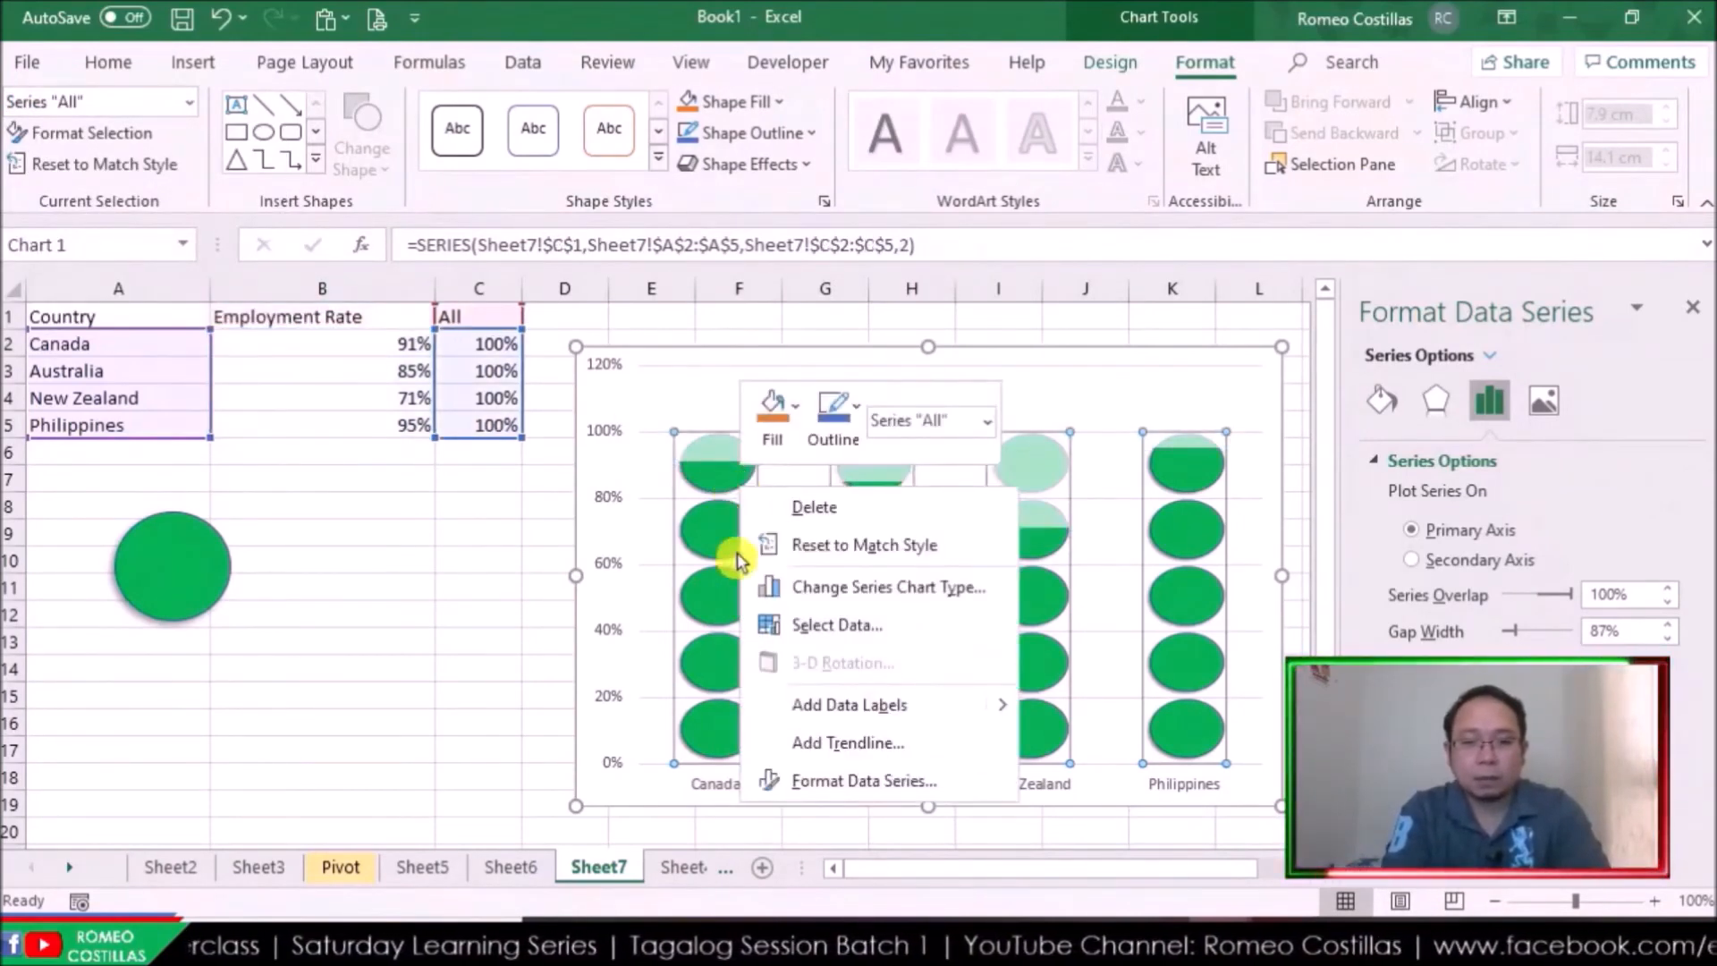
Add data labels to the Employment Rate series, positioned at the outside end of the columns
left_click(190, 104)
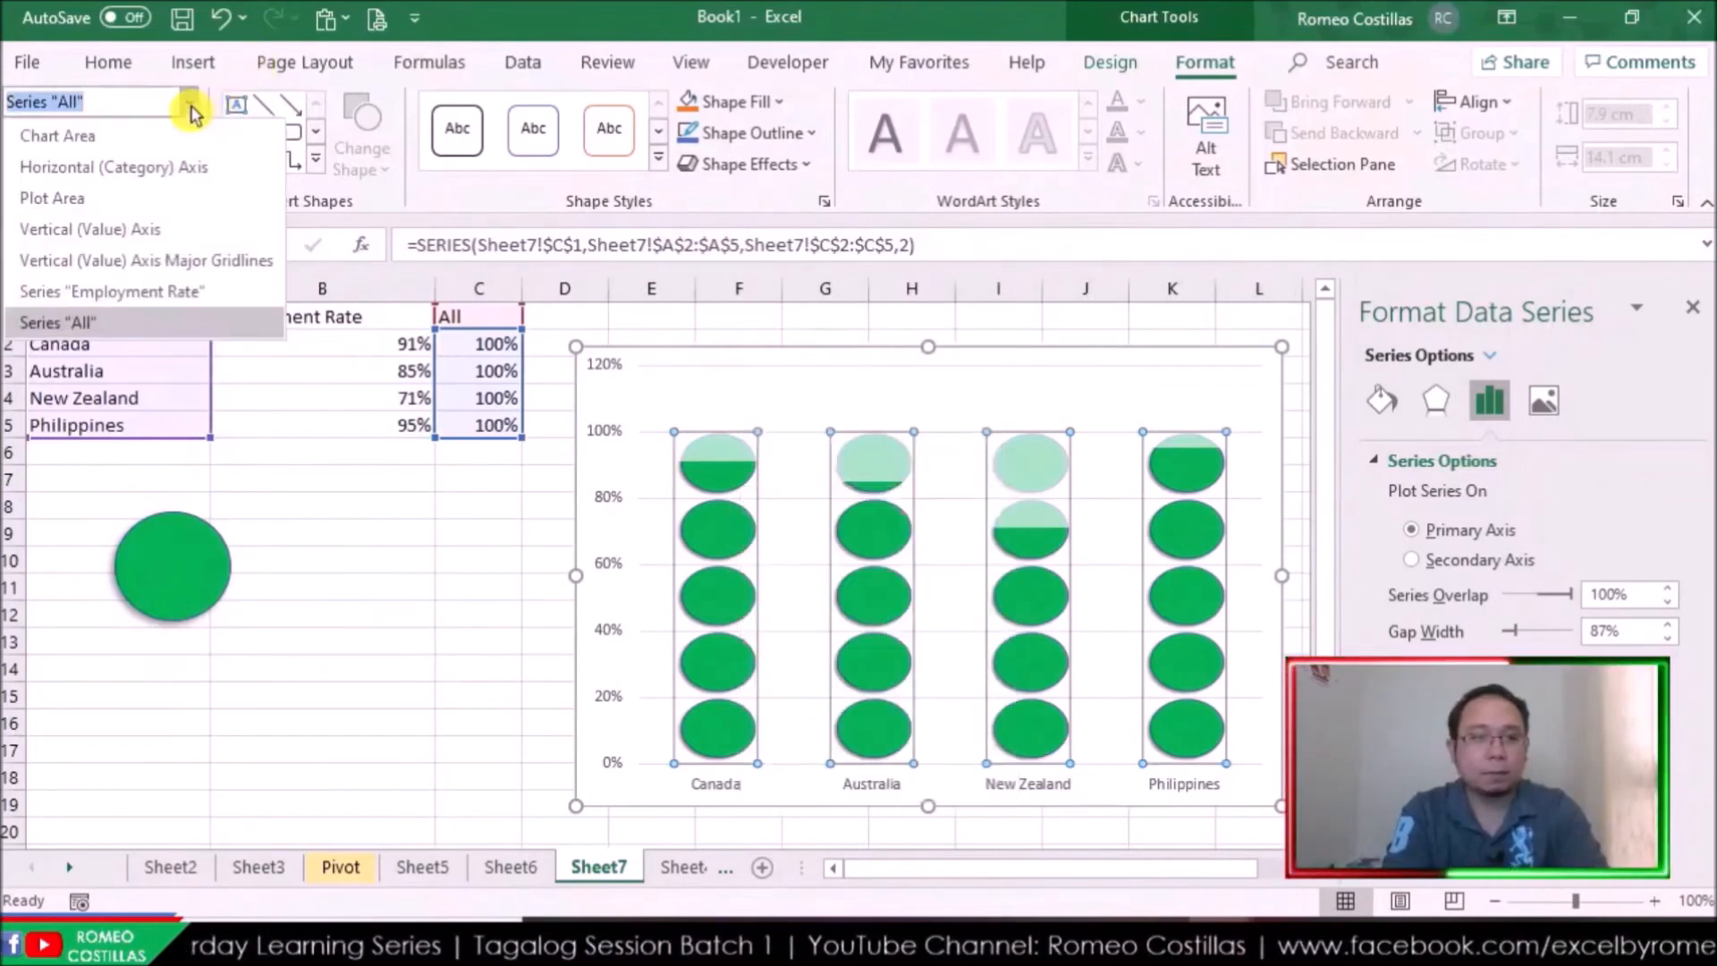
left_click(170, 296)
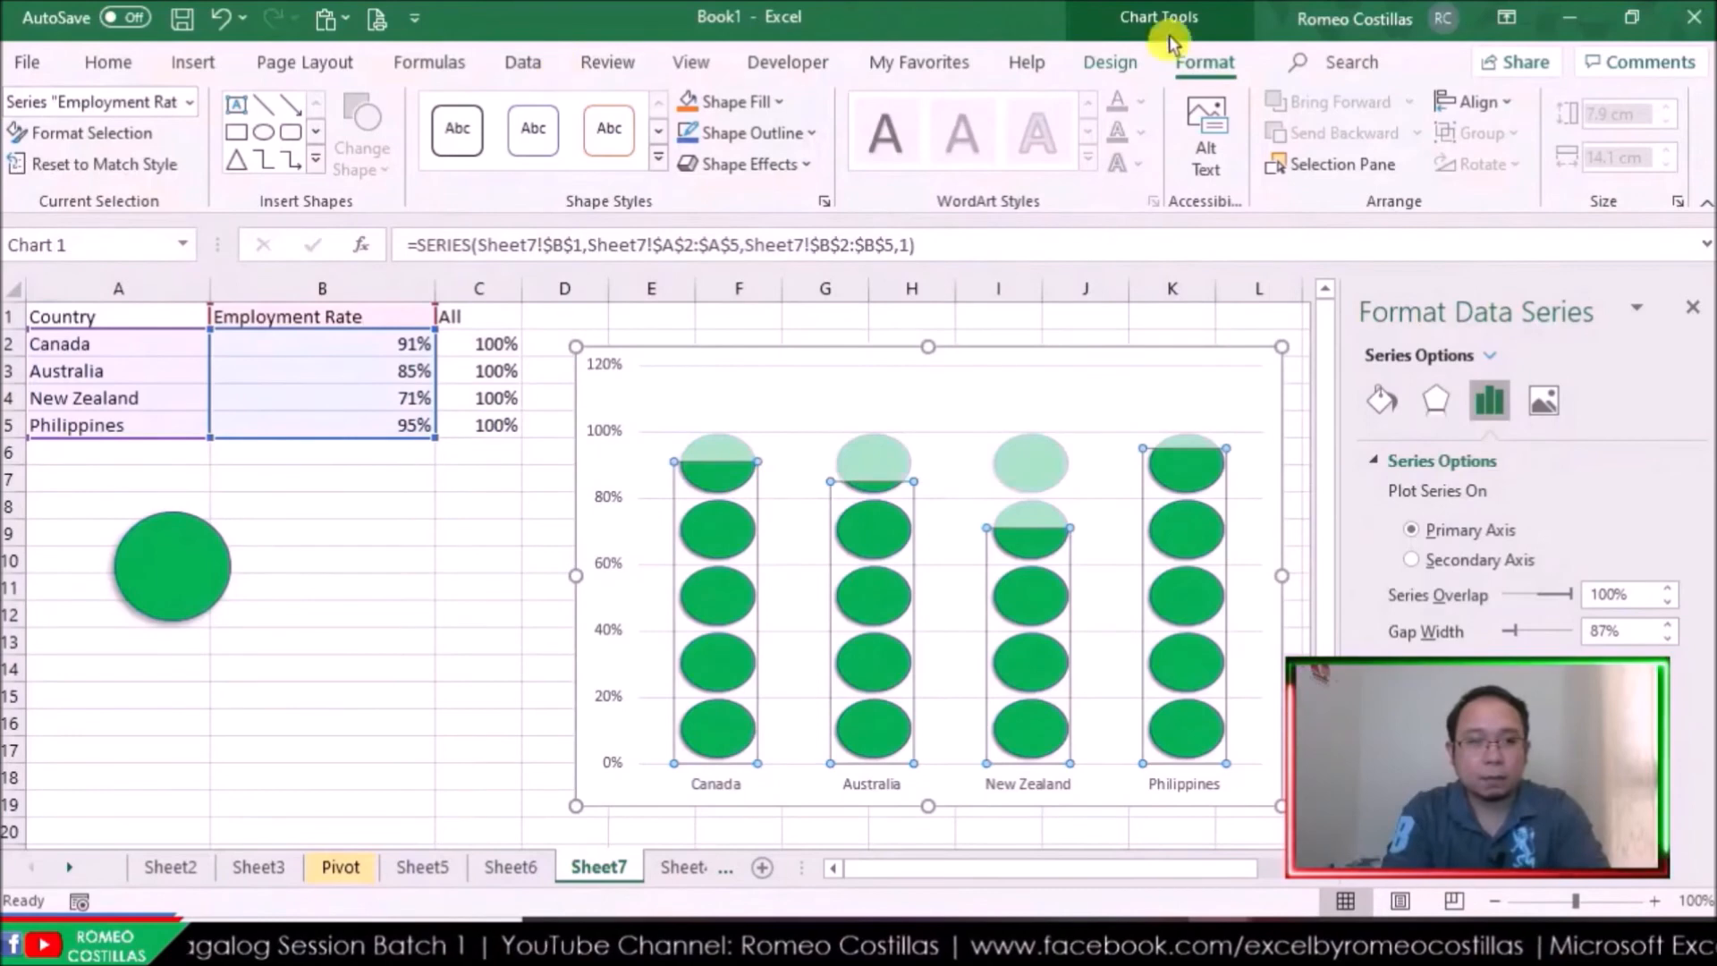
left_click(1110, 65)
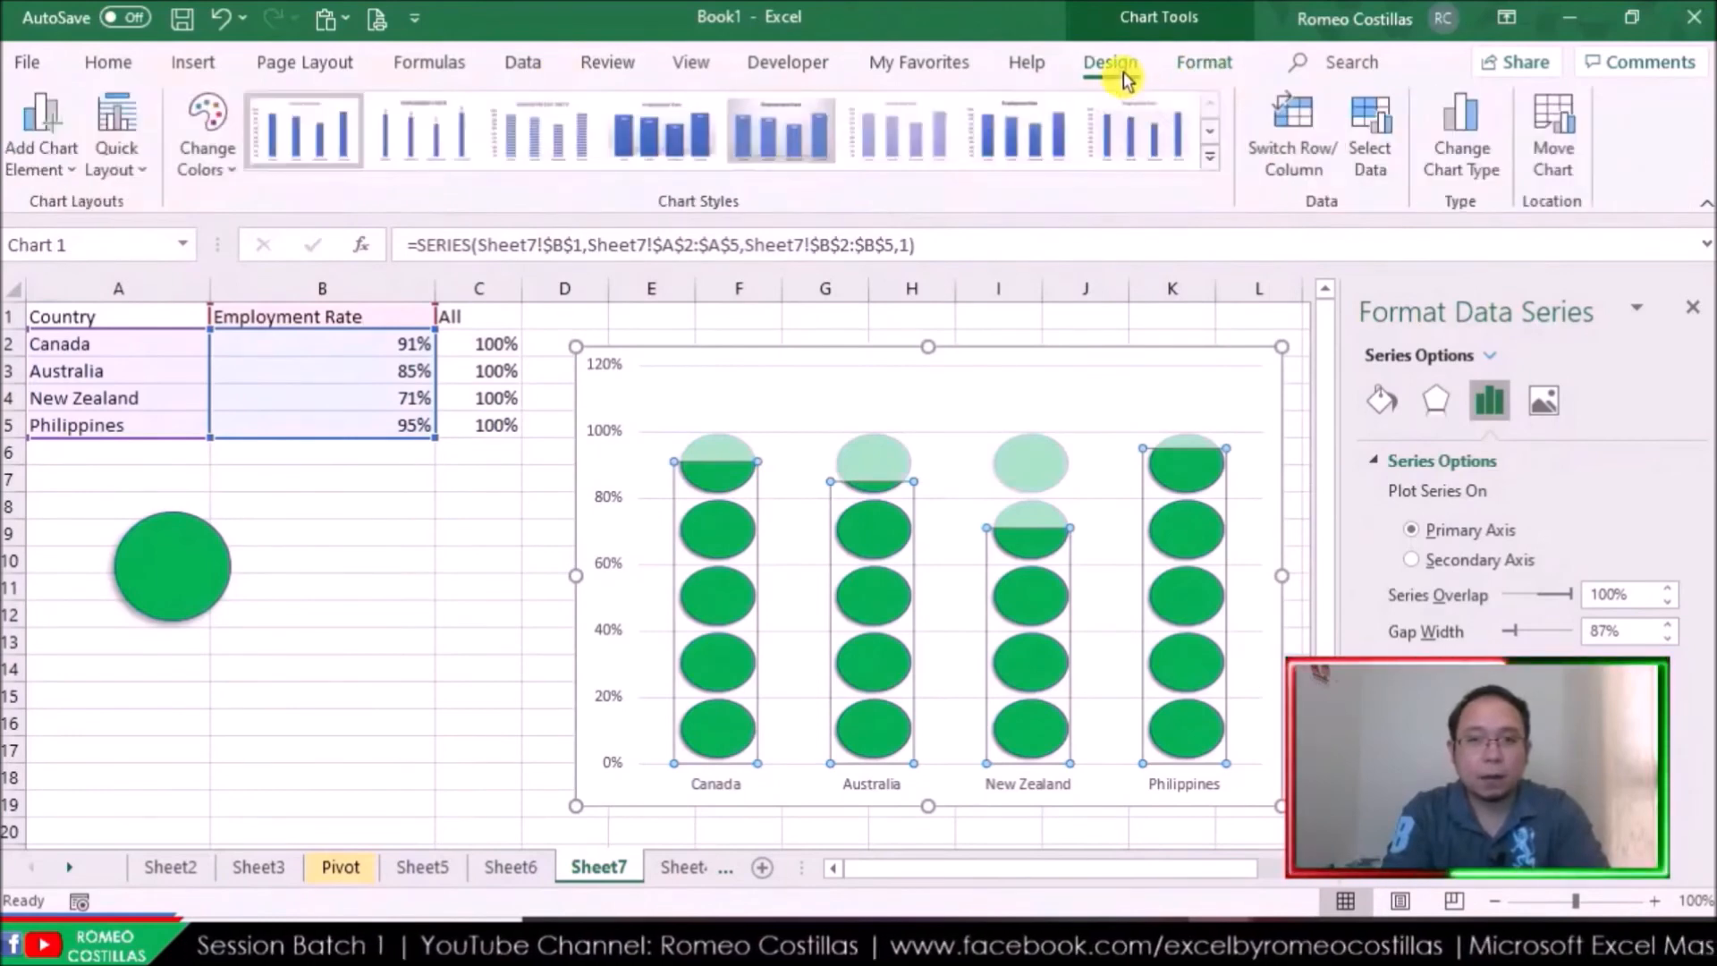
left_click(42, 150)
mouse_move(132, 396)
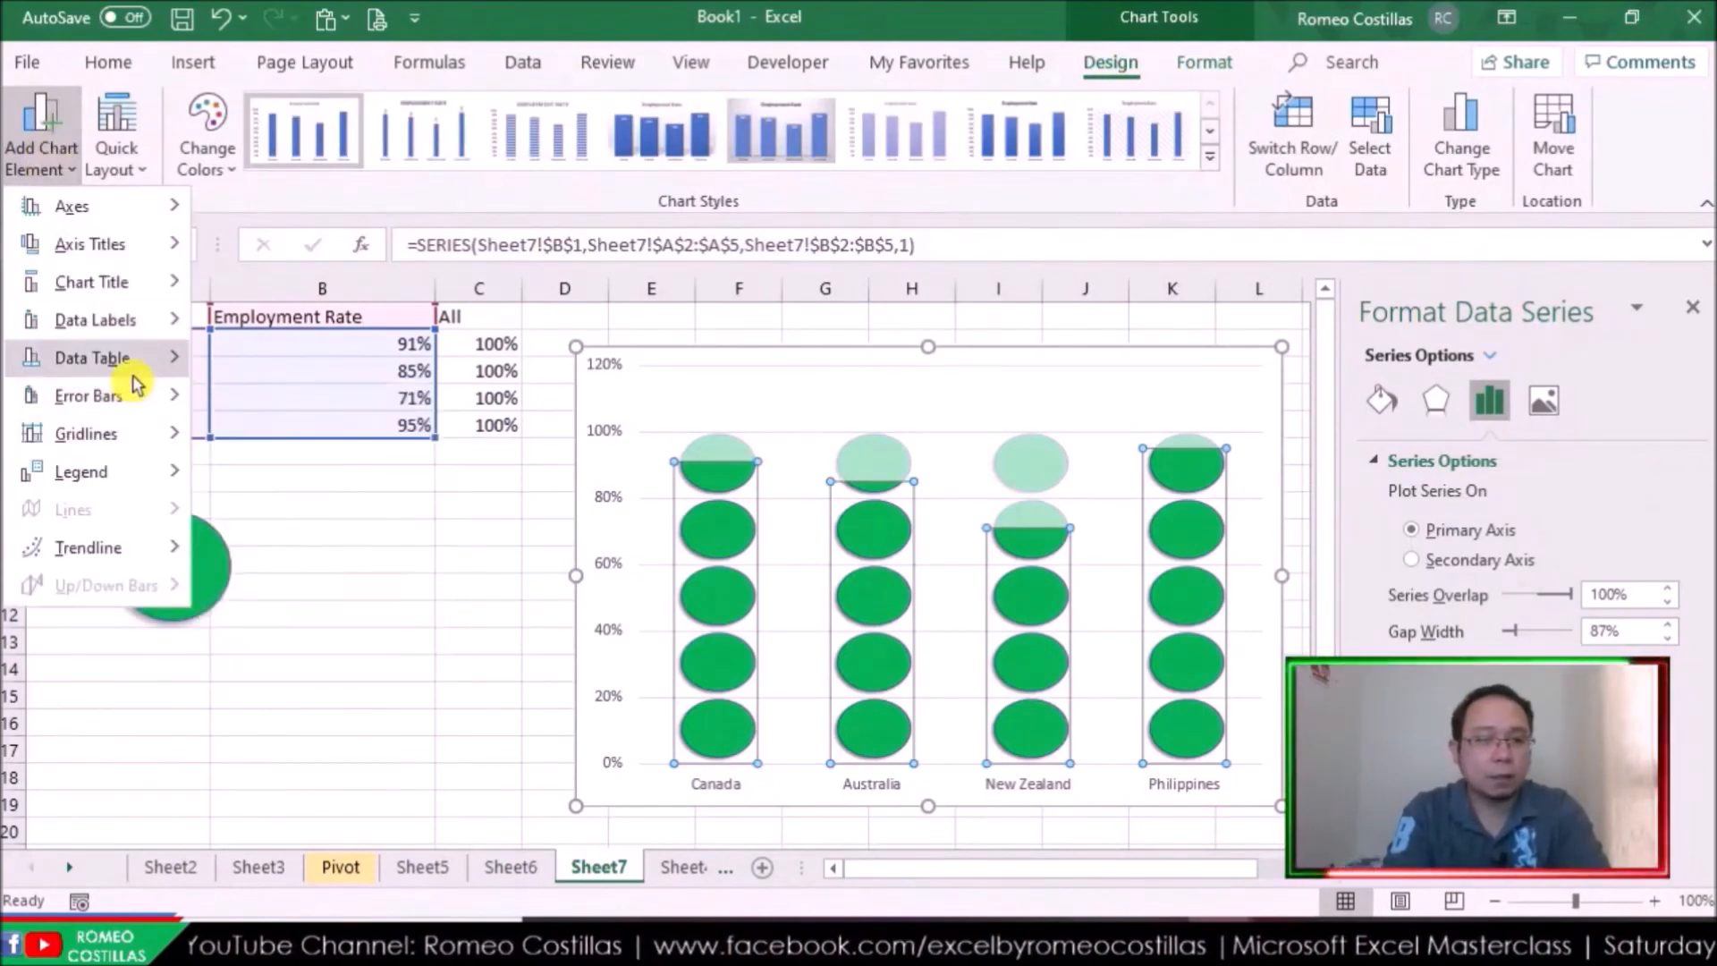
mouse_move(148, 324)
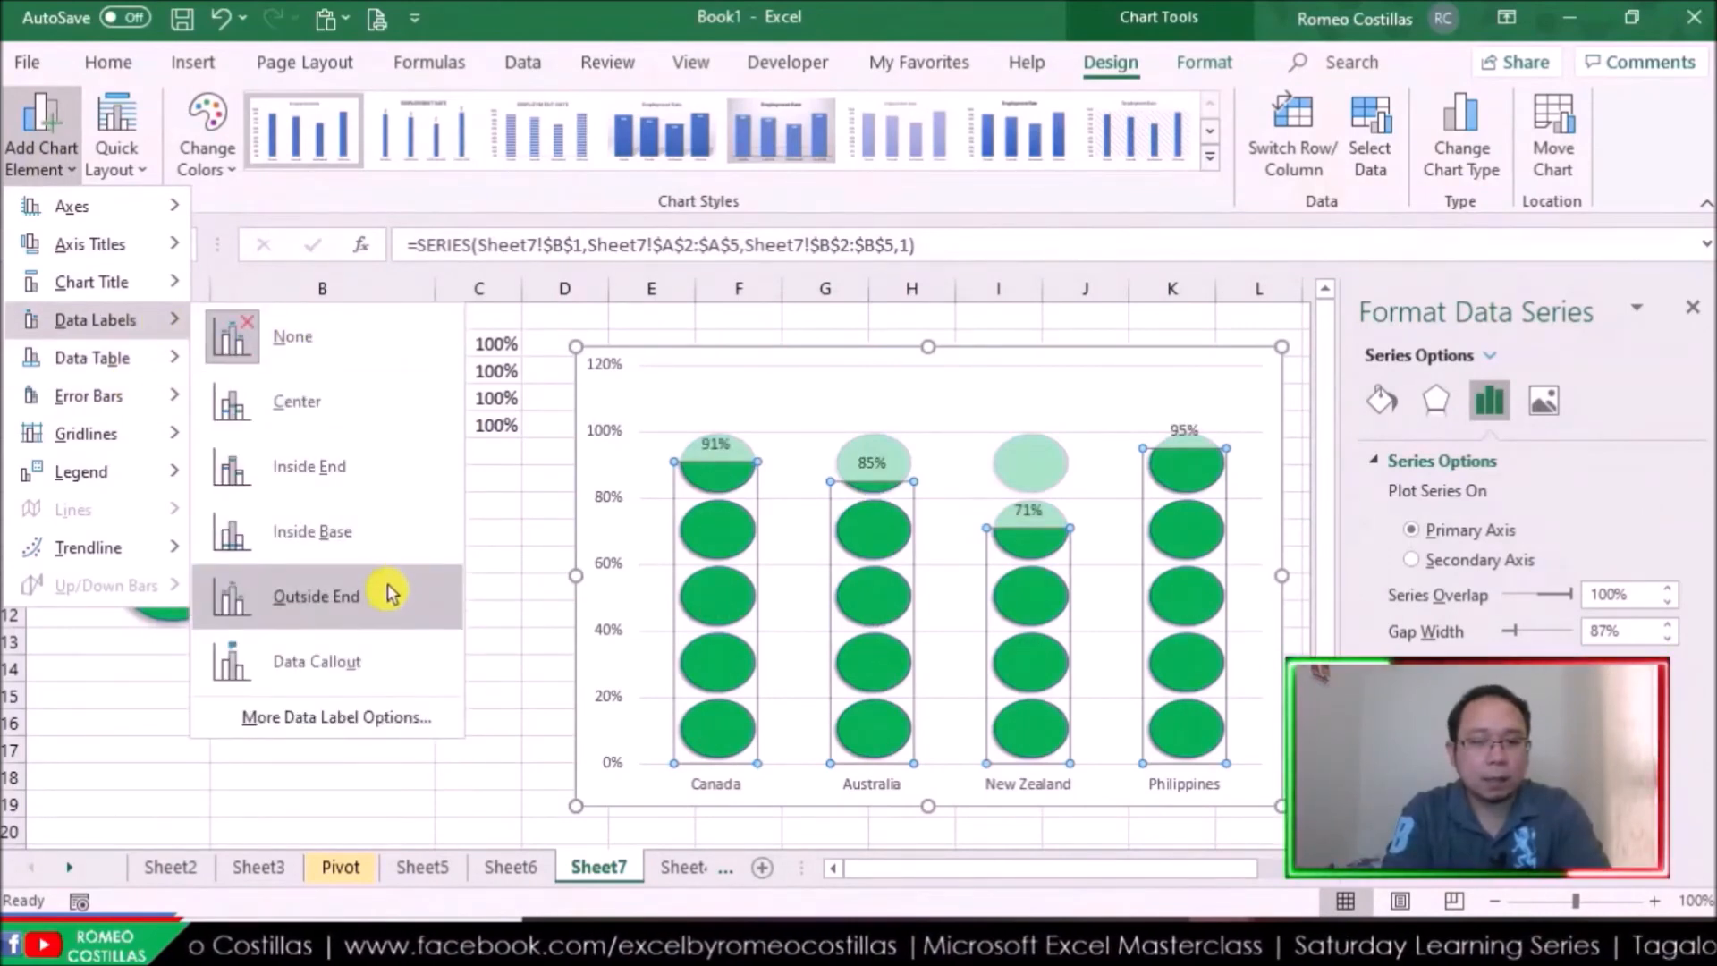
left_click(316, 595)
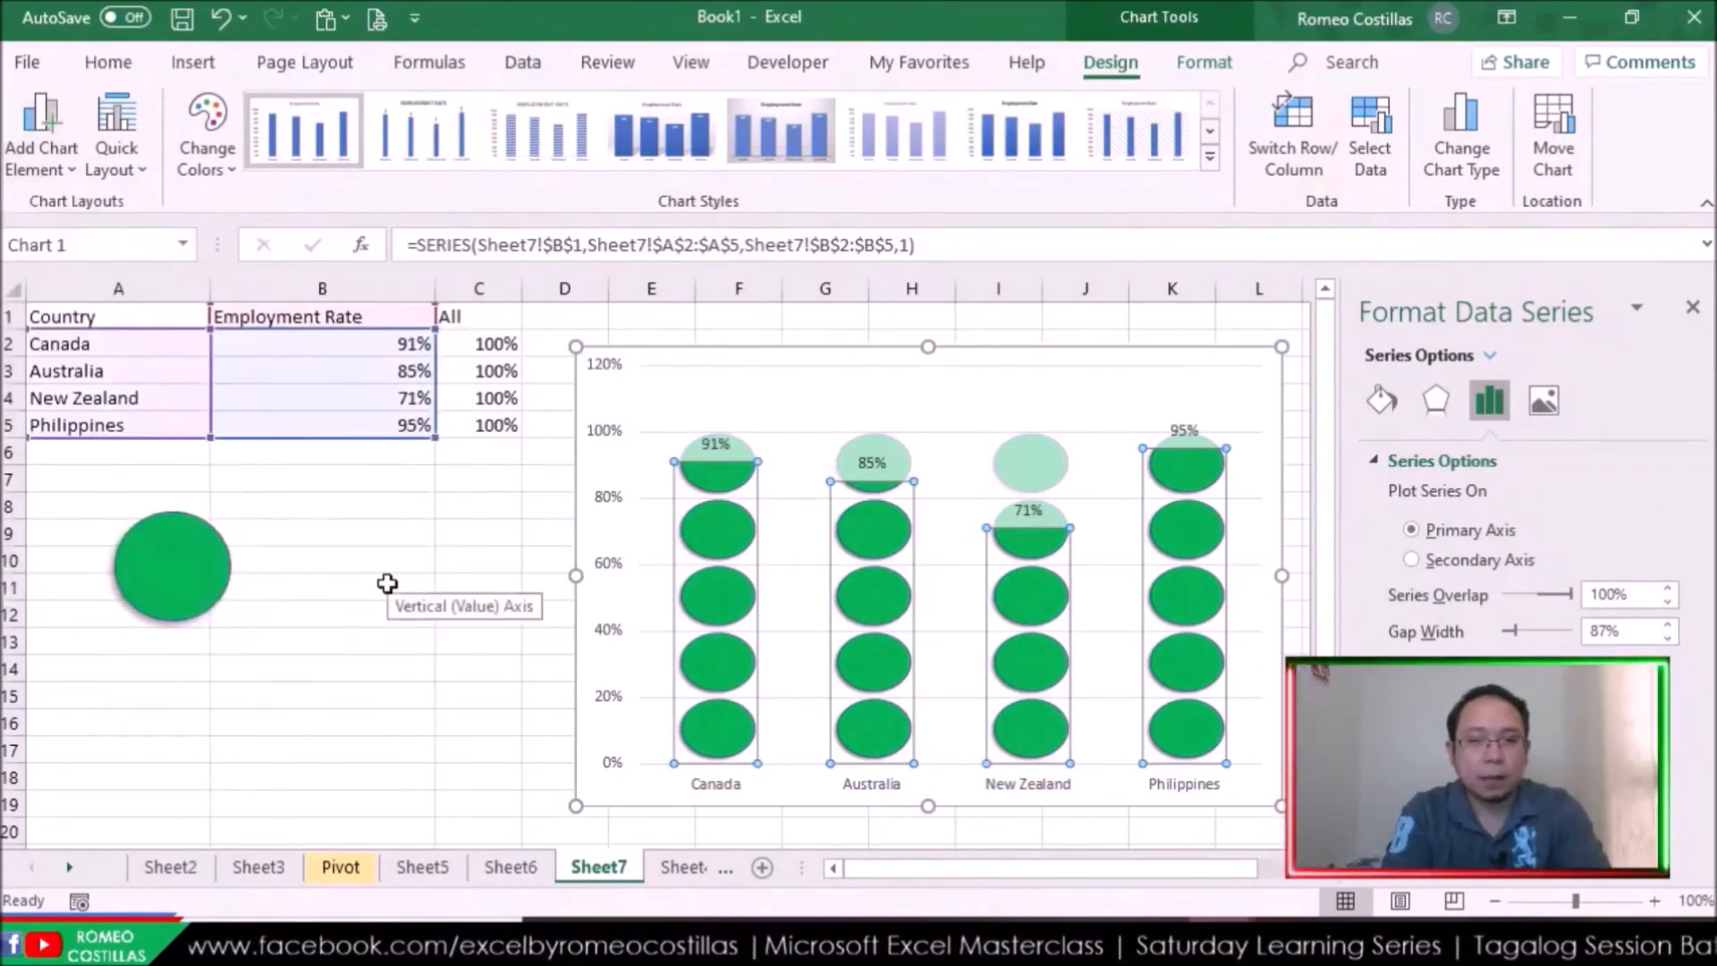
Format the Employment Rate data labels as bold red text at size 12, and deselect the chart
left_click(109, 63)
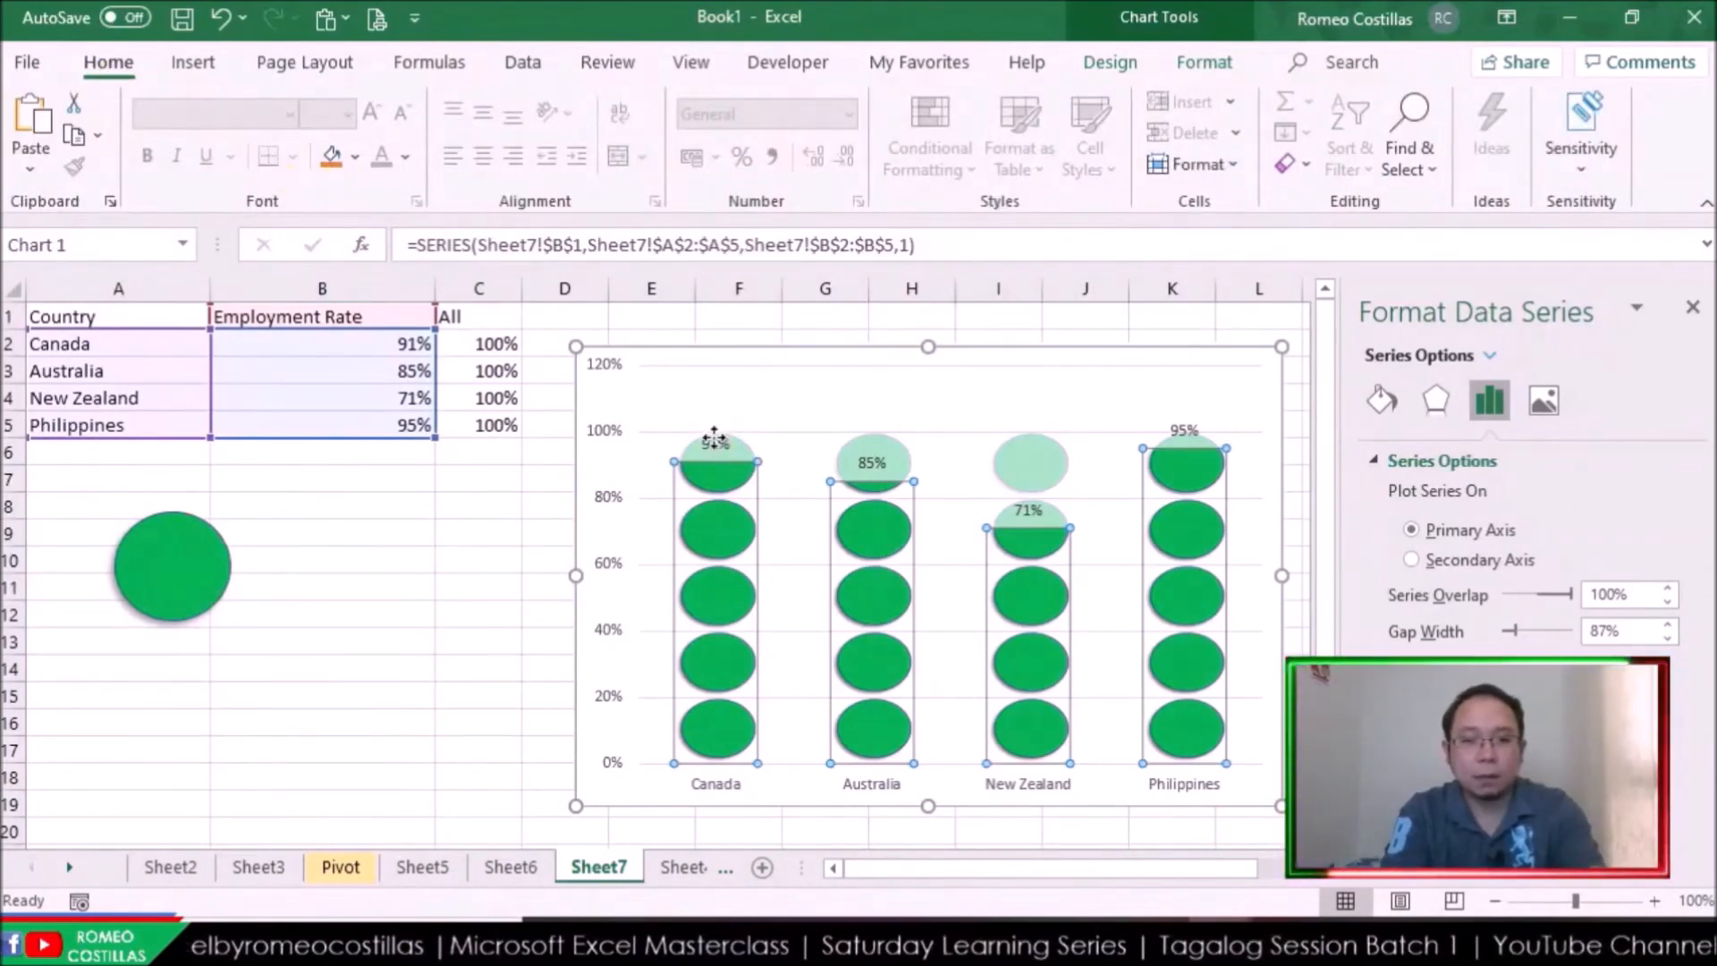
left_click(714, 438)
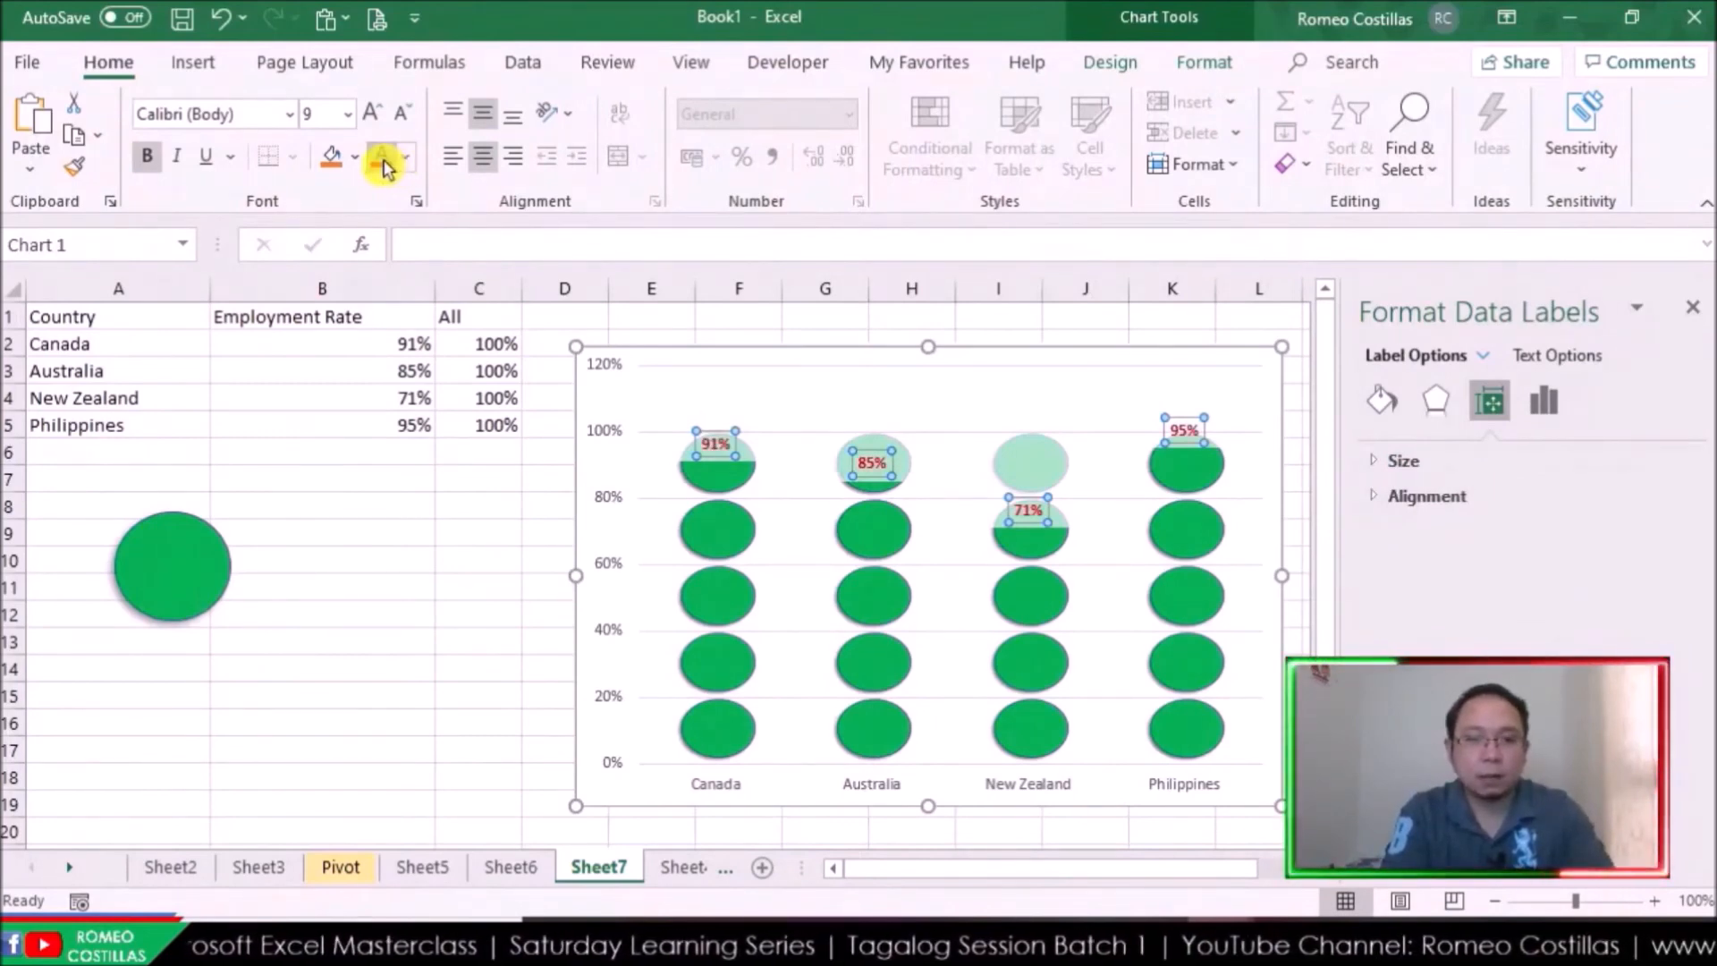
left_click(331, 112)
type("12")
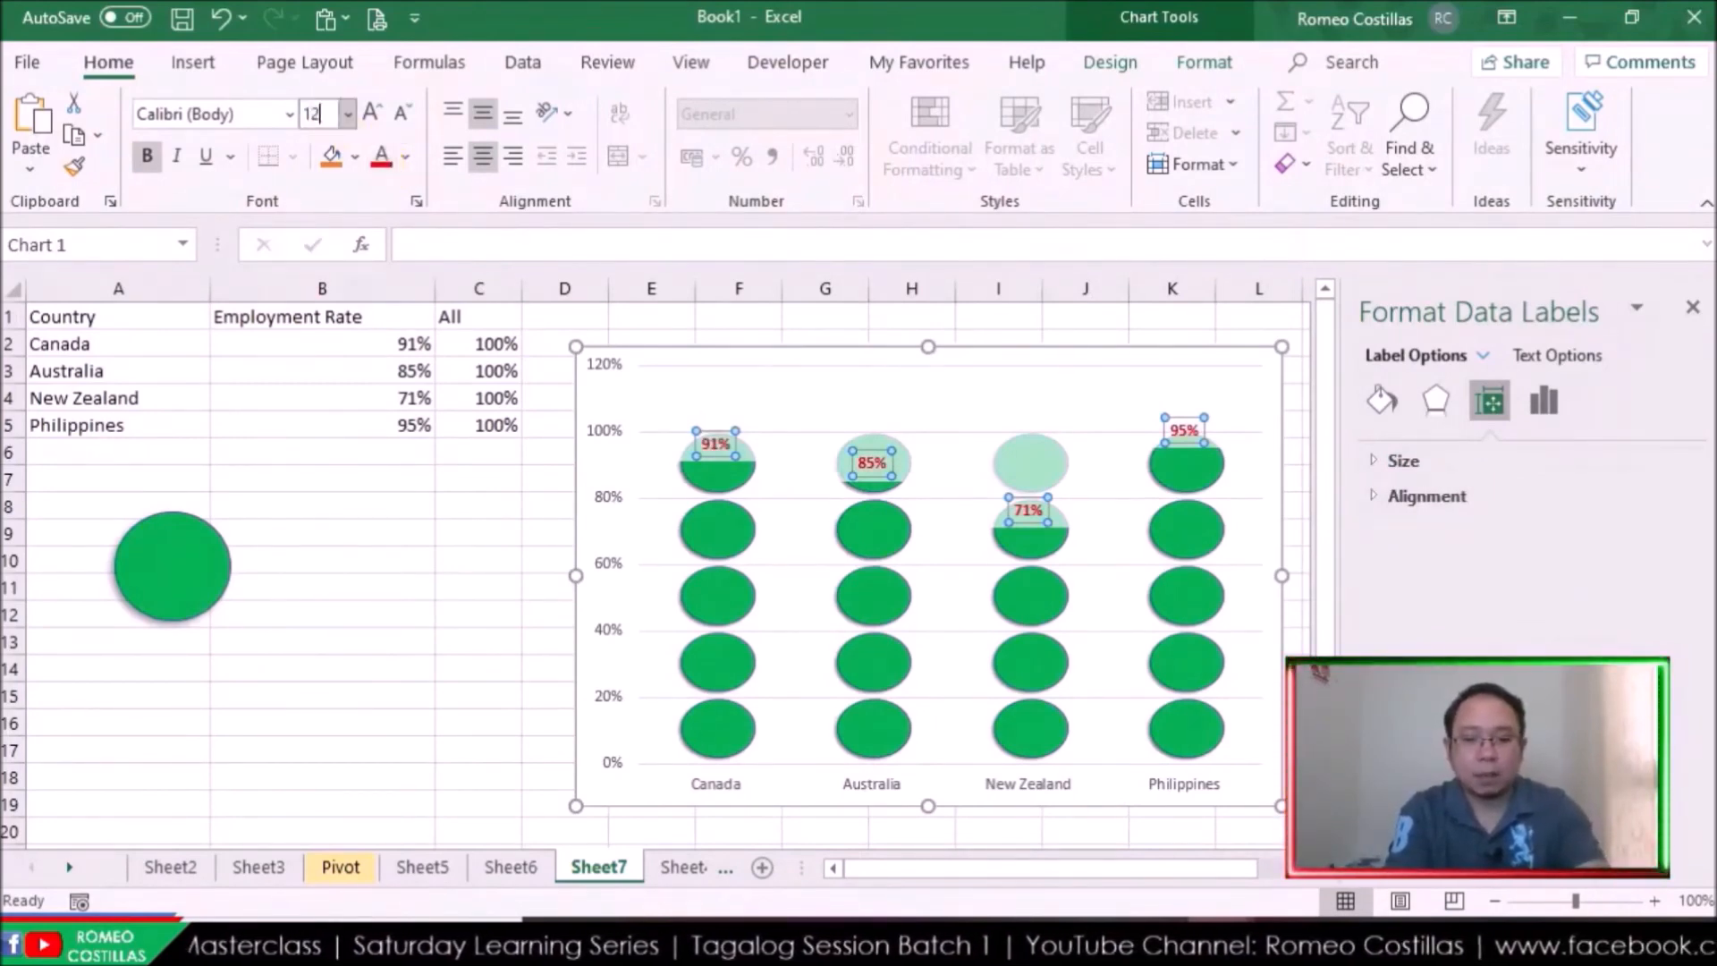
key("Return")
left_click(433, 530)
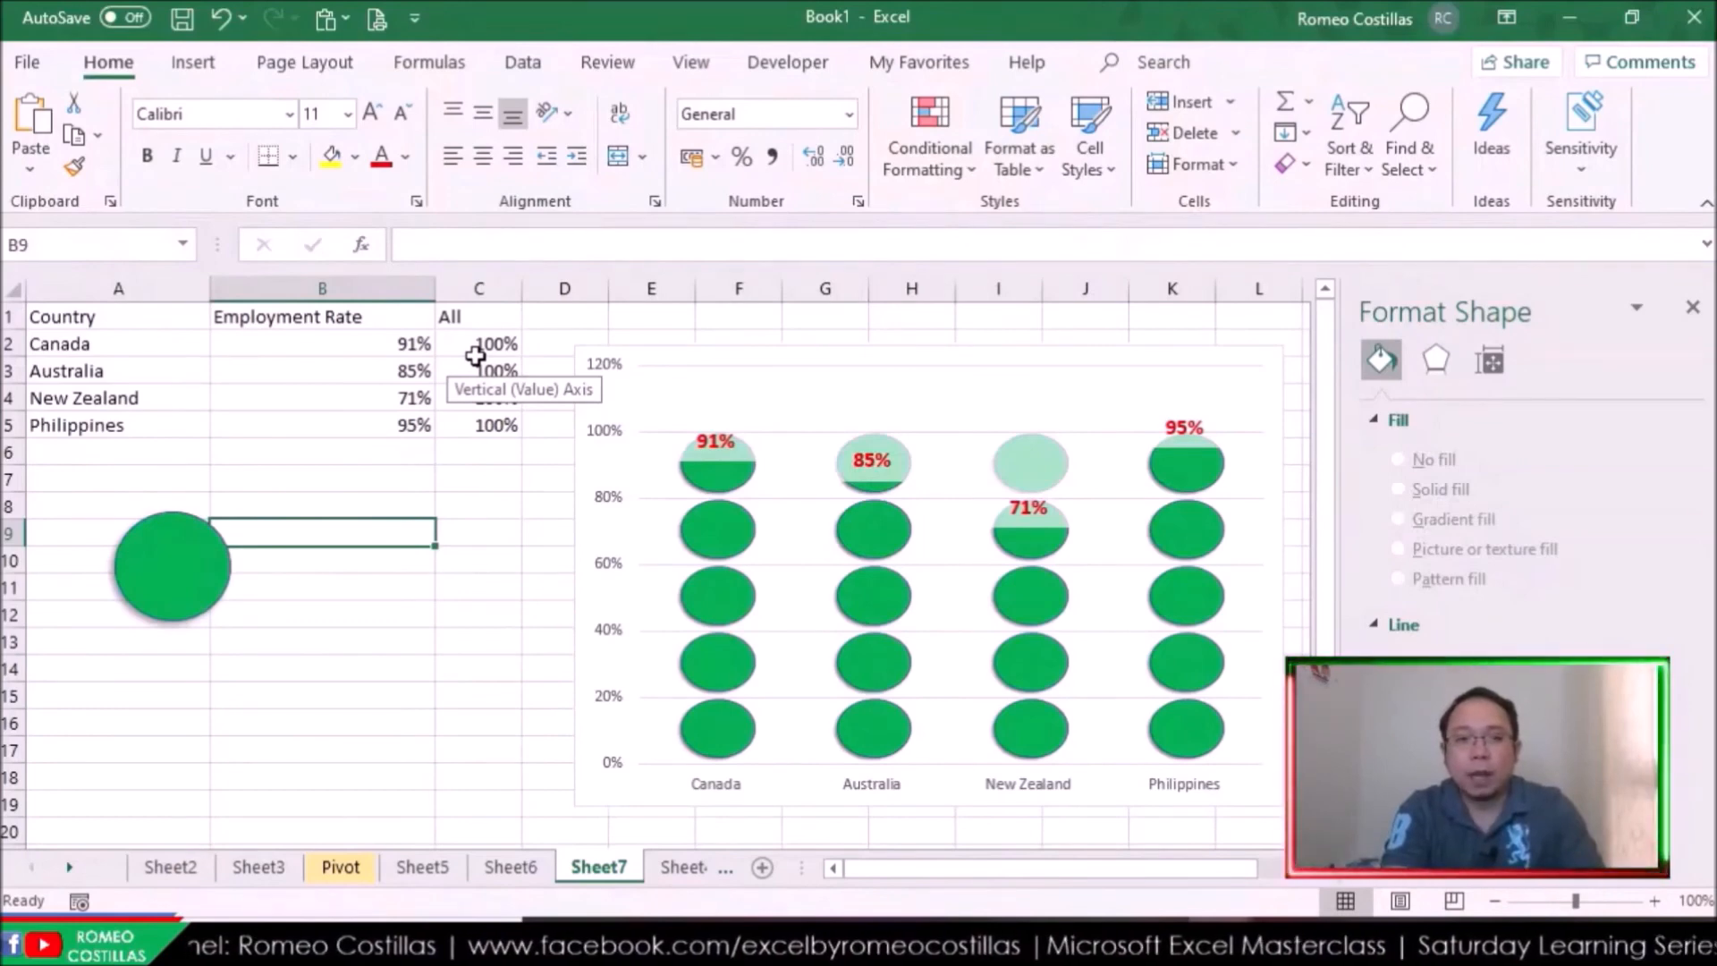
left_click(206, 63)
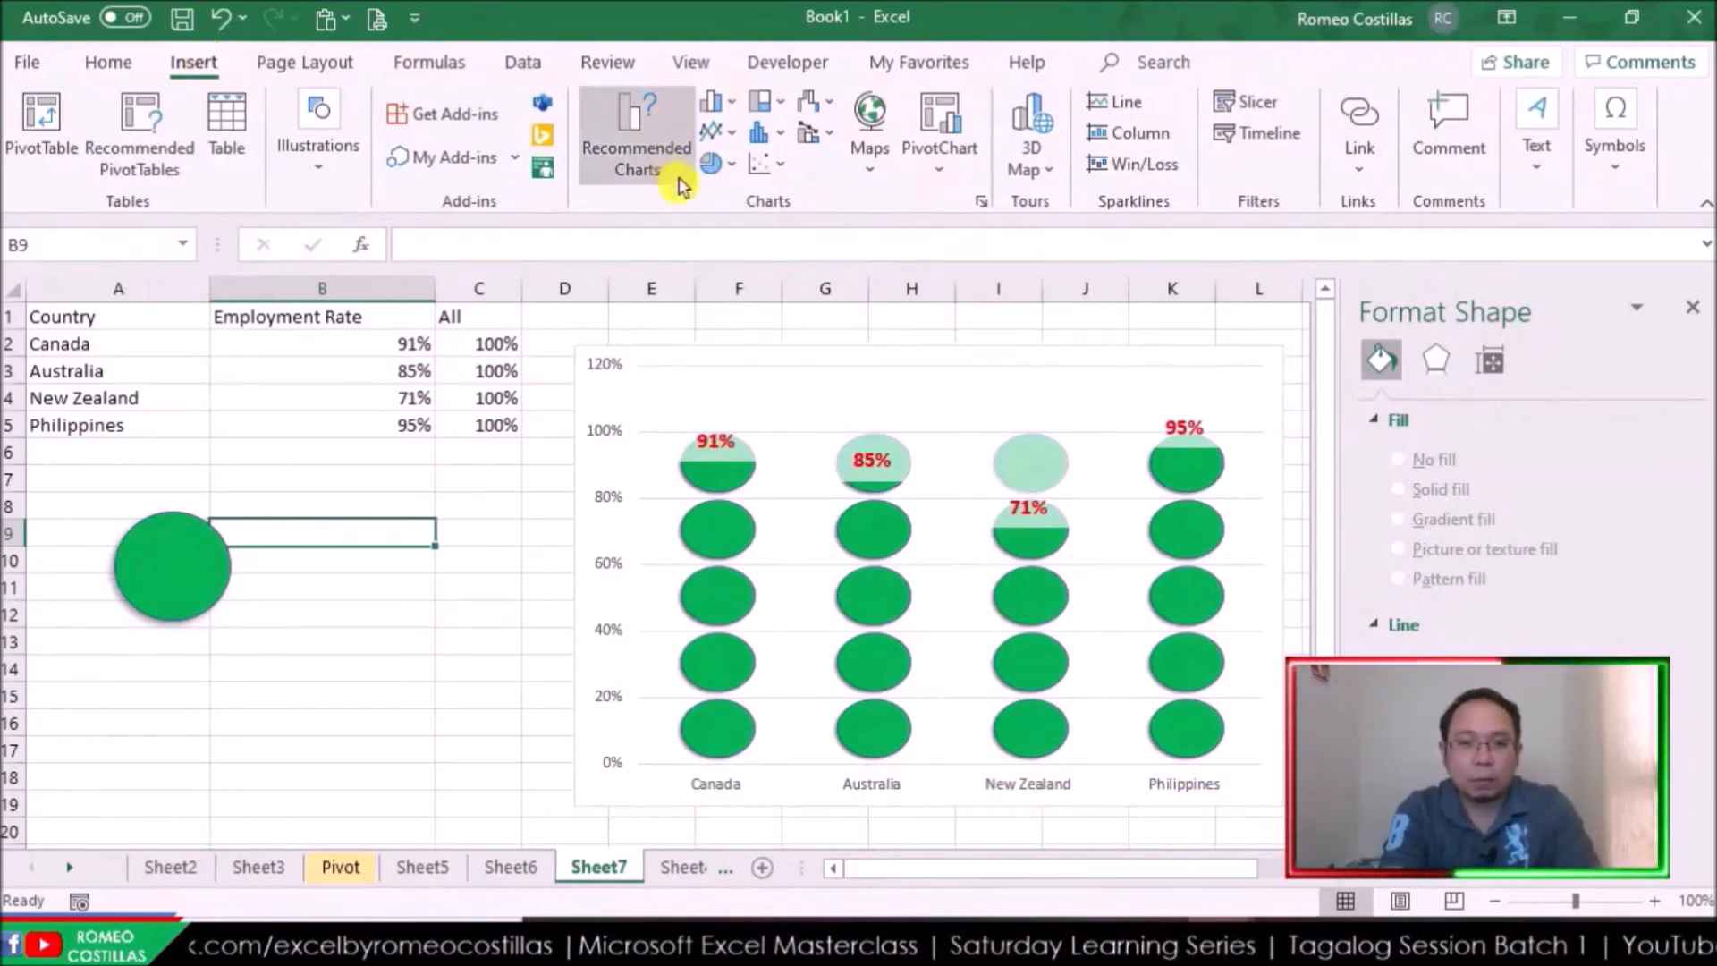
left_click(663, 365)
left_click(664, 365)
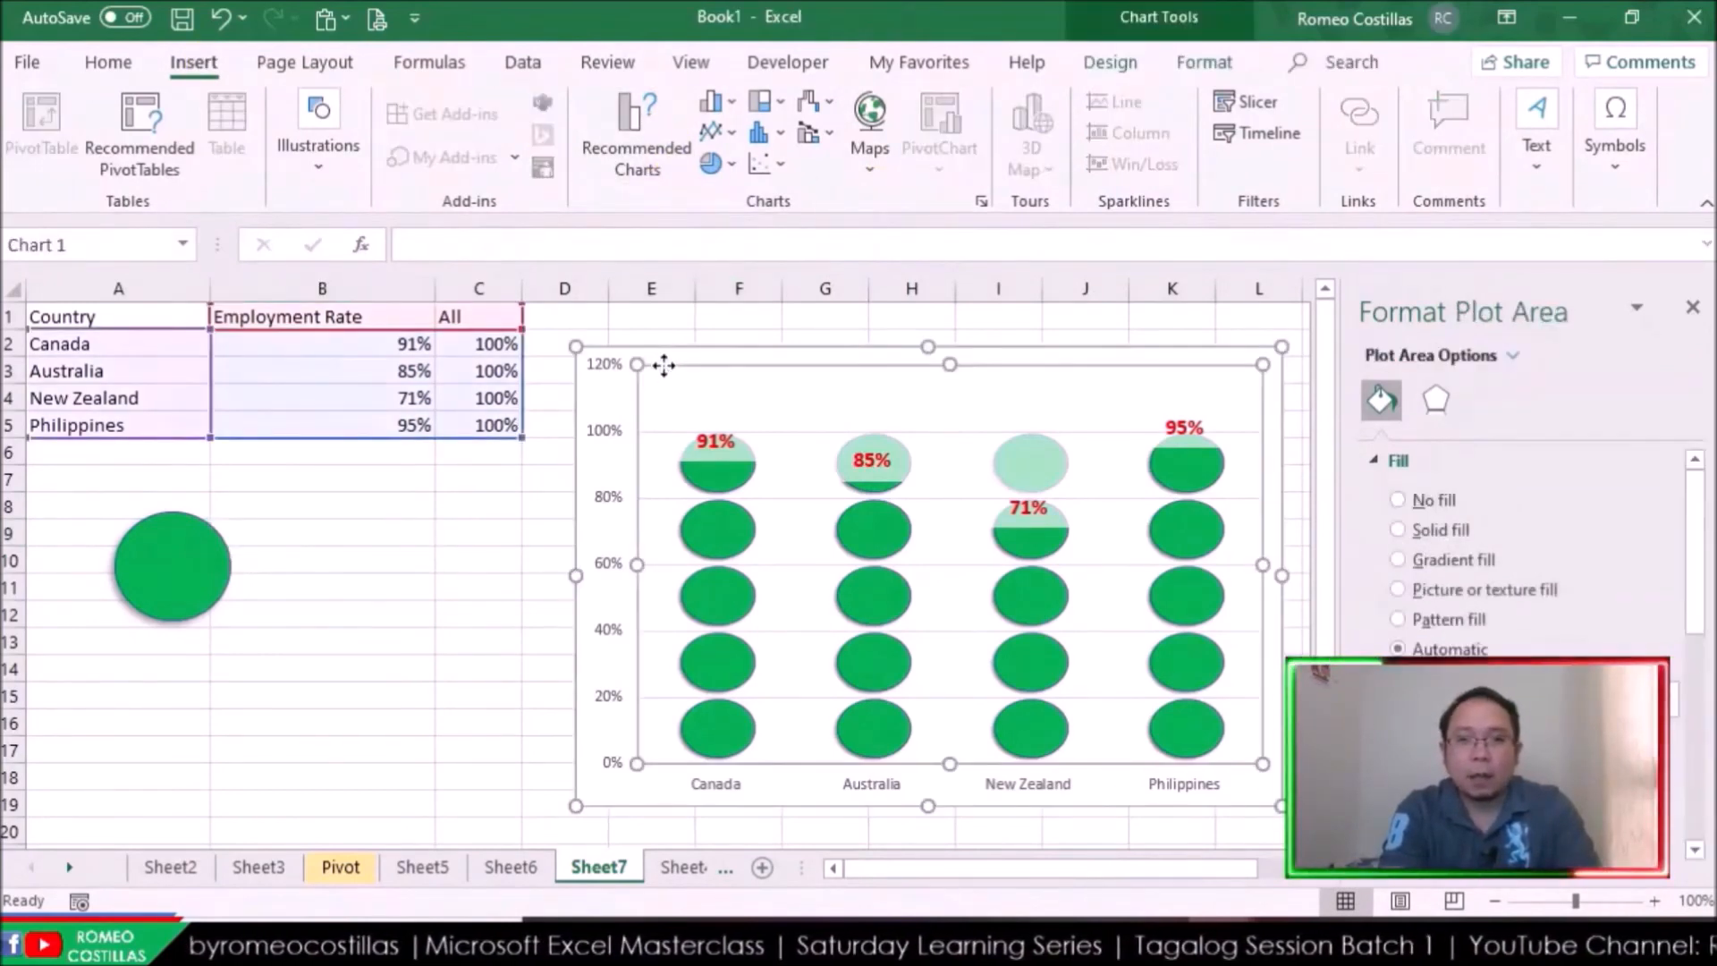
left_click(1110, 67)
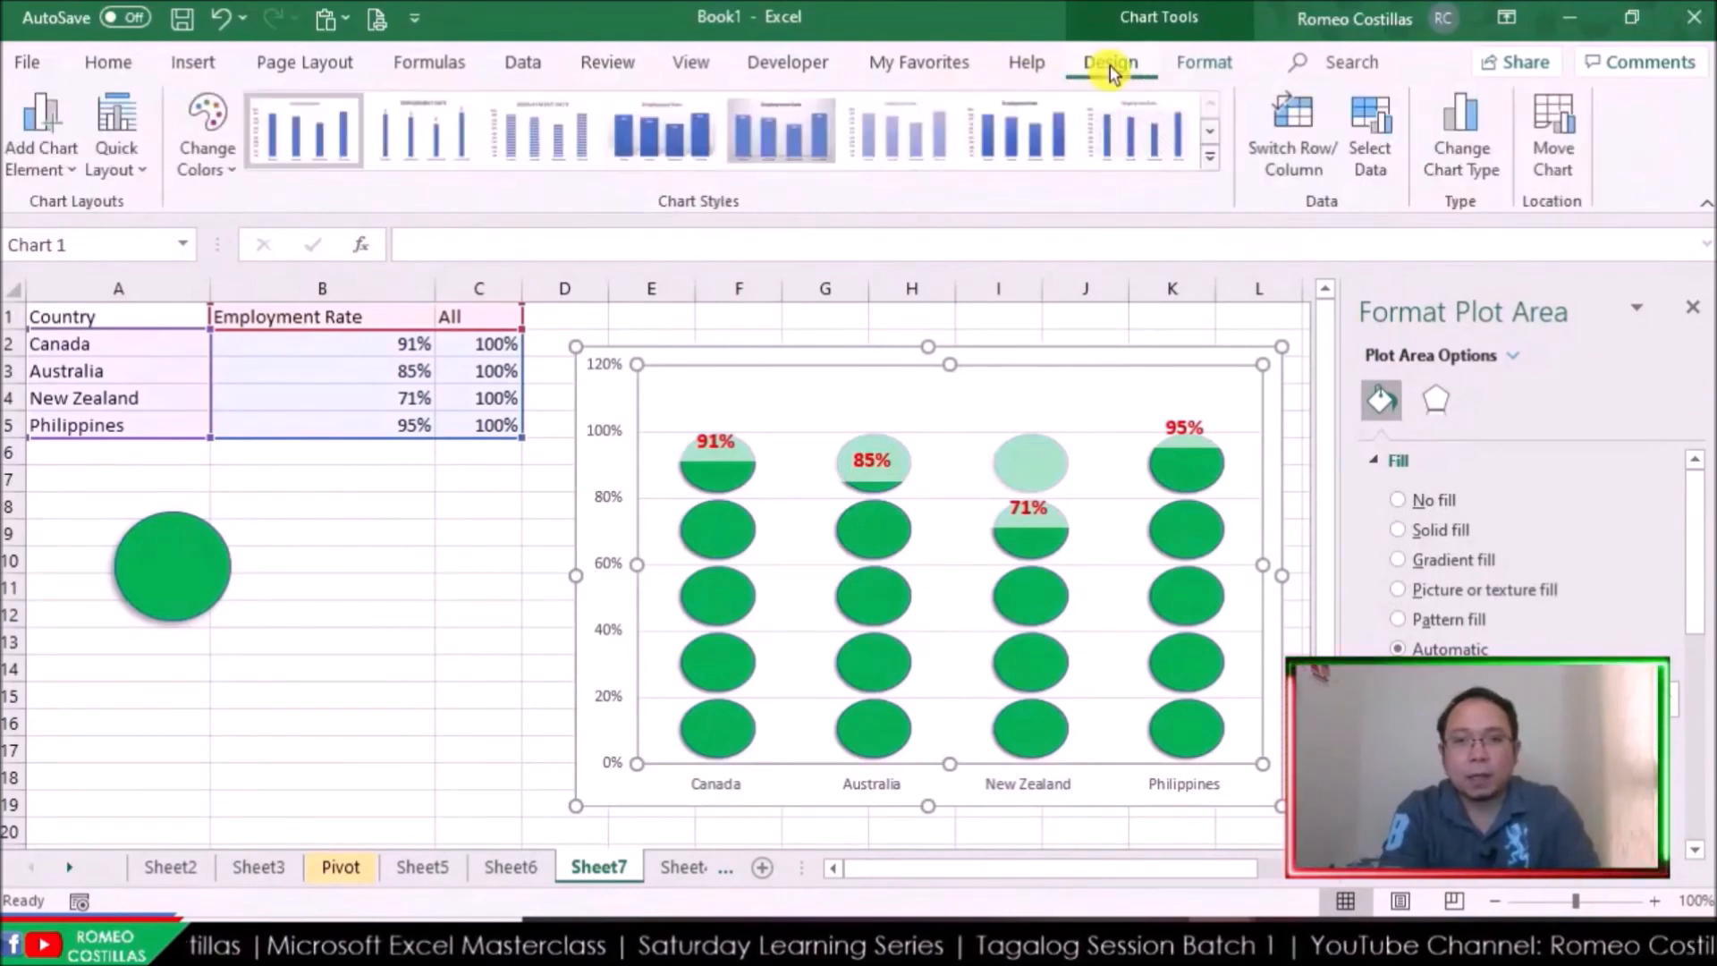
left_click(1213, 55)
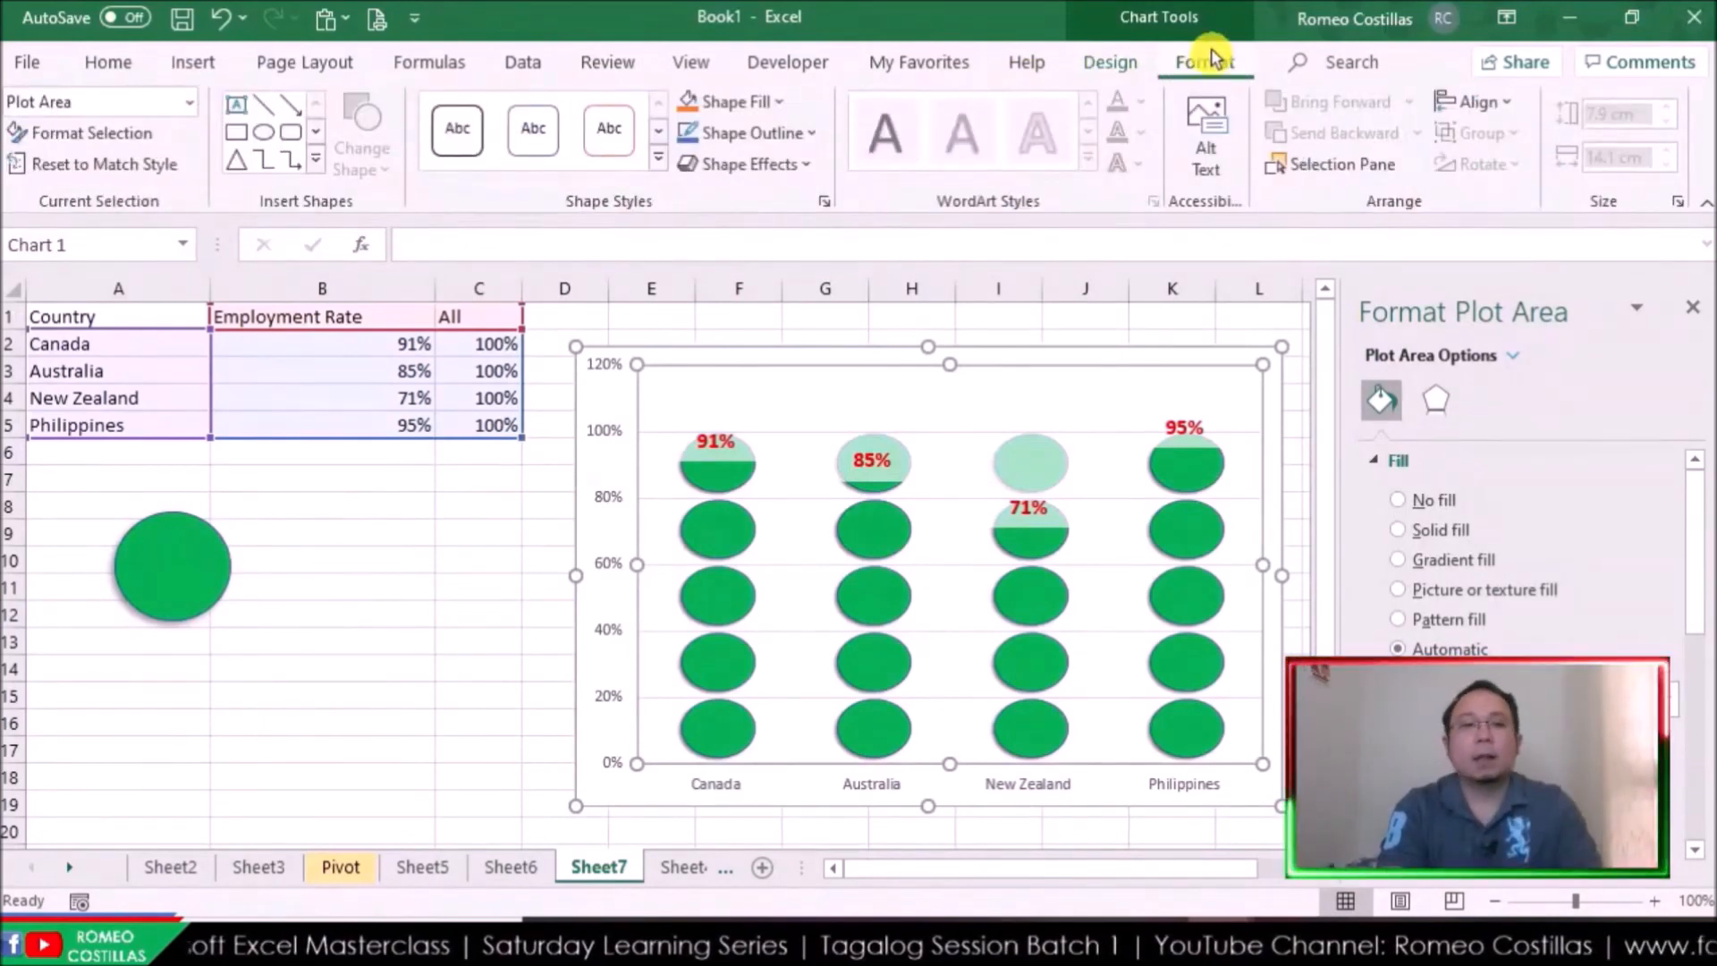
left_click(1115, 77)
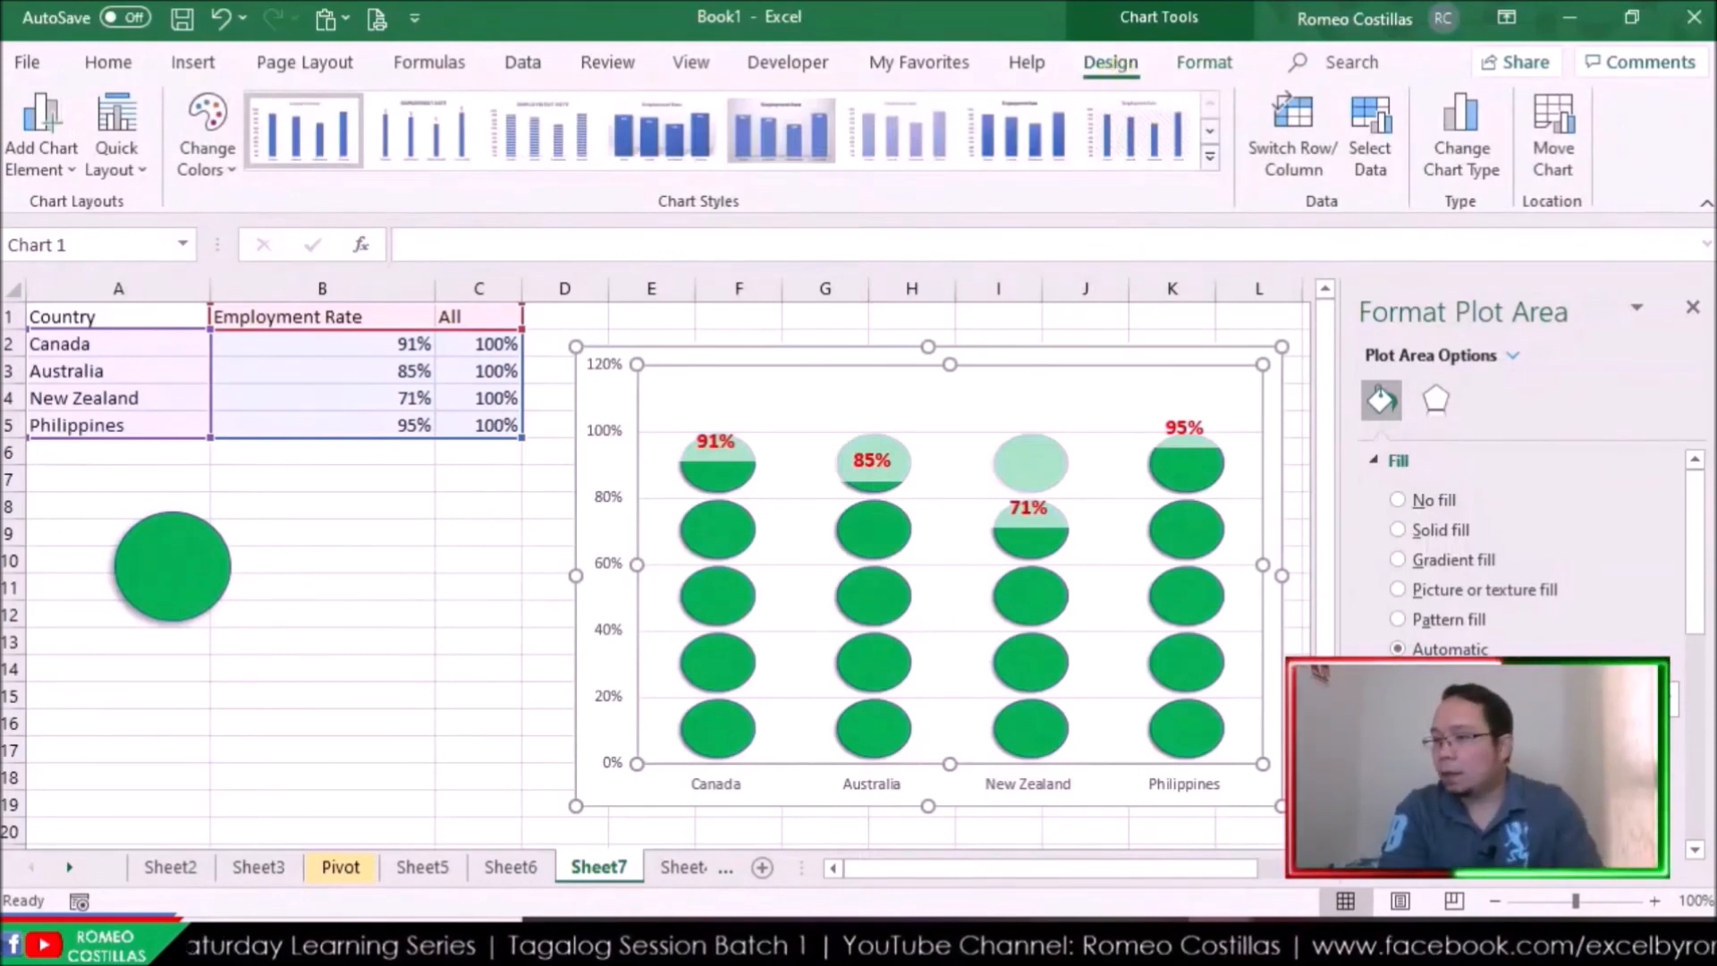
Switch to the YouTube Studio live stream to read the live chat, and return to the Book1 workbook in Excel
key("alt+Tab")
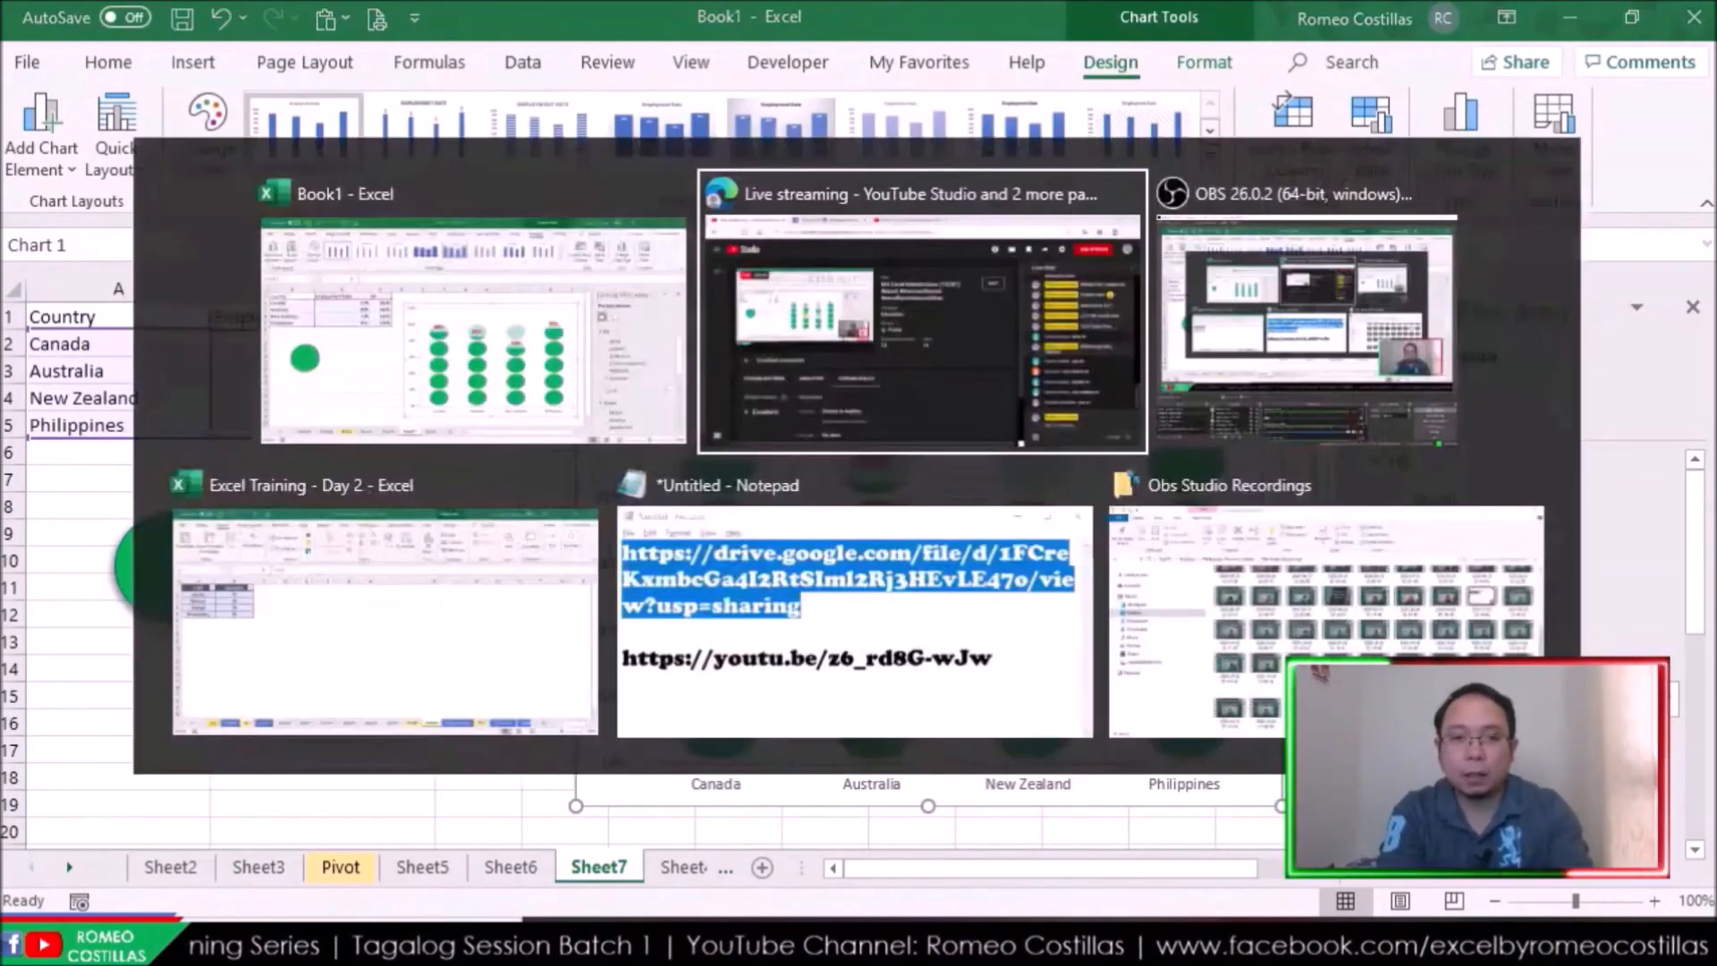
key("Escape")
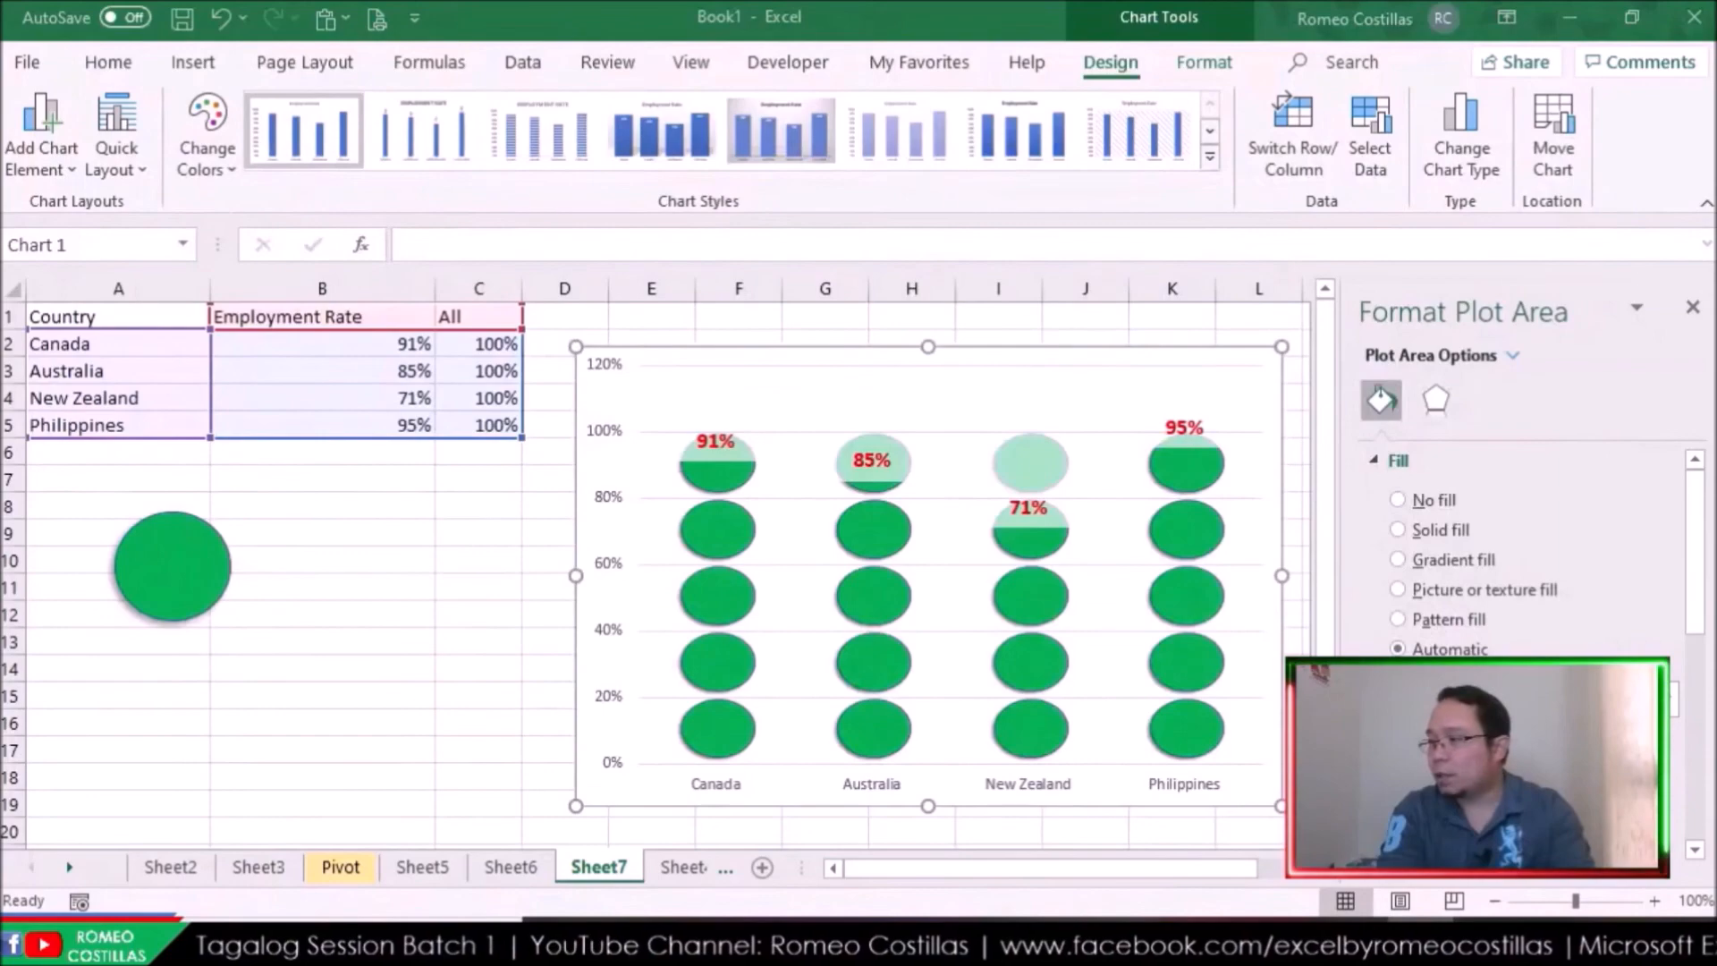
key("alt+Tab")
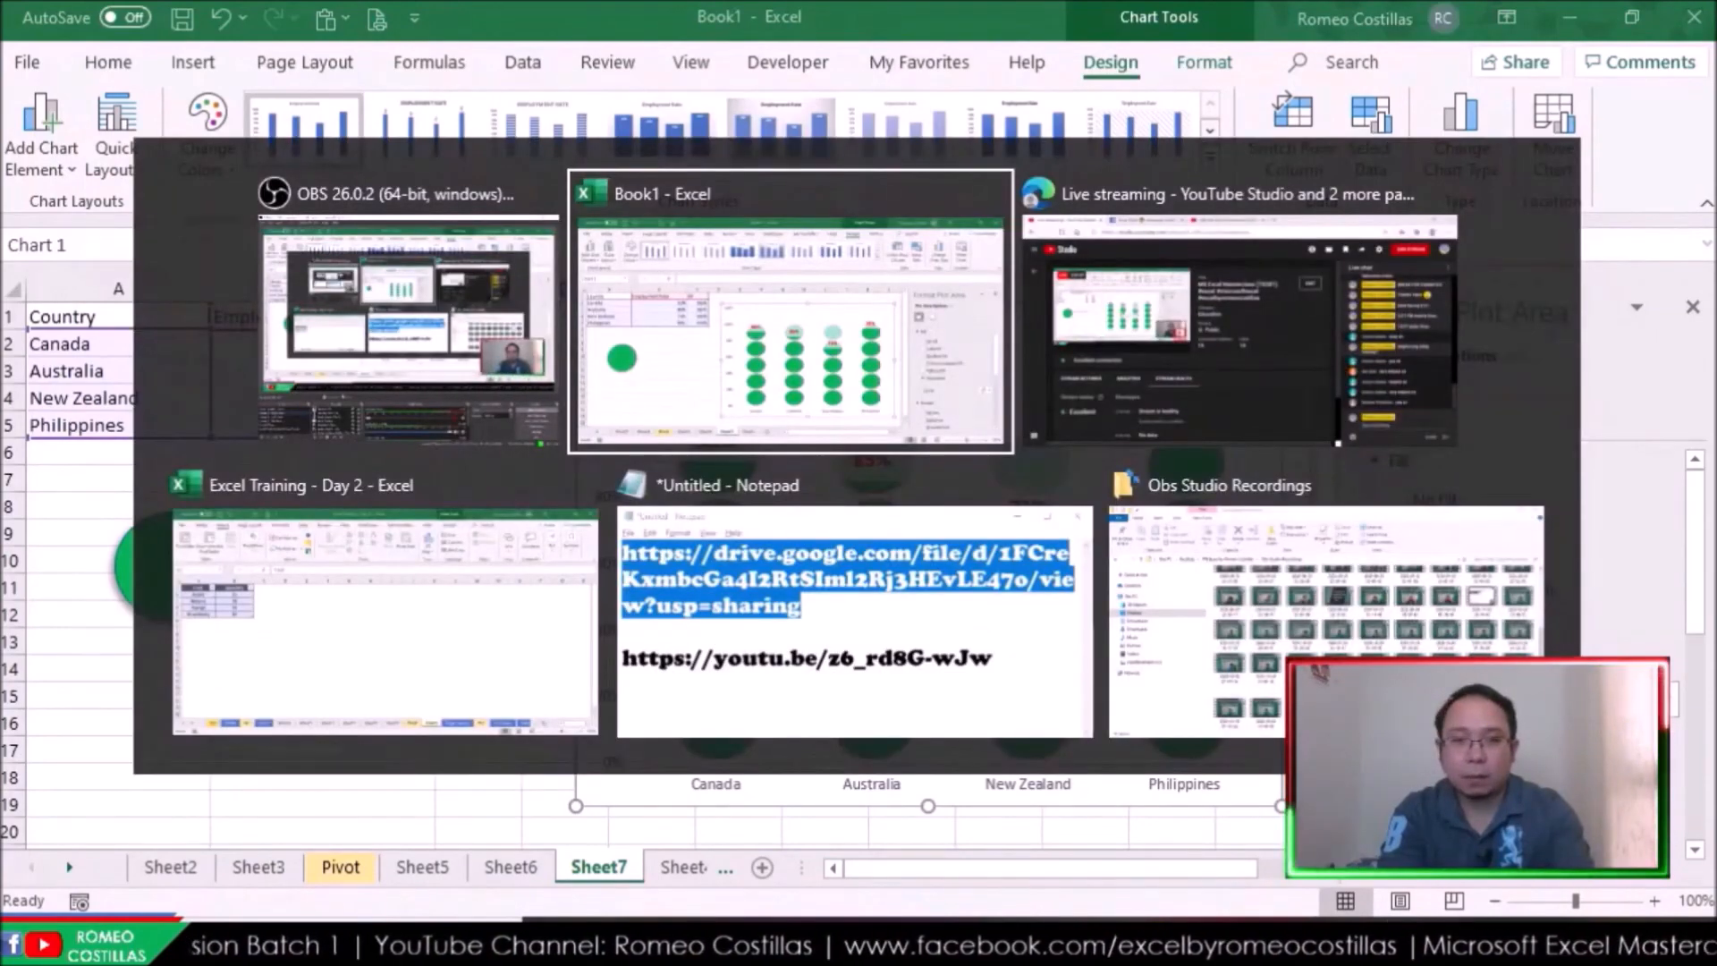
key("Tab")
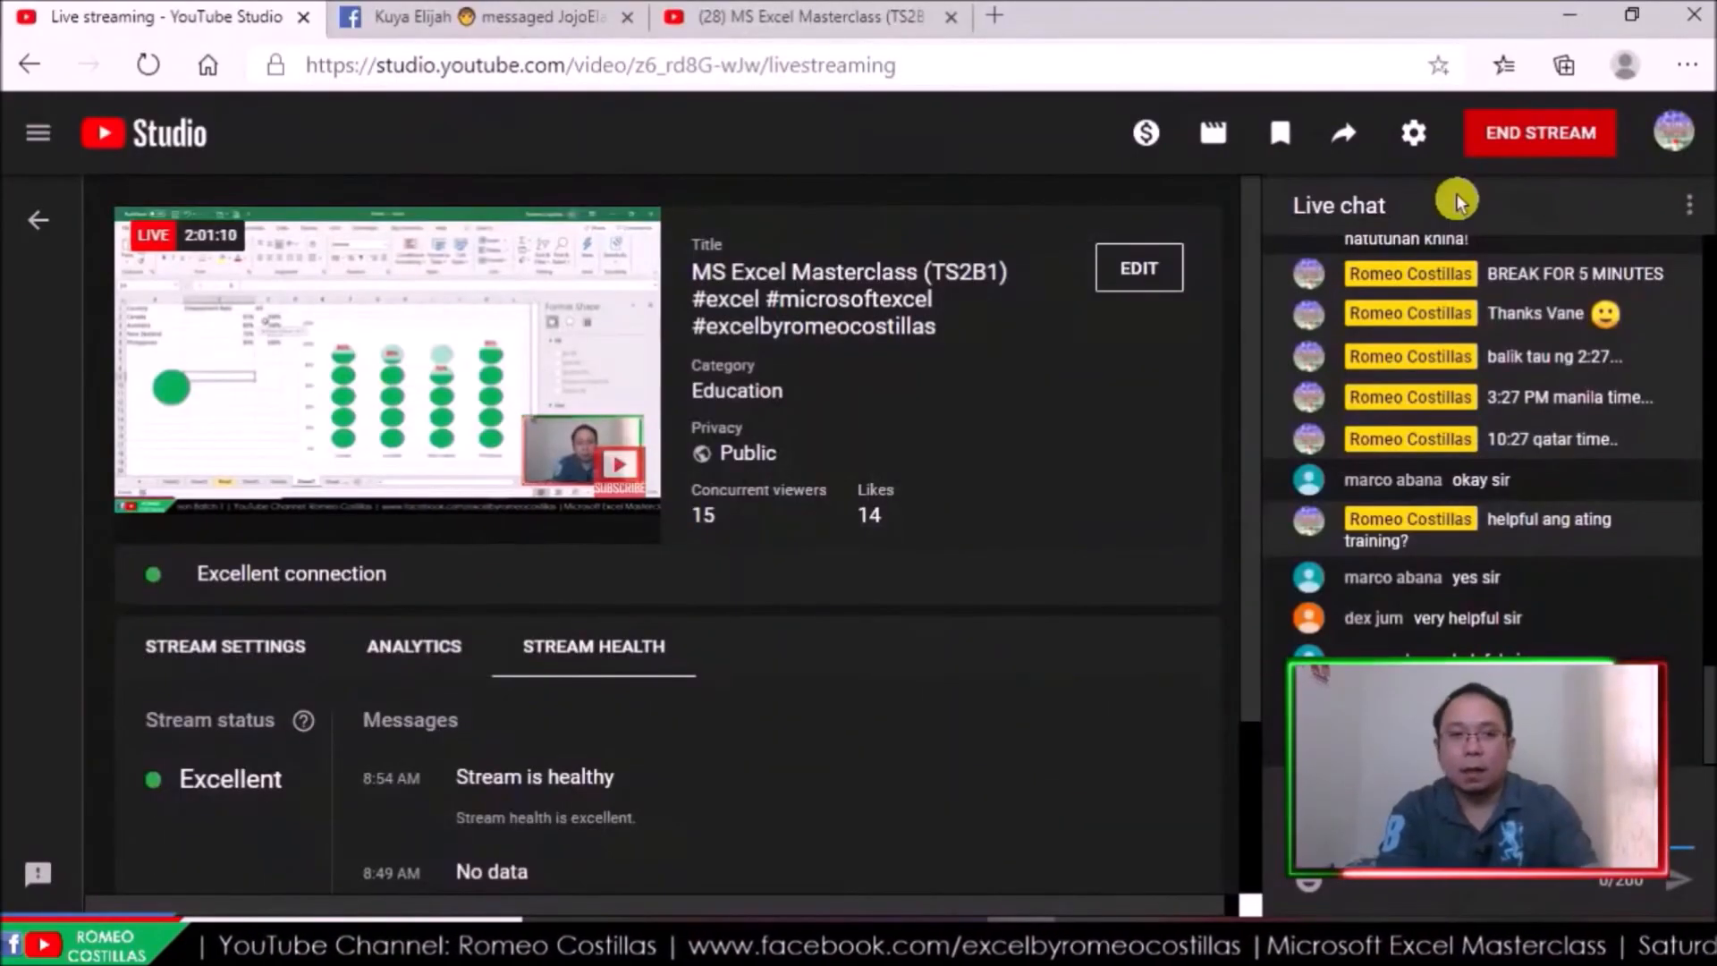
key("alt+Tab")
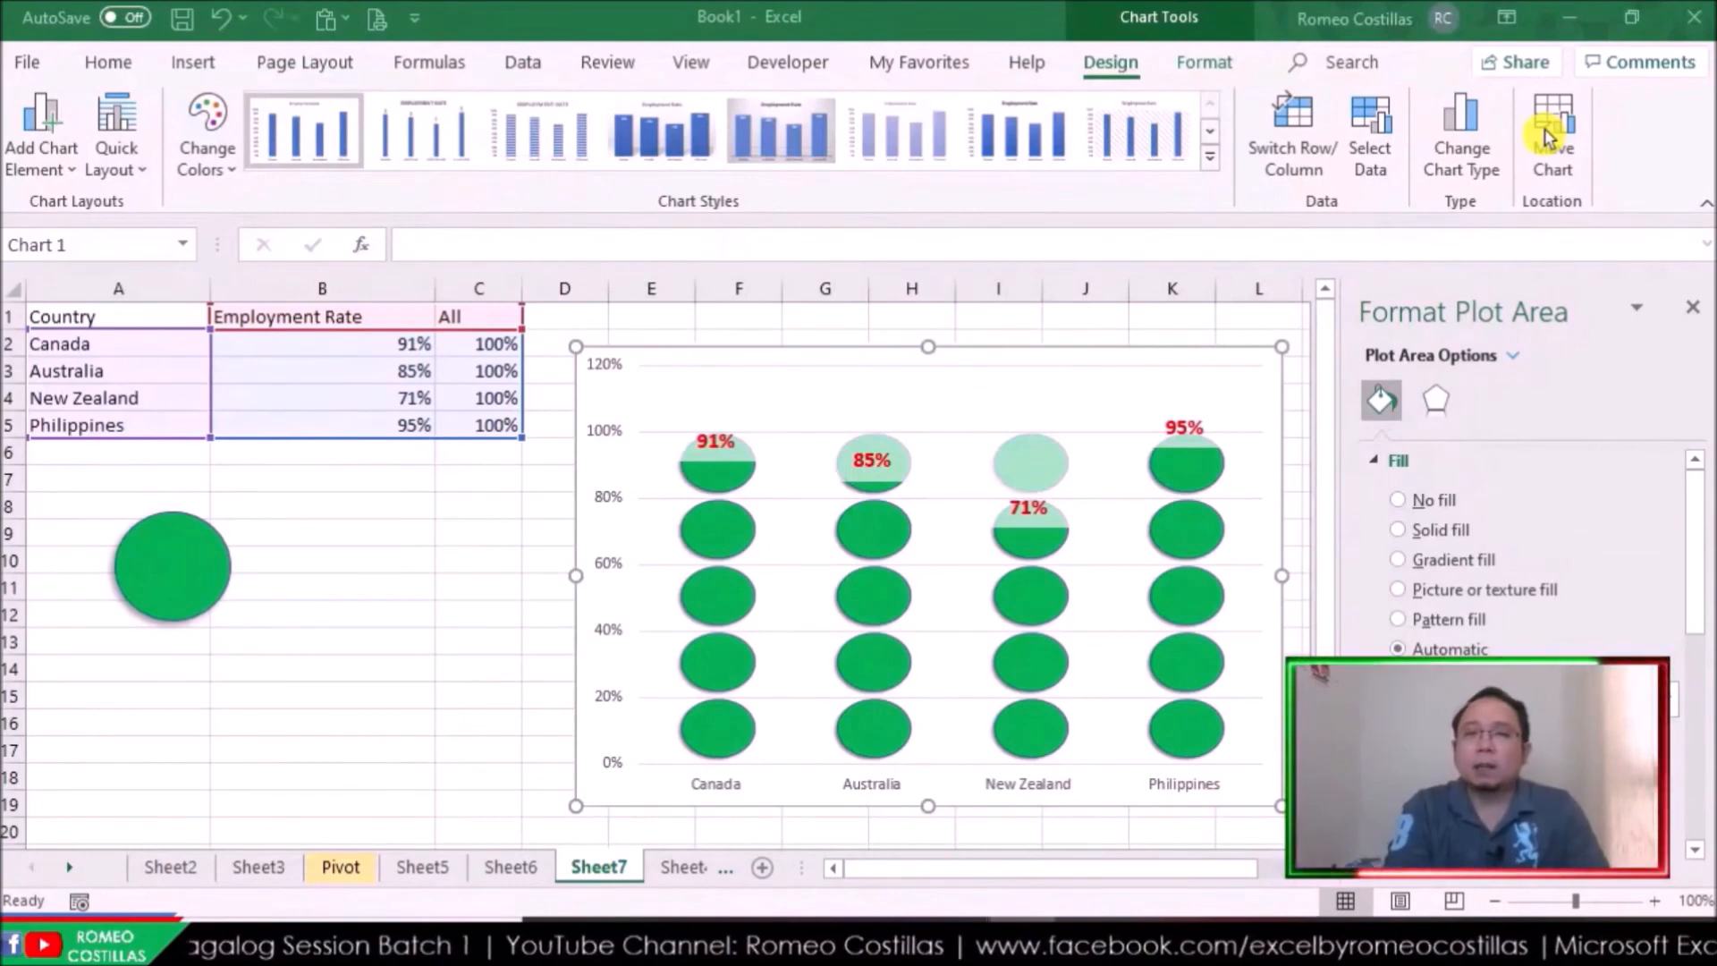
left_click(475, 516)
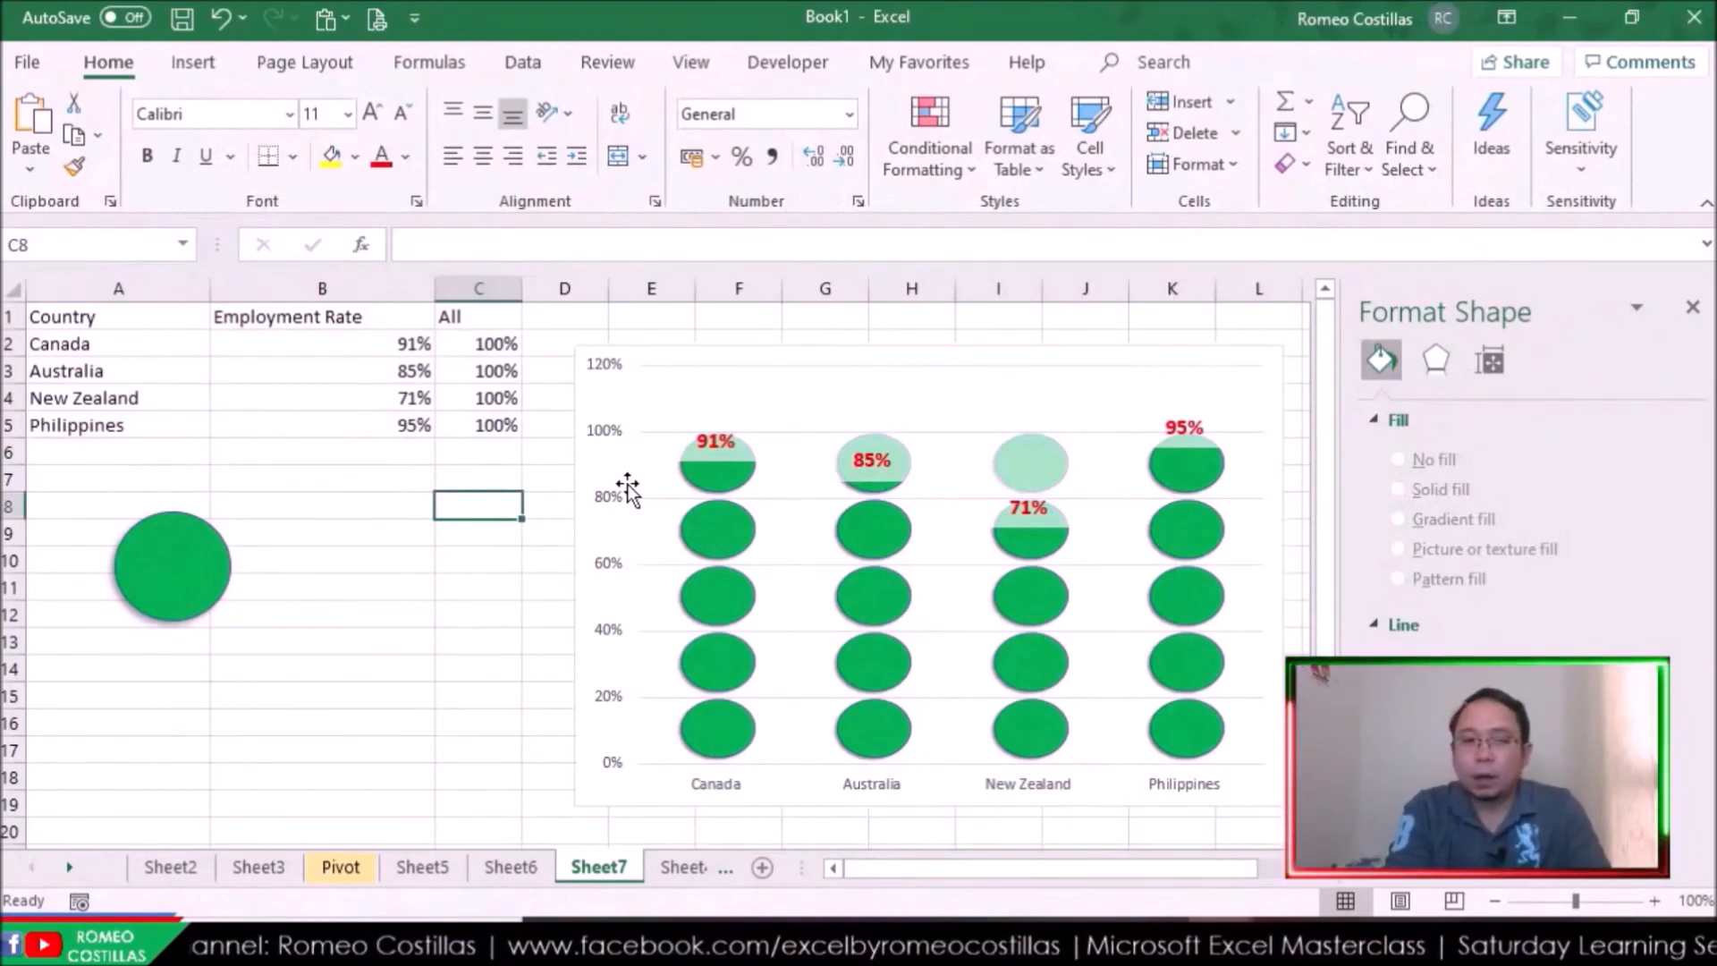
left_click(780, 352)
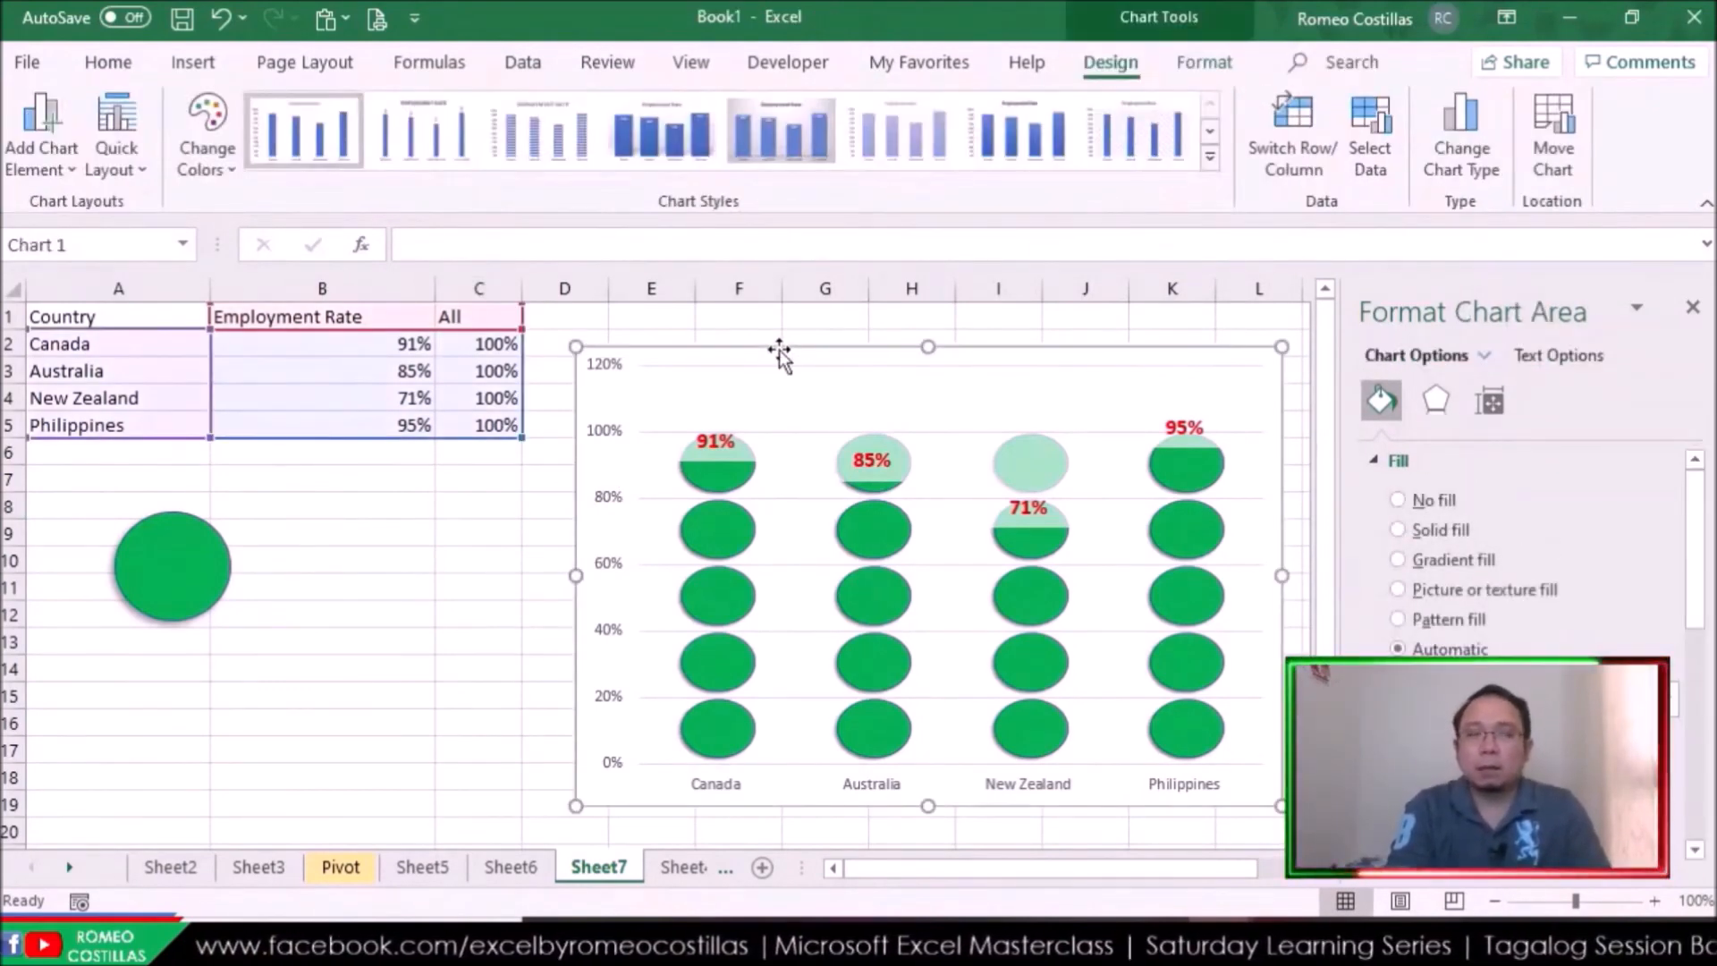